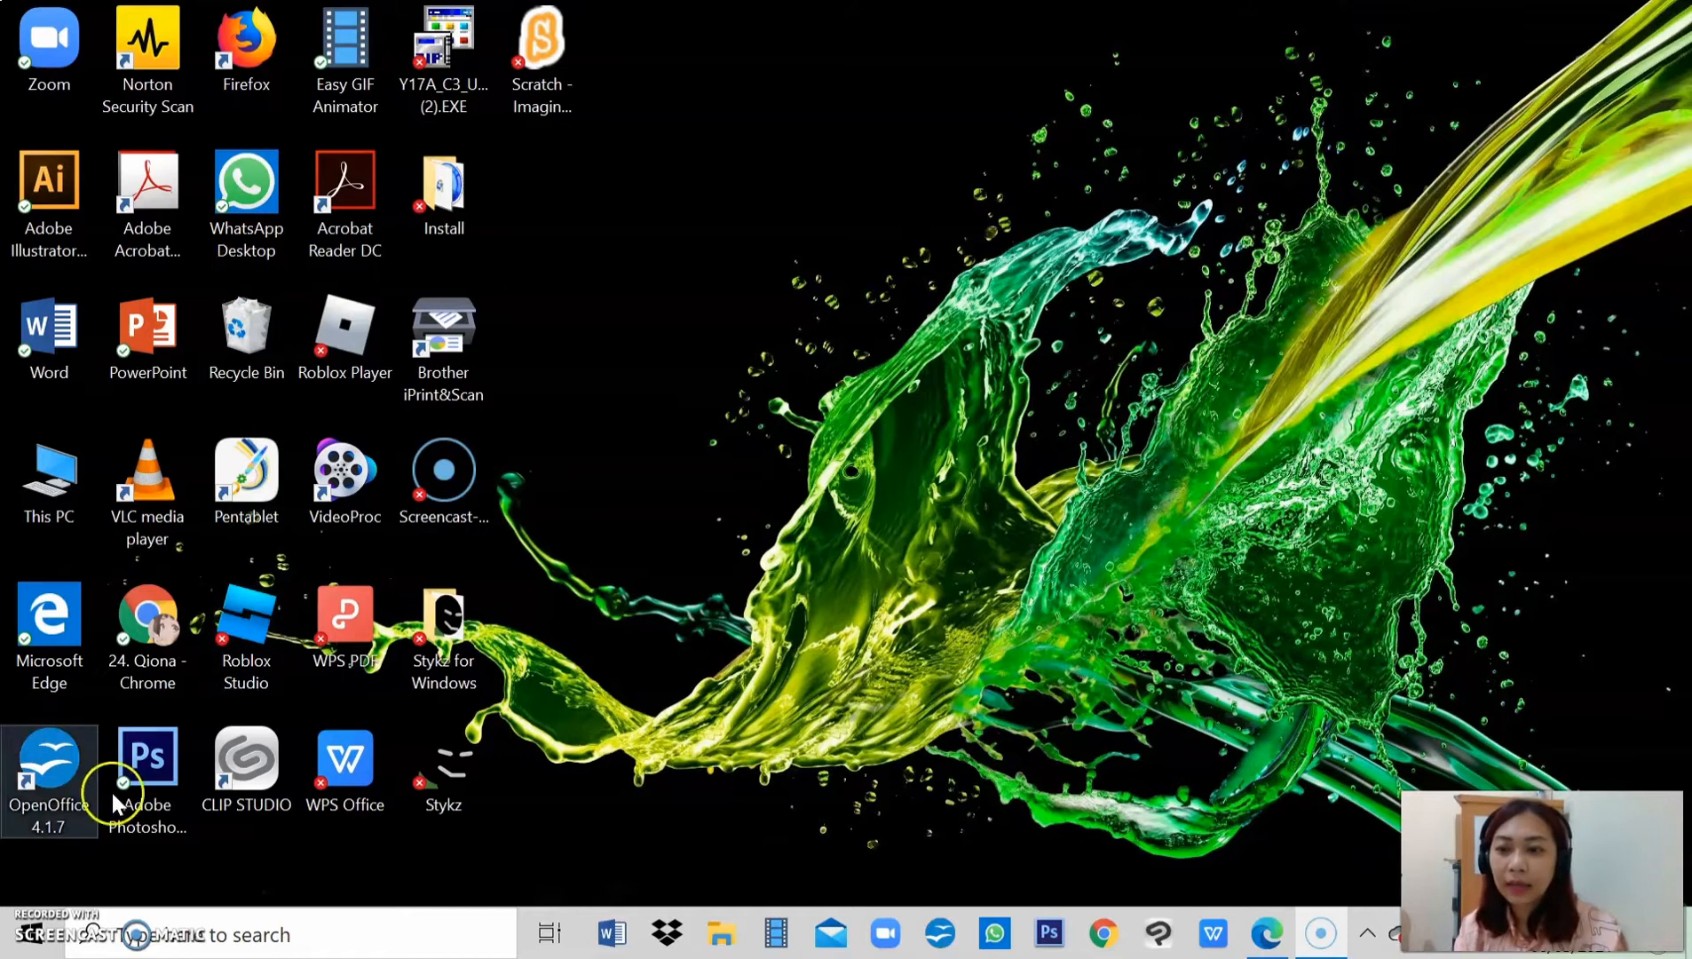
Step: Open Adobe Photoshop and move the floating panel group further into the workspace
double_click(161, 795)
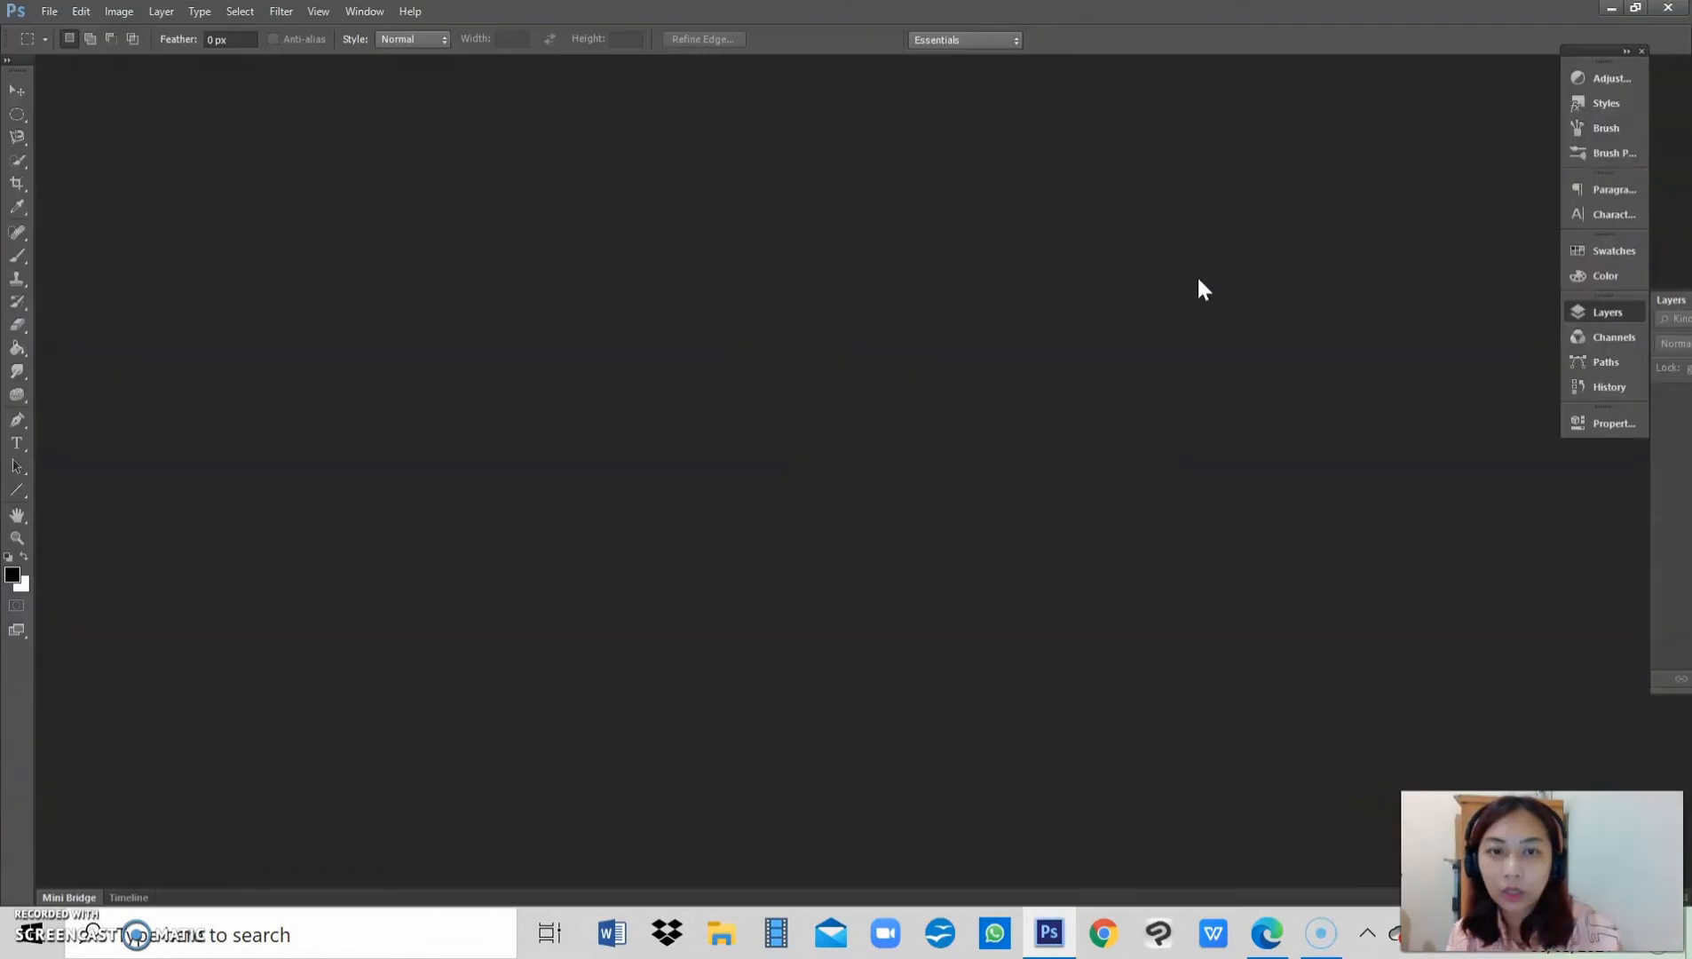
click(791, 168)
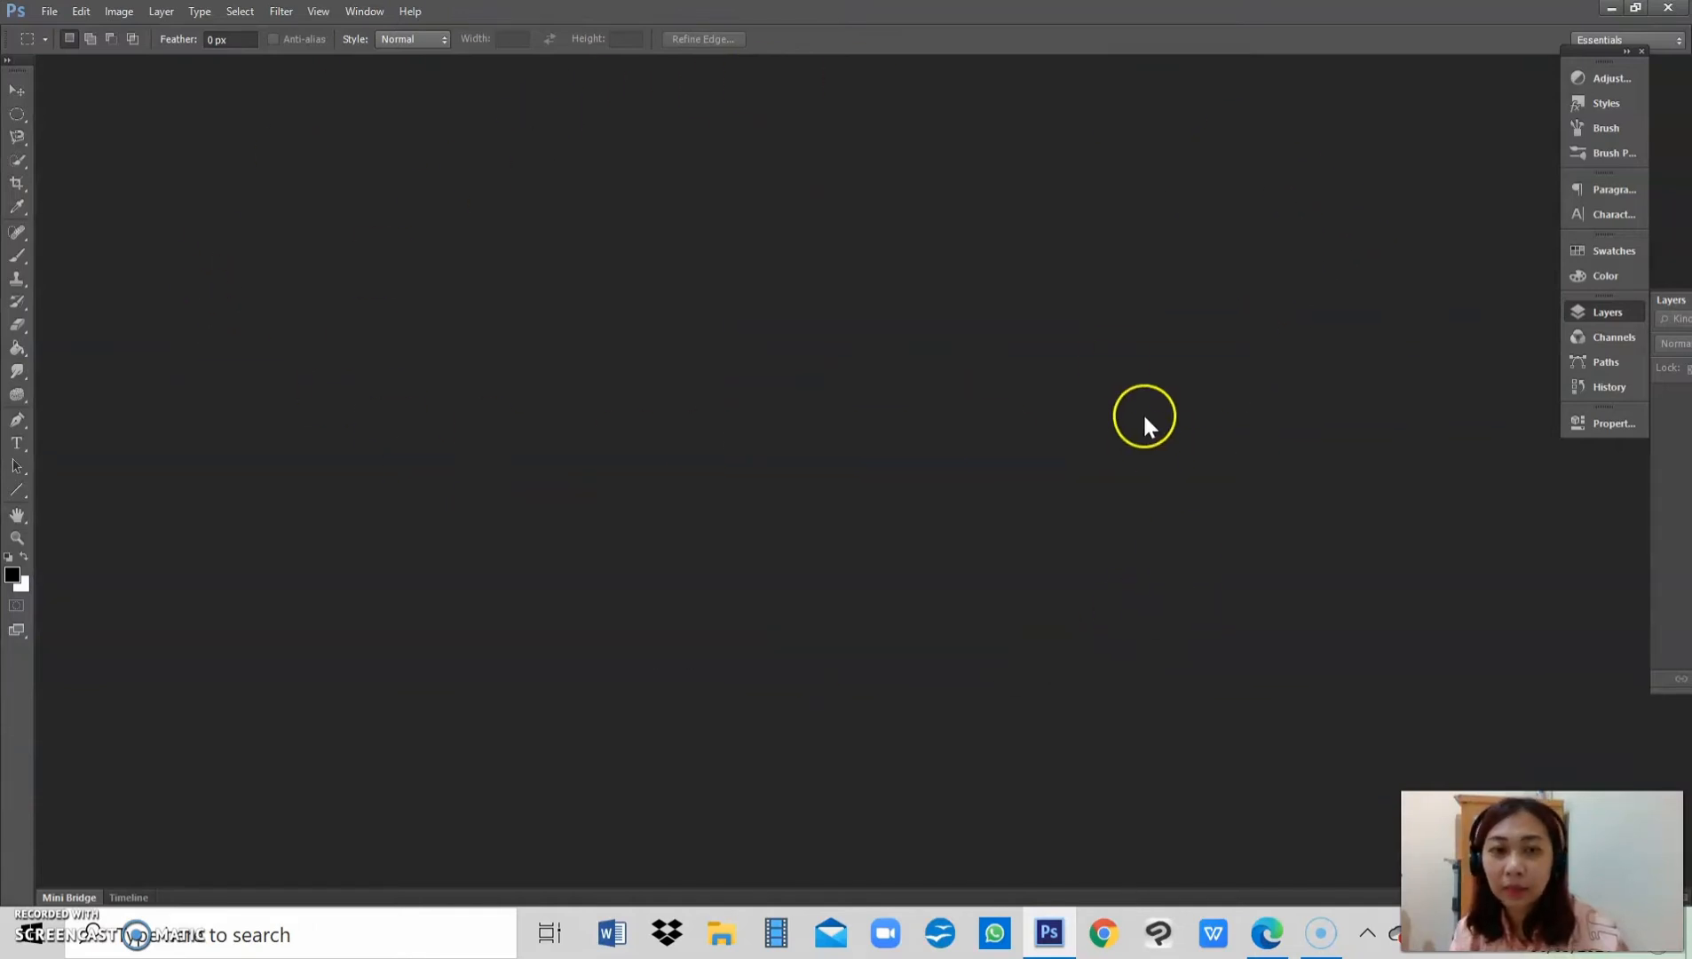
drag(1601, 51, 1516, 41)
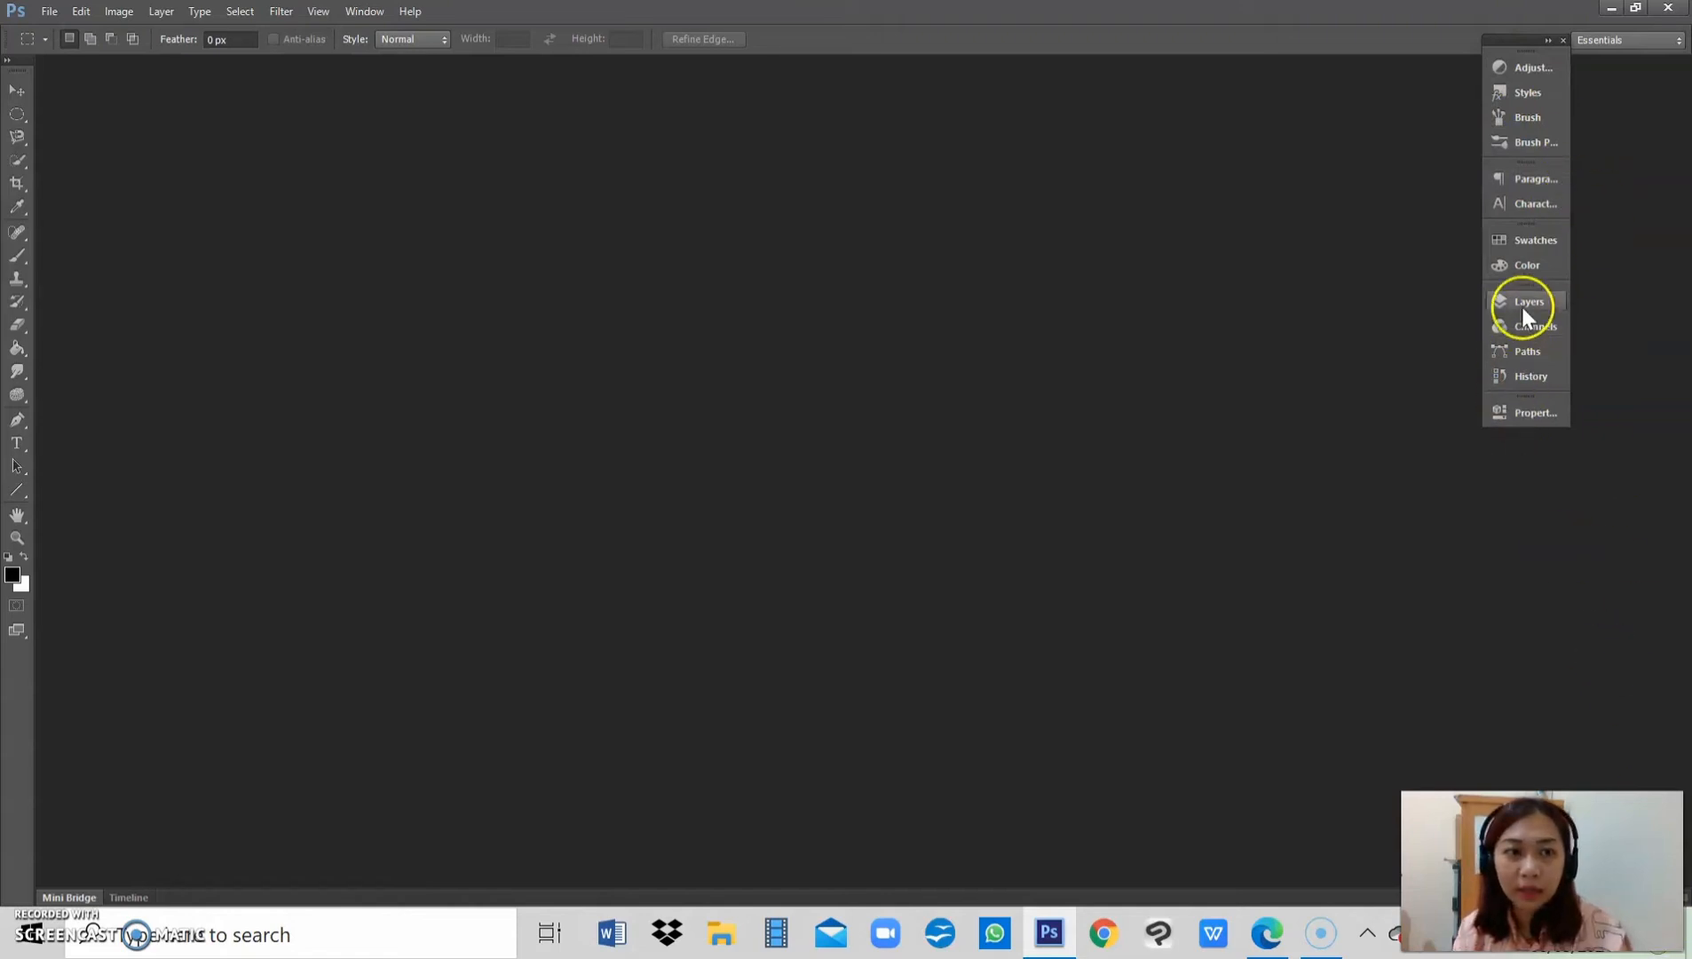
Step: View the Color and Layers panels and collapse them again
click(1528, 275)
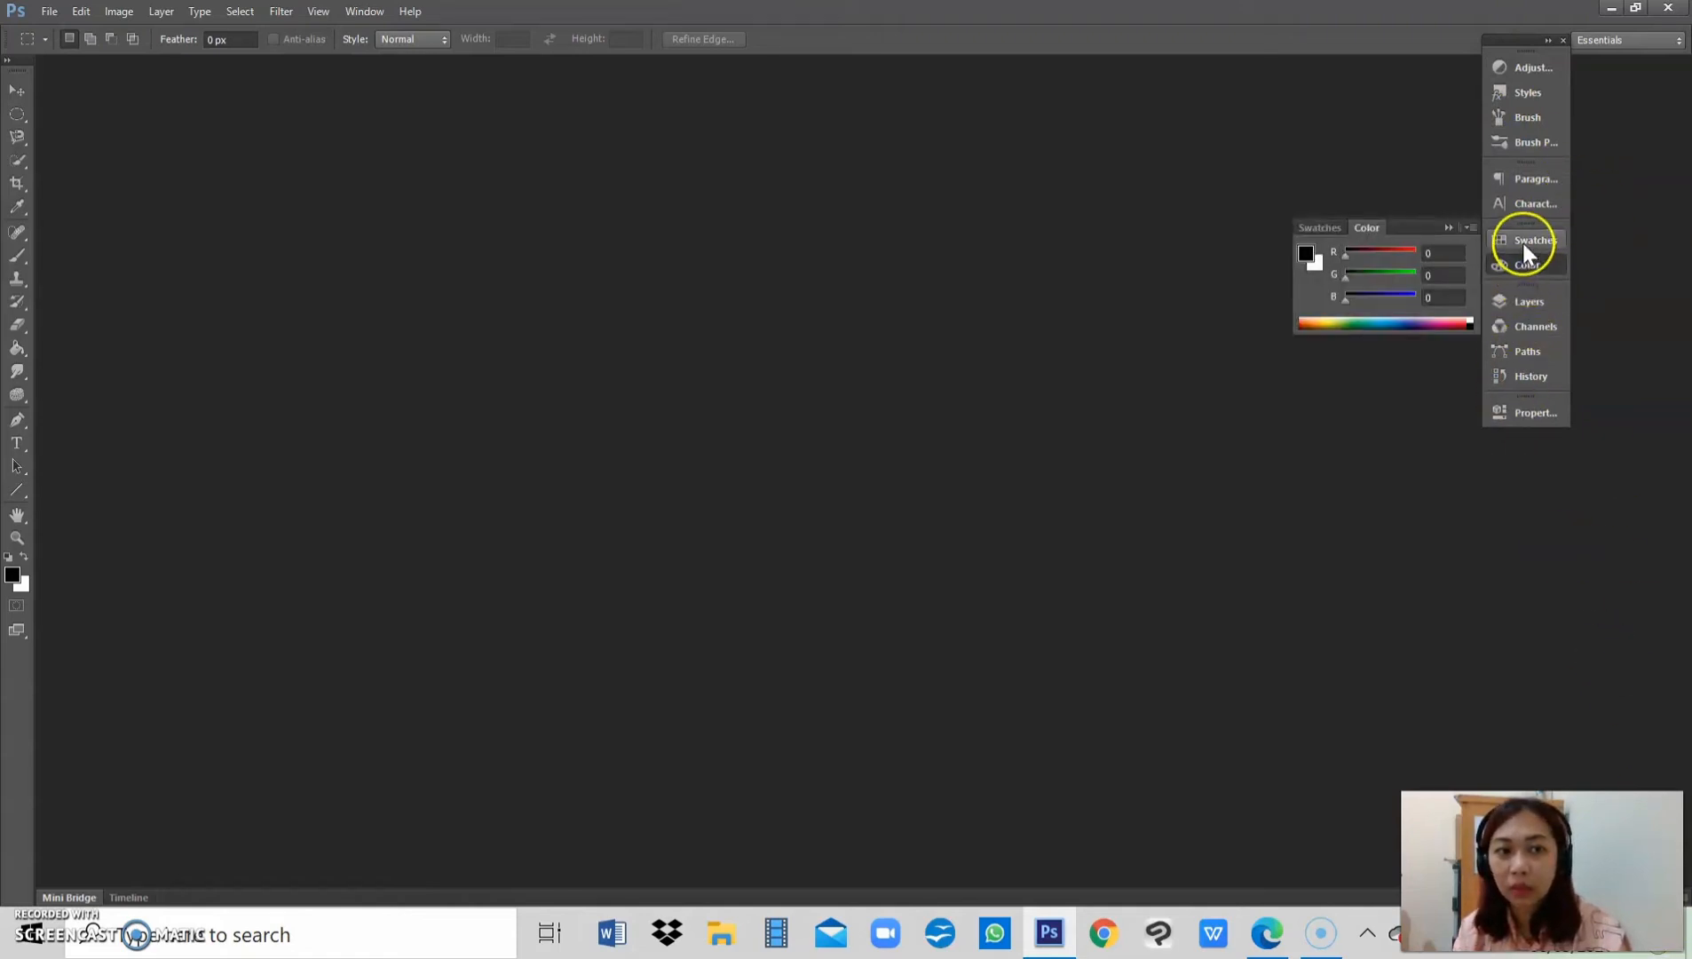
click(1522, 303)
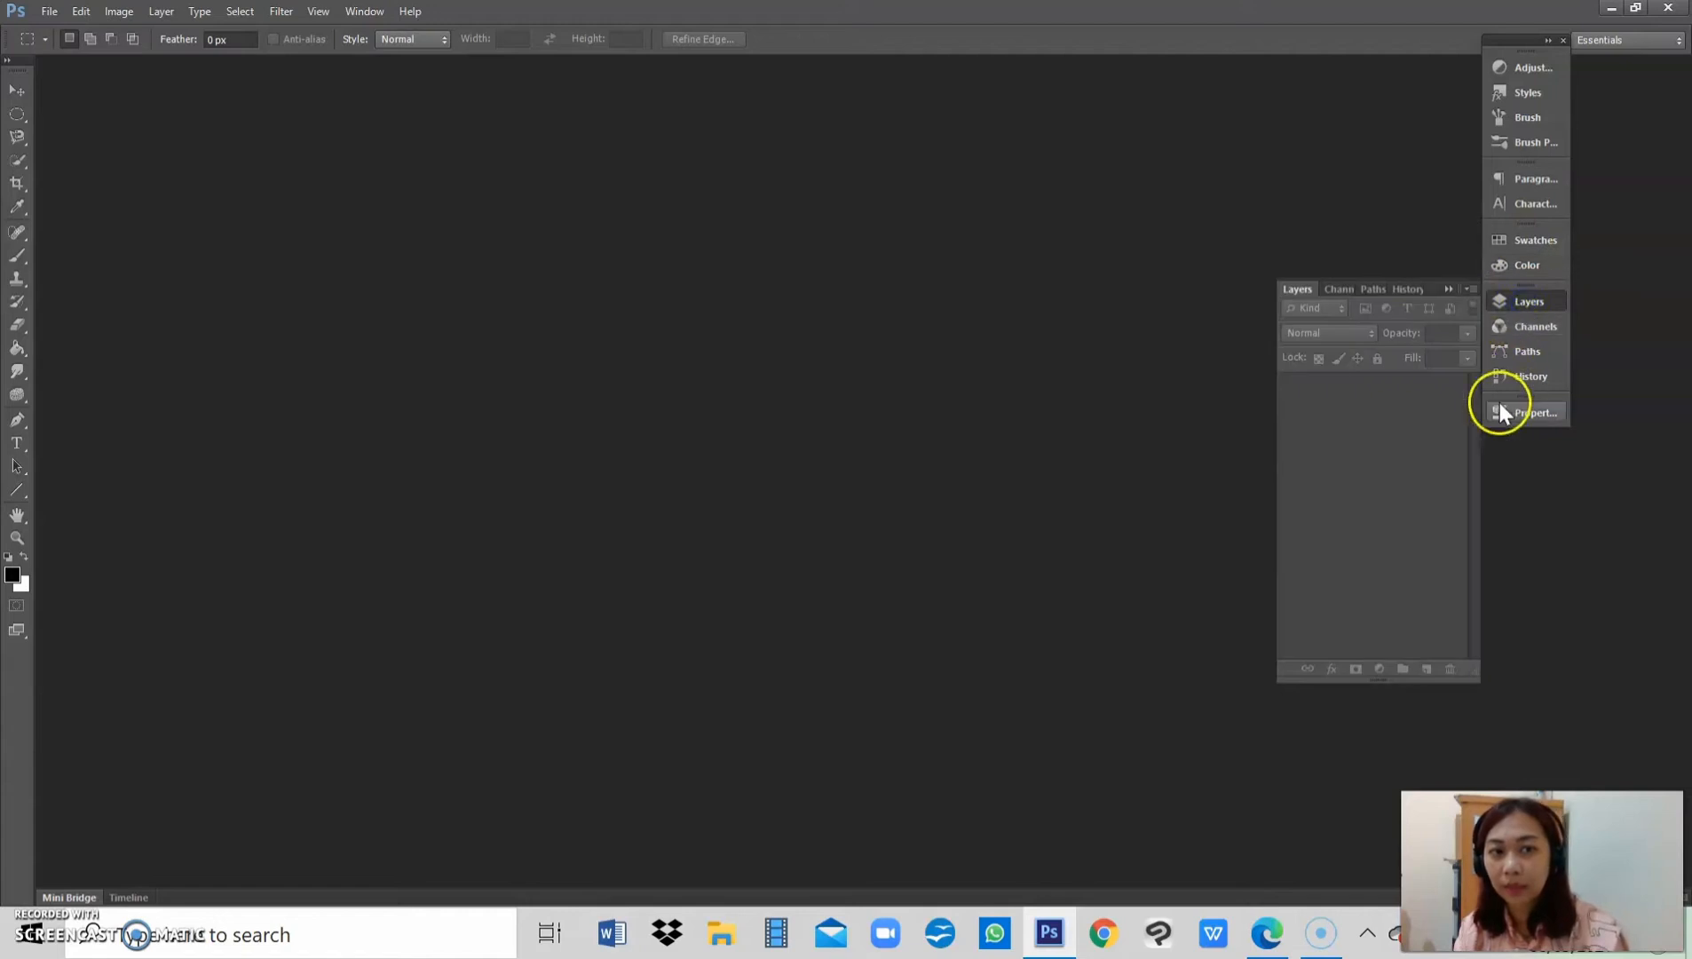
click(1527, 302)
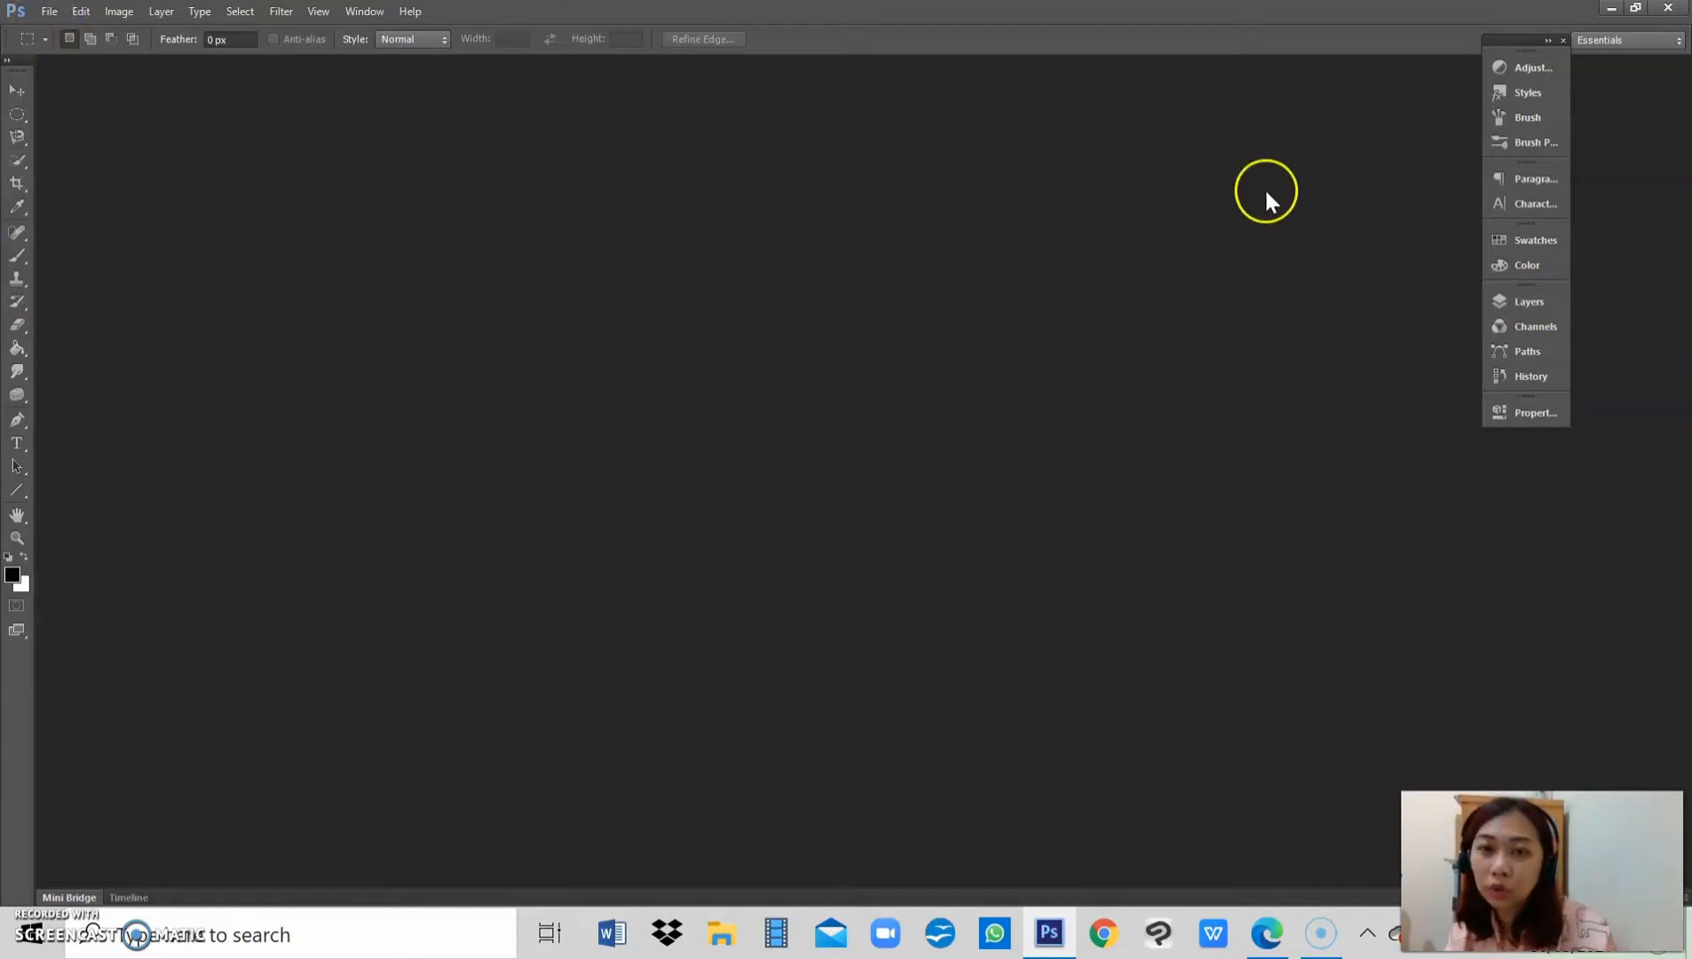
Step: Create a new document named "file baru" with the International Paper preset at A4 size
click(50, 11)
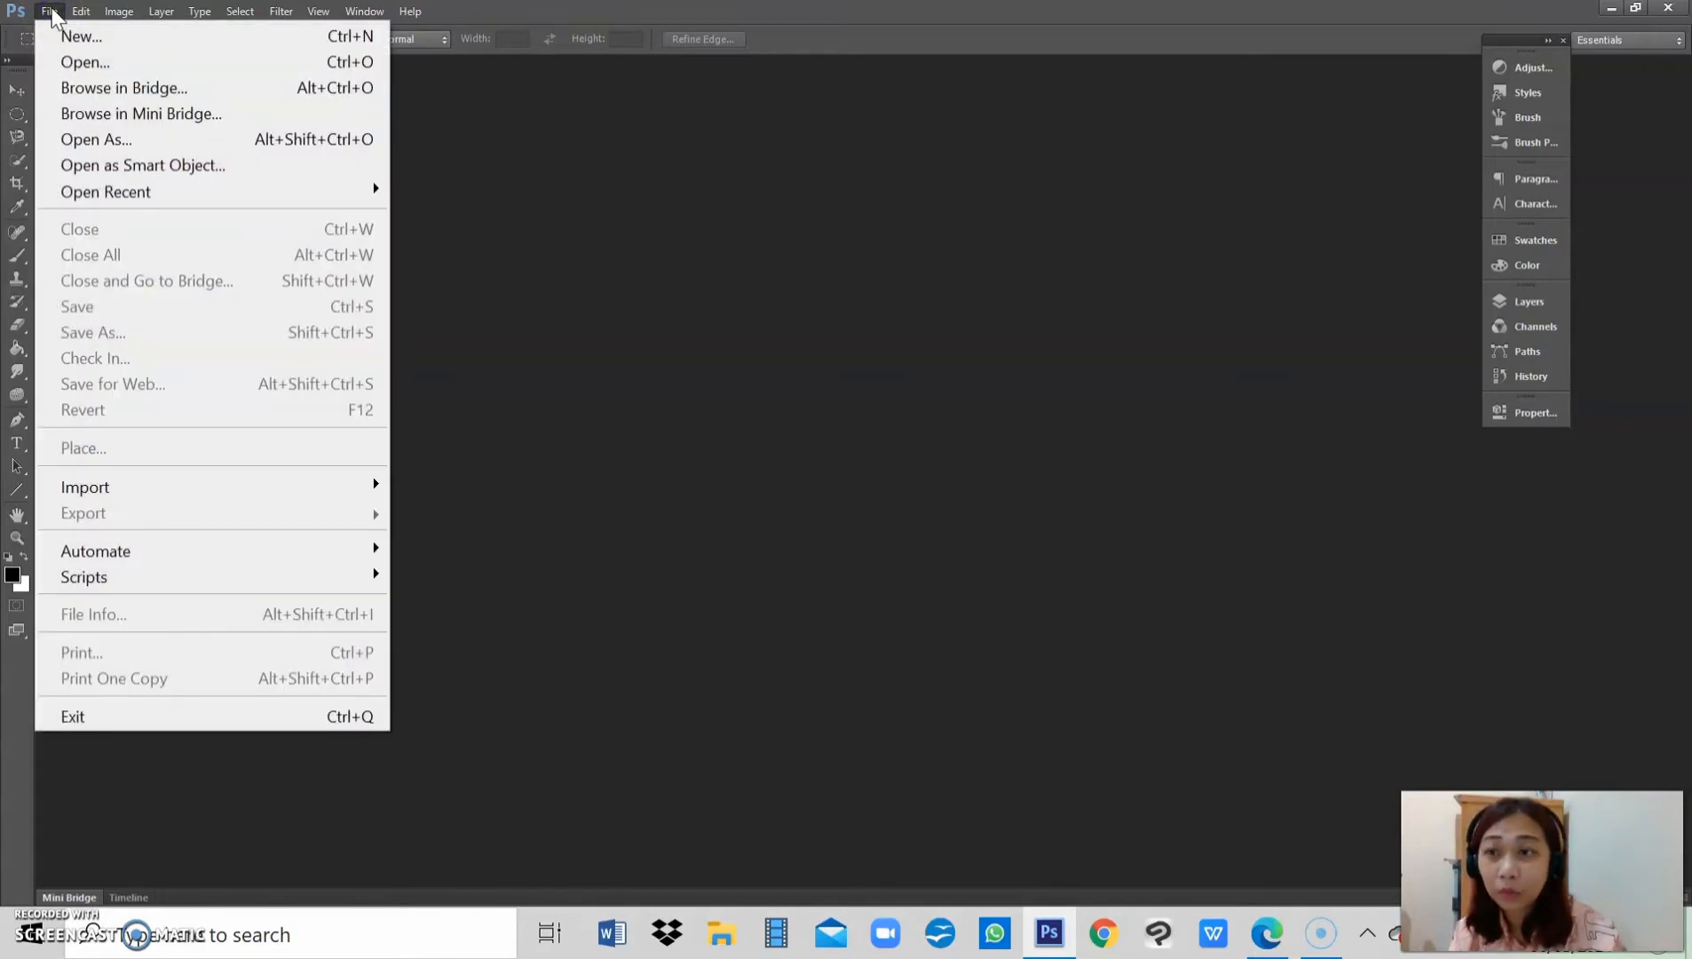
click(102, 35)
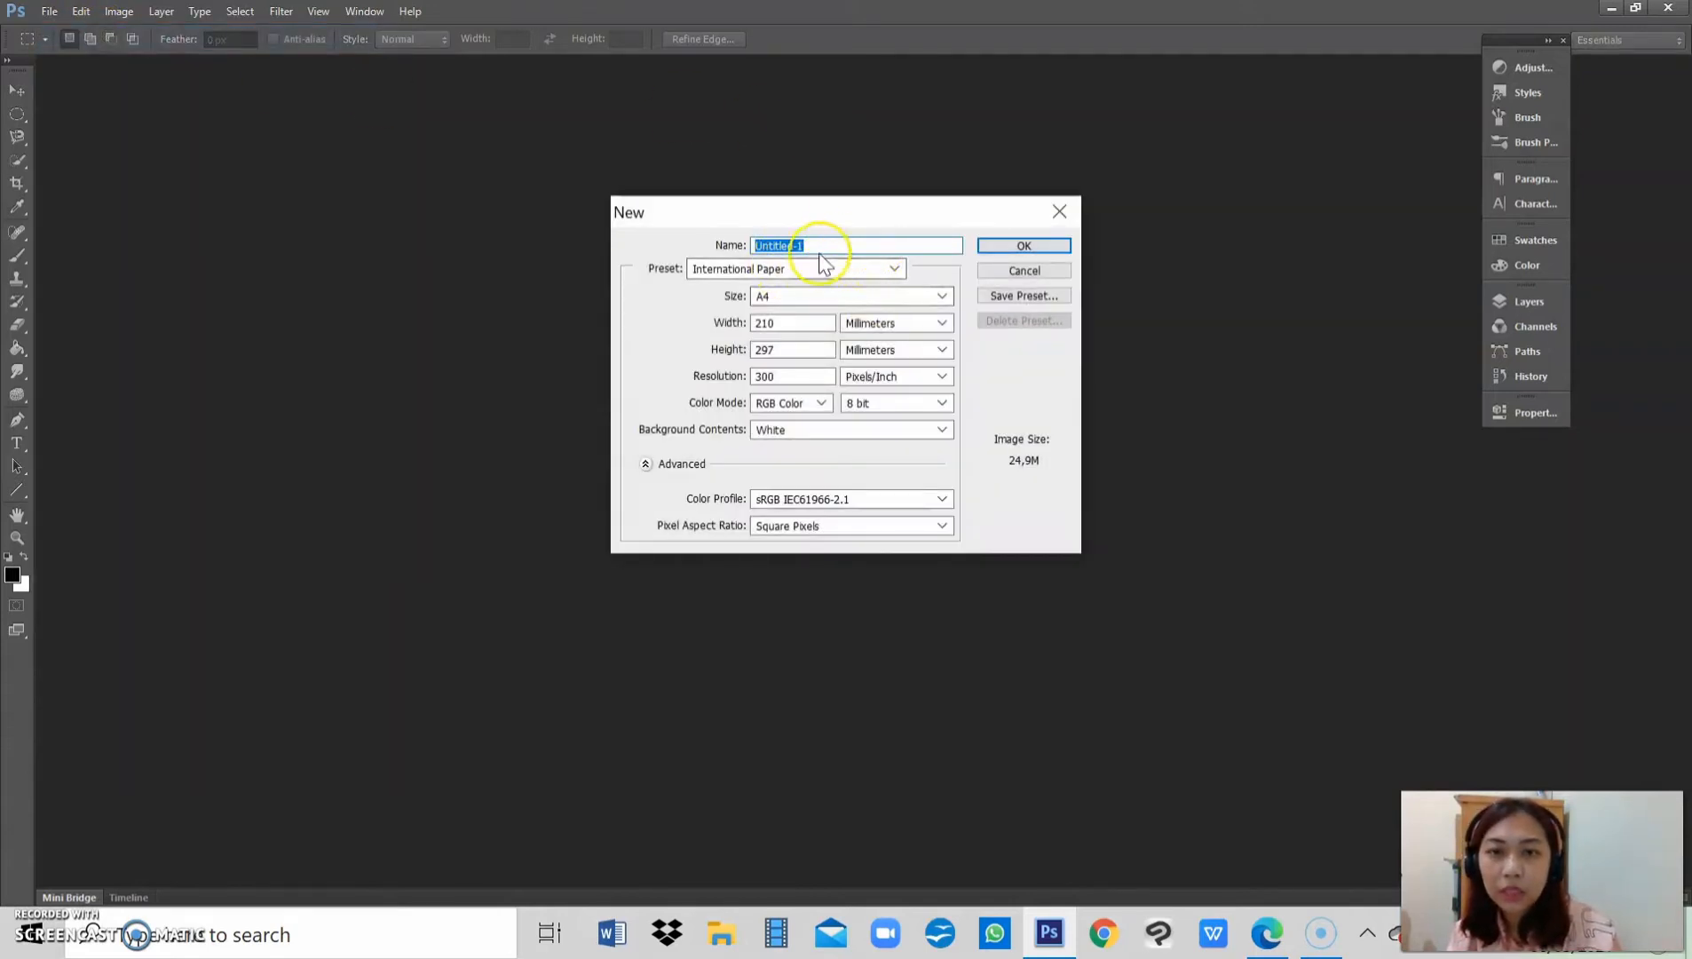
drag(811, 247, 726, 254)
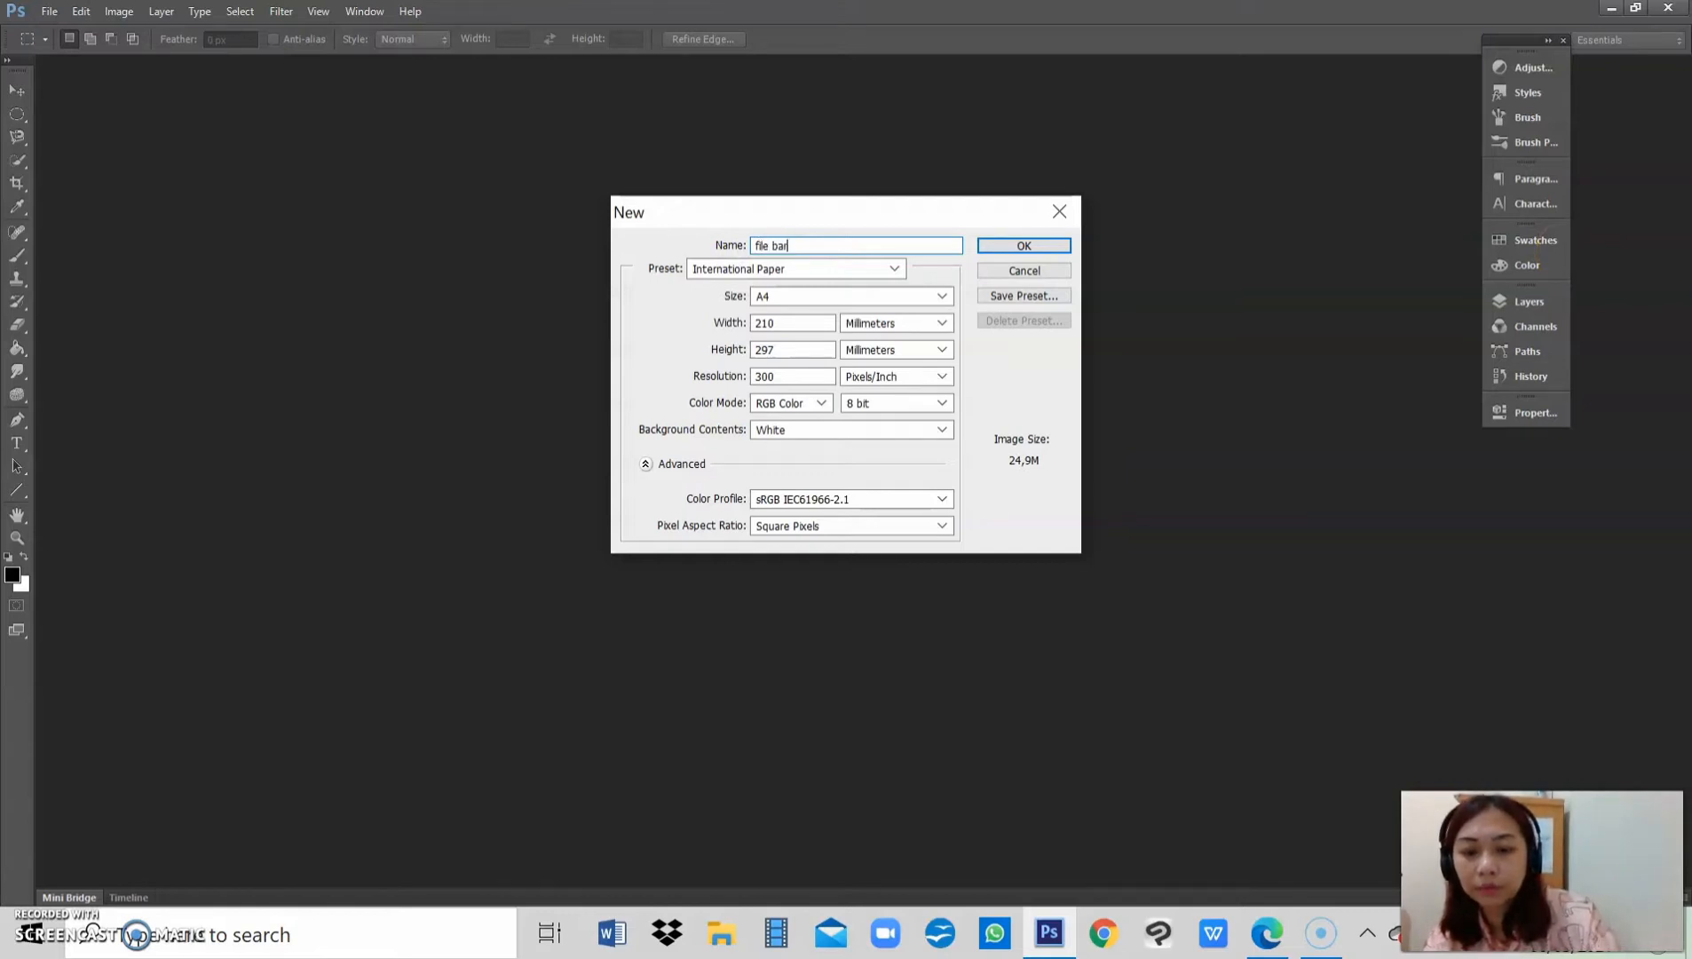
key(Return)
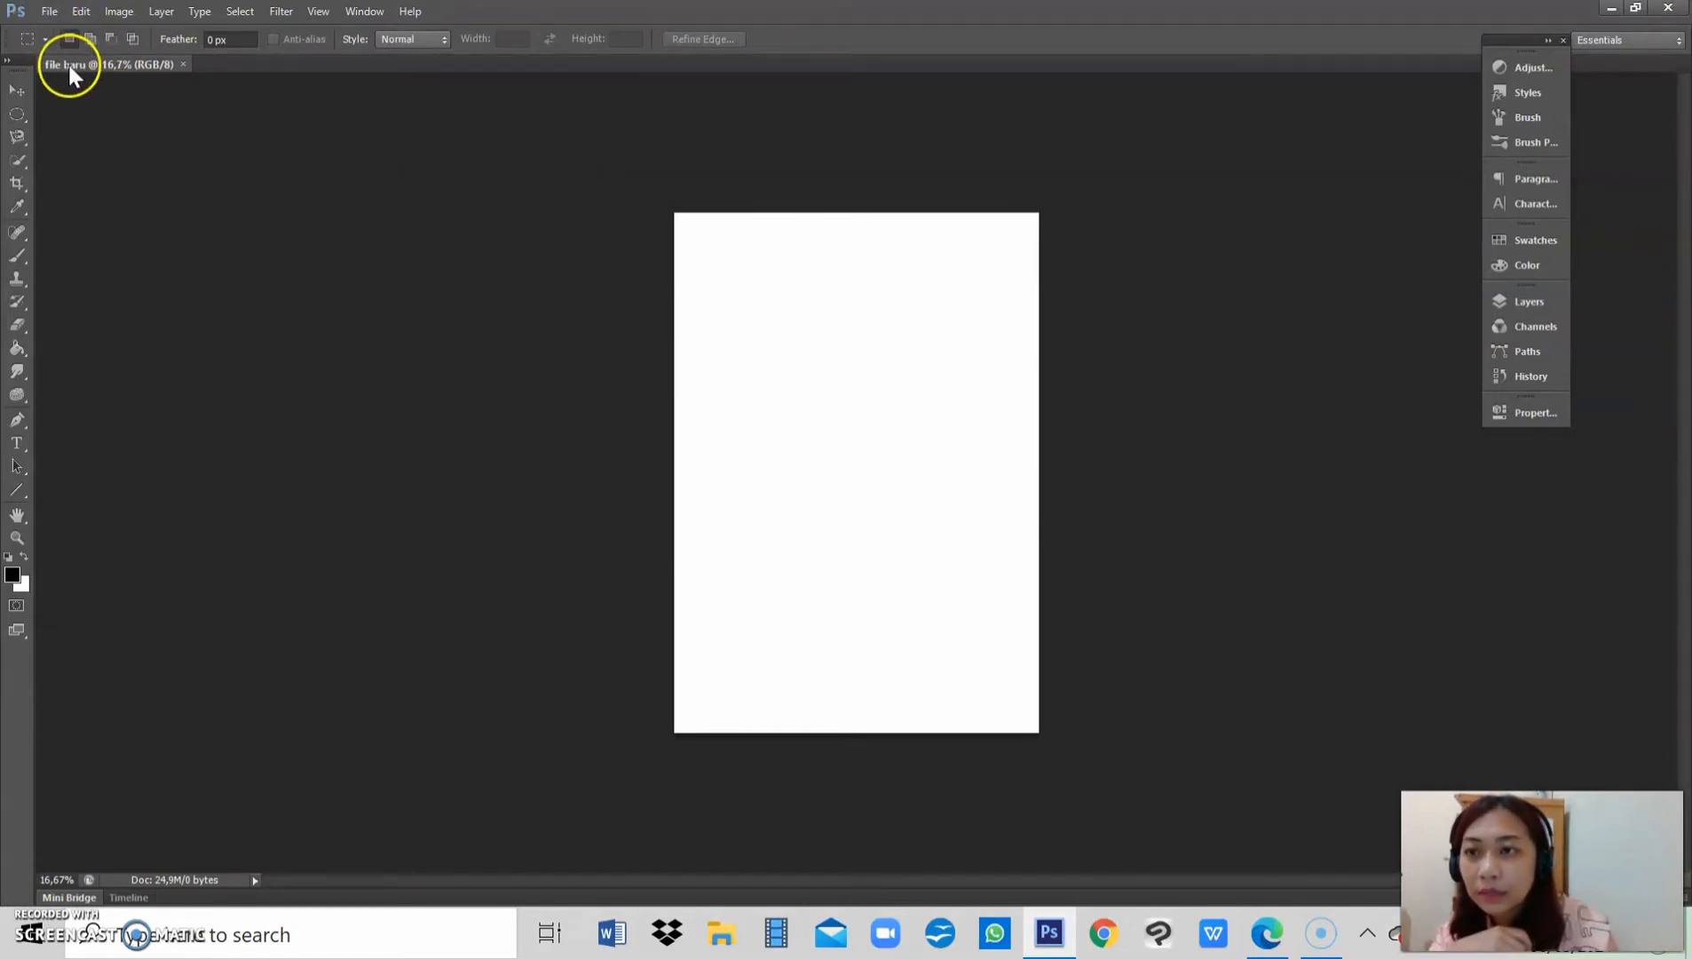
Step: Start another new document using the International Paper preset and the A4 size
click(49, 12)
click(85, 43)
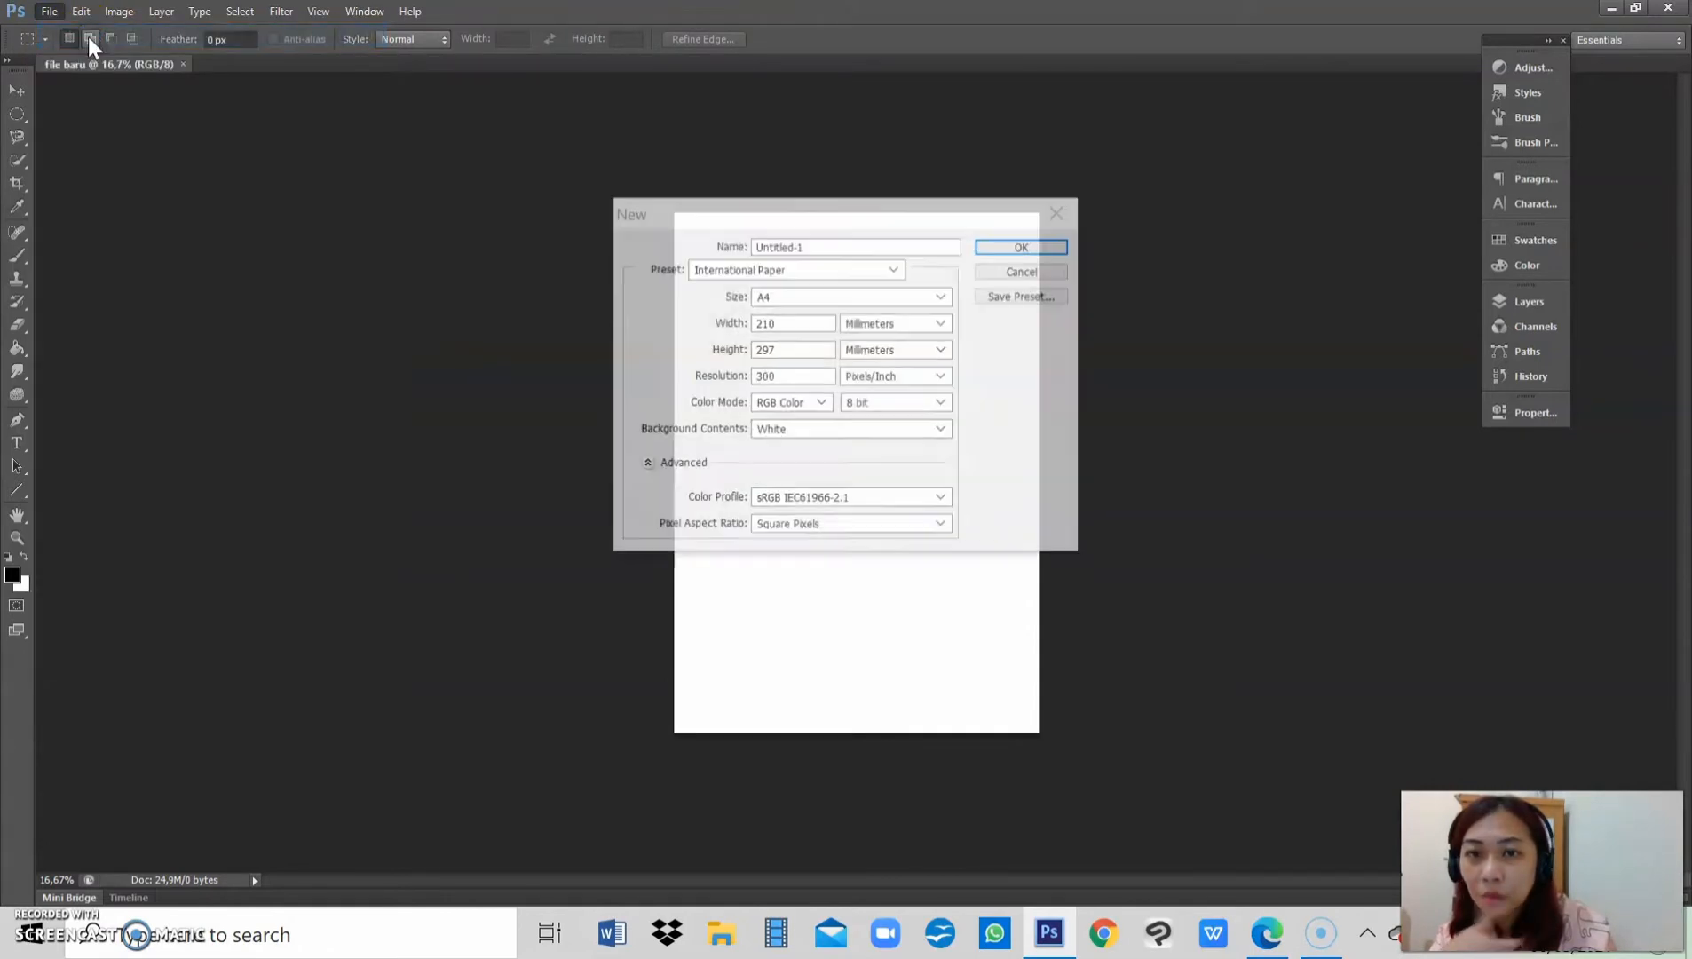
click(743, 271)
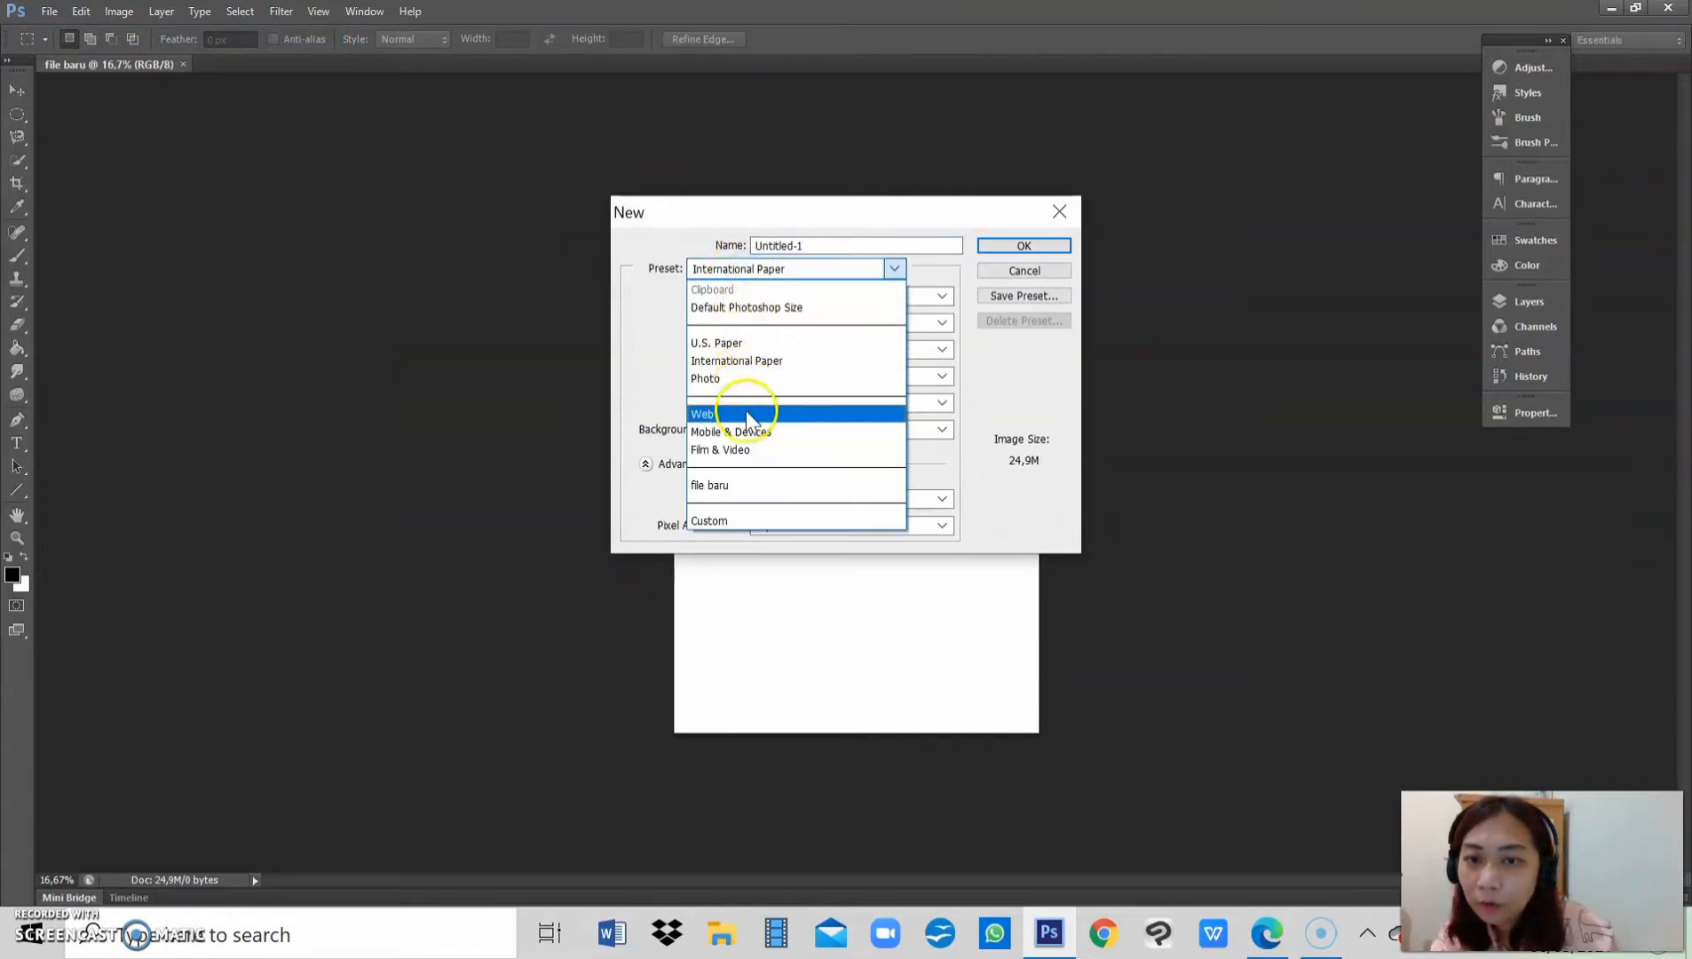
click(772, 360)
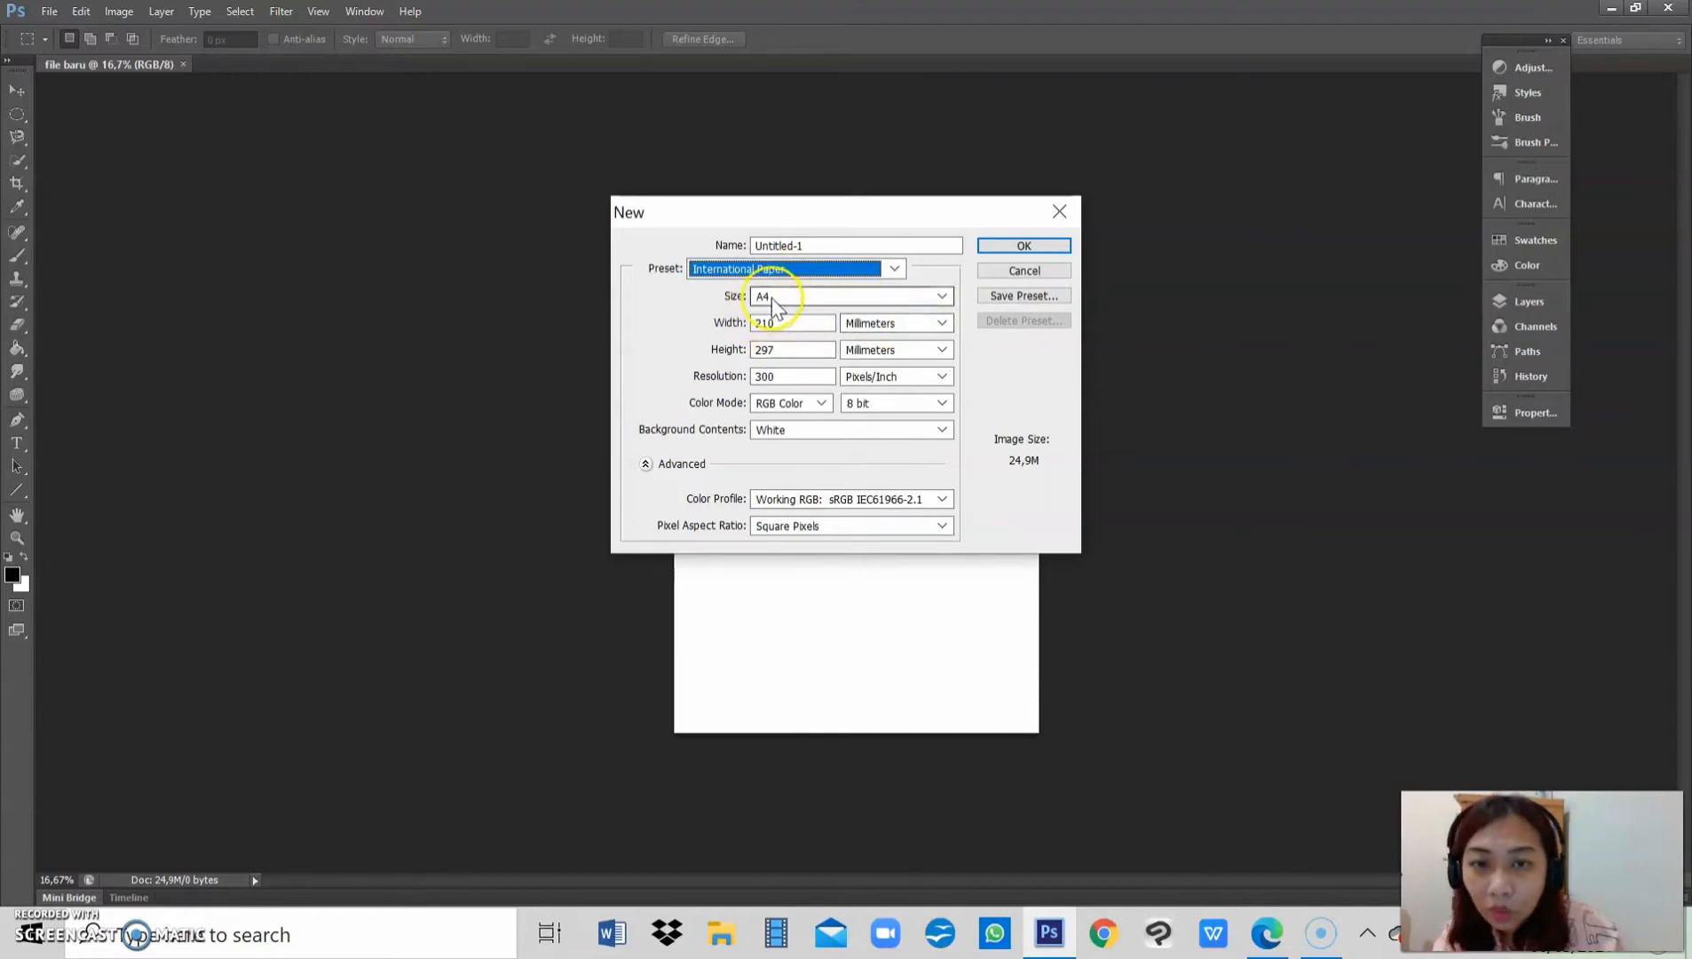
click(943, 298)
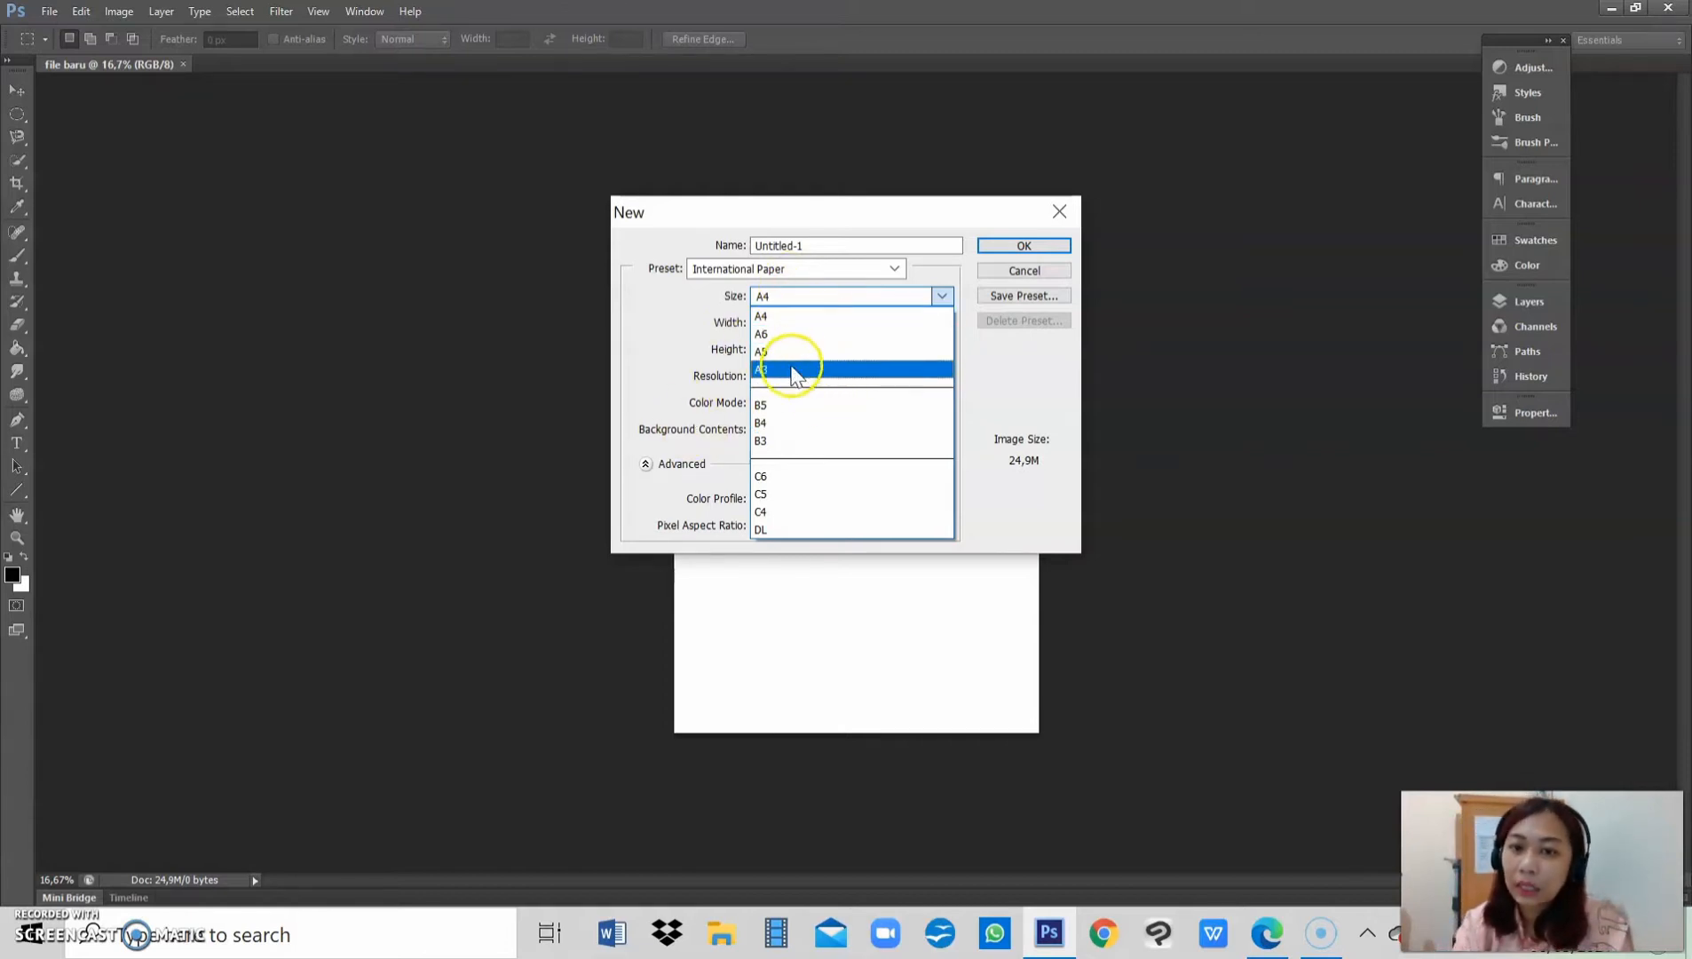
click(775, 317)
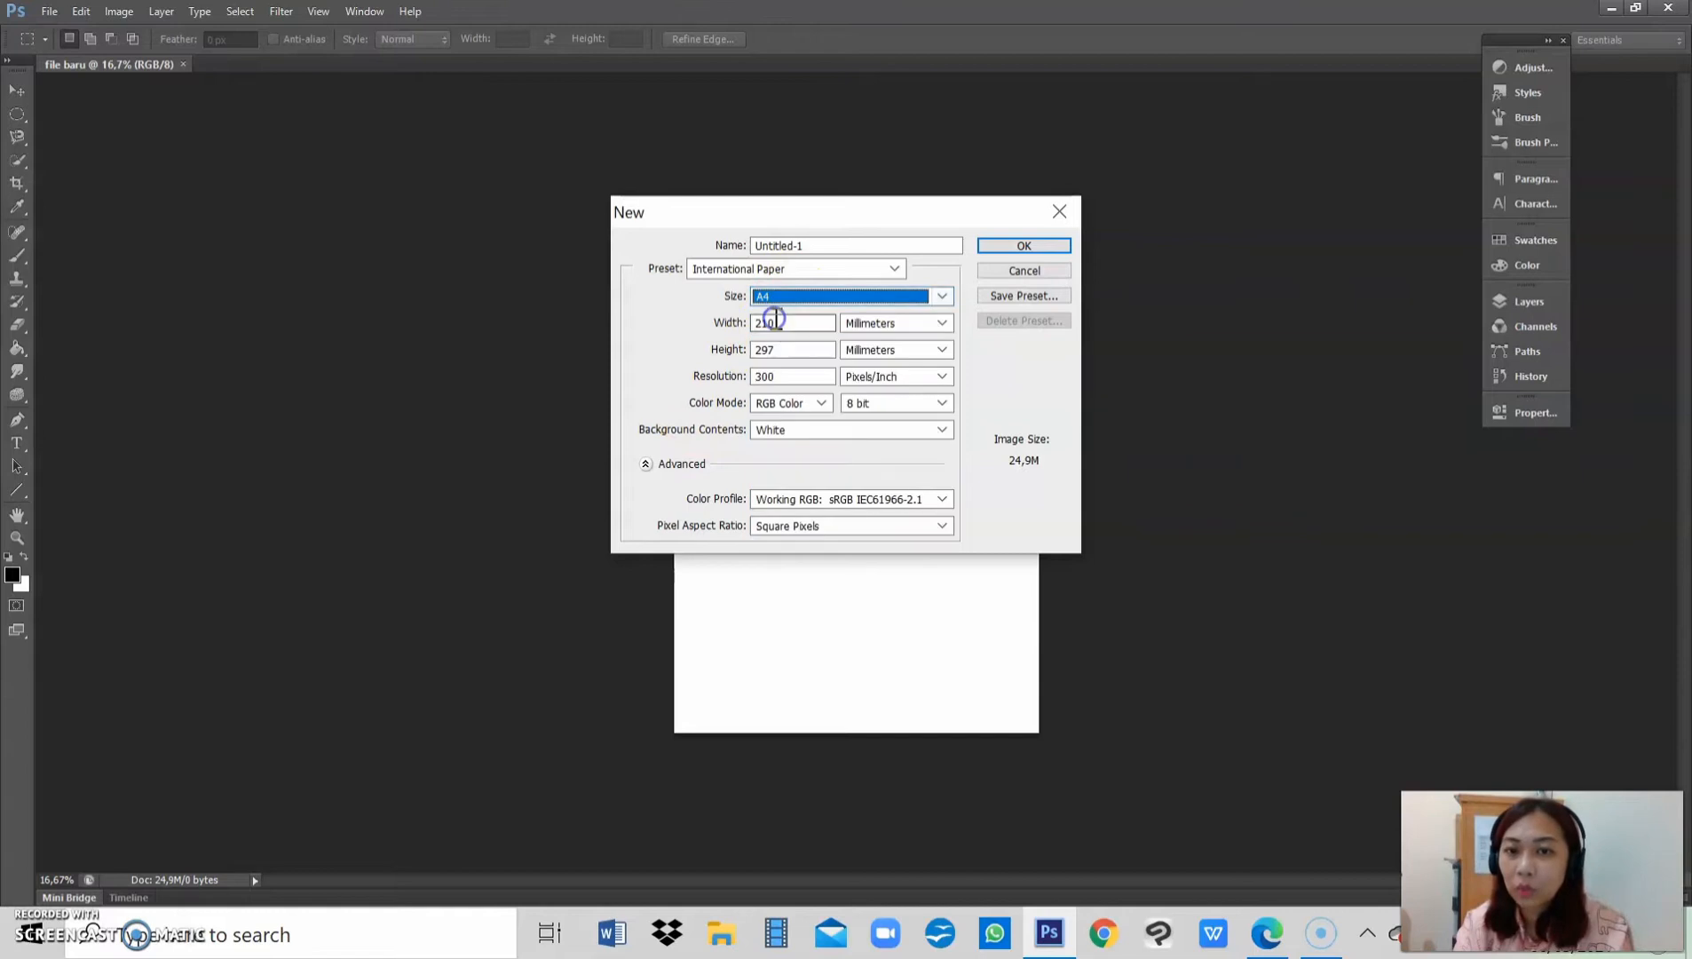
click(906, 296)
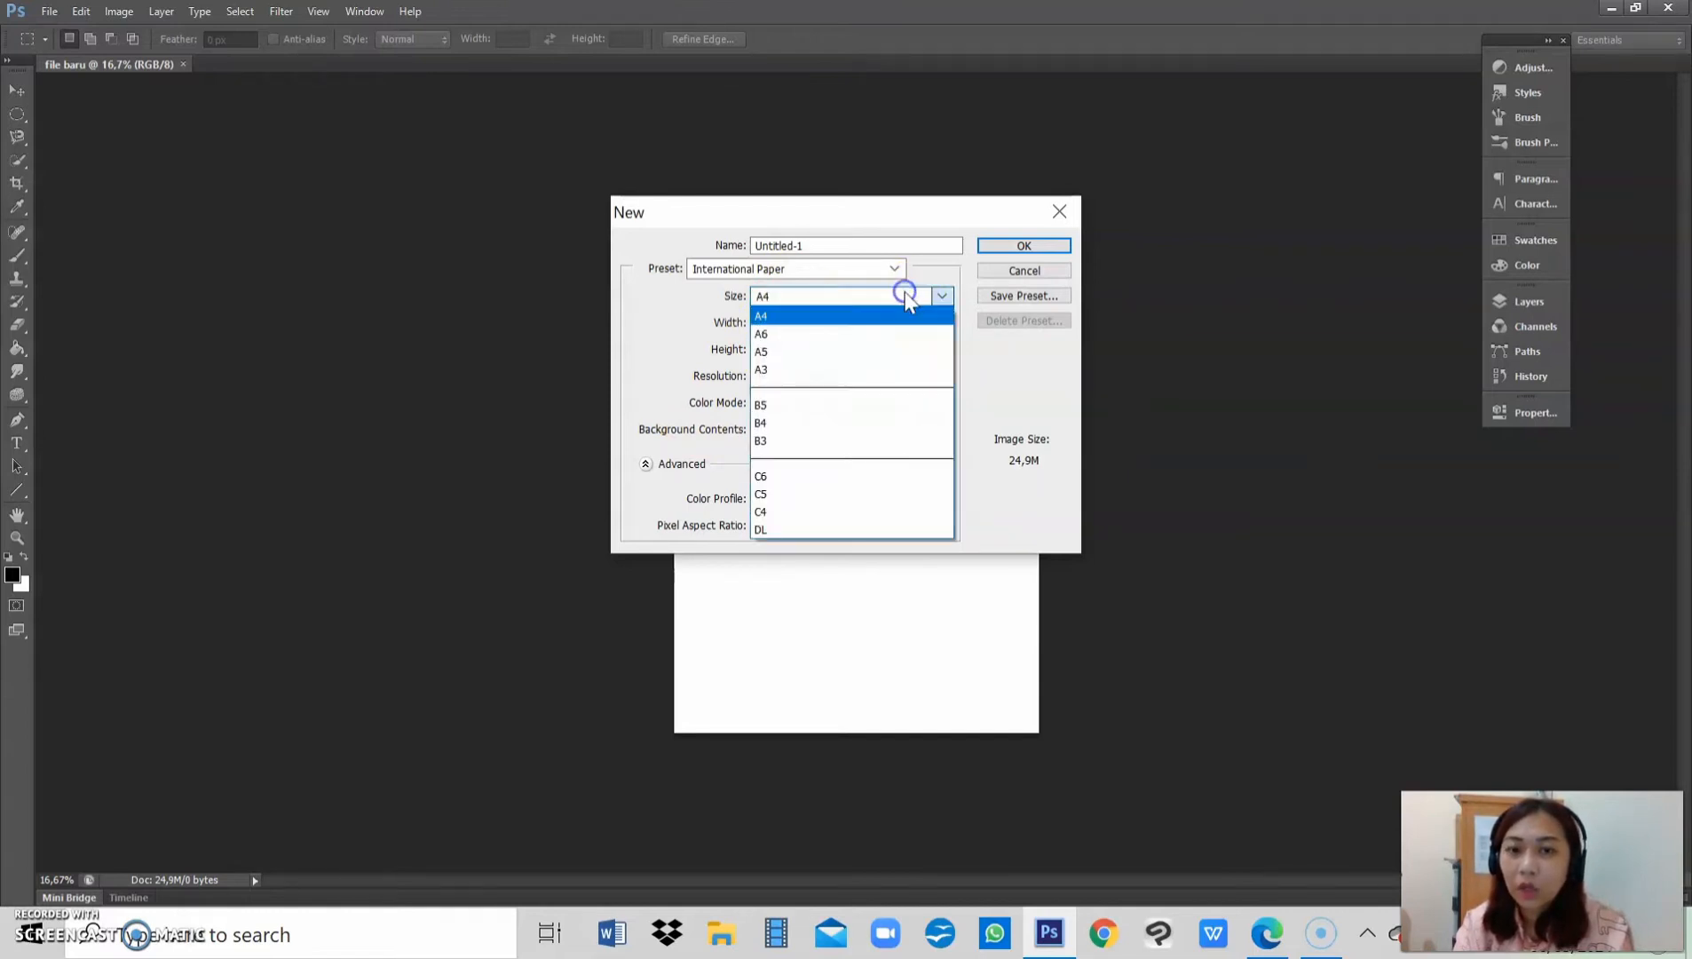
click(824, 262)
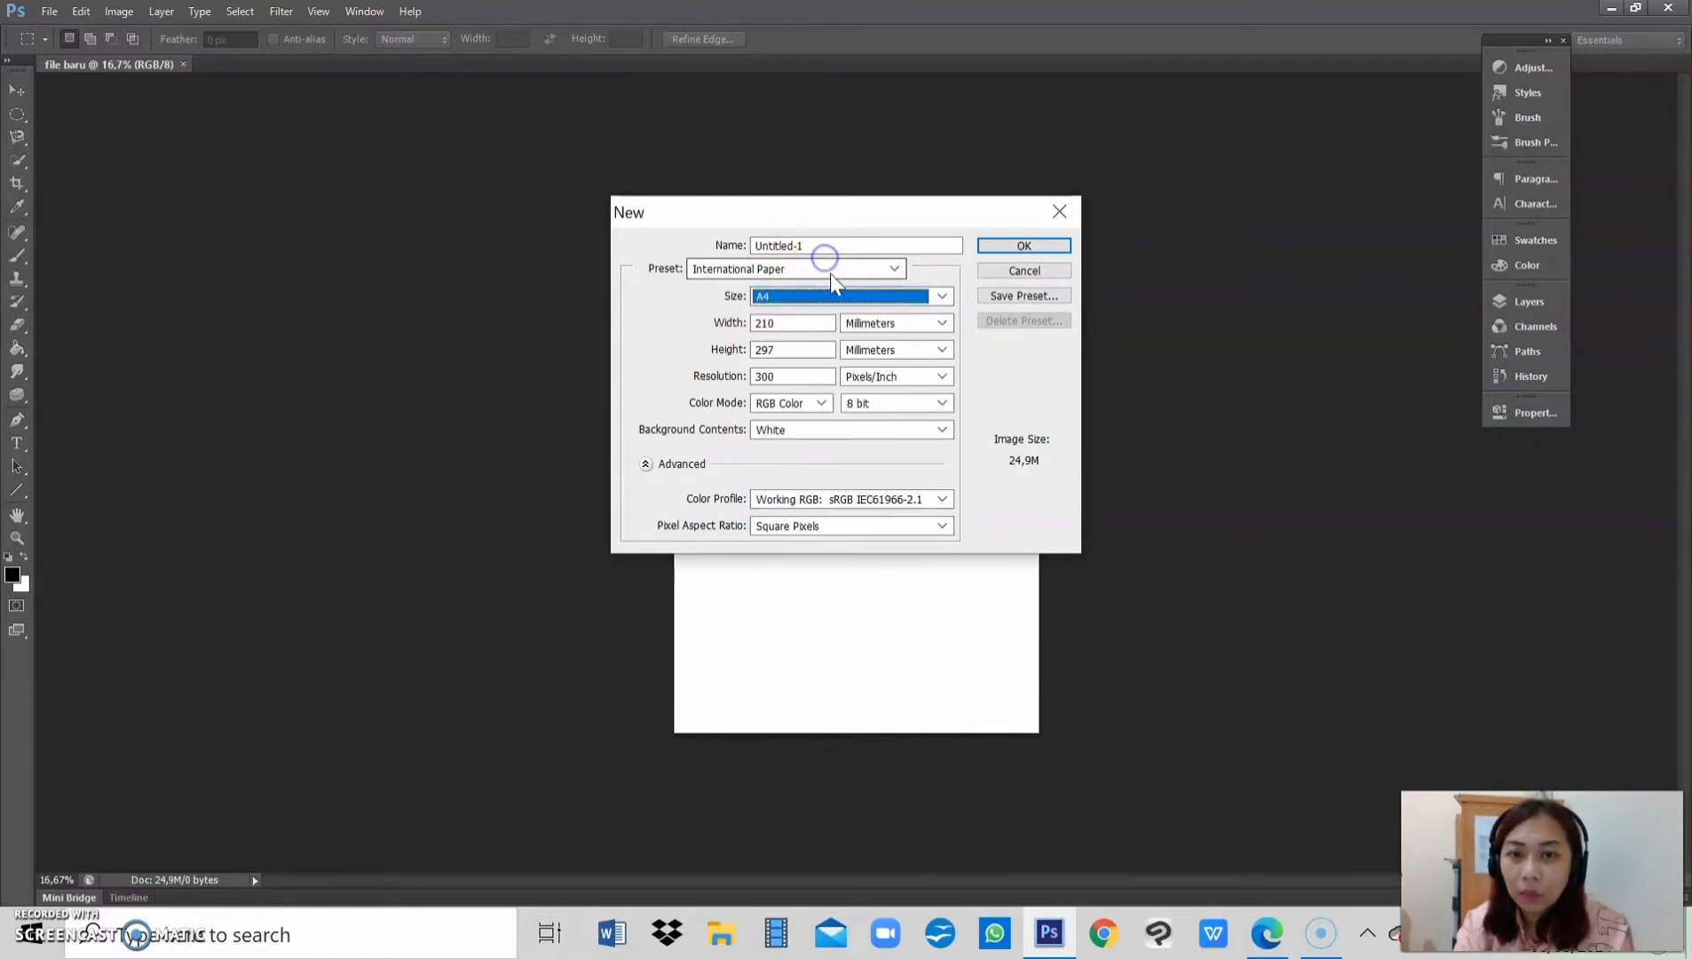
Step: Switch the new document to the U.S. Paper preset with the Letter size
click(898, 269)
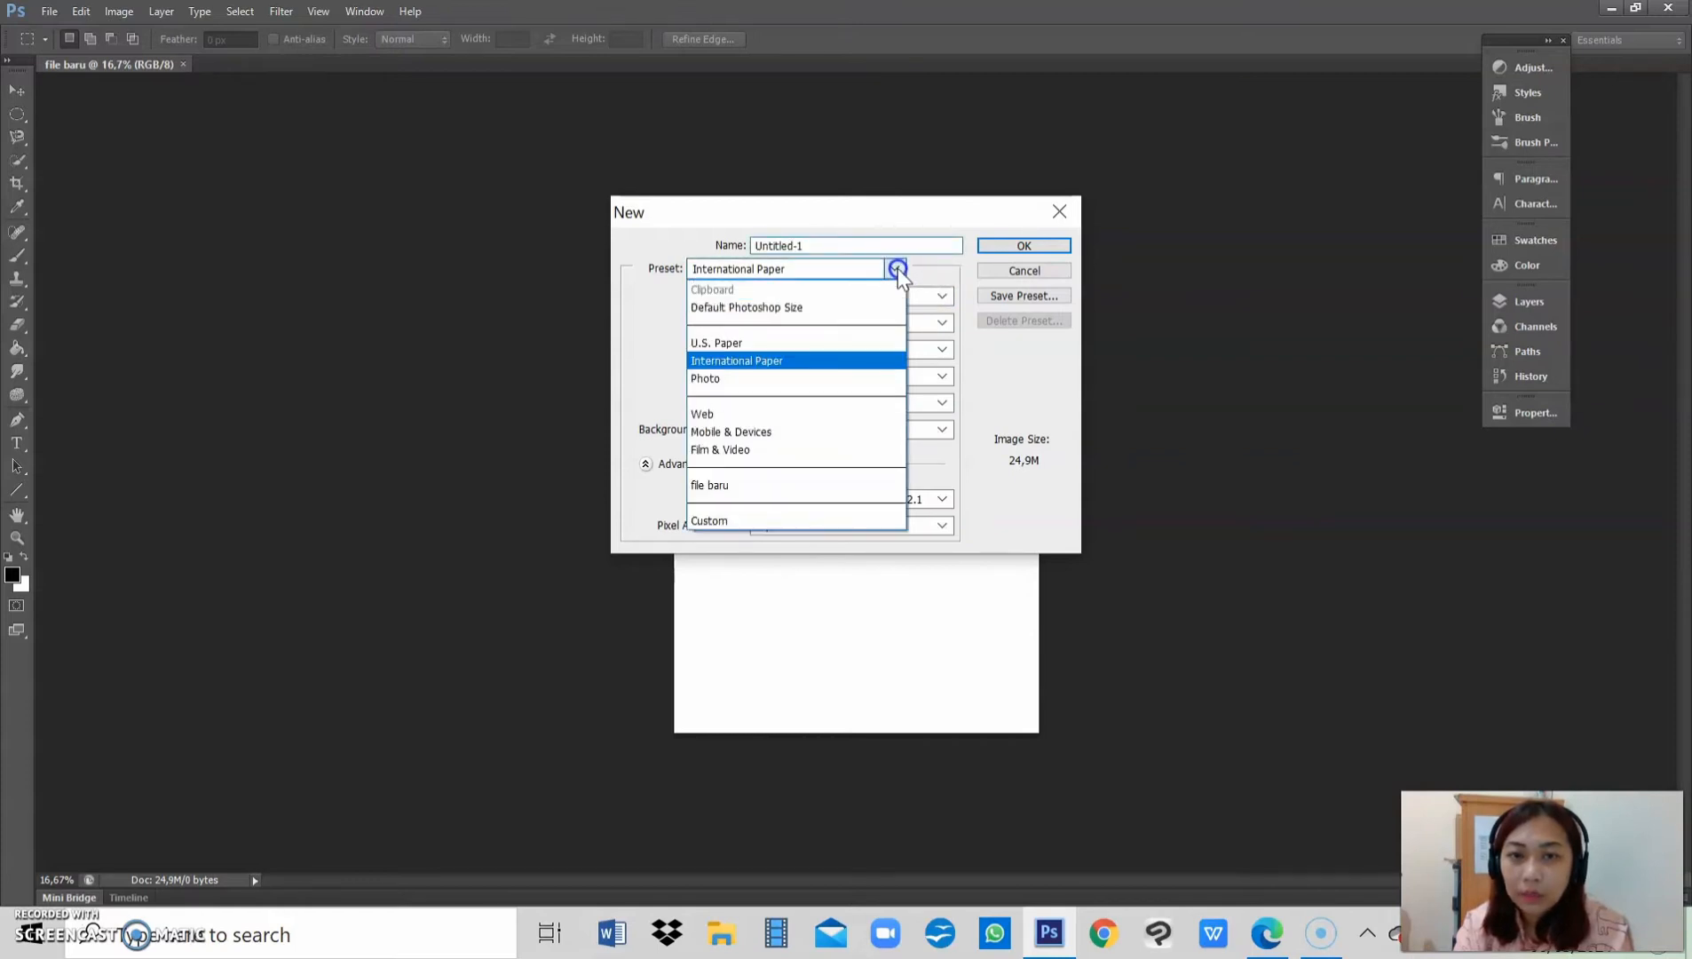
click(772, 343)
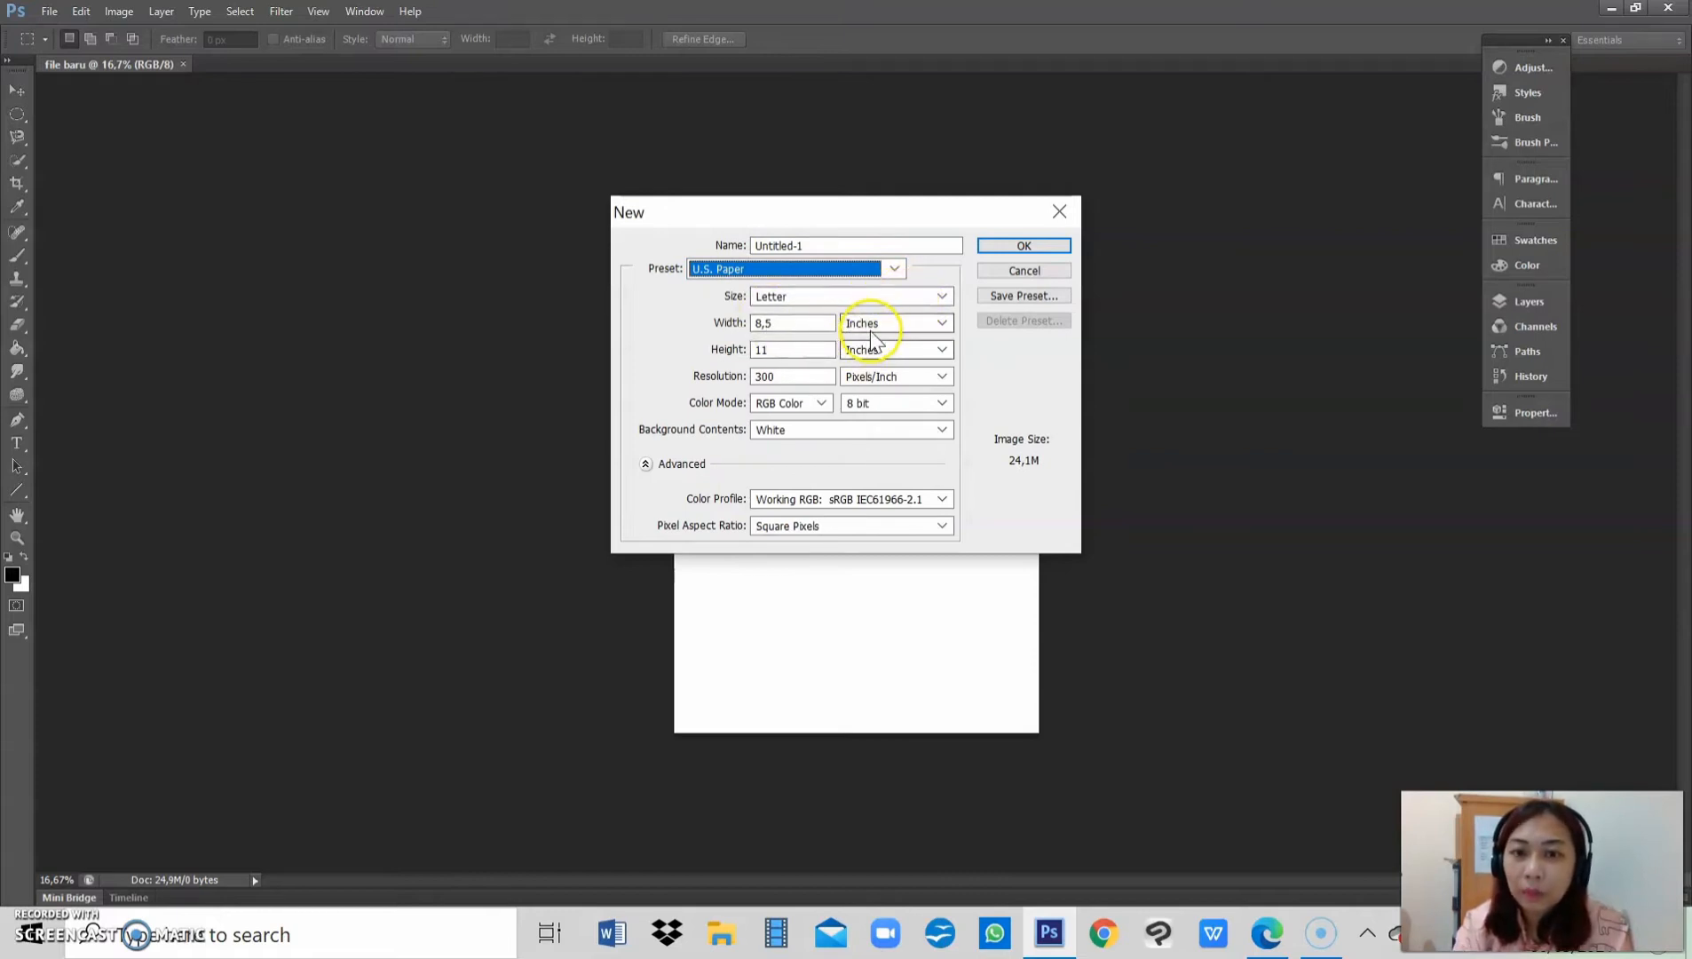
click(940, 296)
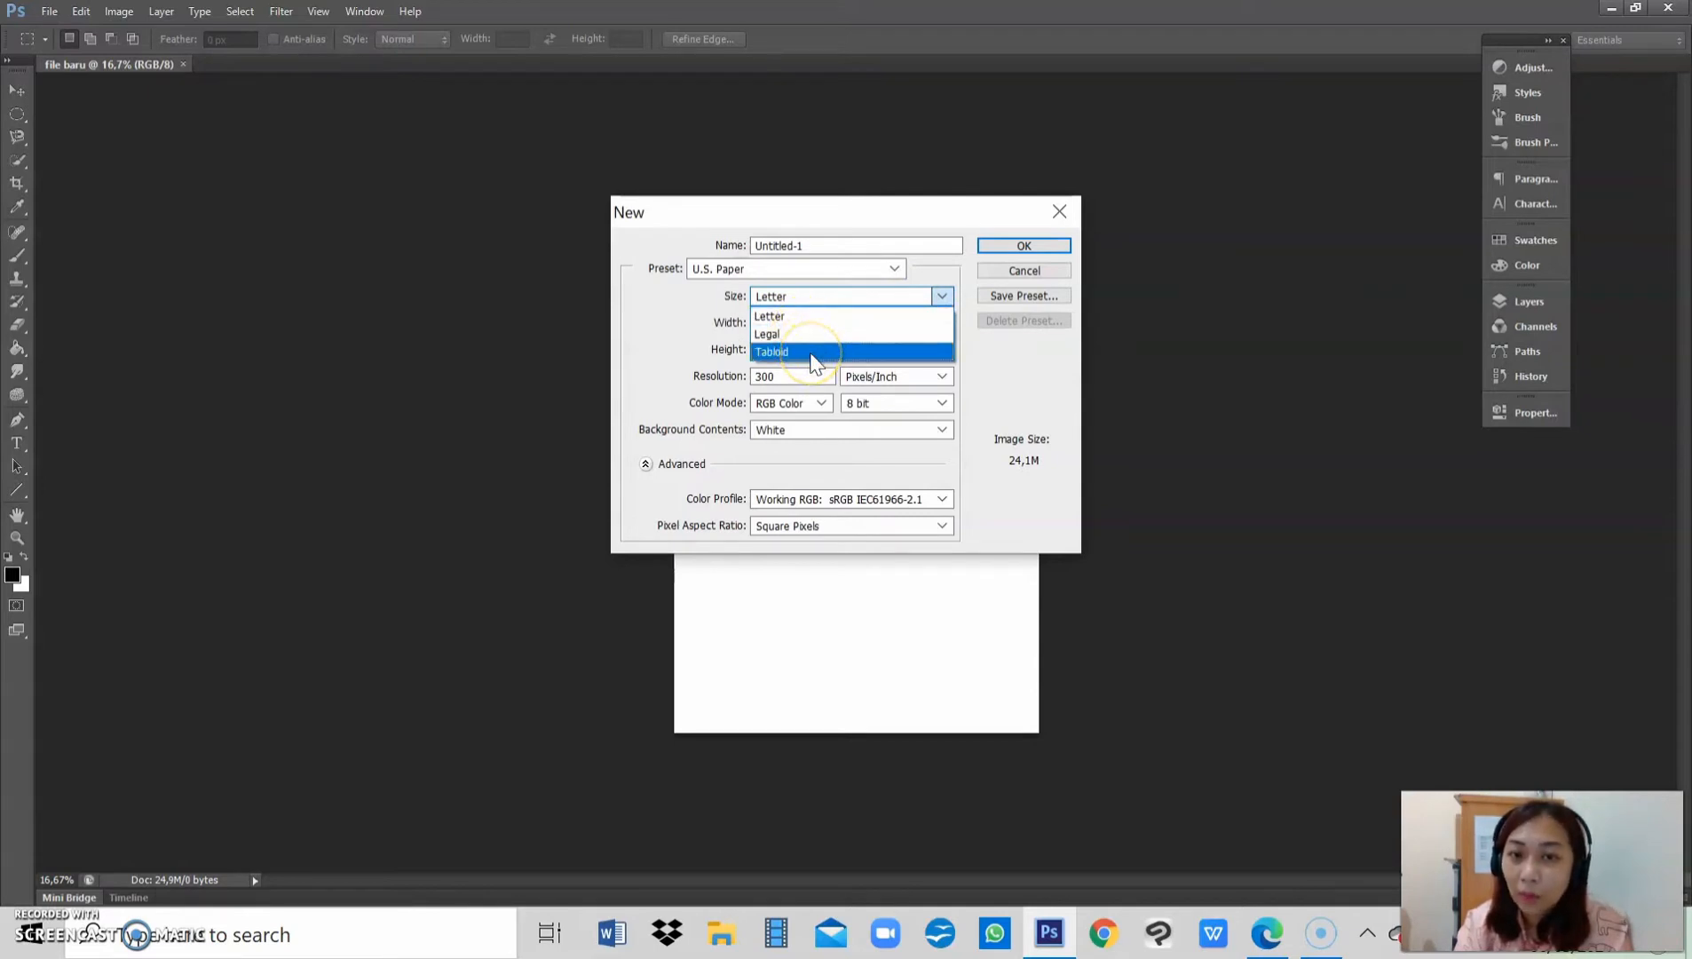
click(798, 316)
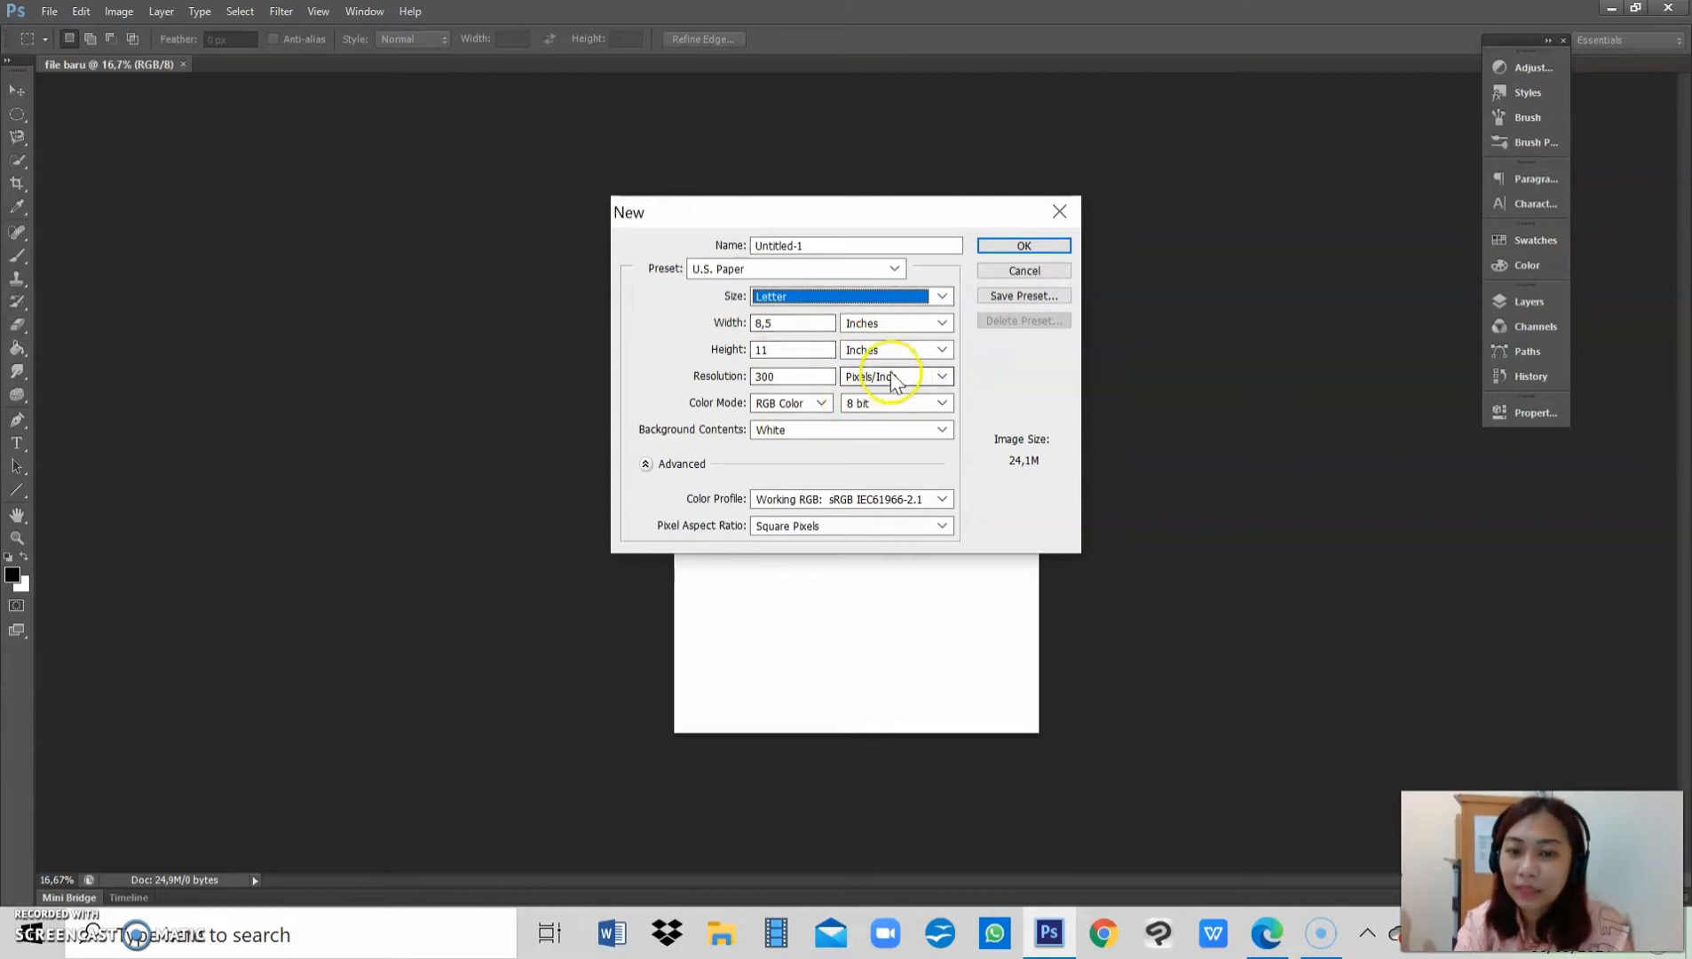
click(943, 298)
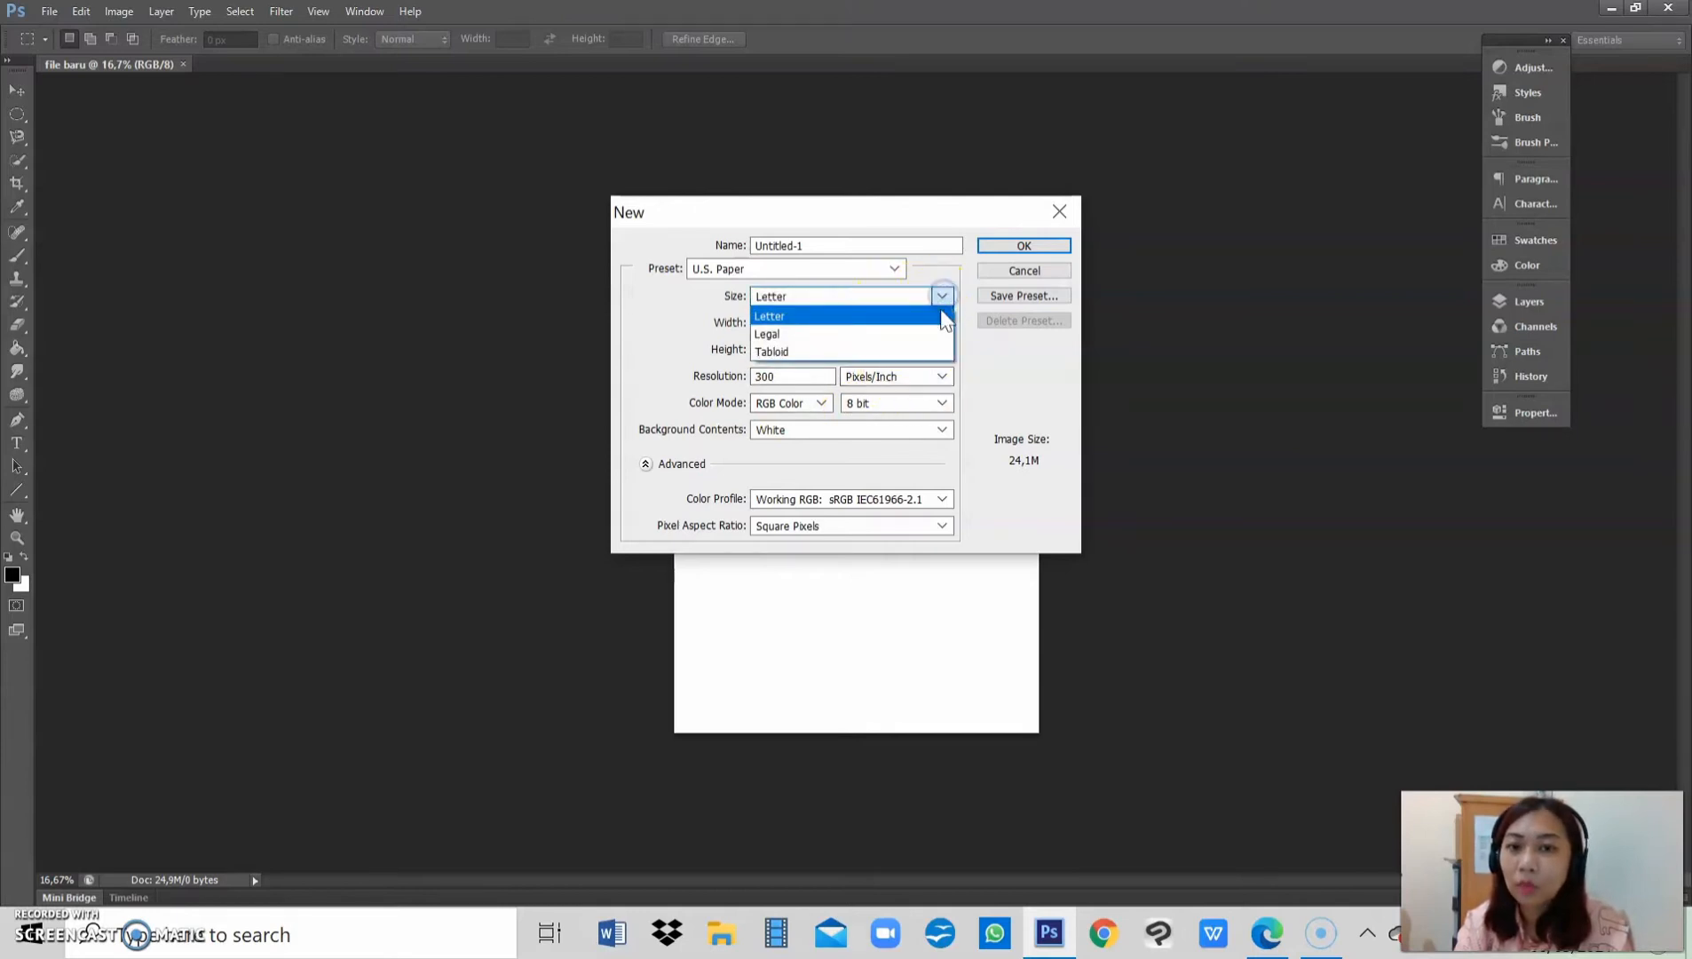
click(935, 294)
click(943, 299)
click(895, 267)
Step: Choose the Photo preset at Landscape, 2 x 3 and review its available sizes
click(895, 266)
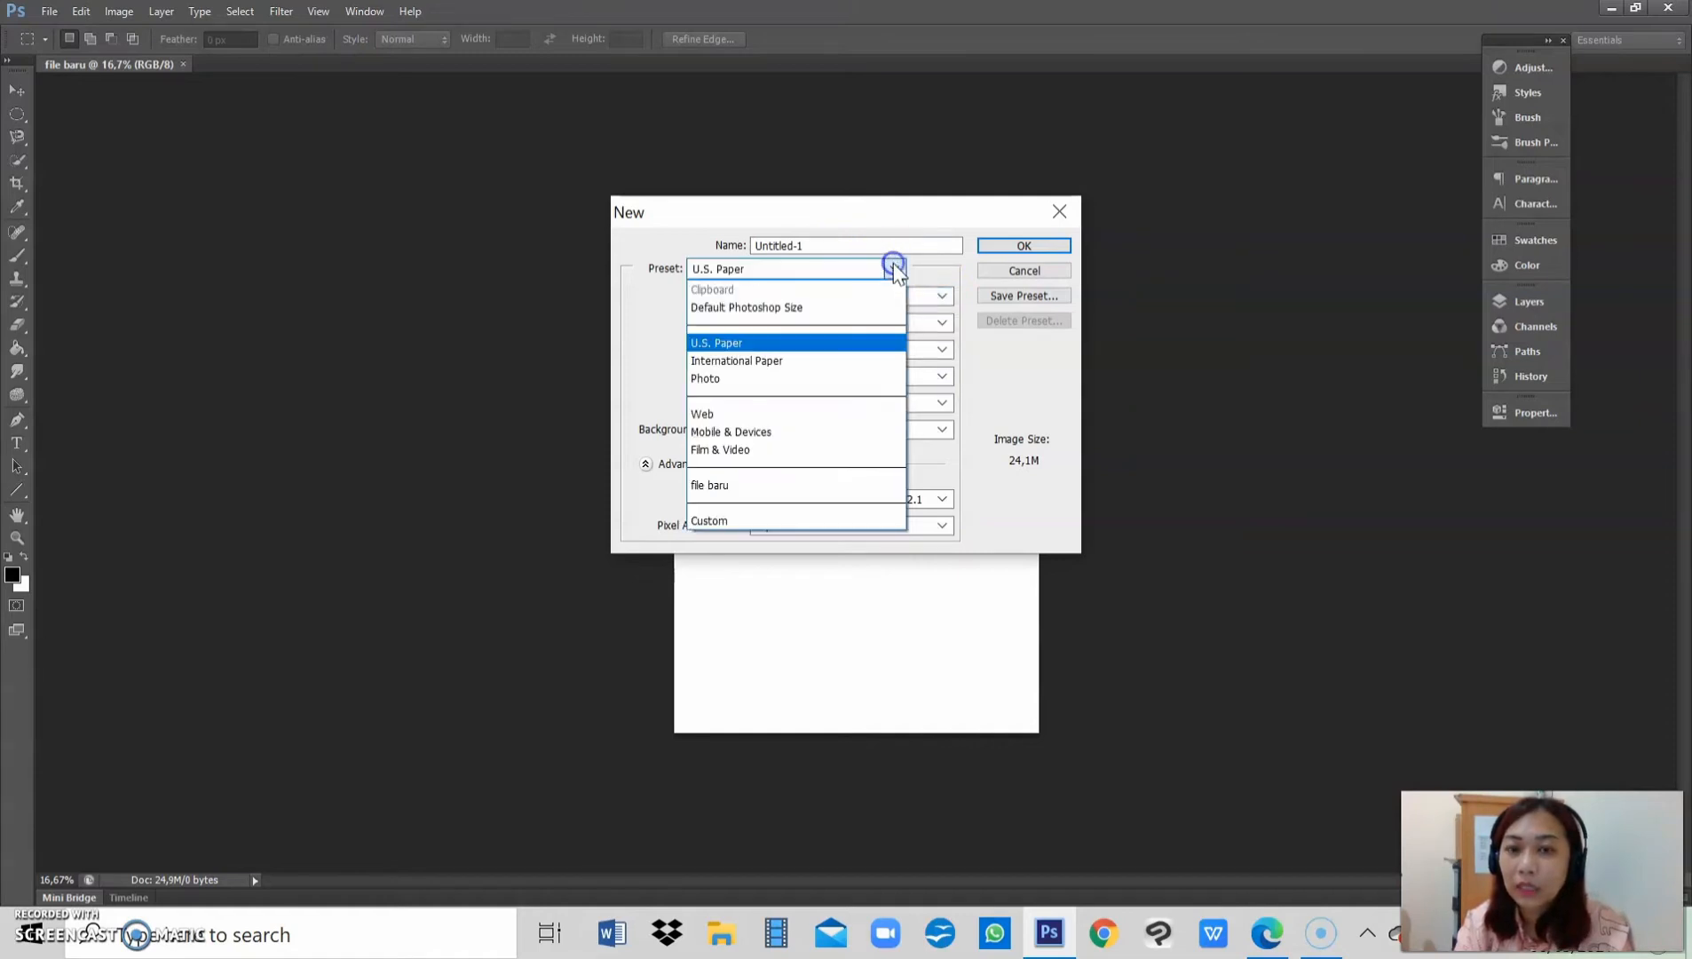
click(786, 378)
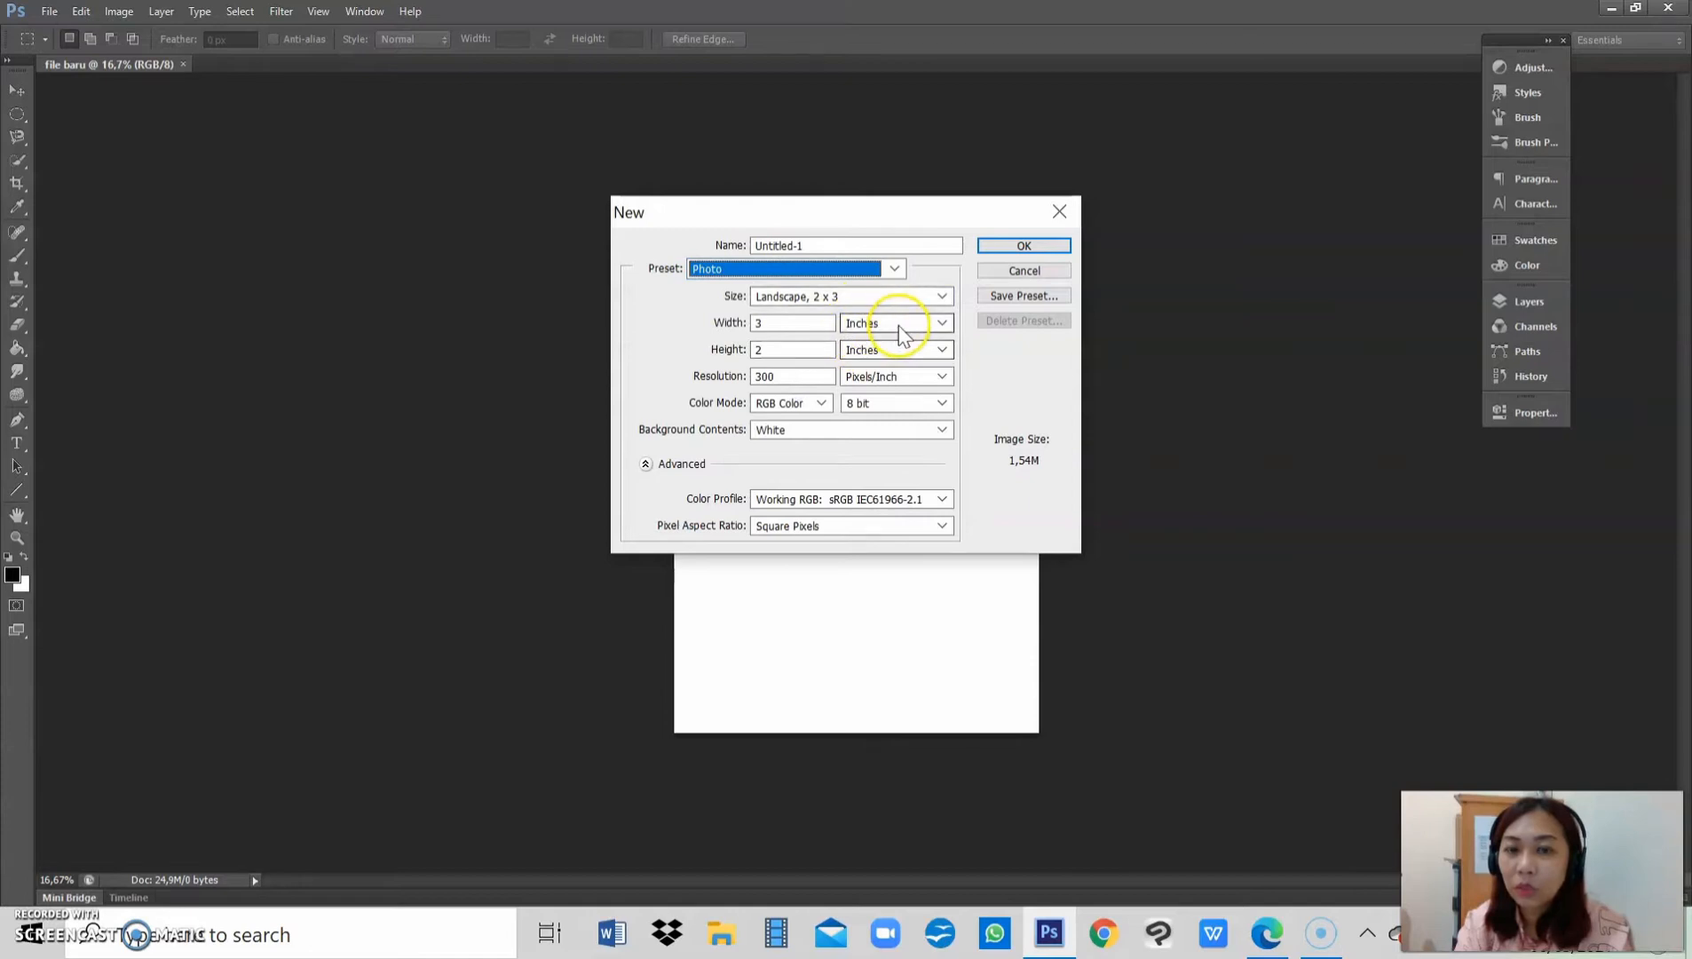
click(943, 297)
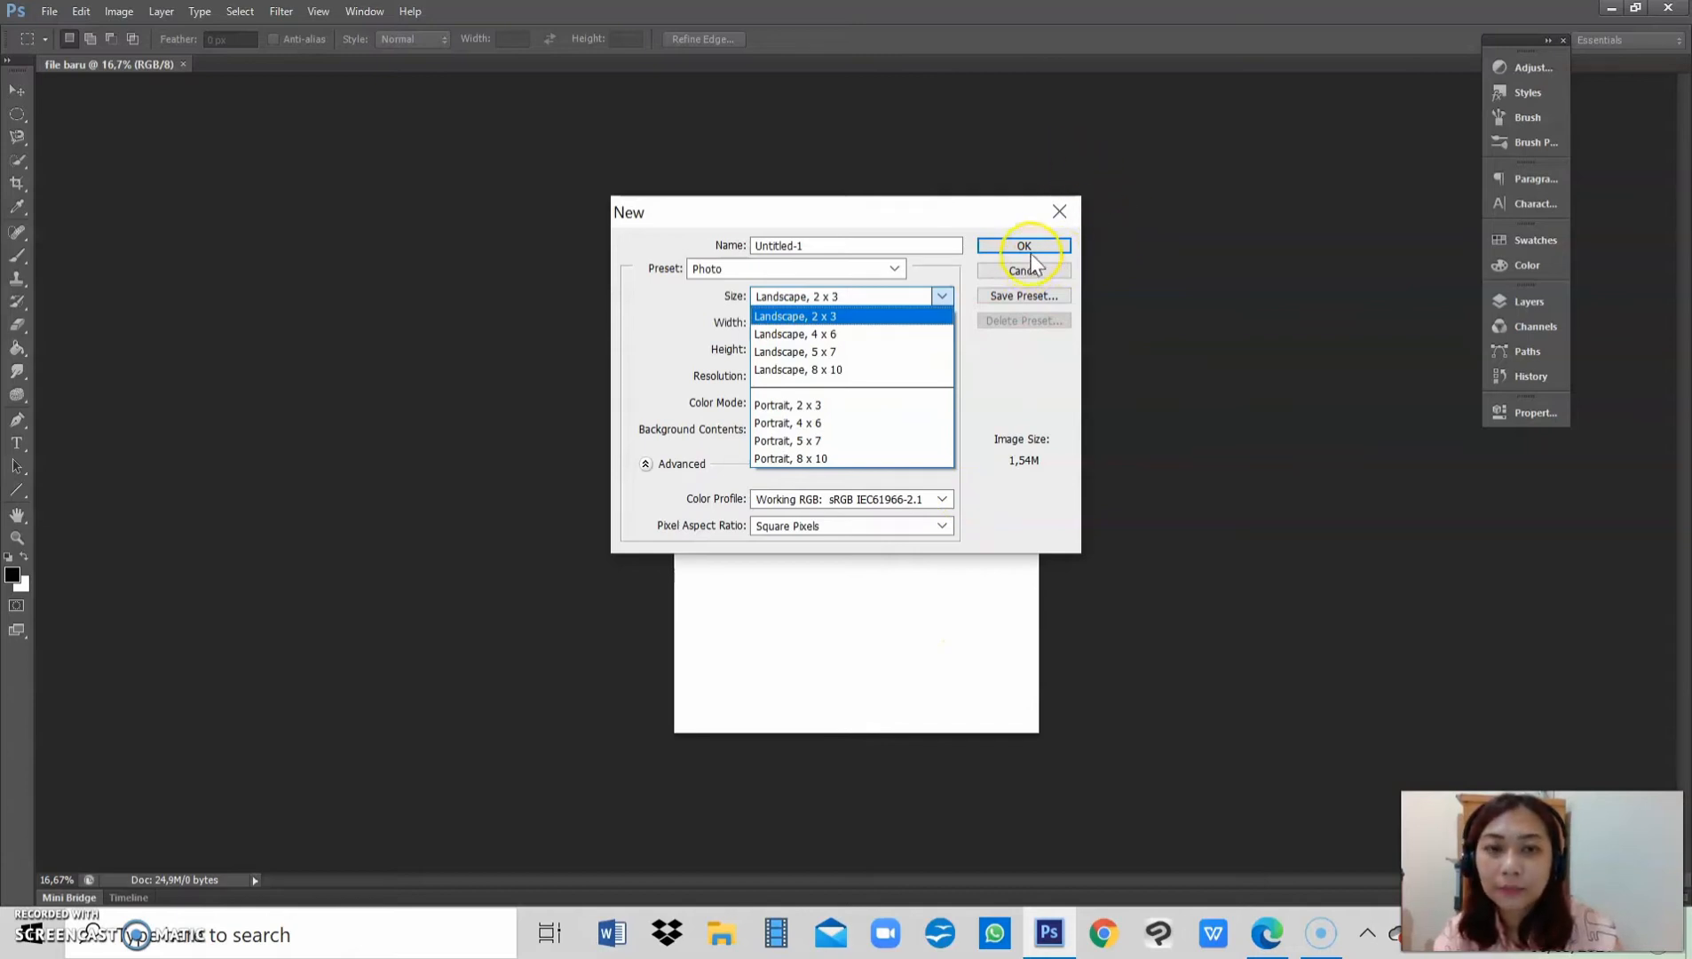
click(777, 268)
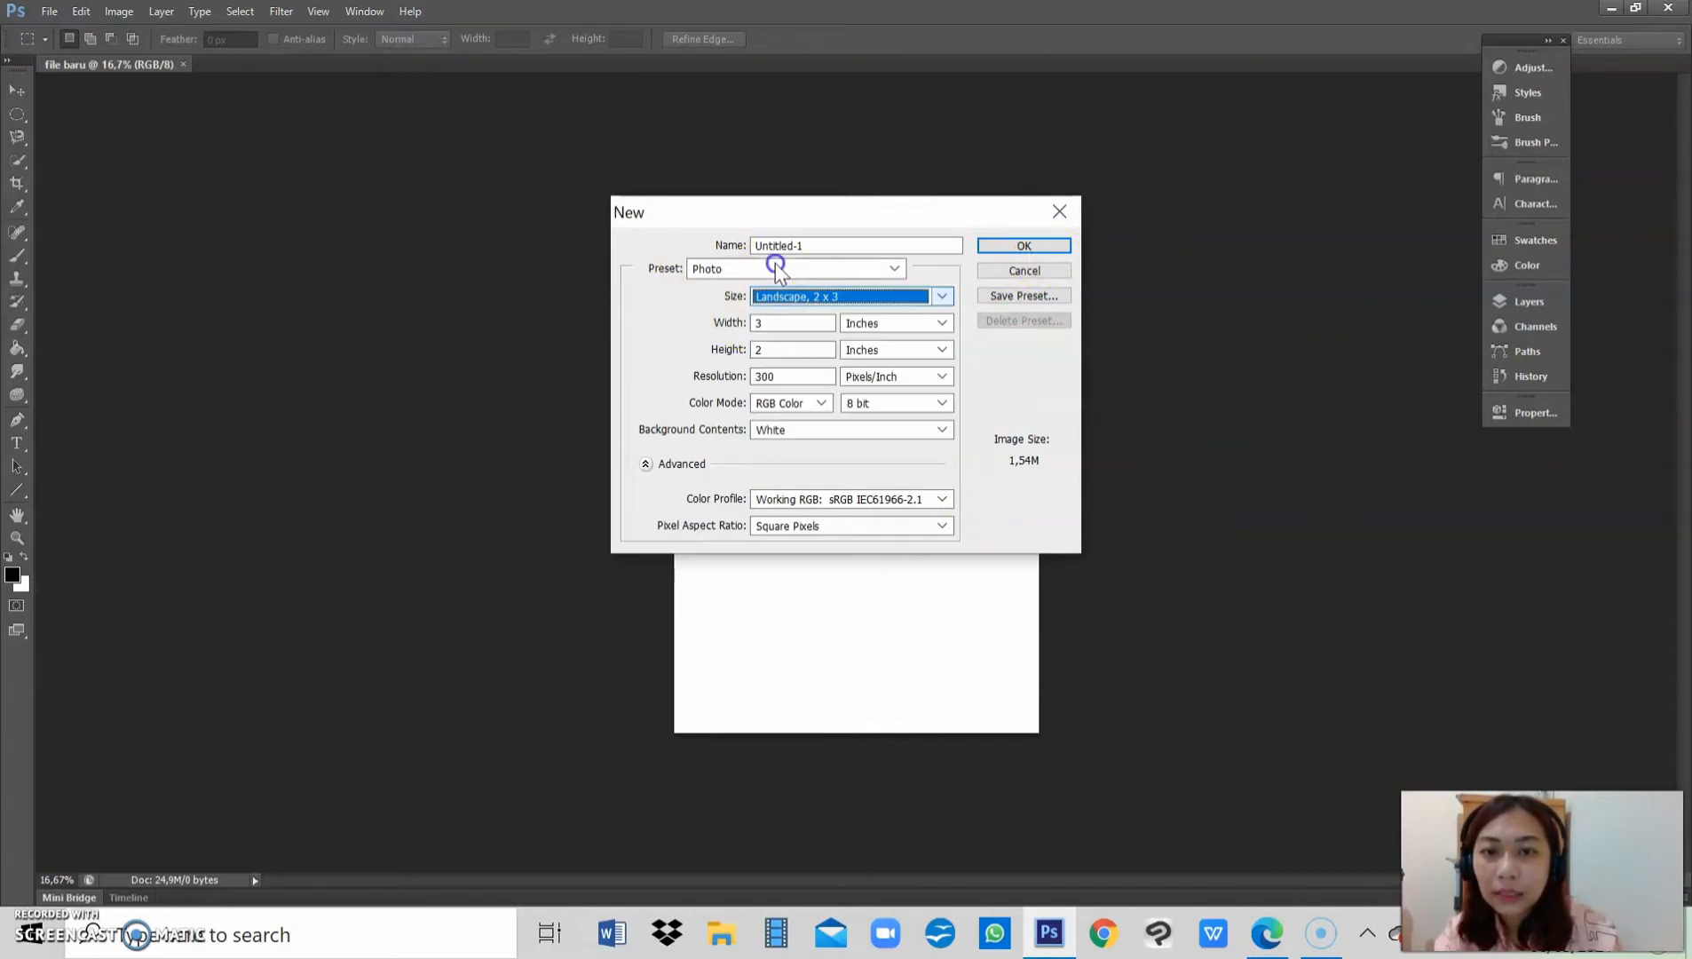
Step: Choose the Custom preset for the new document and set its width and height units to centimeters
click(777, 267)
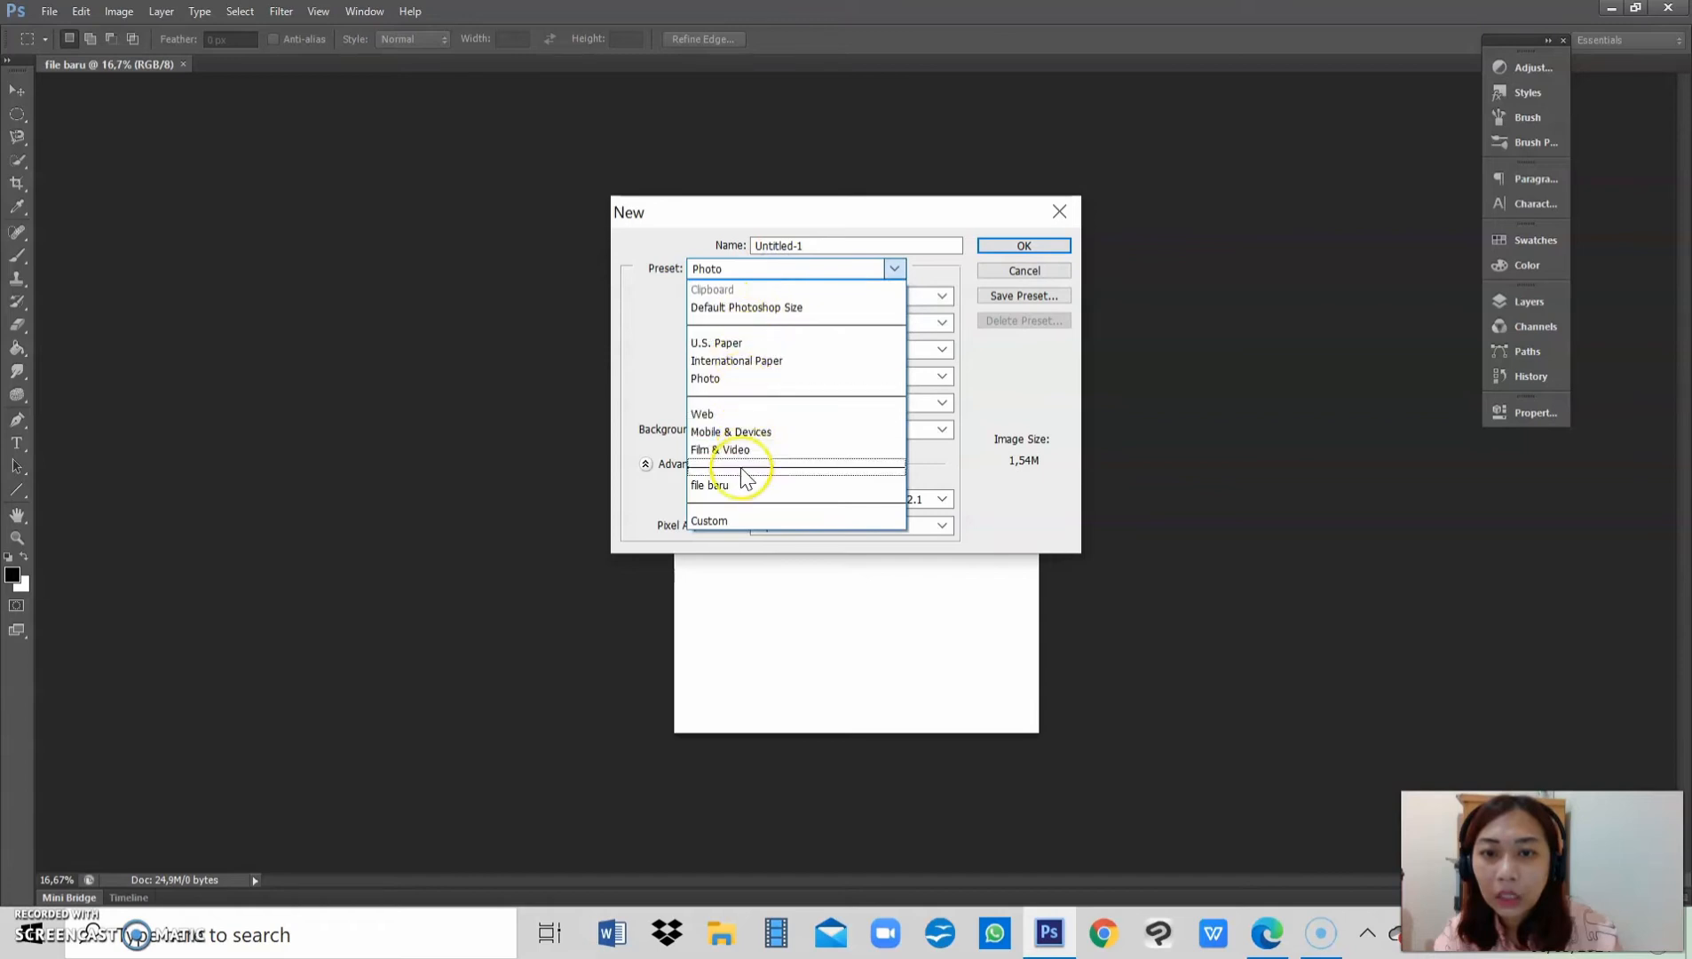
click(721, 521)
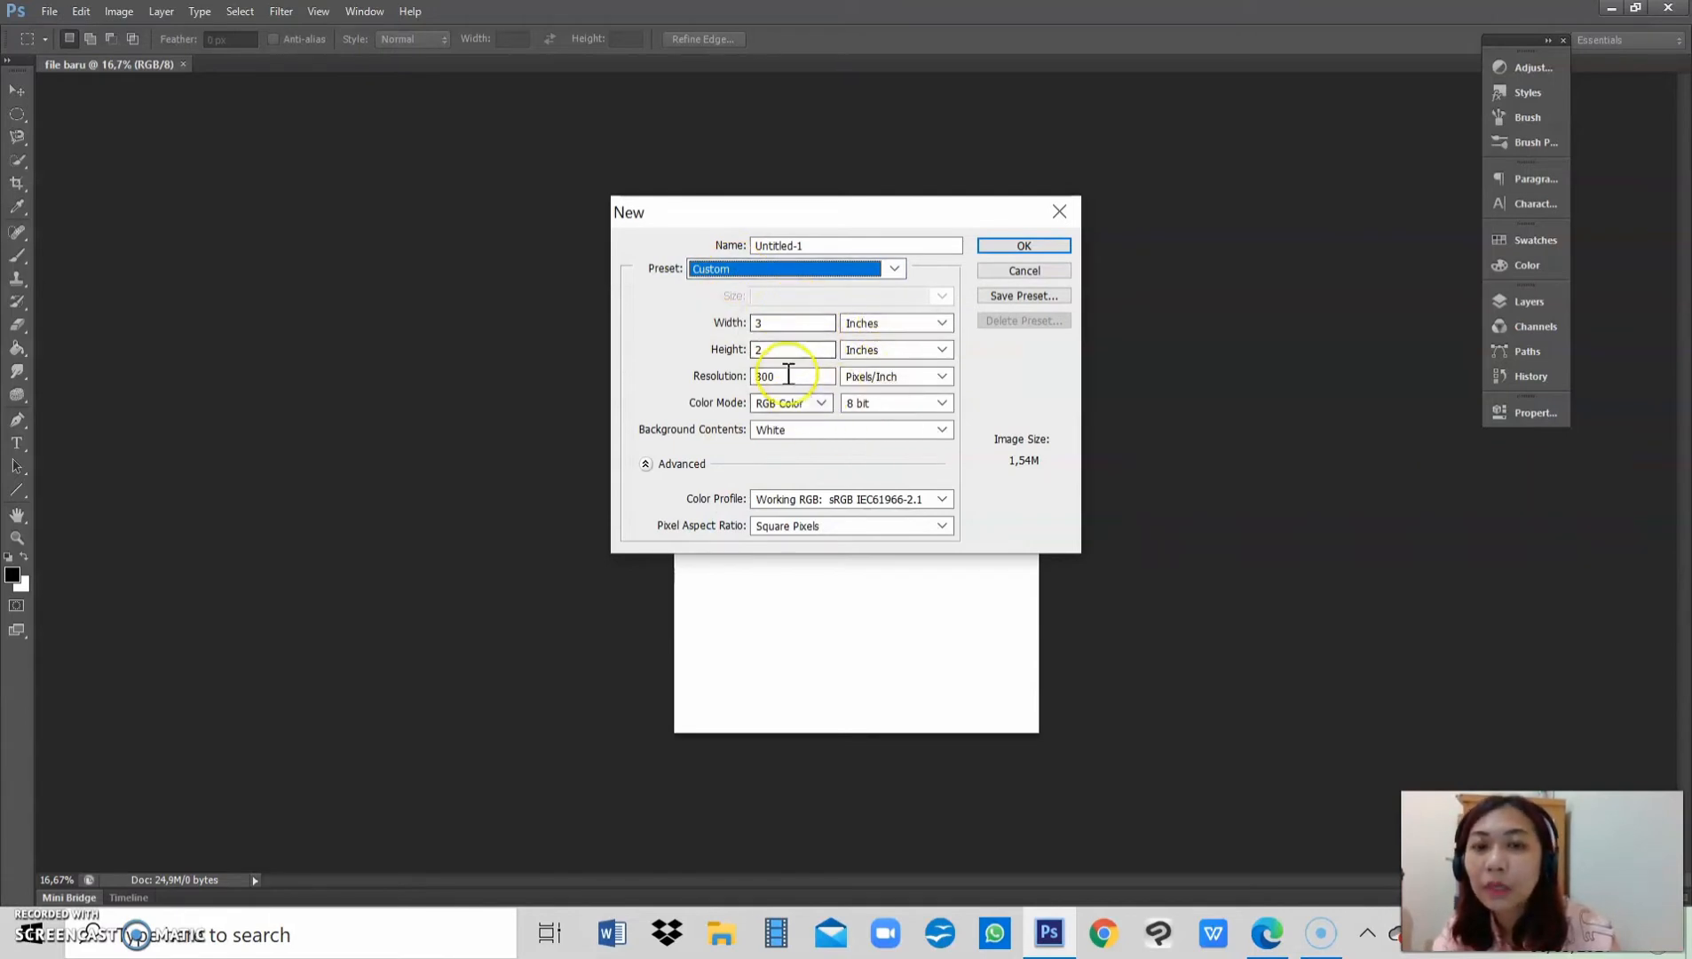
click(774, 324)
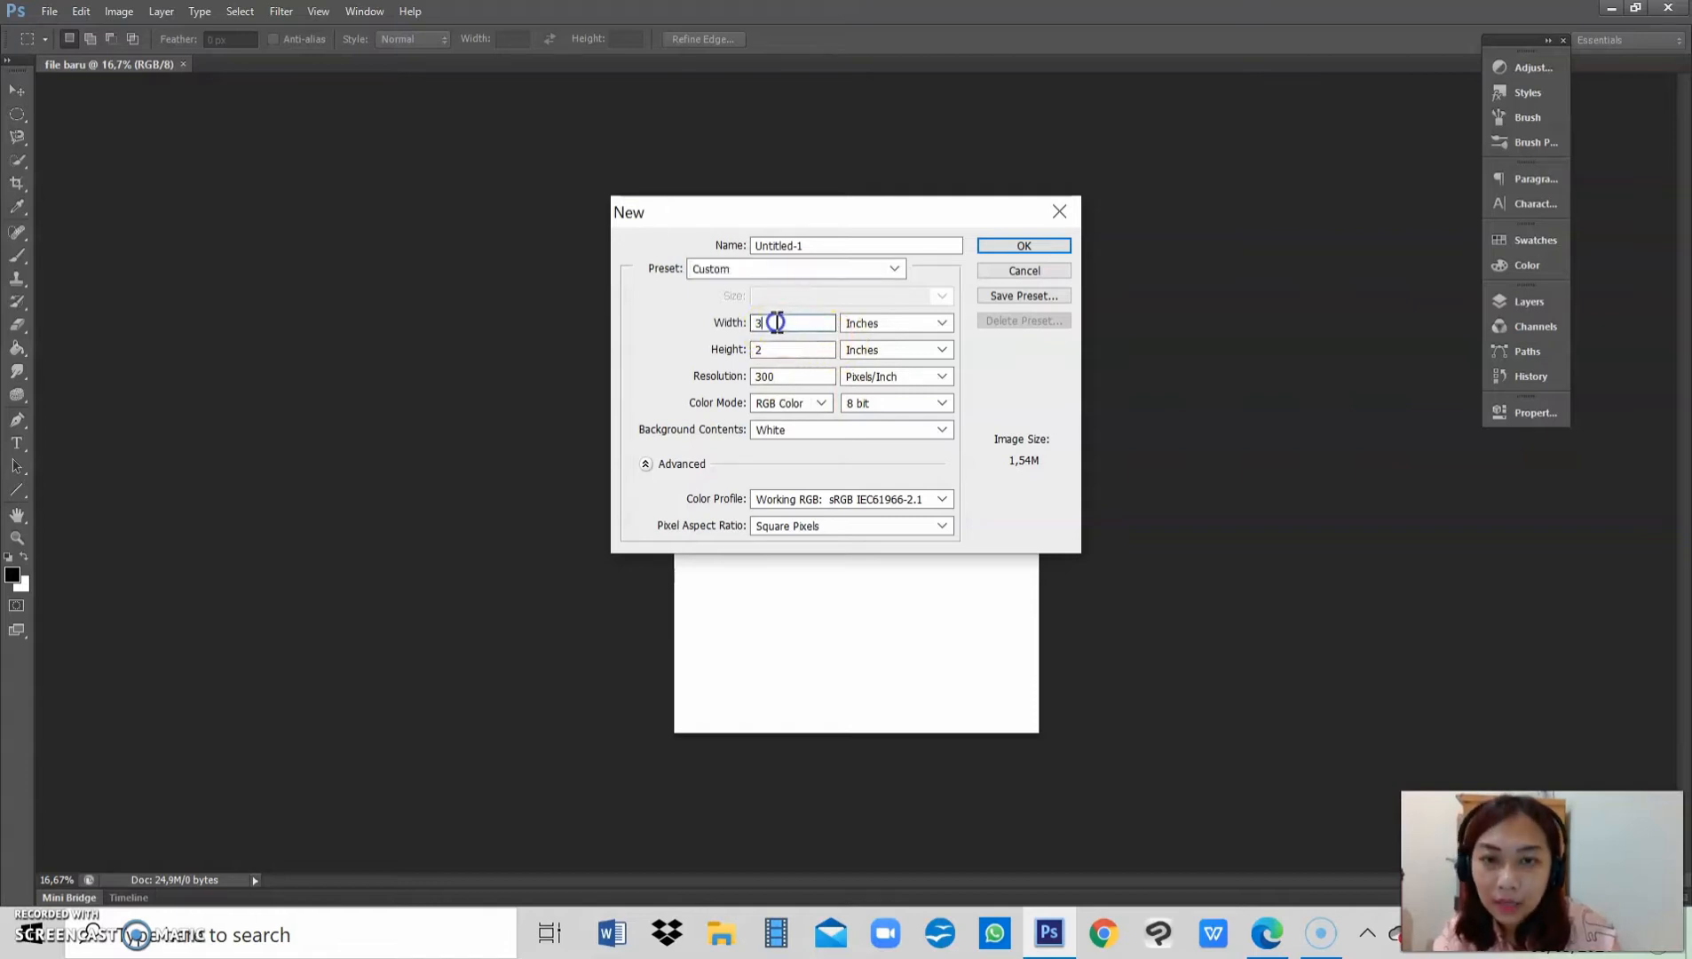
click(753, 351)
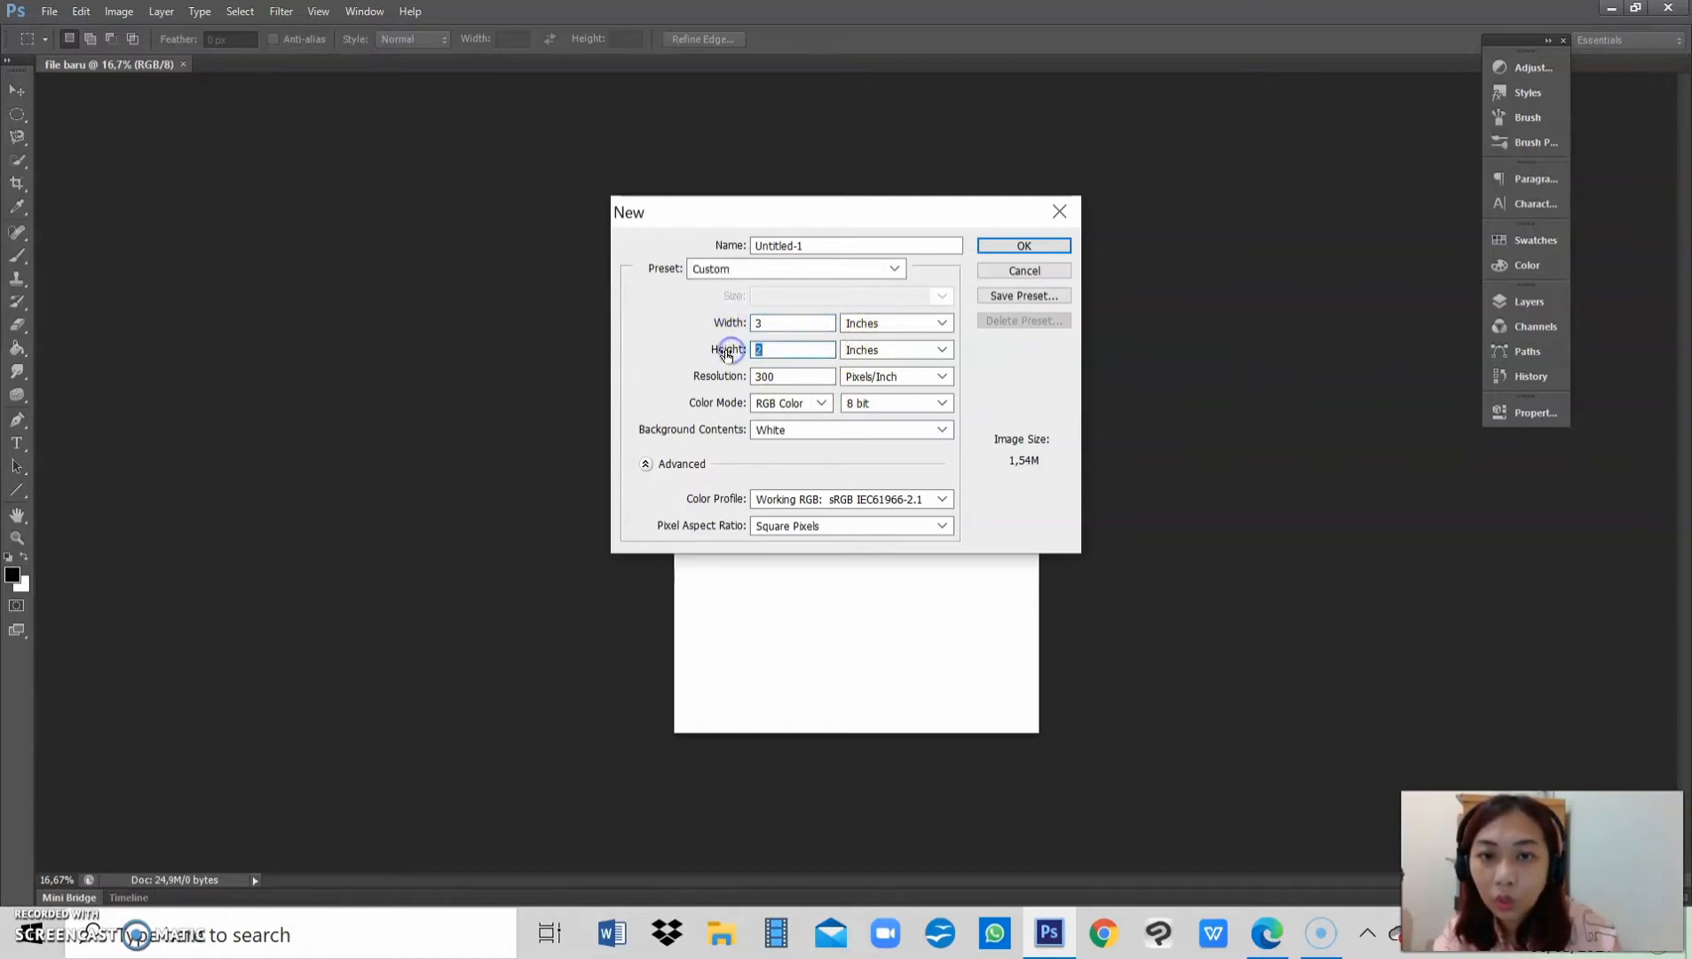
click(942, 324)
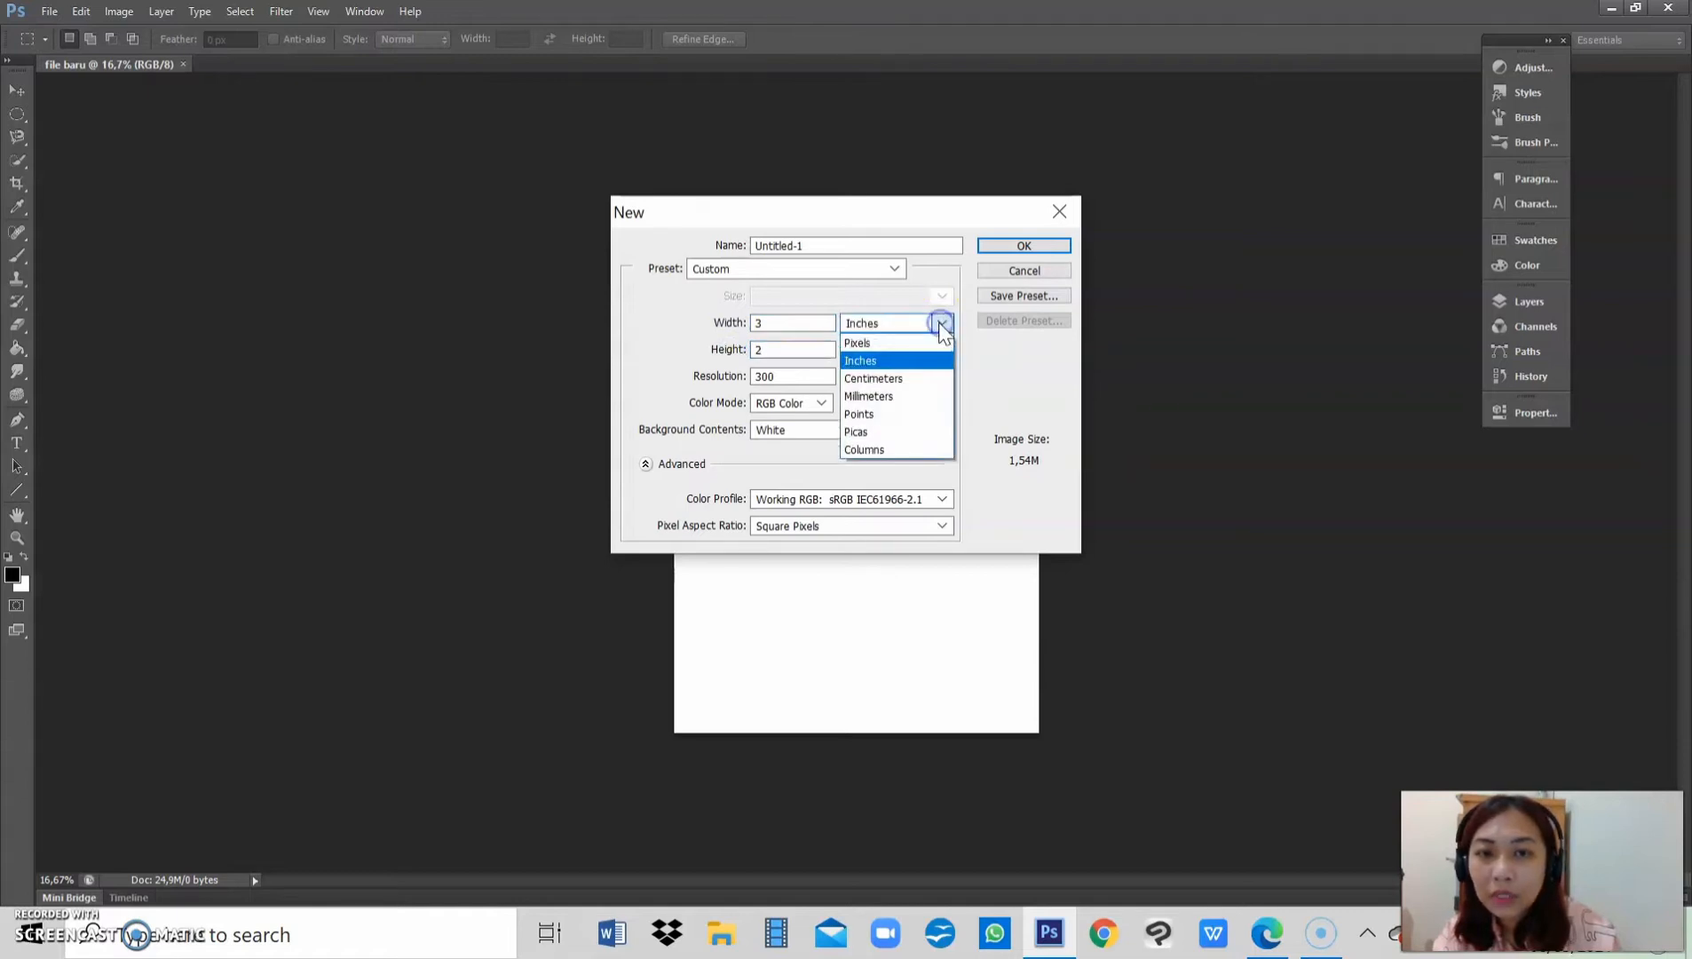
click(868, 376)
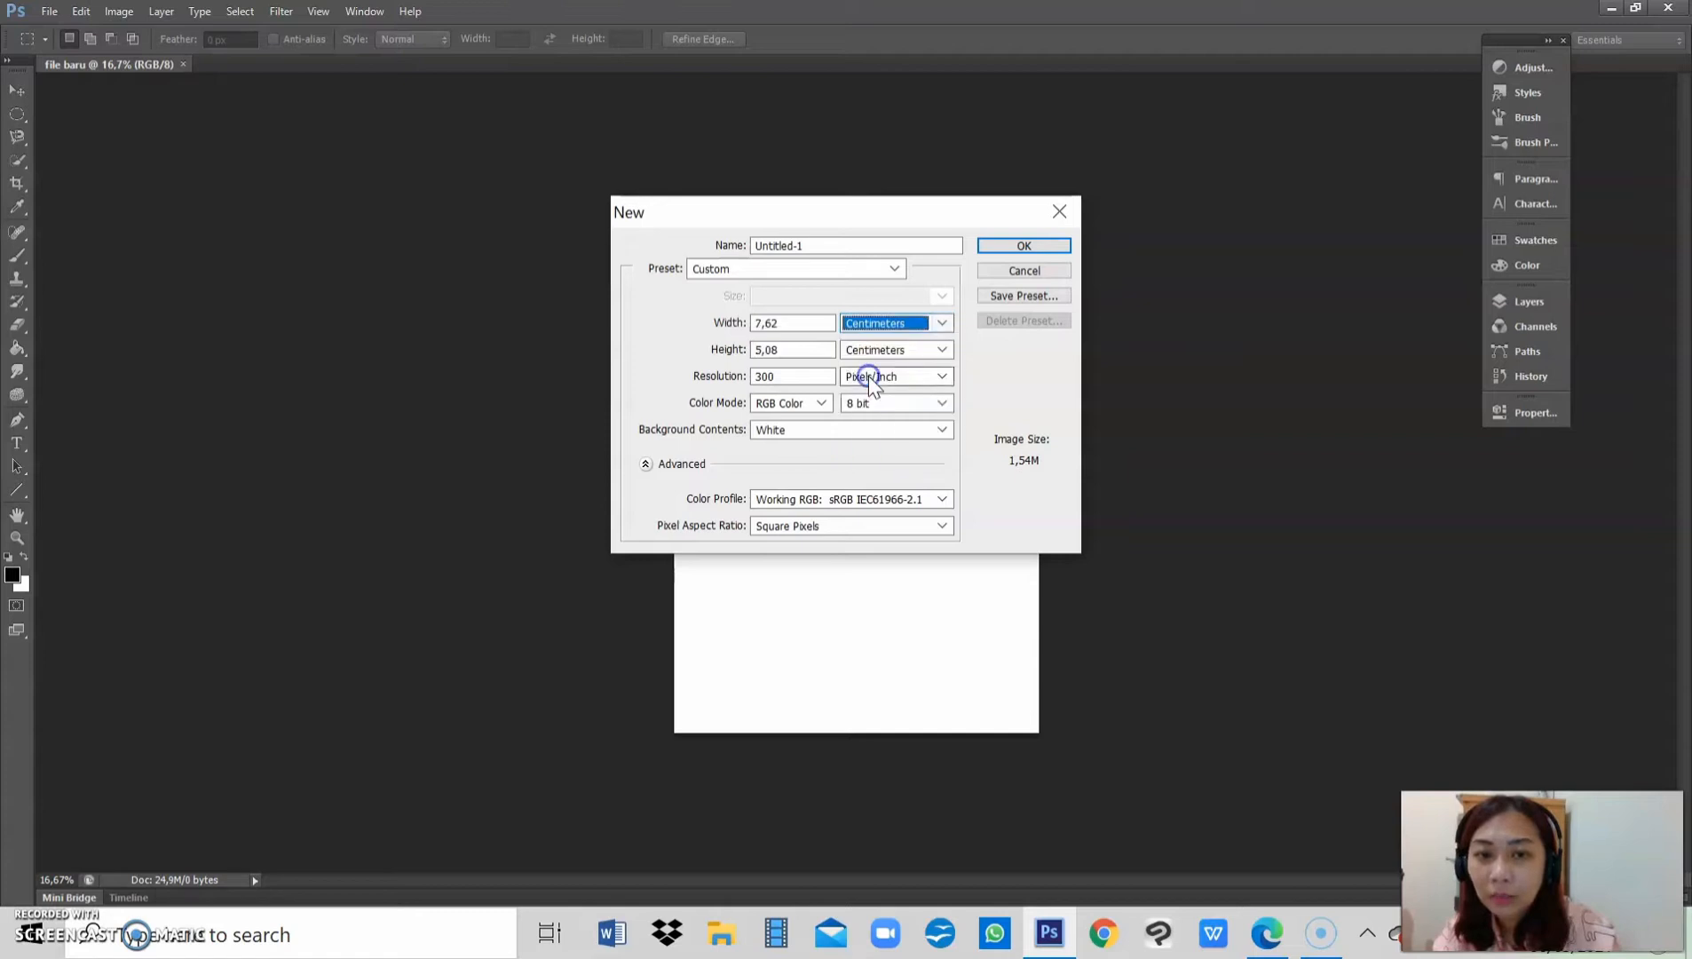
Step: Try pixels and inches as the new document's width unit and return it to centimeters
click(941, 323)
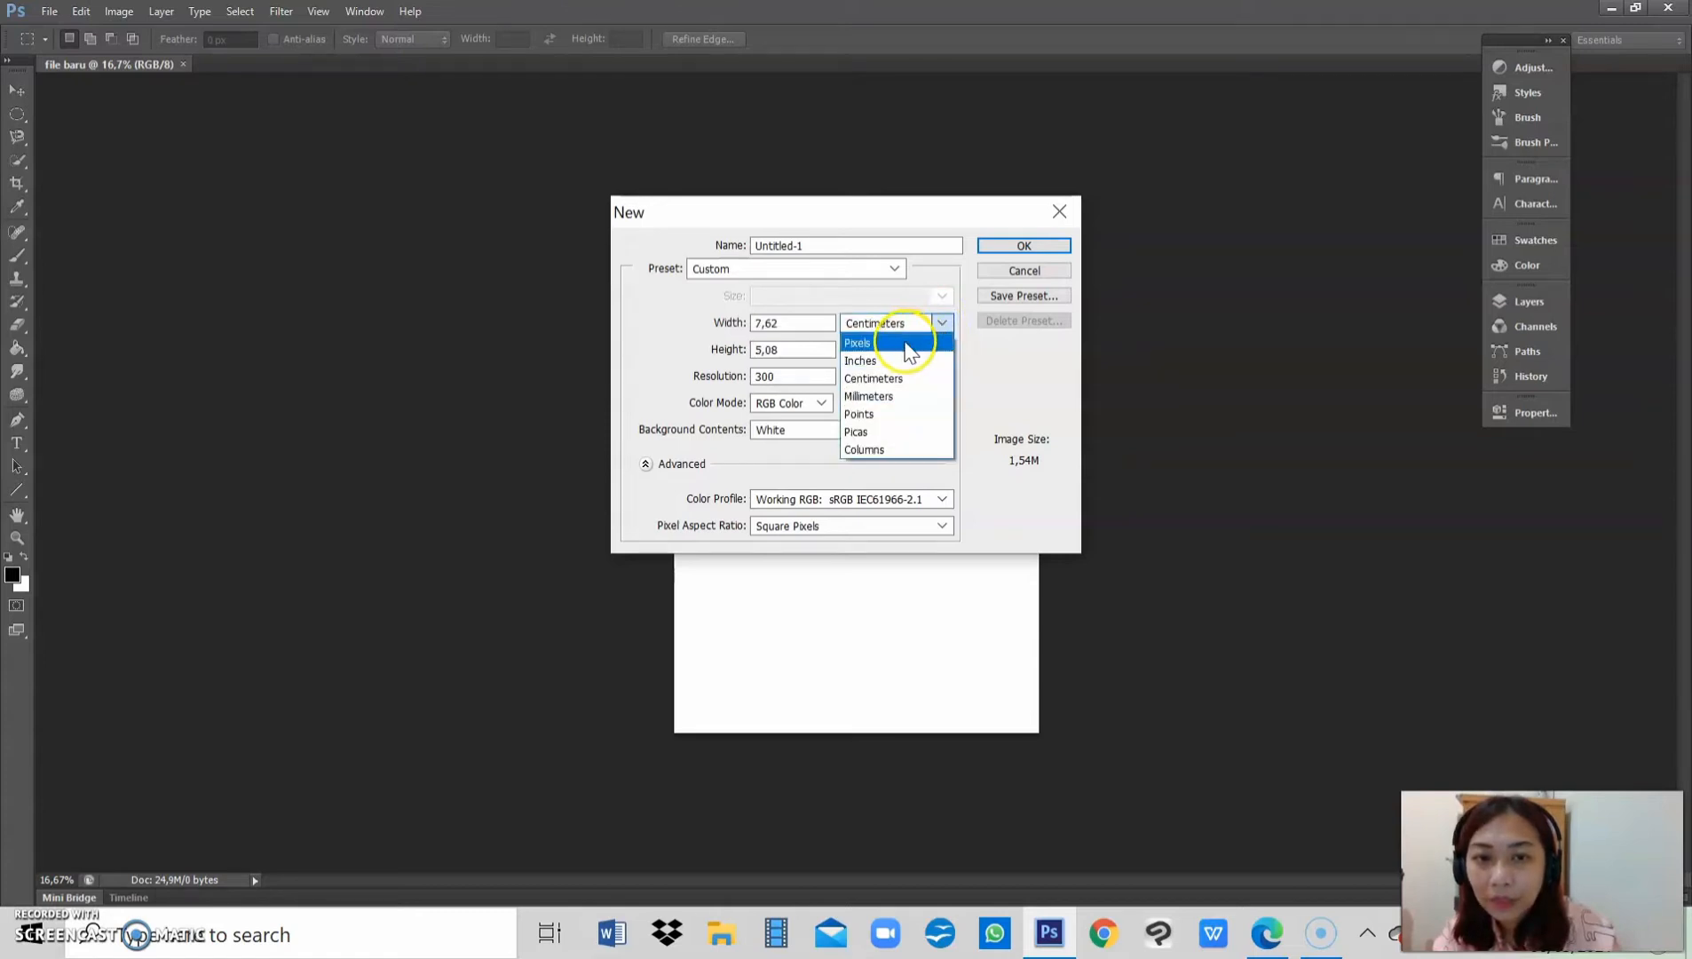
click(896, 343)
click(939, 325)
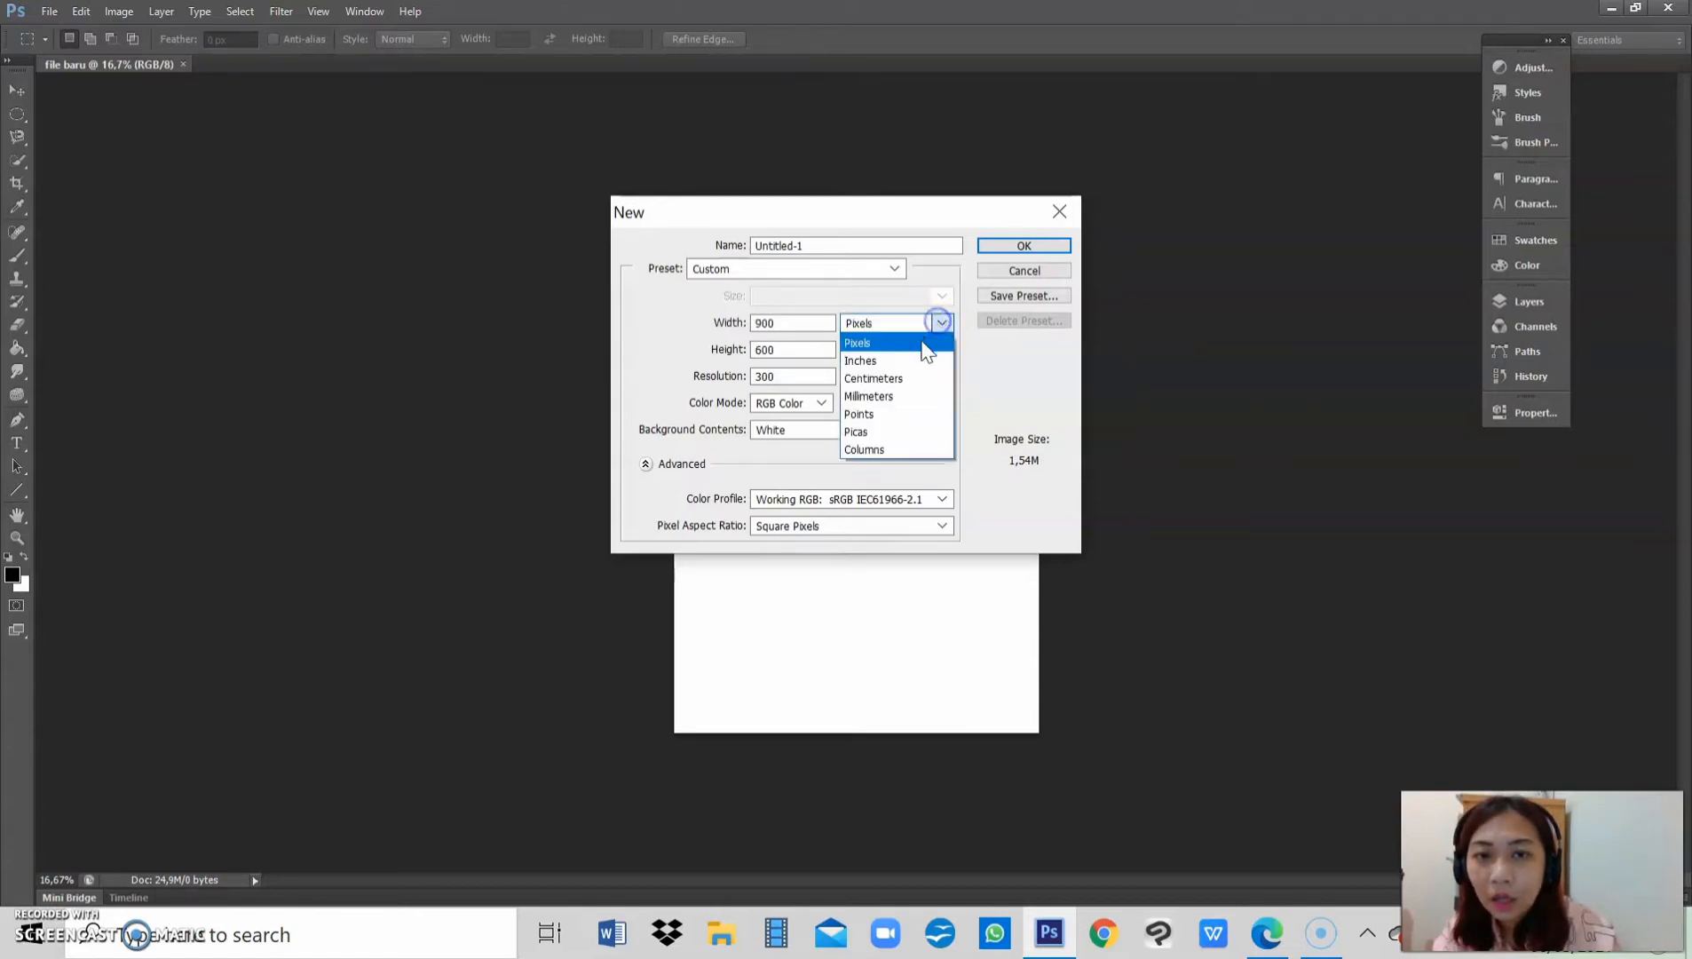
click(888, 360)
click(939, 322)
click(906, 378)
click(941, 323)
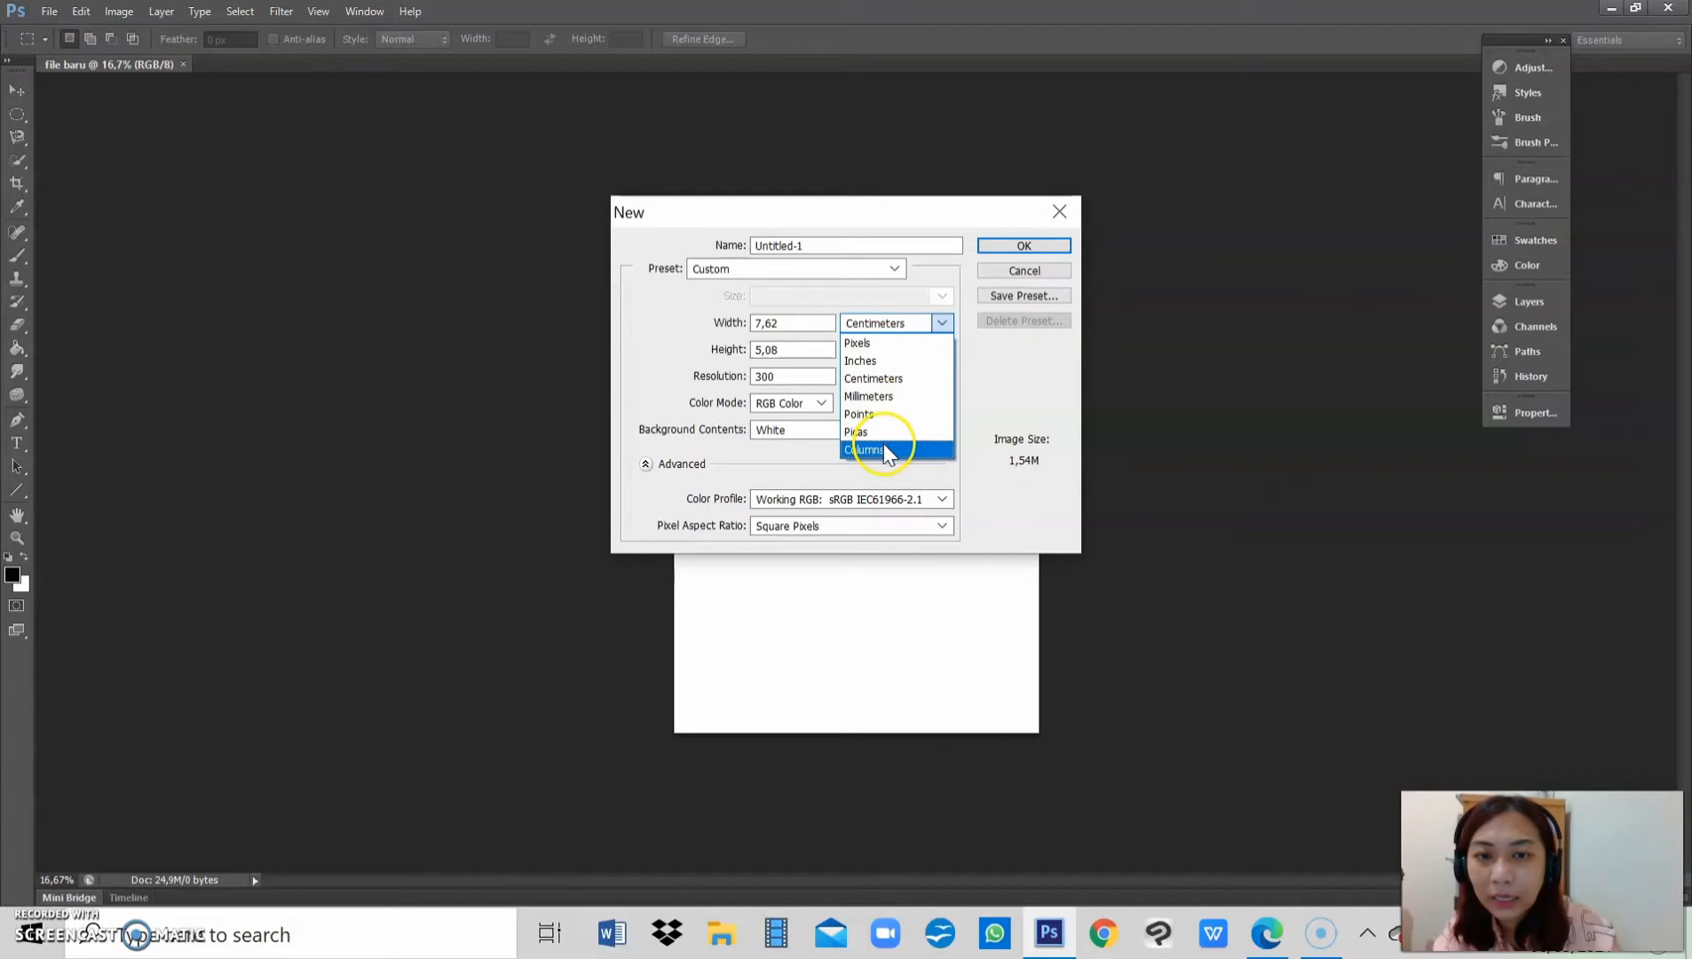
click(891, 378)
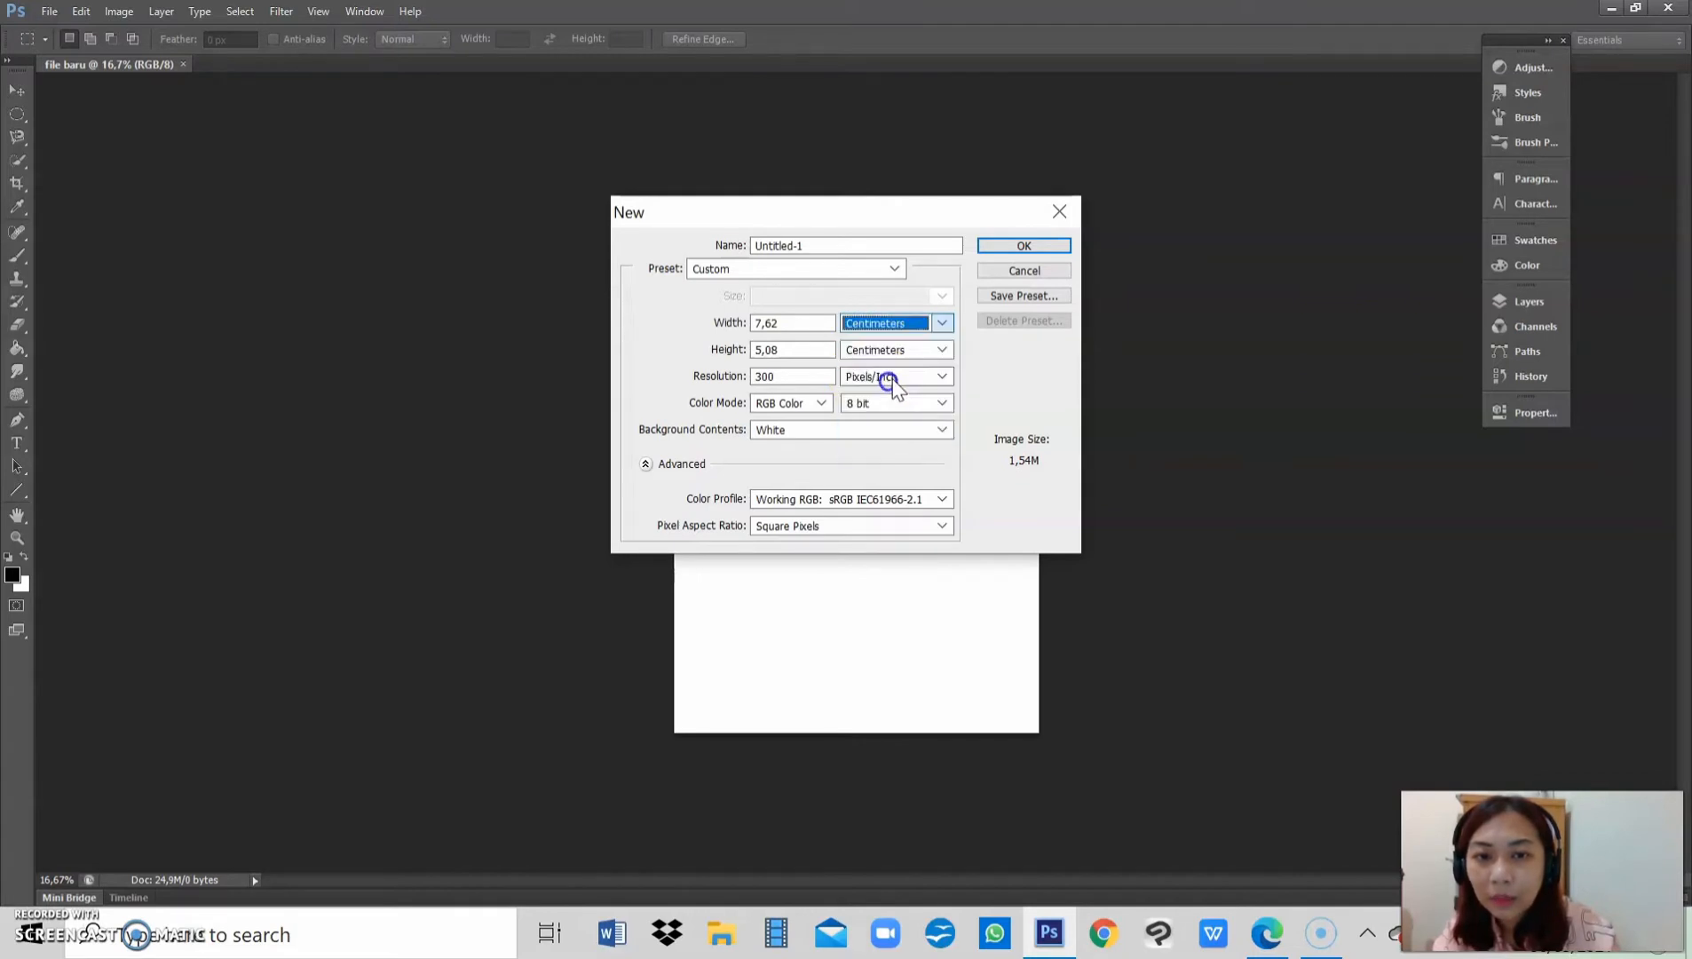
Step: Set the new document's width to 5,5 cm and height to 7,8 cm and create it
double_click(766, 322)
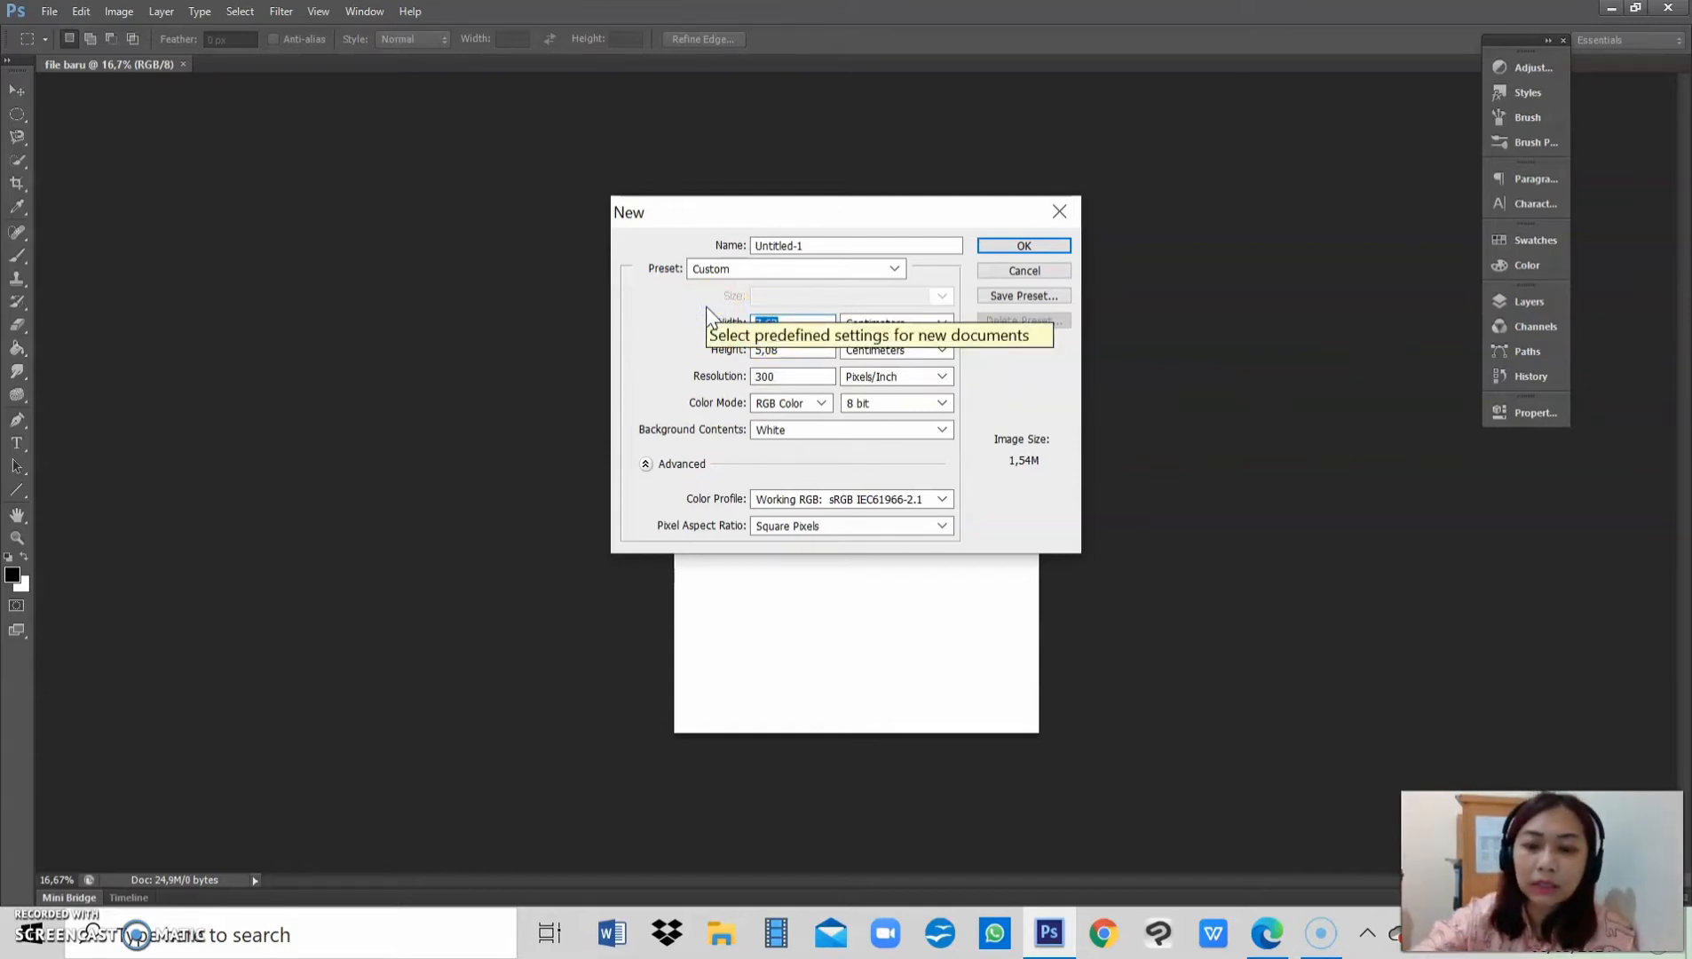
text(5)
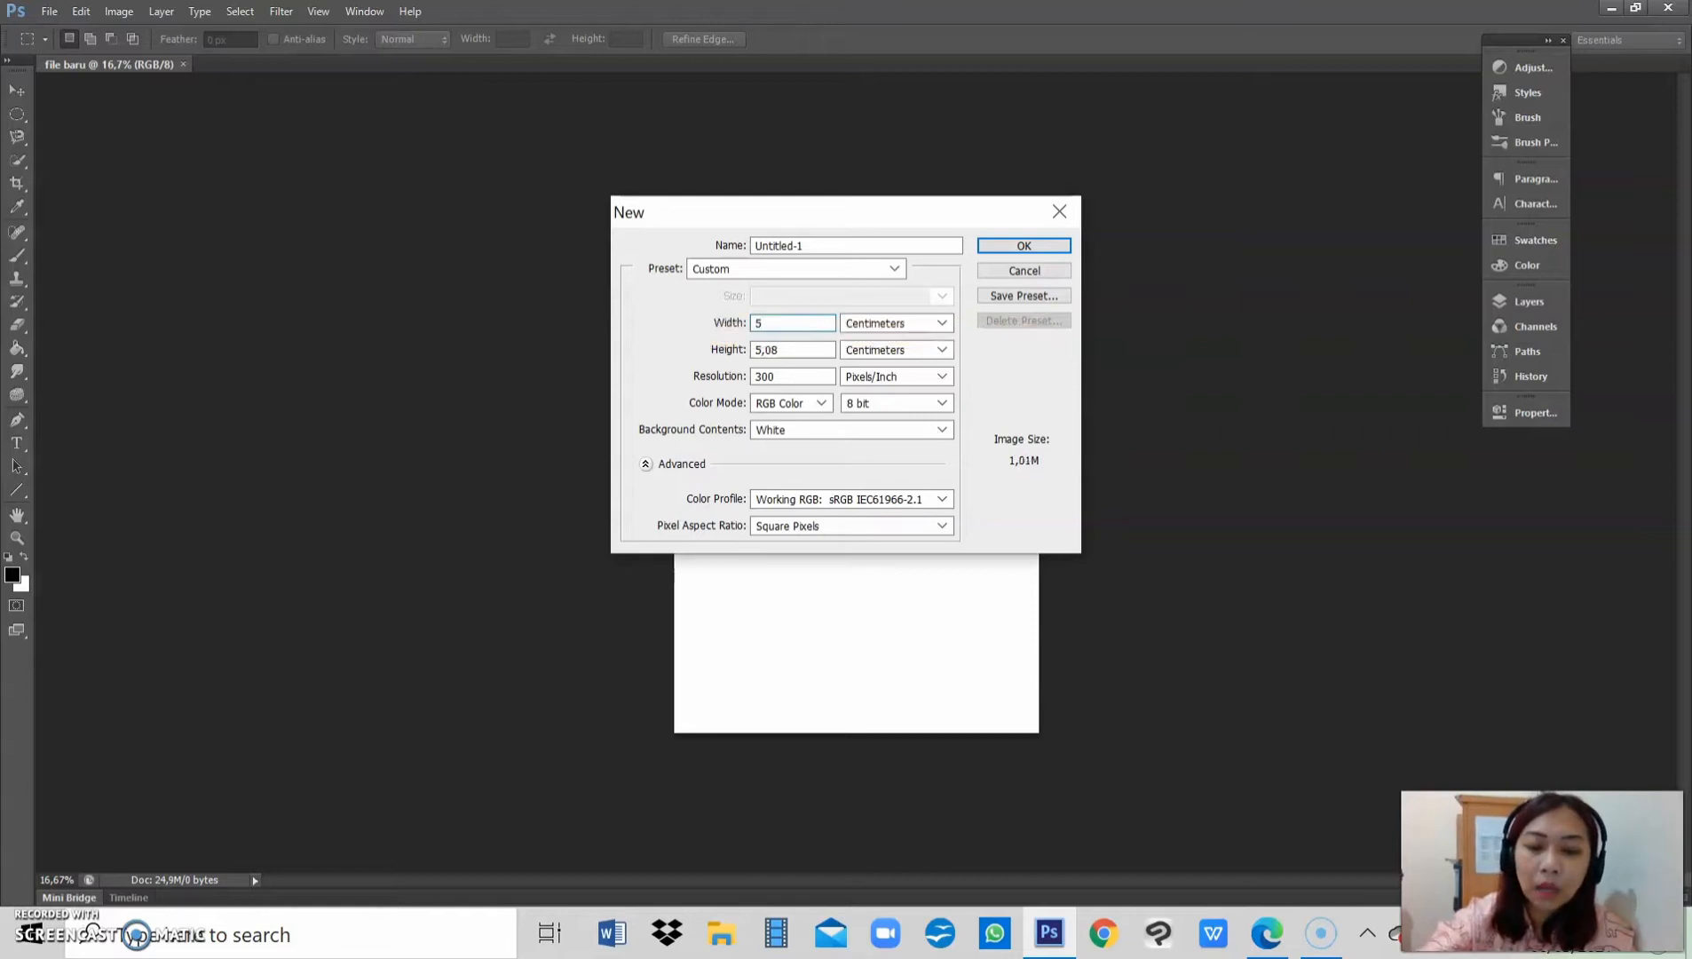
click(794, 329)
text(5)
click(721, 312)
text(5)
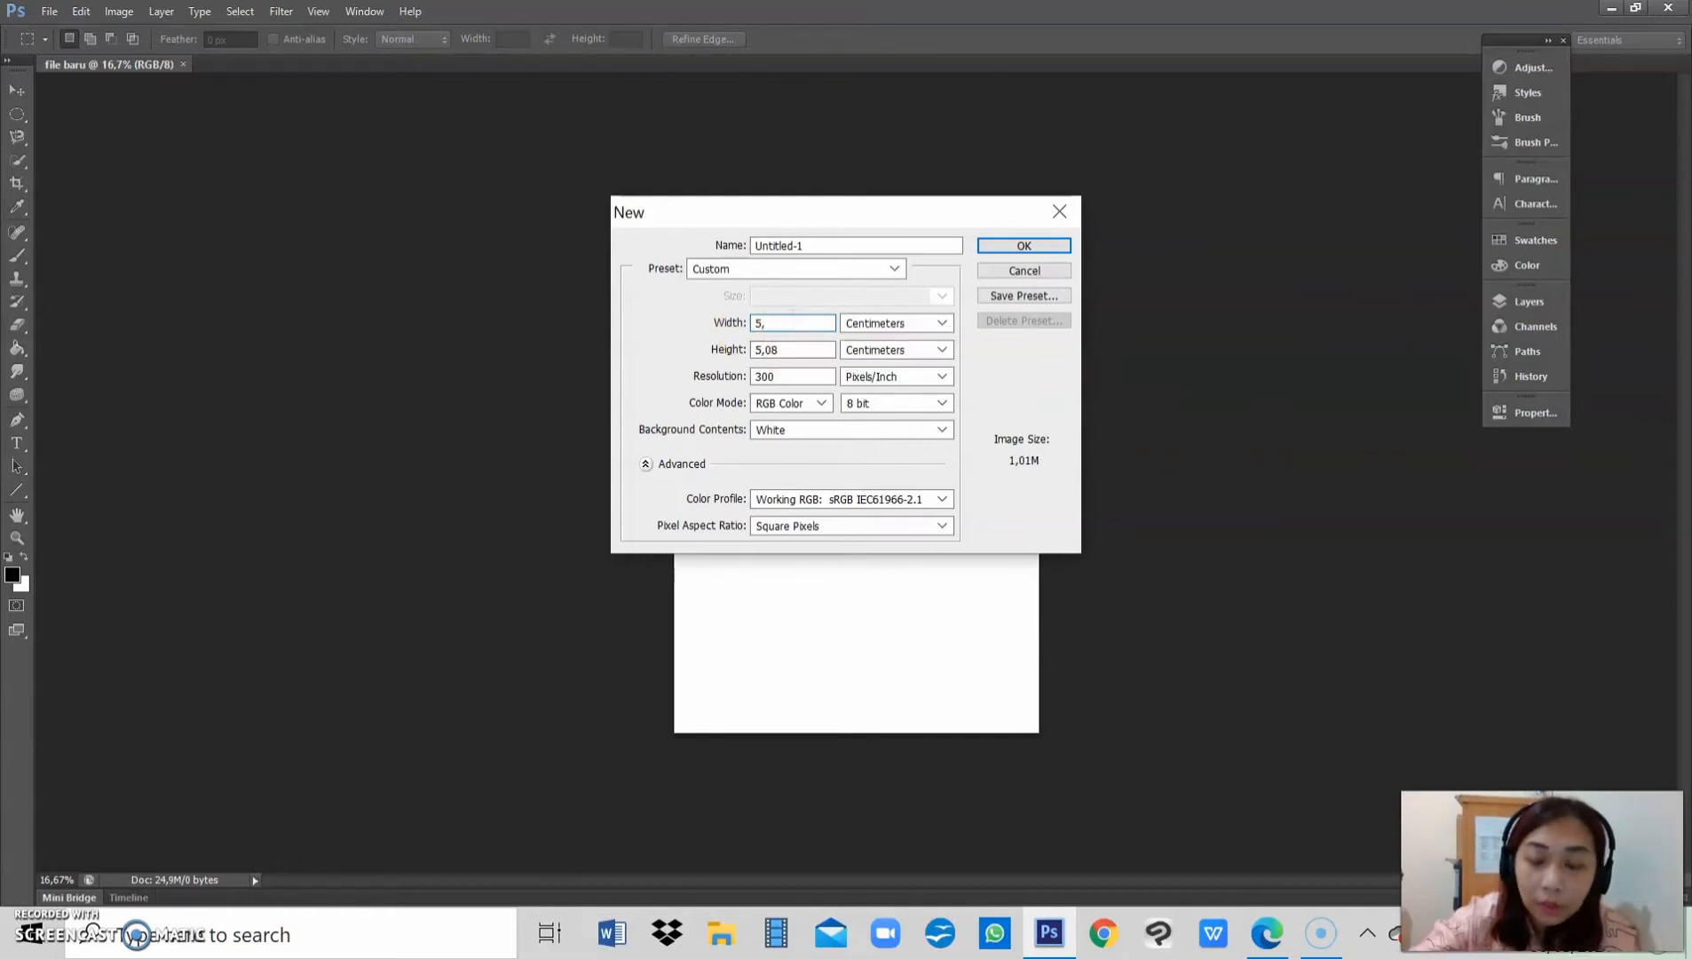
drag(785, 348, 726, 343)
text(7)
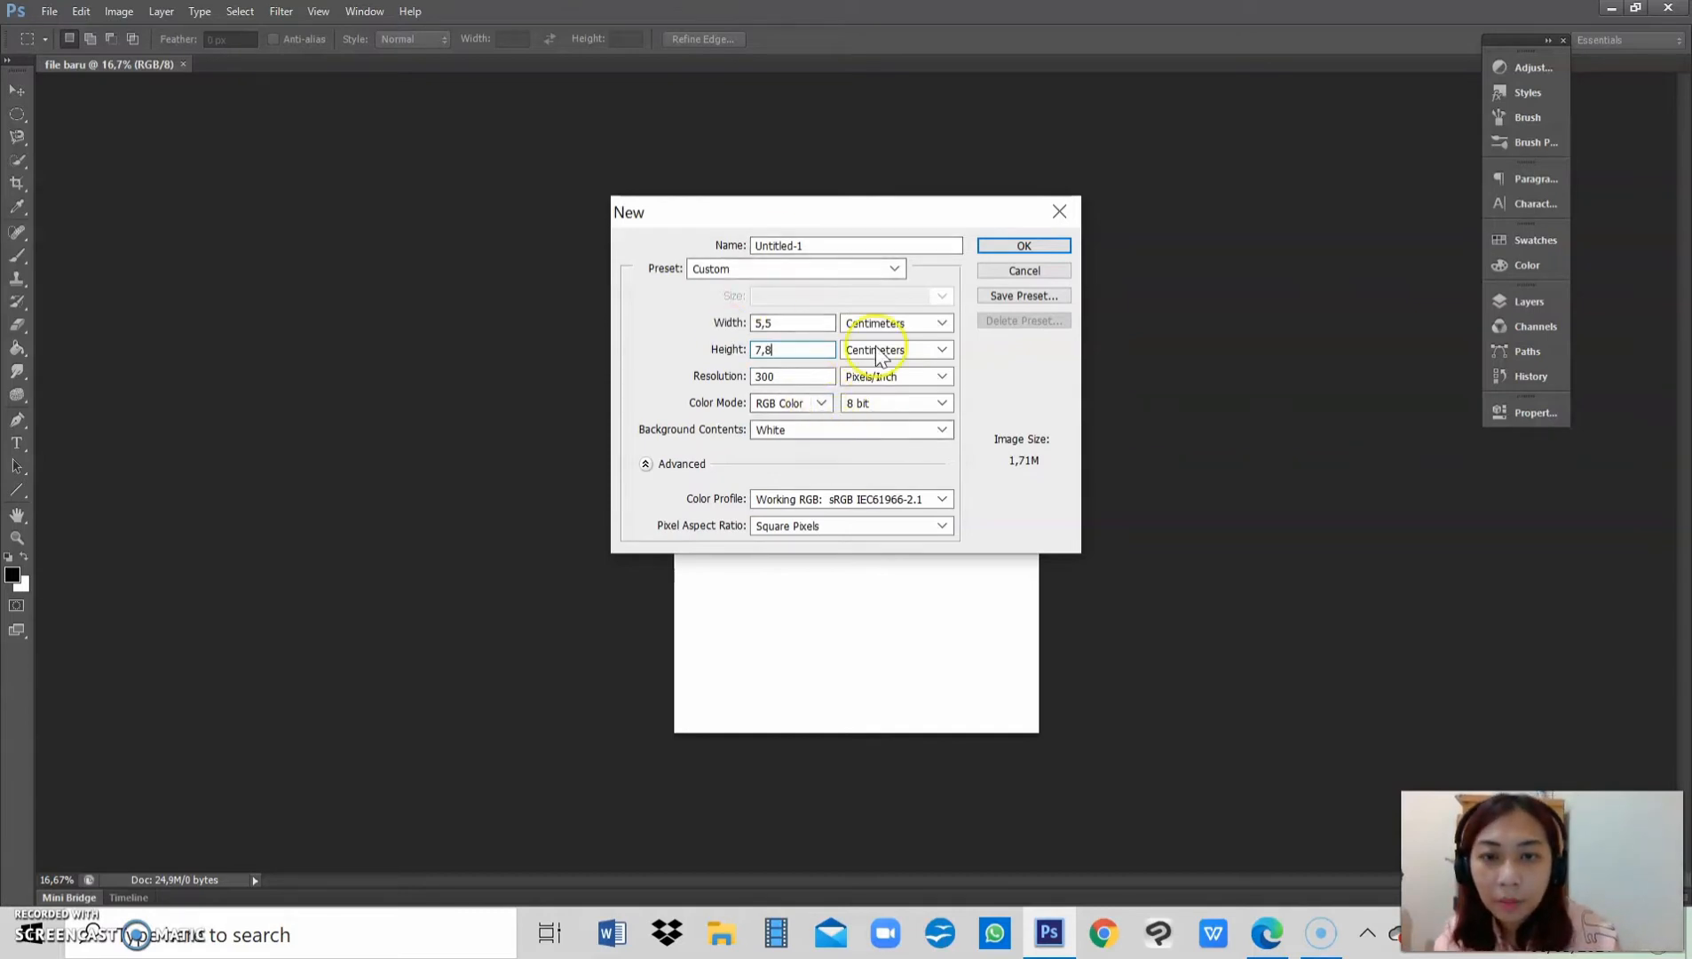
click(1024, 245)
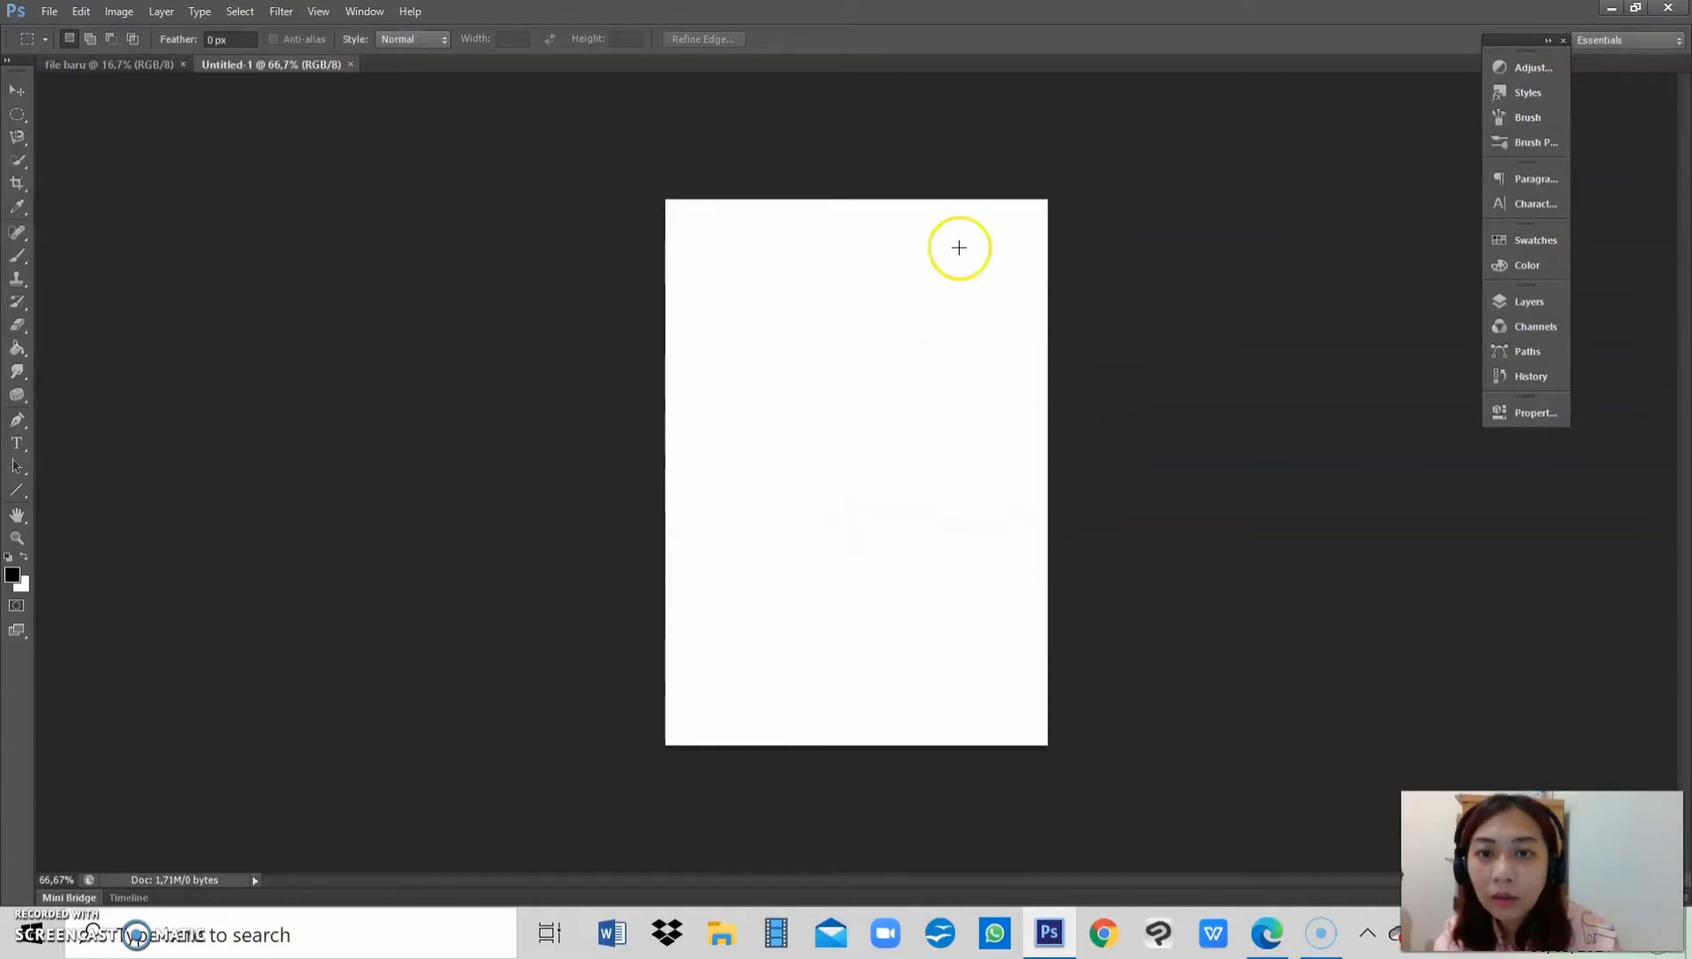
Step: Create another new document 8 cm wide and 8 cm high
click(35, 11)
click(52, 34)
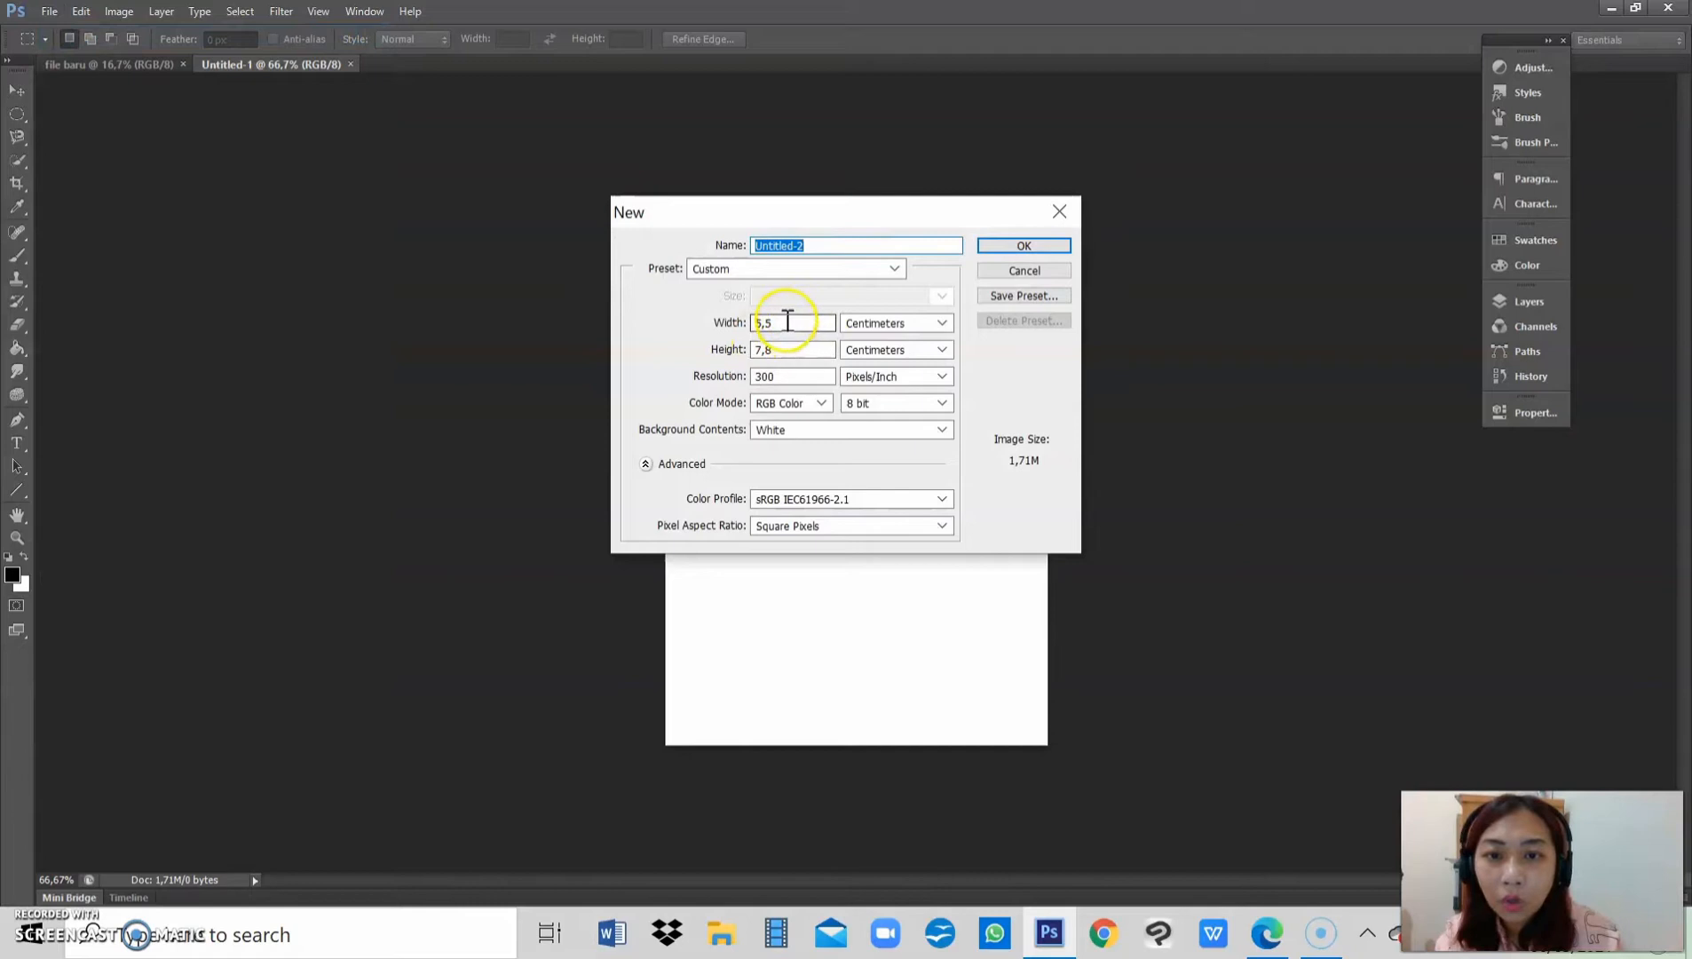
double_click(787, 322)
text(8)
double_click(774, 350)
text(8)
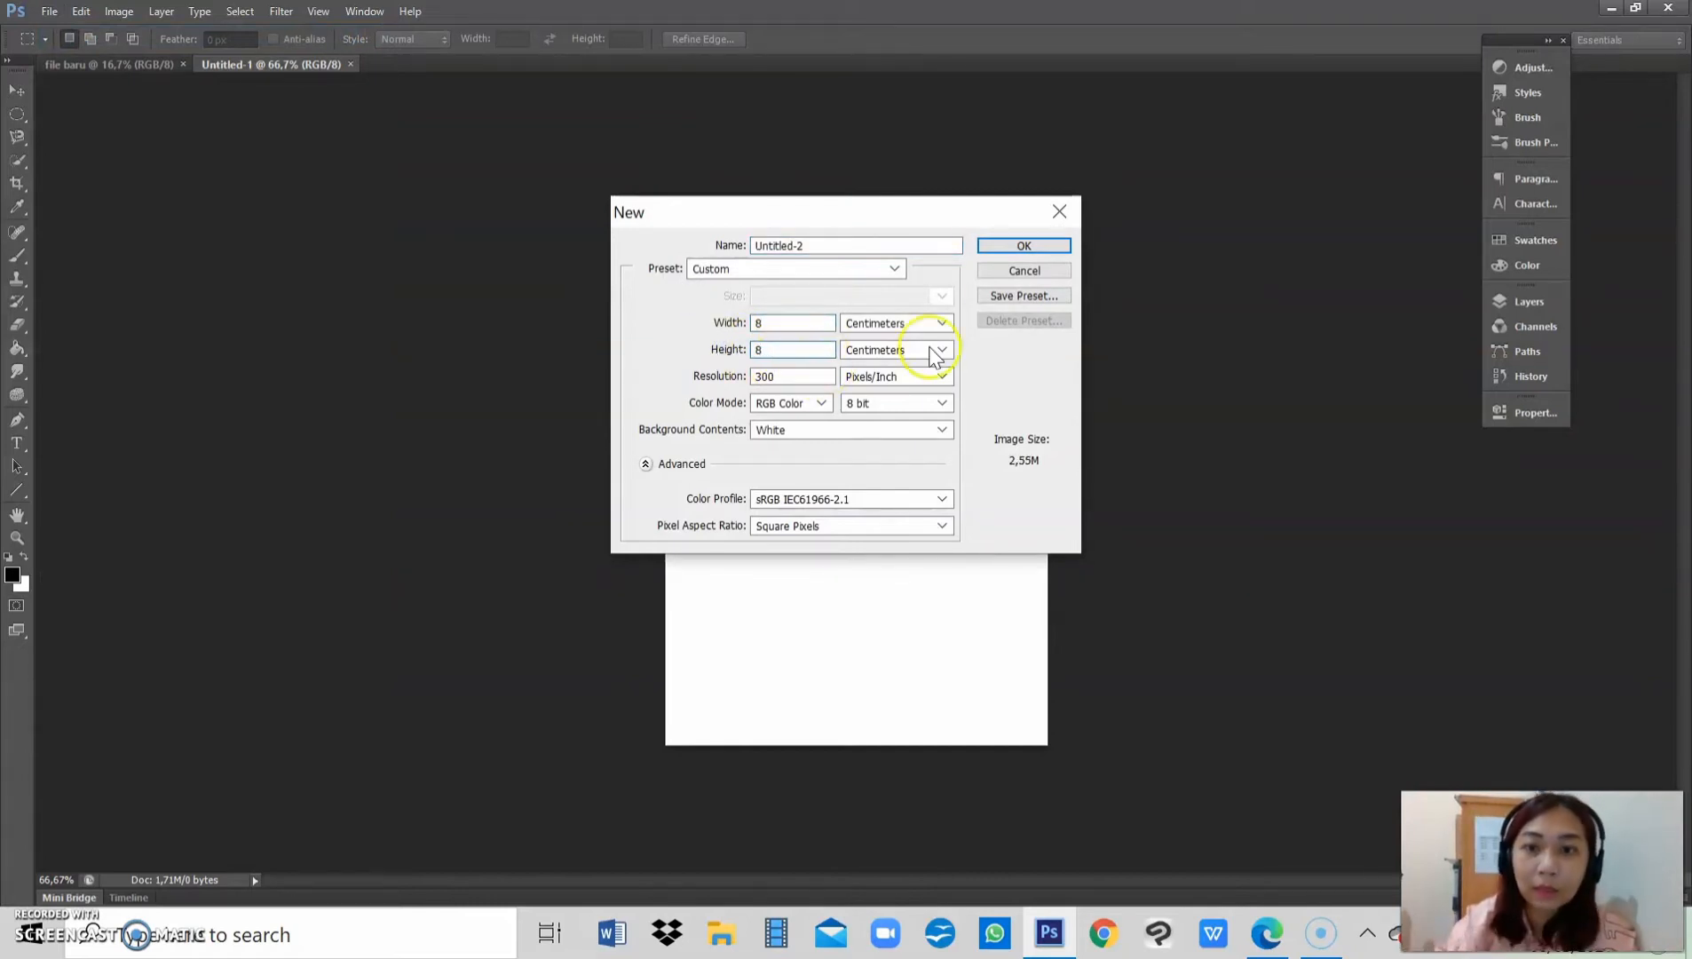
click(1012, 249)
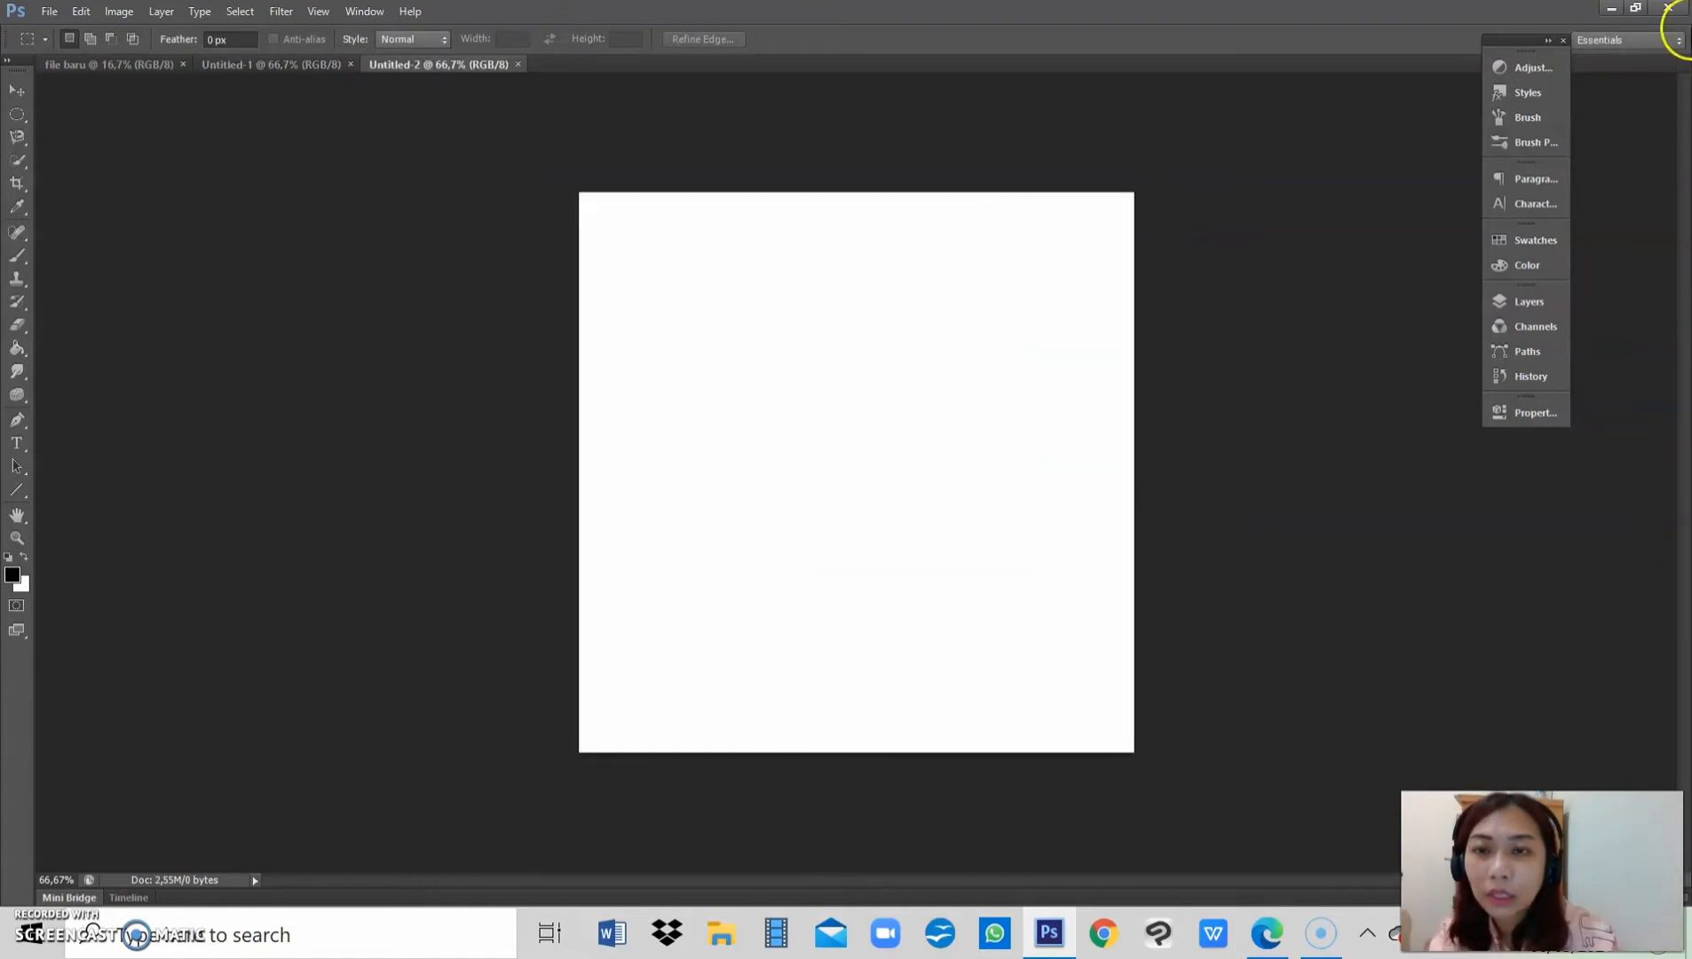
Step: Start another new document, review the available color modes and choose RGB Color
click(50, 12)
click(73, 30)
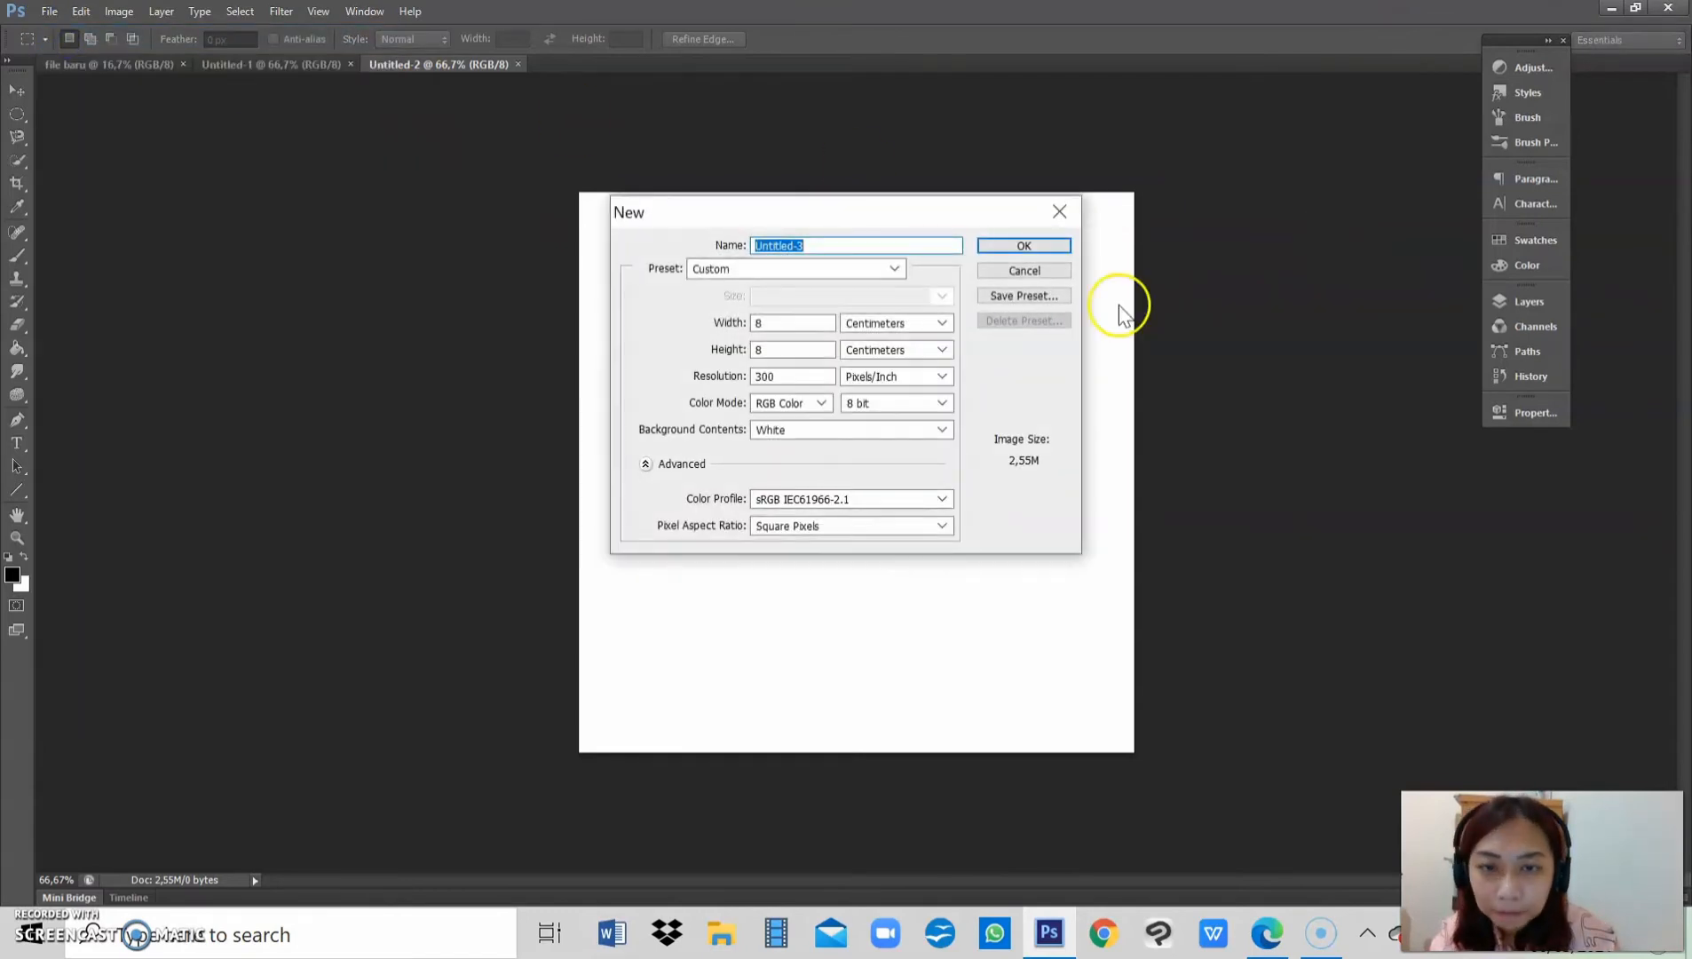
click(823, 403)
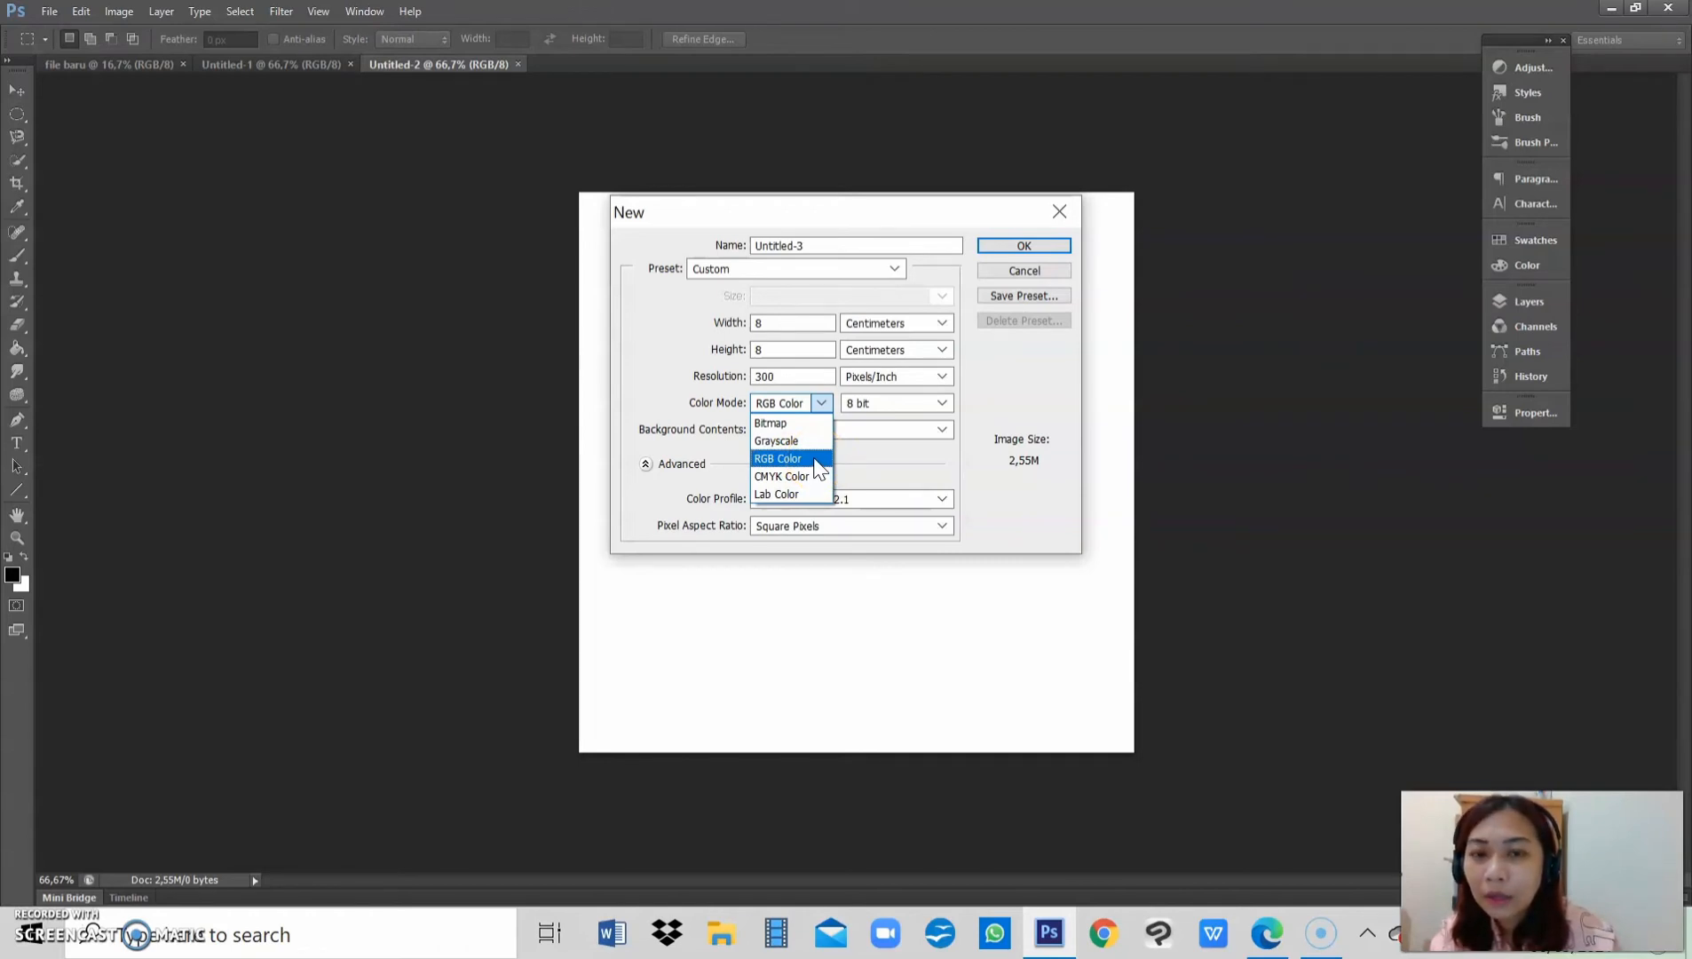
click(818, 479)
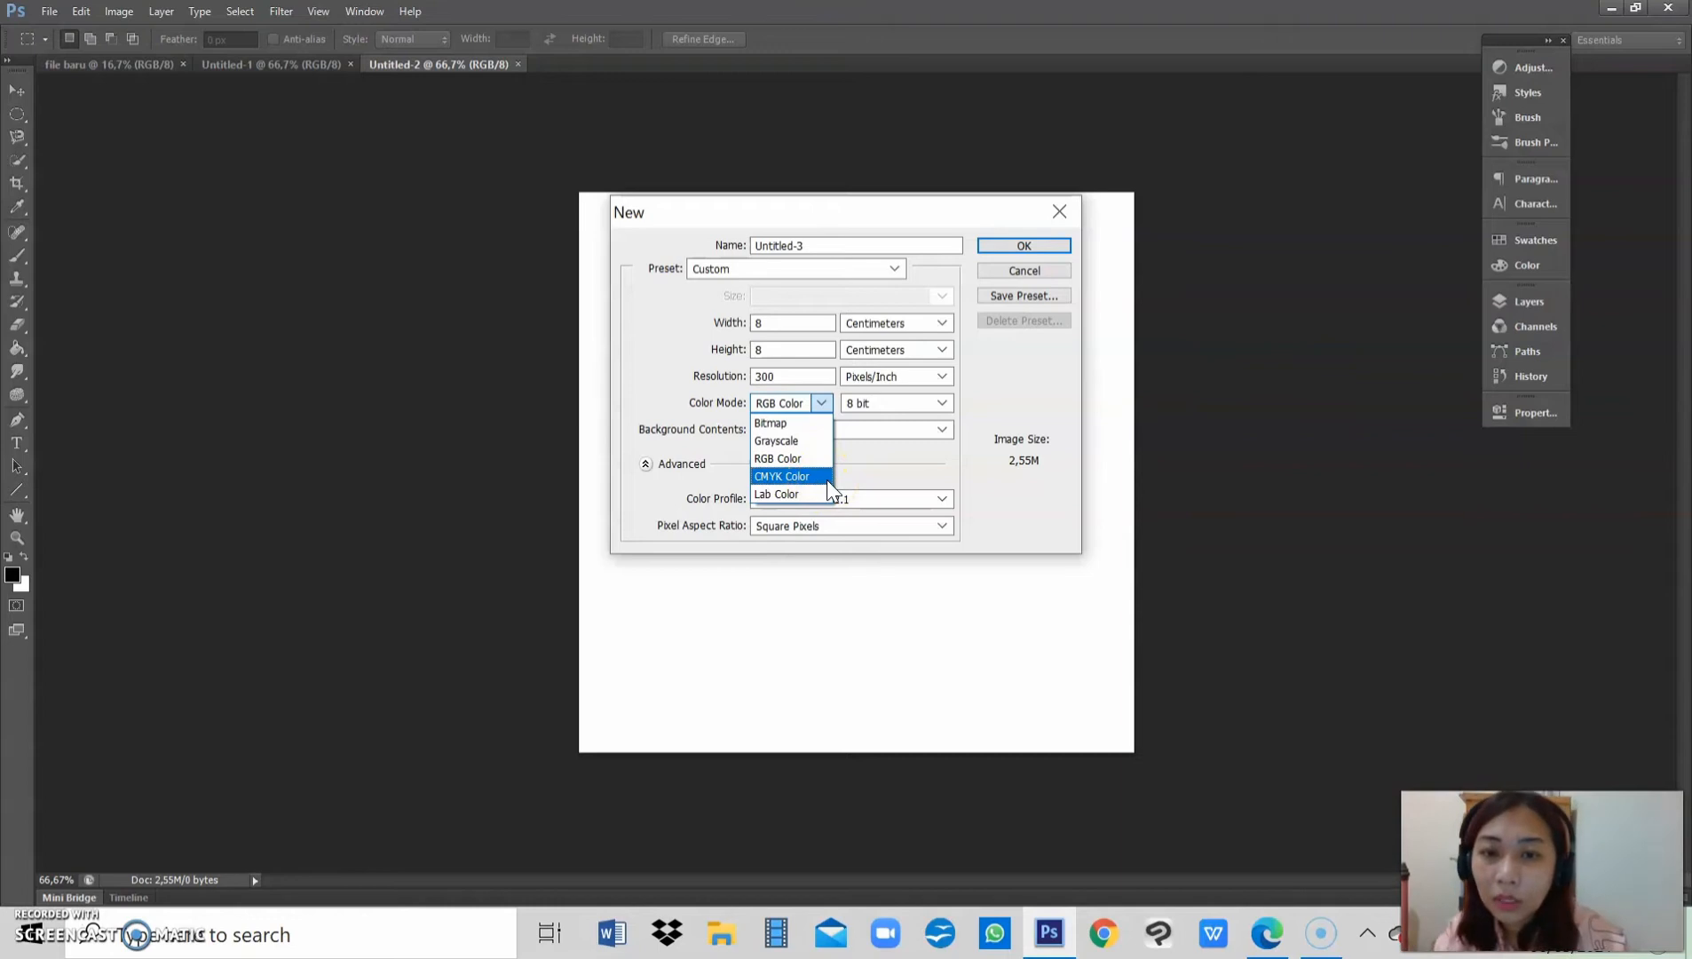
click(810, 459)
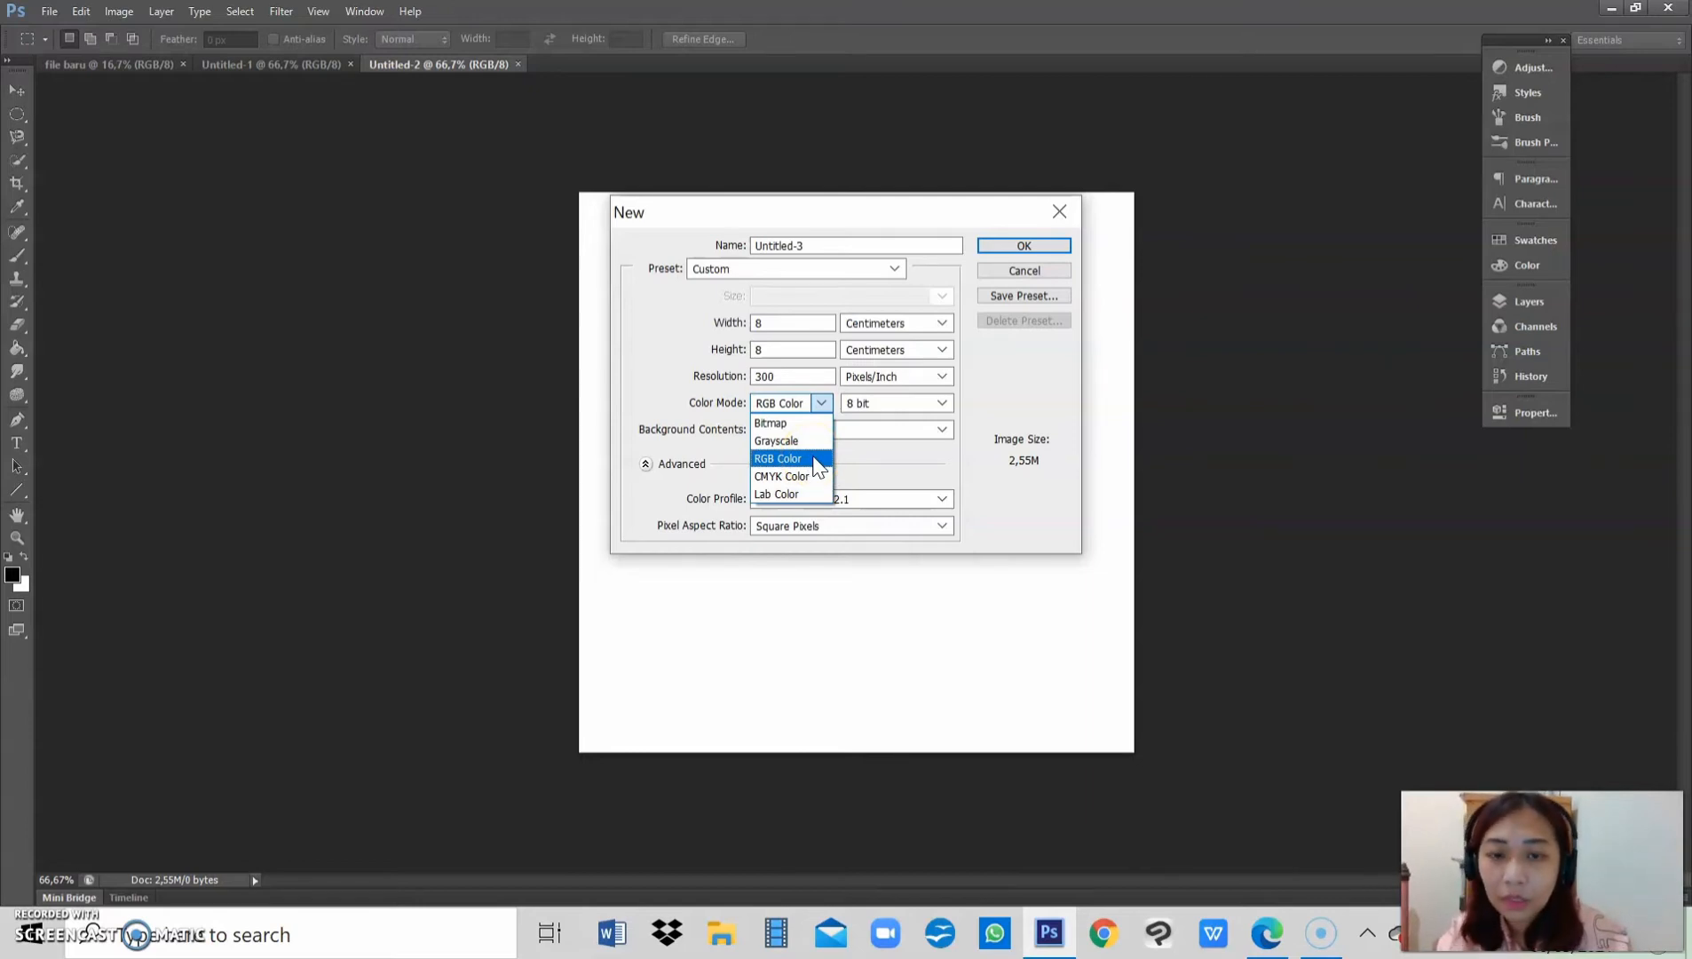
click(814, 459)
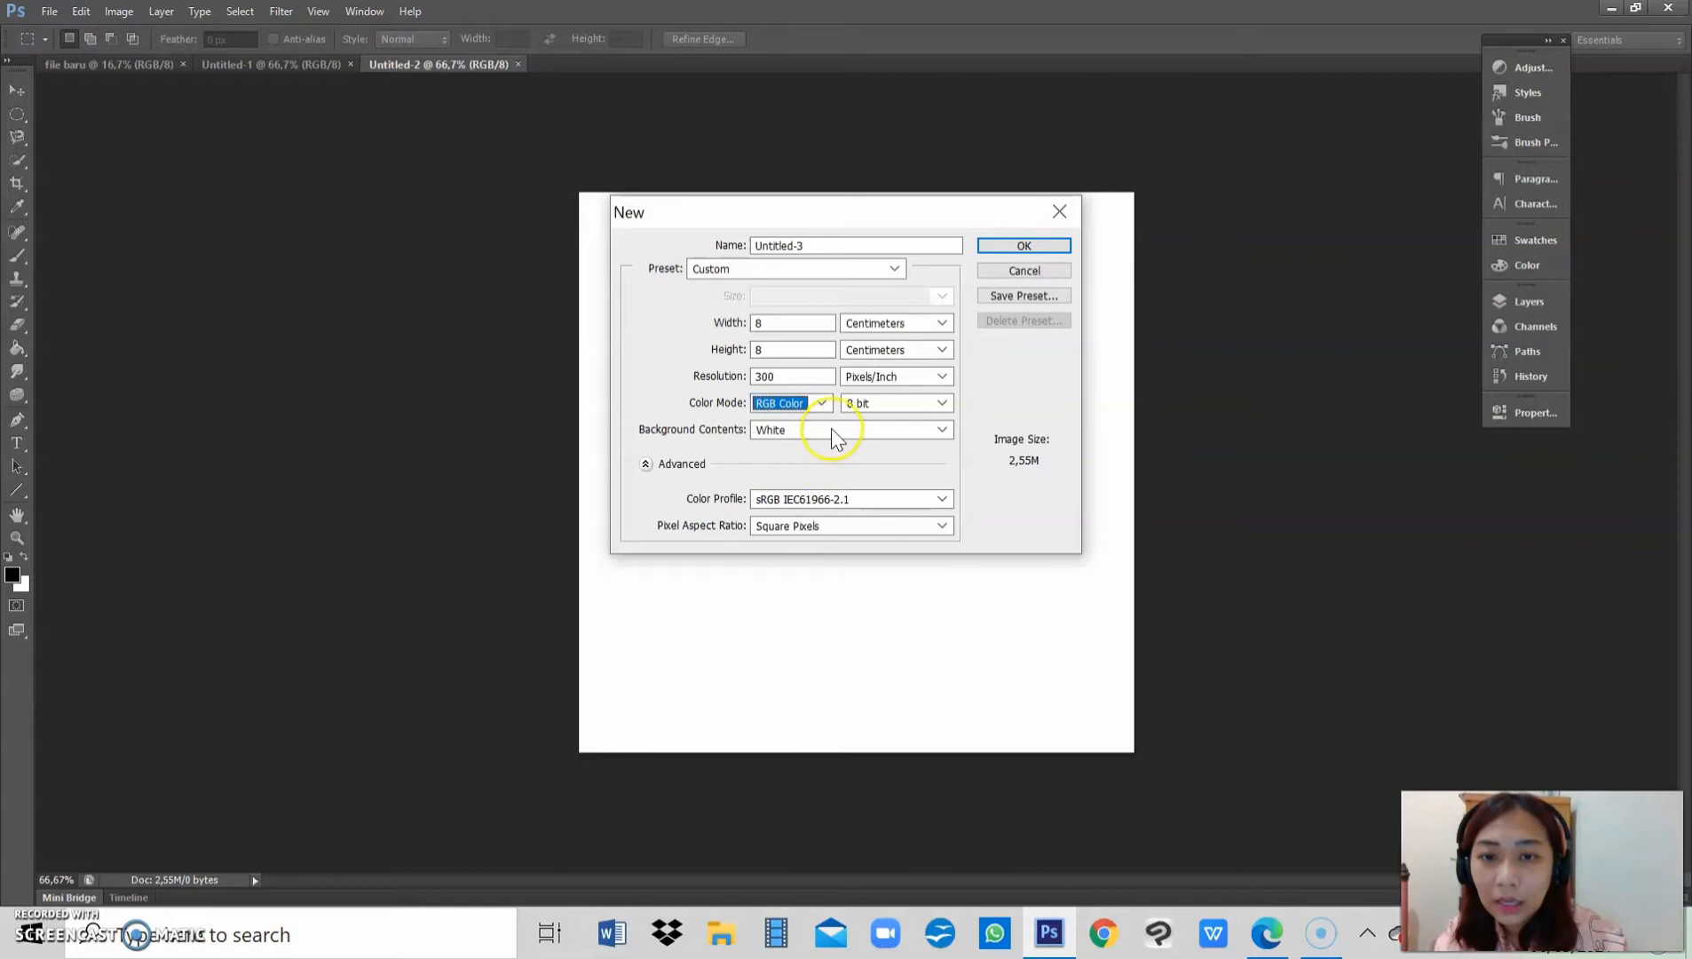
Step: Choose White as the background contents and create the document
click(941, 429)
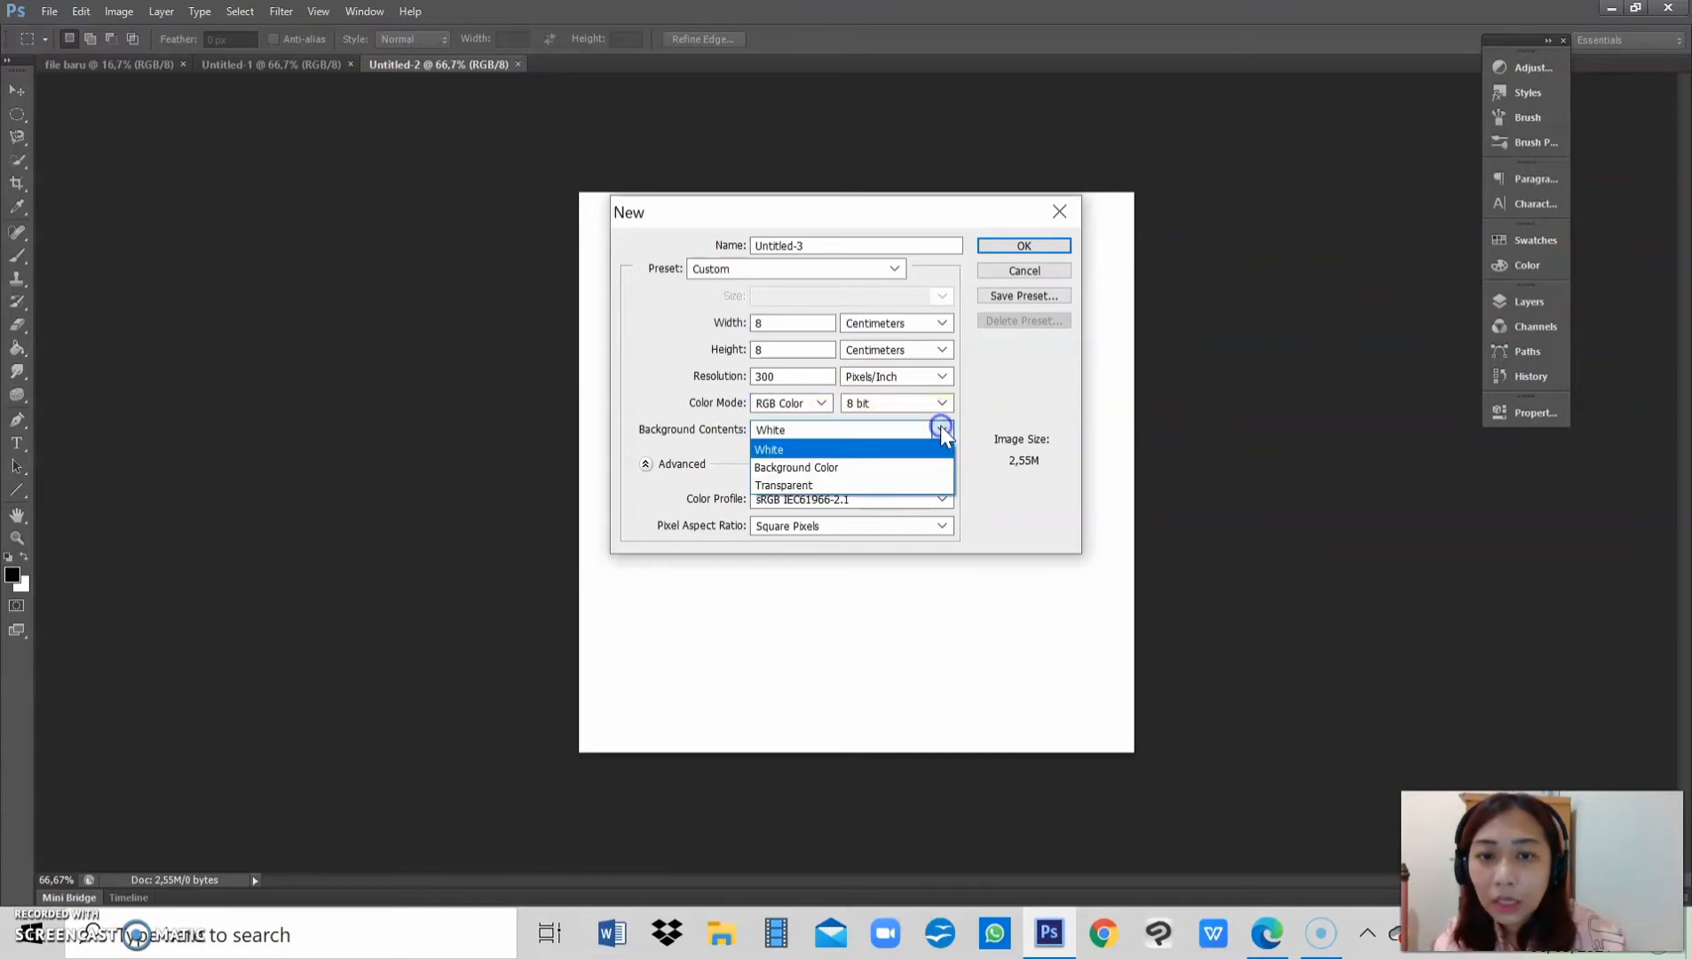
click(788, 455)
click(802, 432)
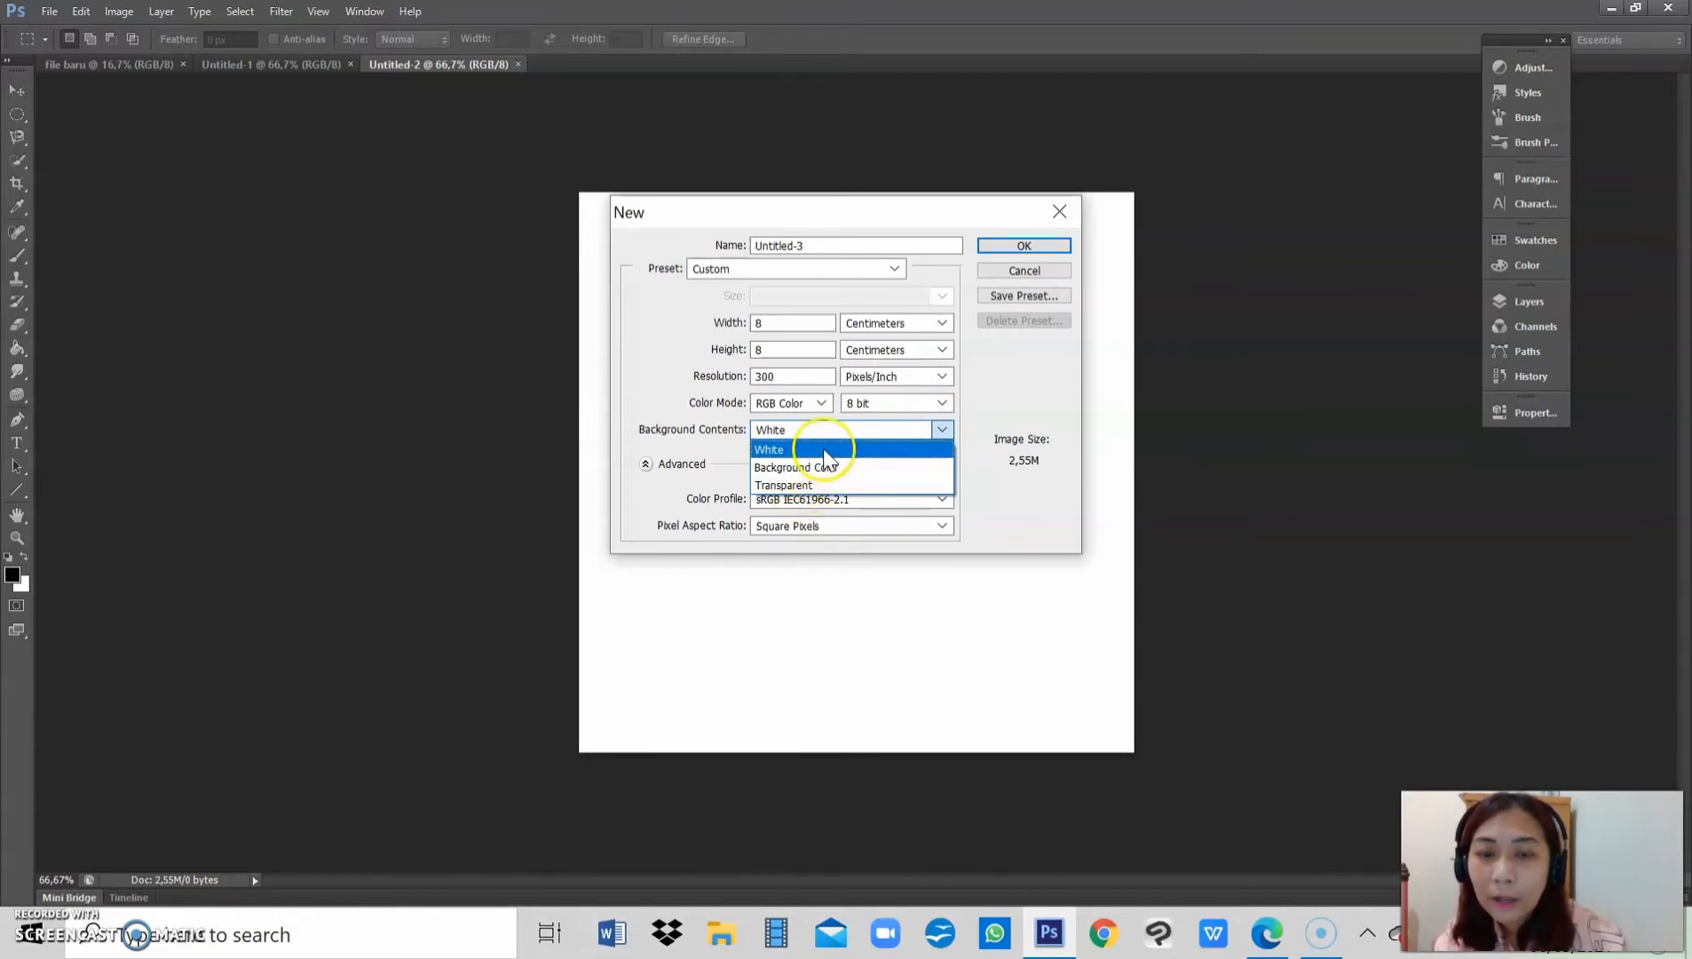
click(821, 449)
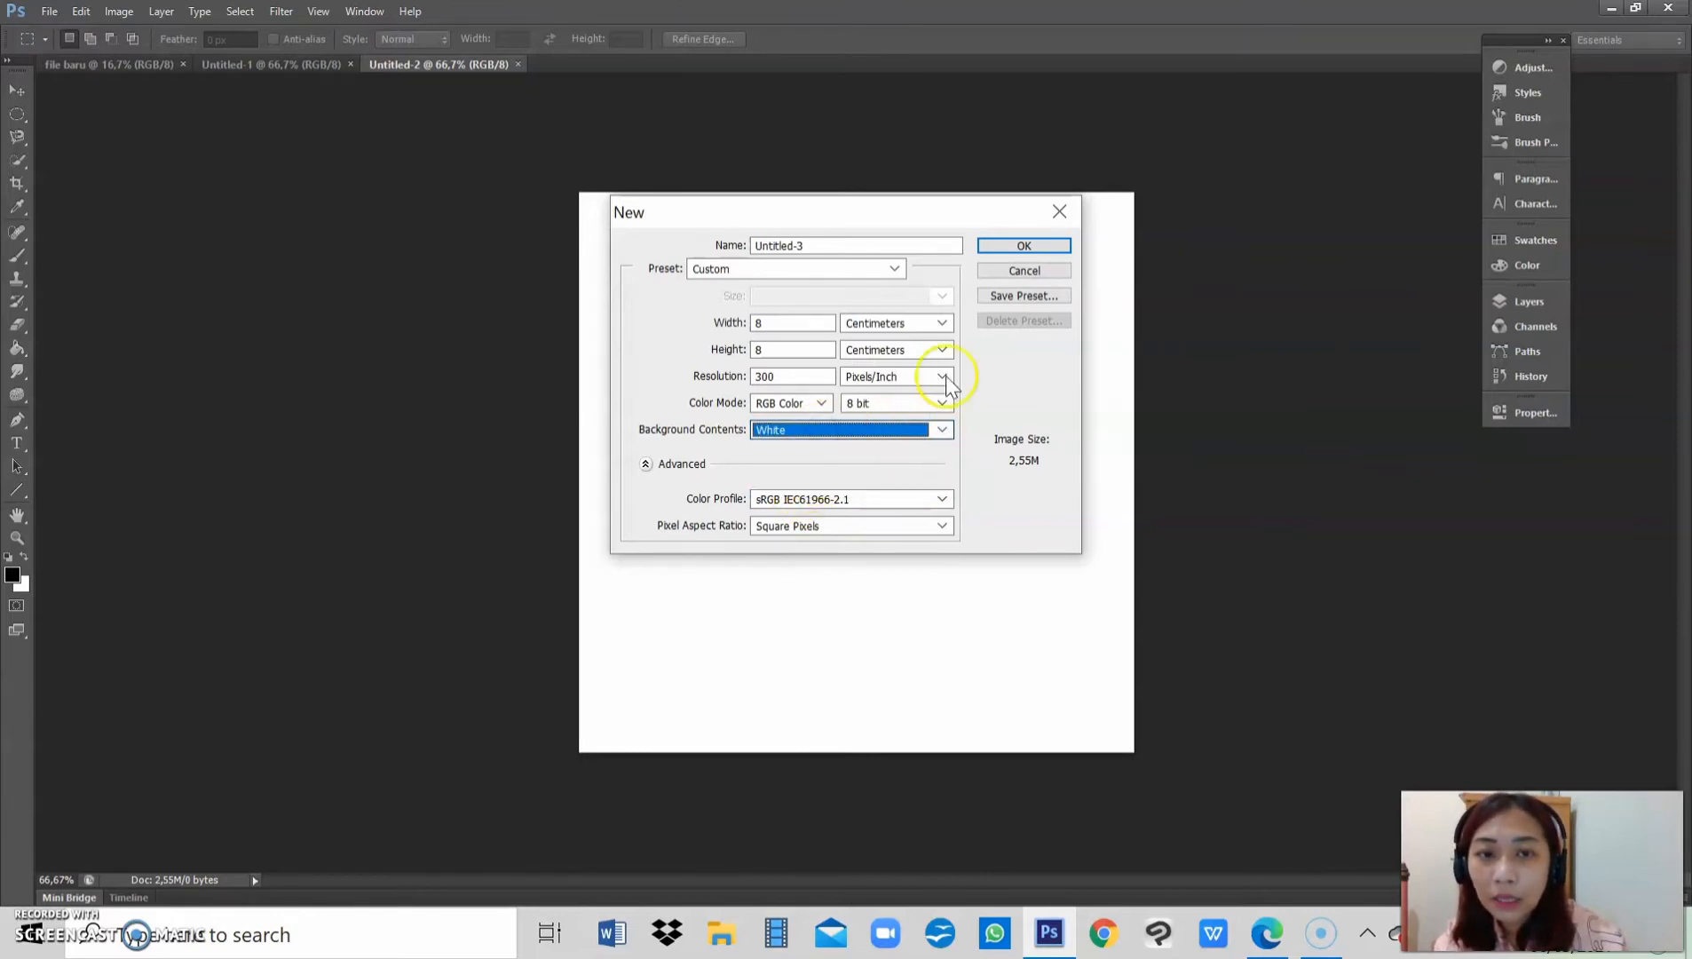
click(1024, 245)
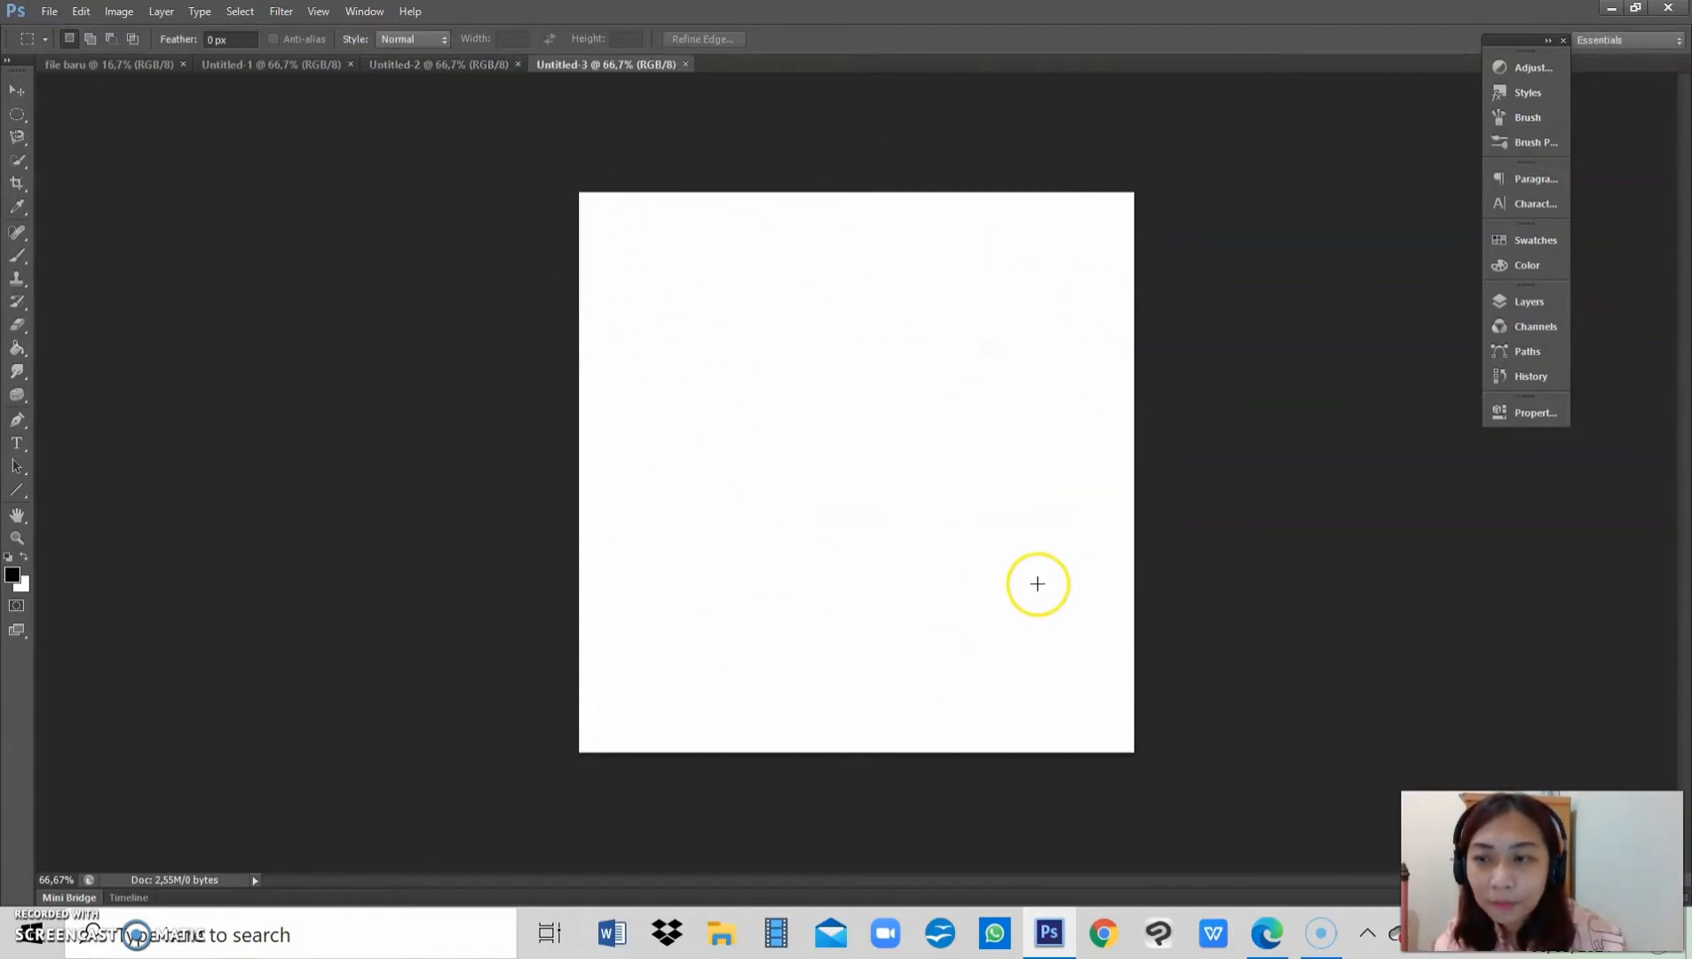
click(49, 11)
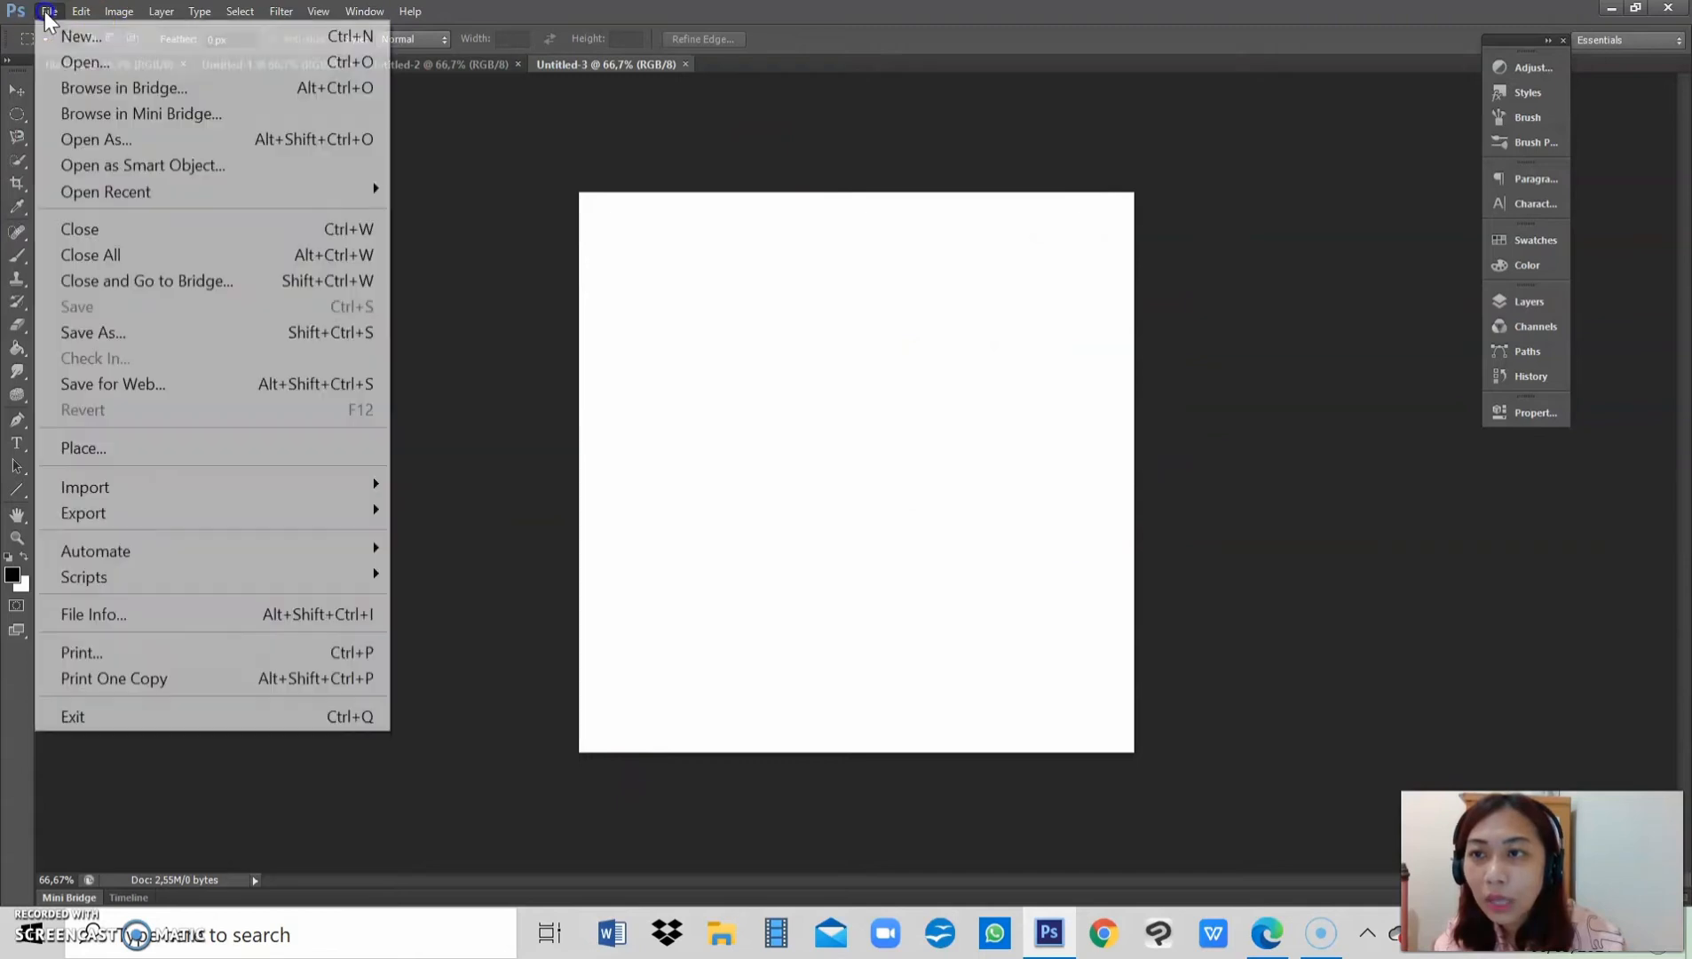
click(64, 31)
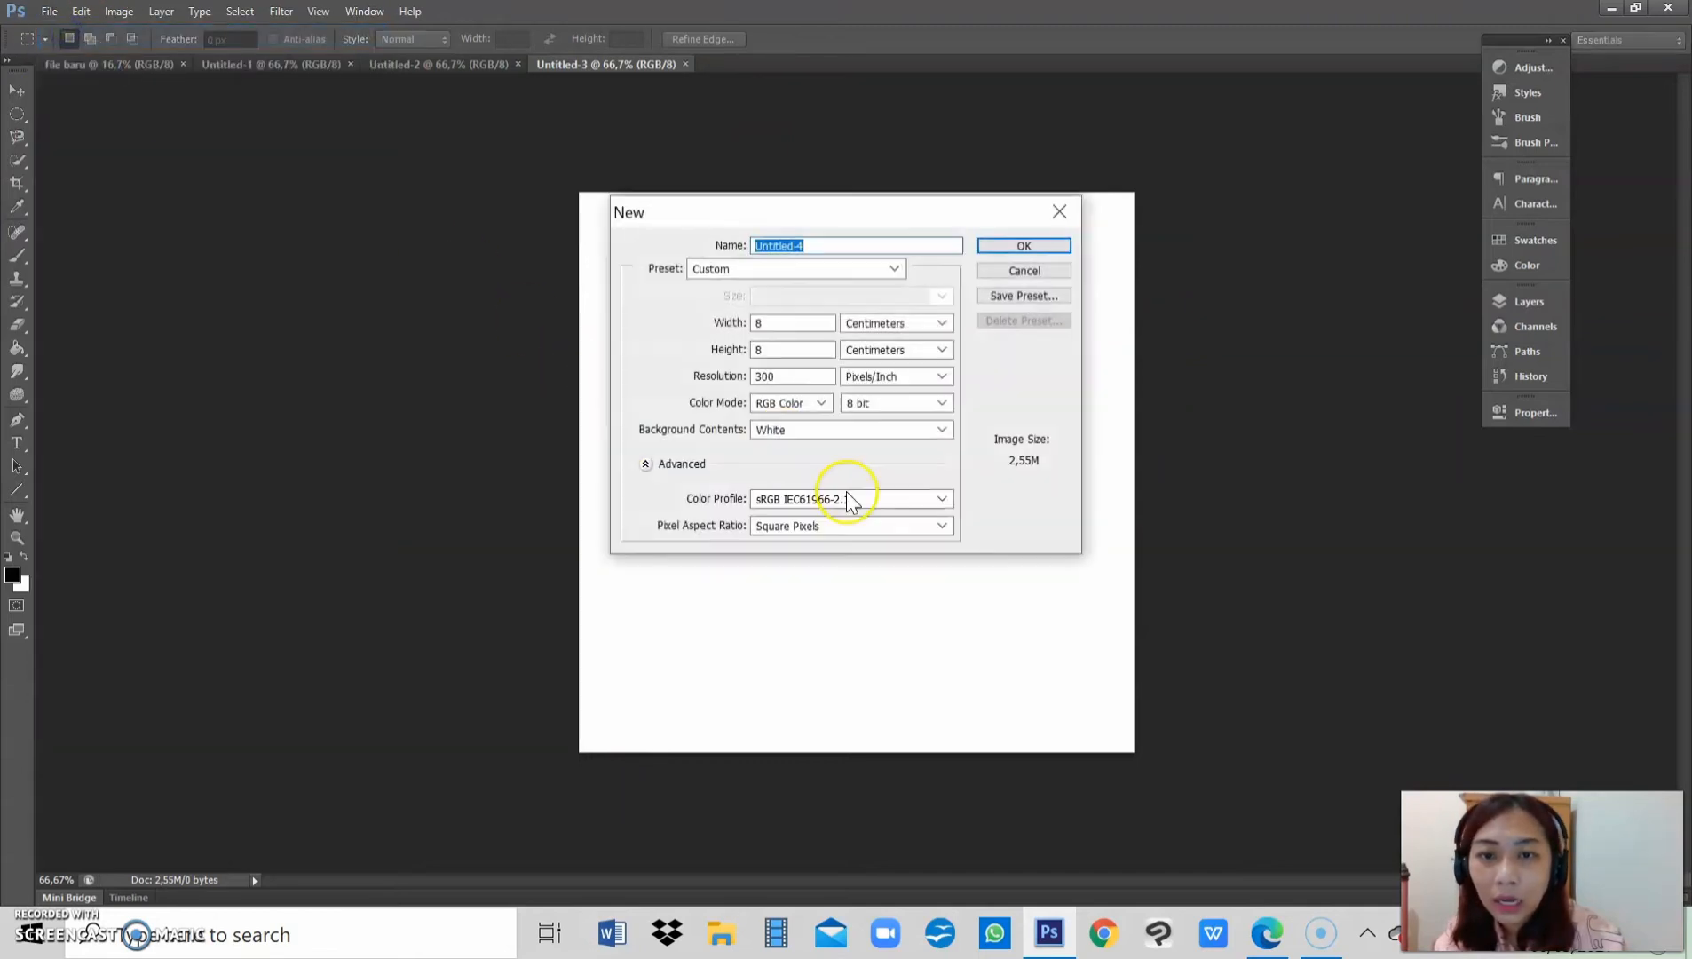
click(786, 430)
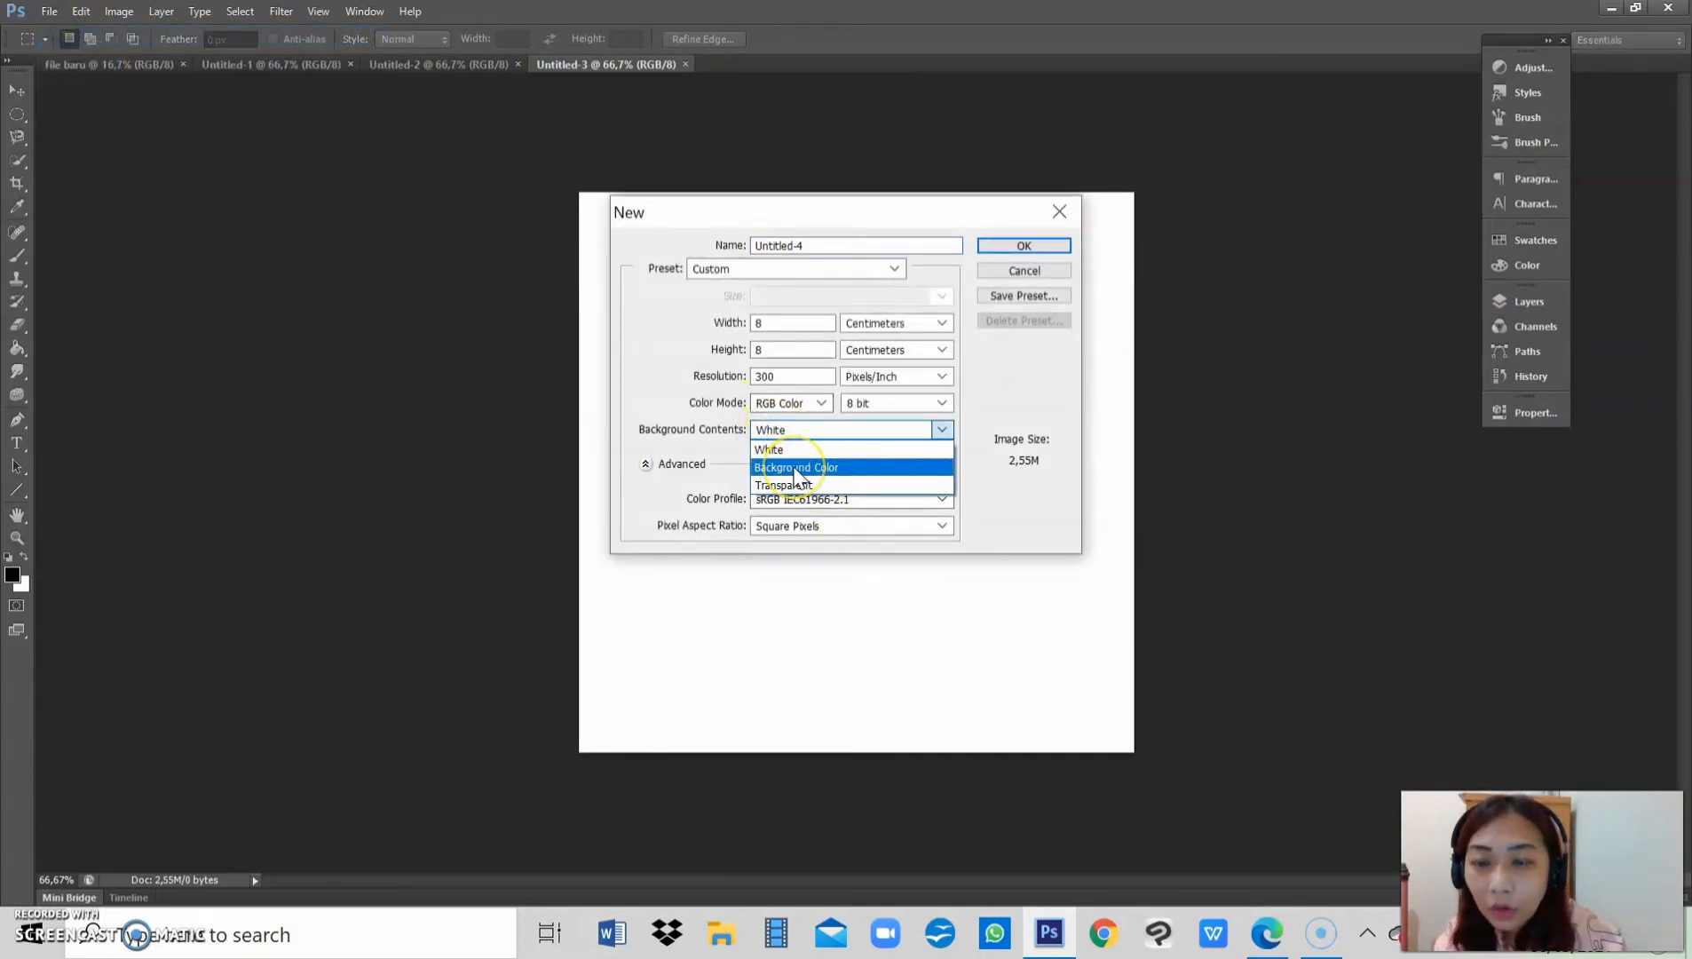
click(797, 468)
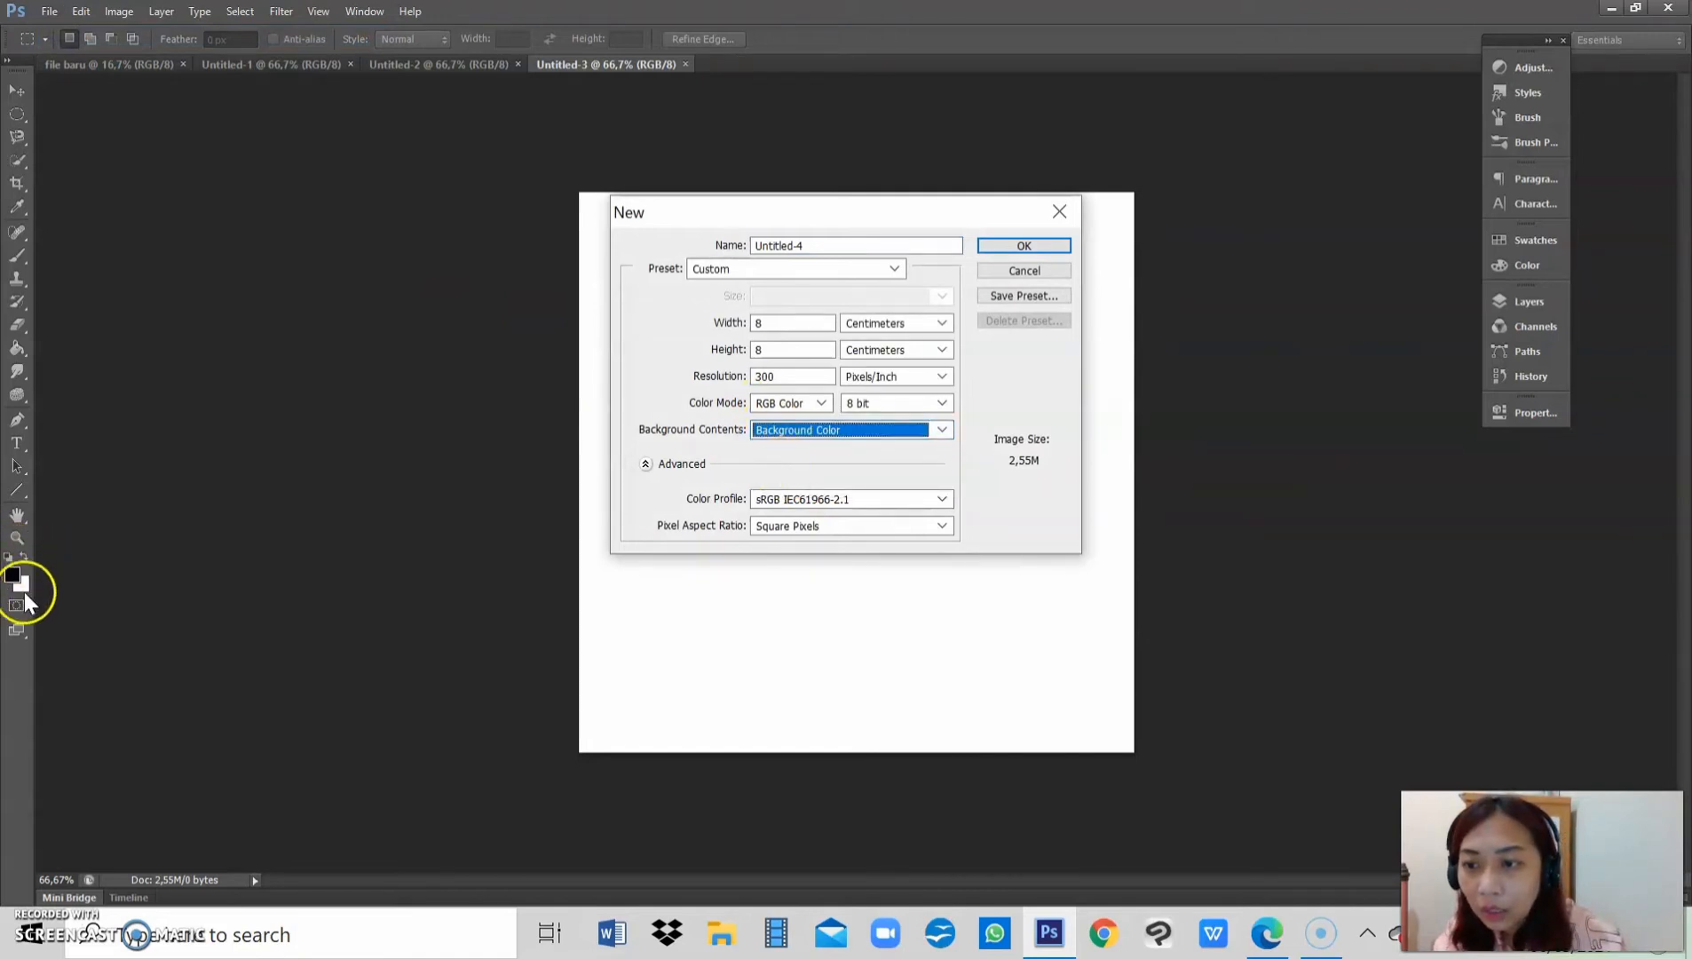
click(1032, 268)
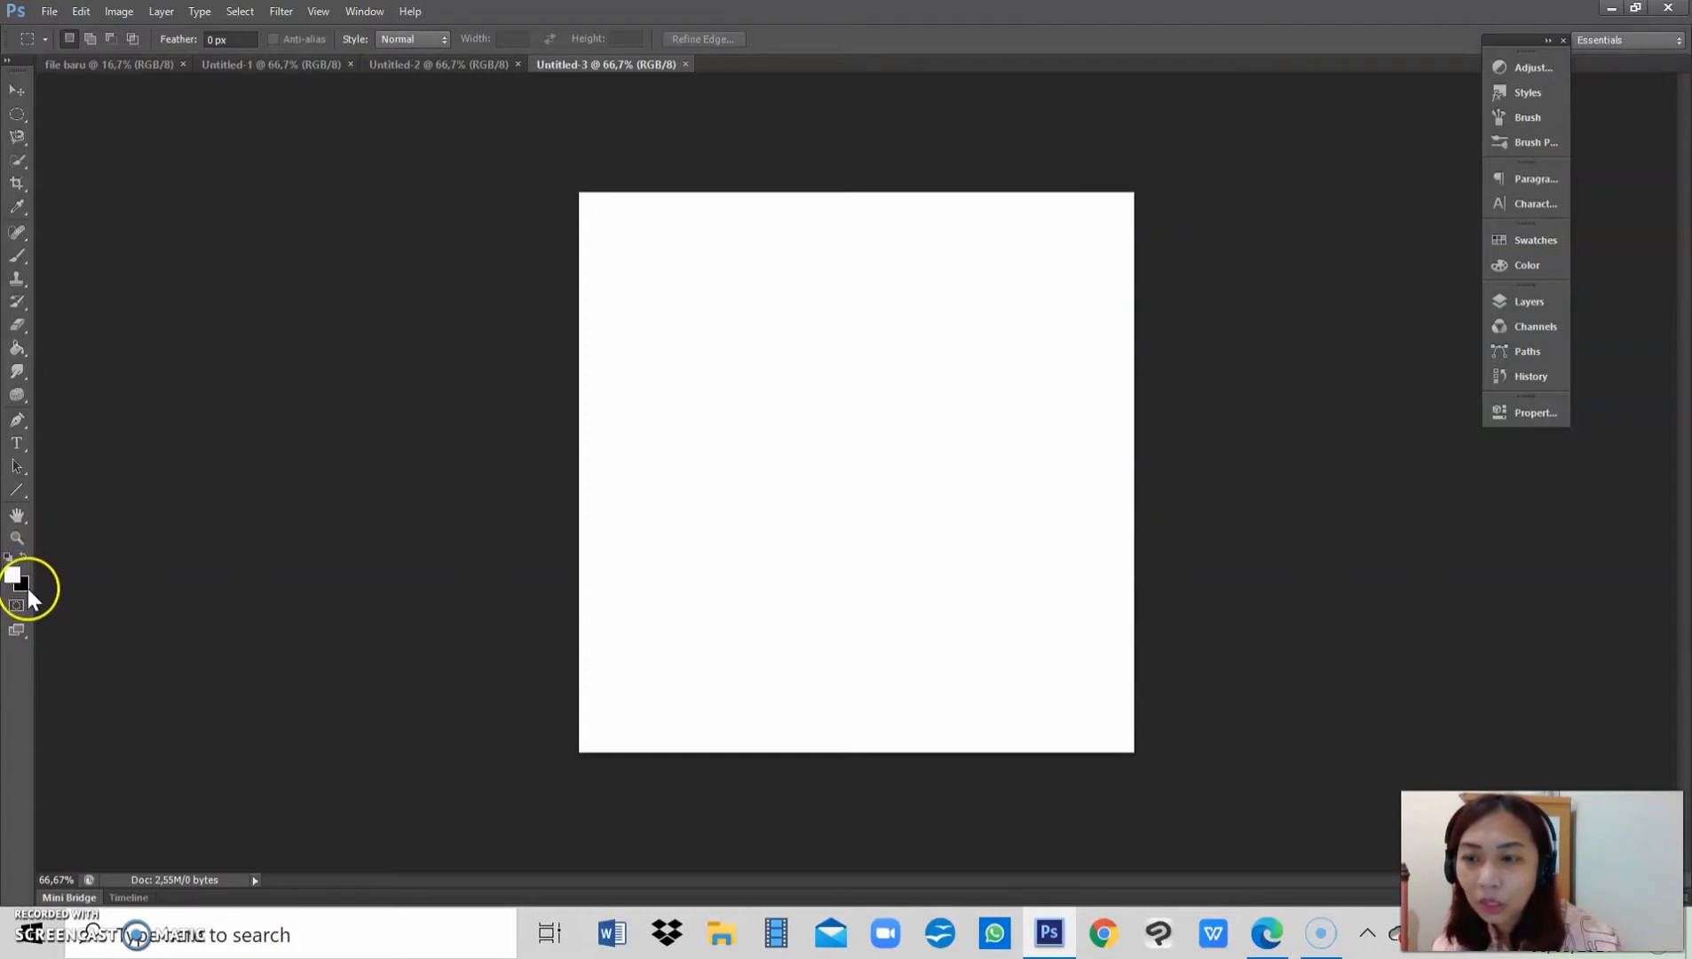
Step: Set the background color to a bright magenta
click(27, 593)
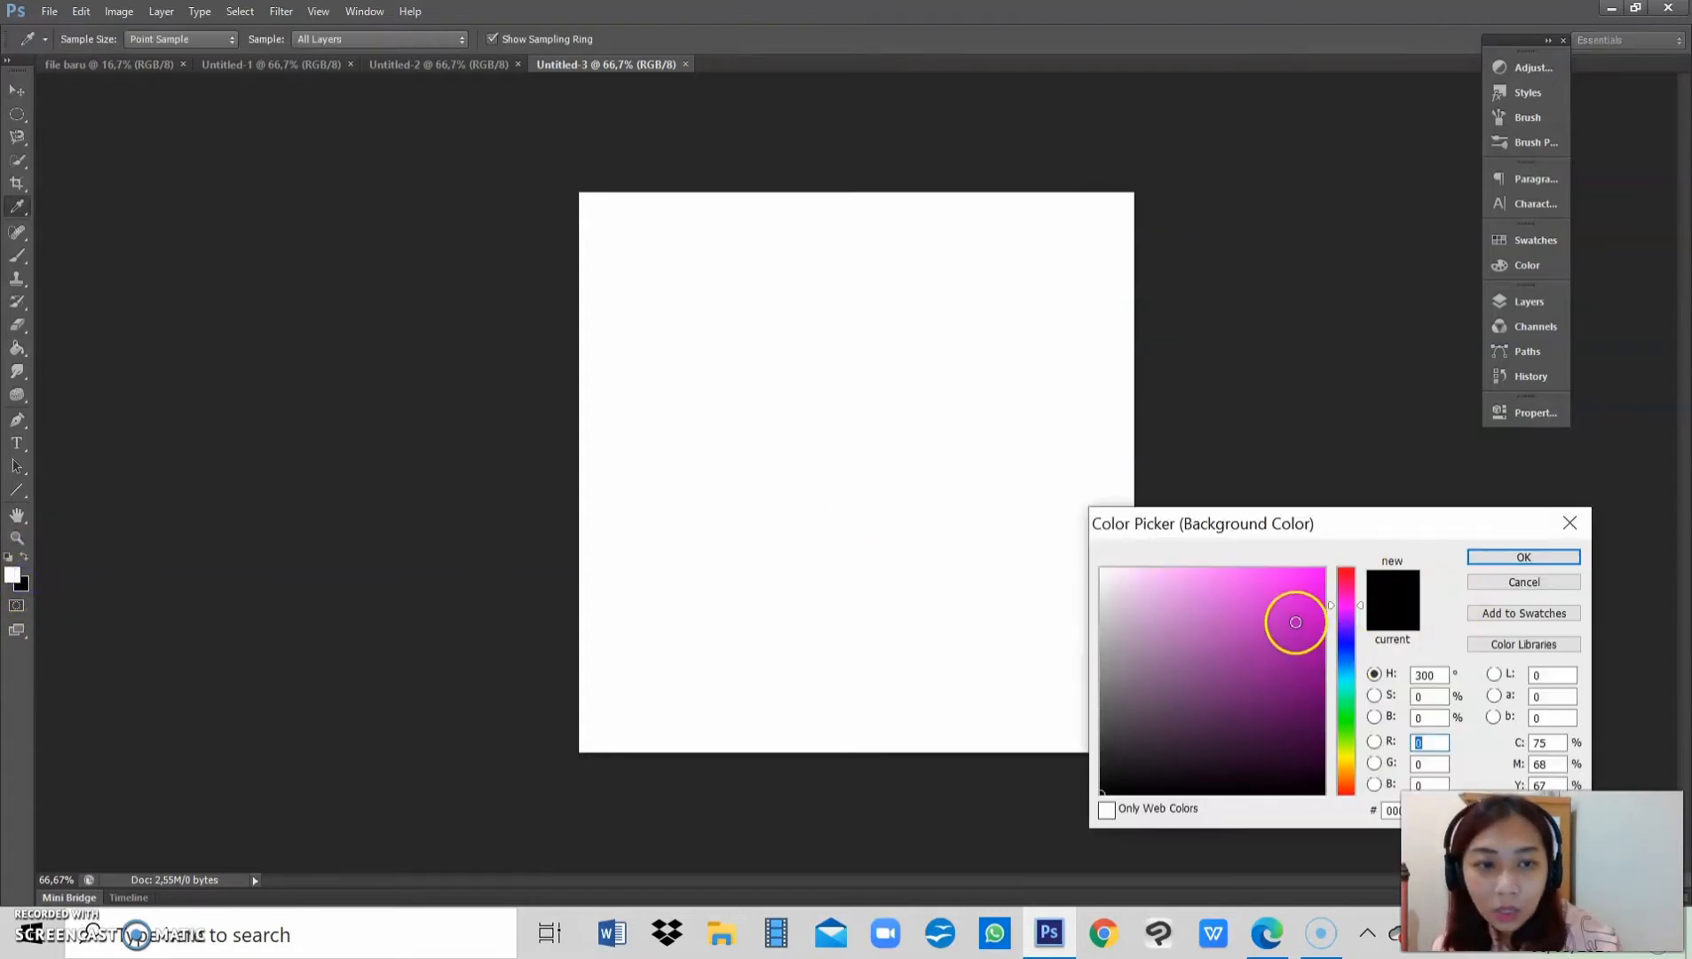
click(1283, 609)
click(1524, 557)
key(m)
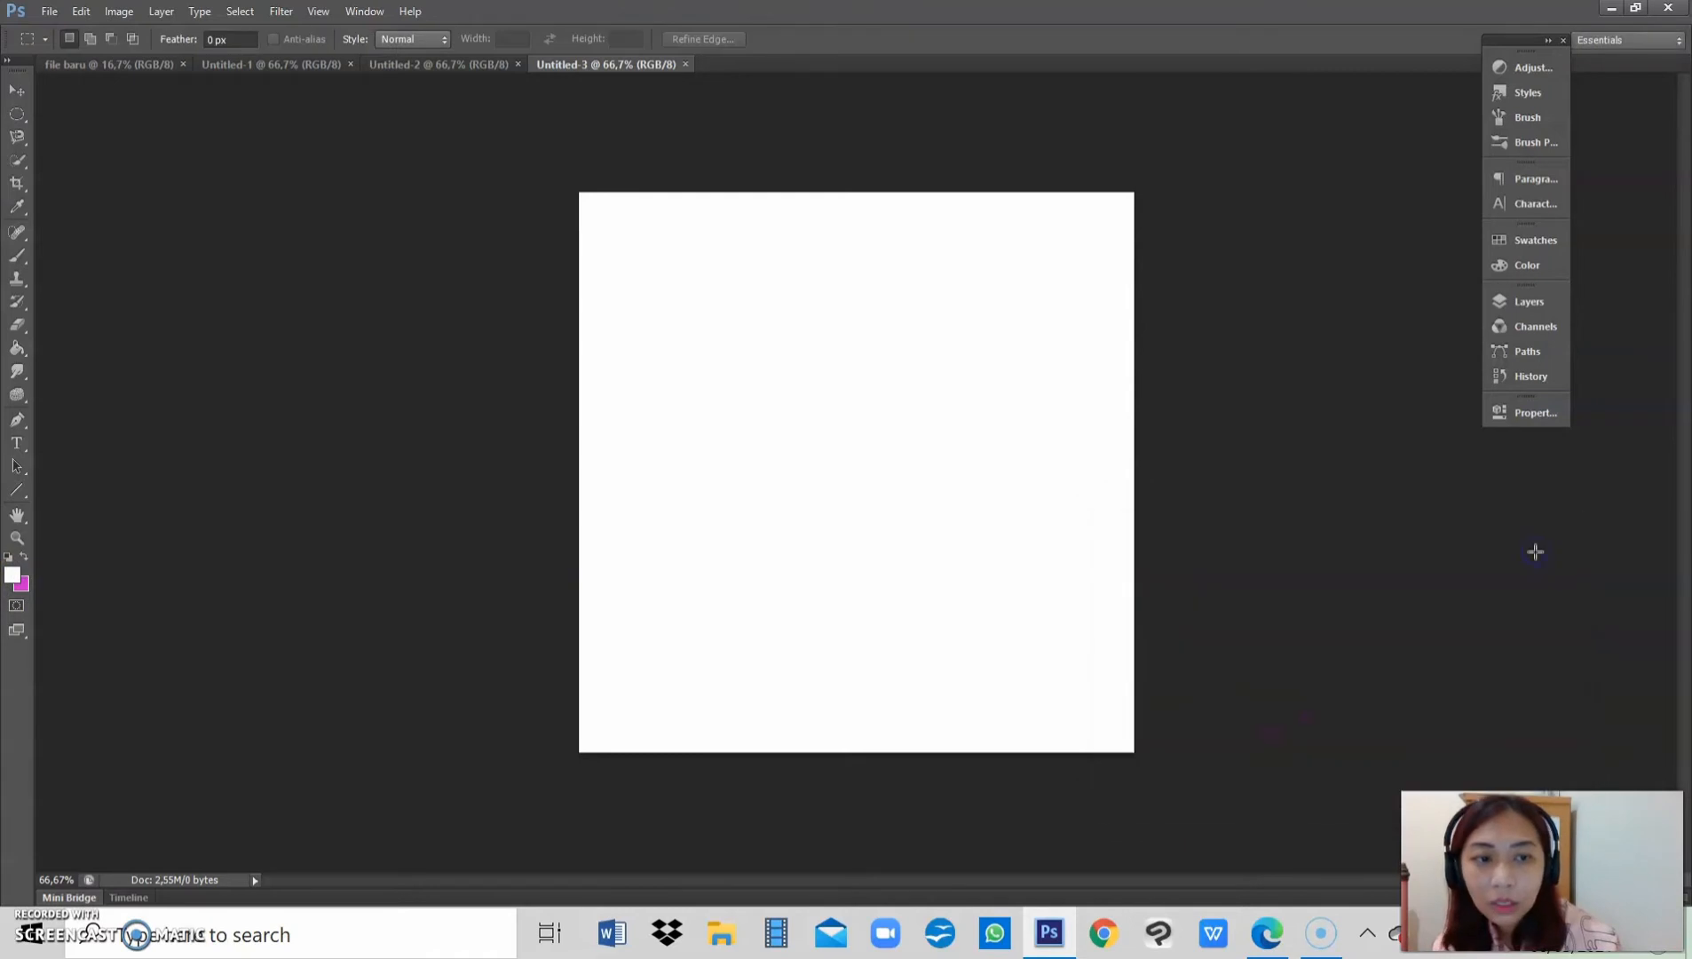
Step: Create another new document with Background Color as its background contents
click(49, 10)
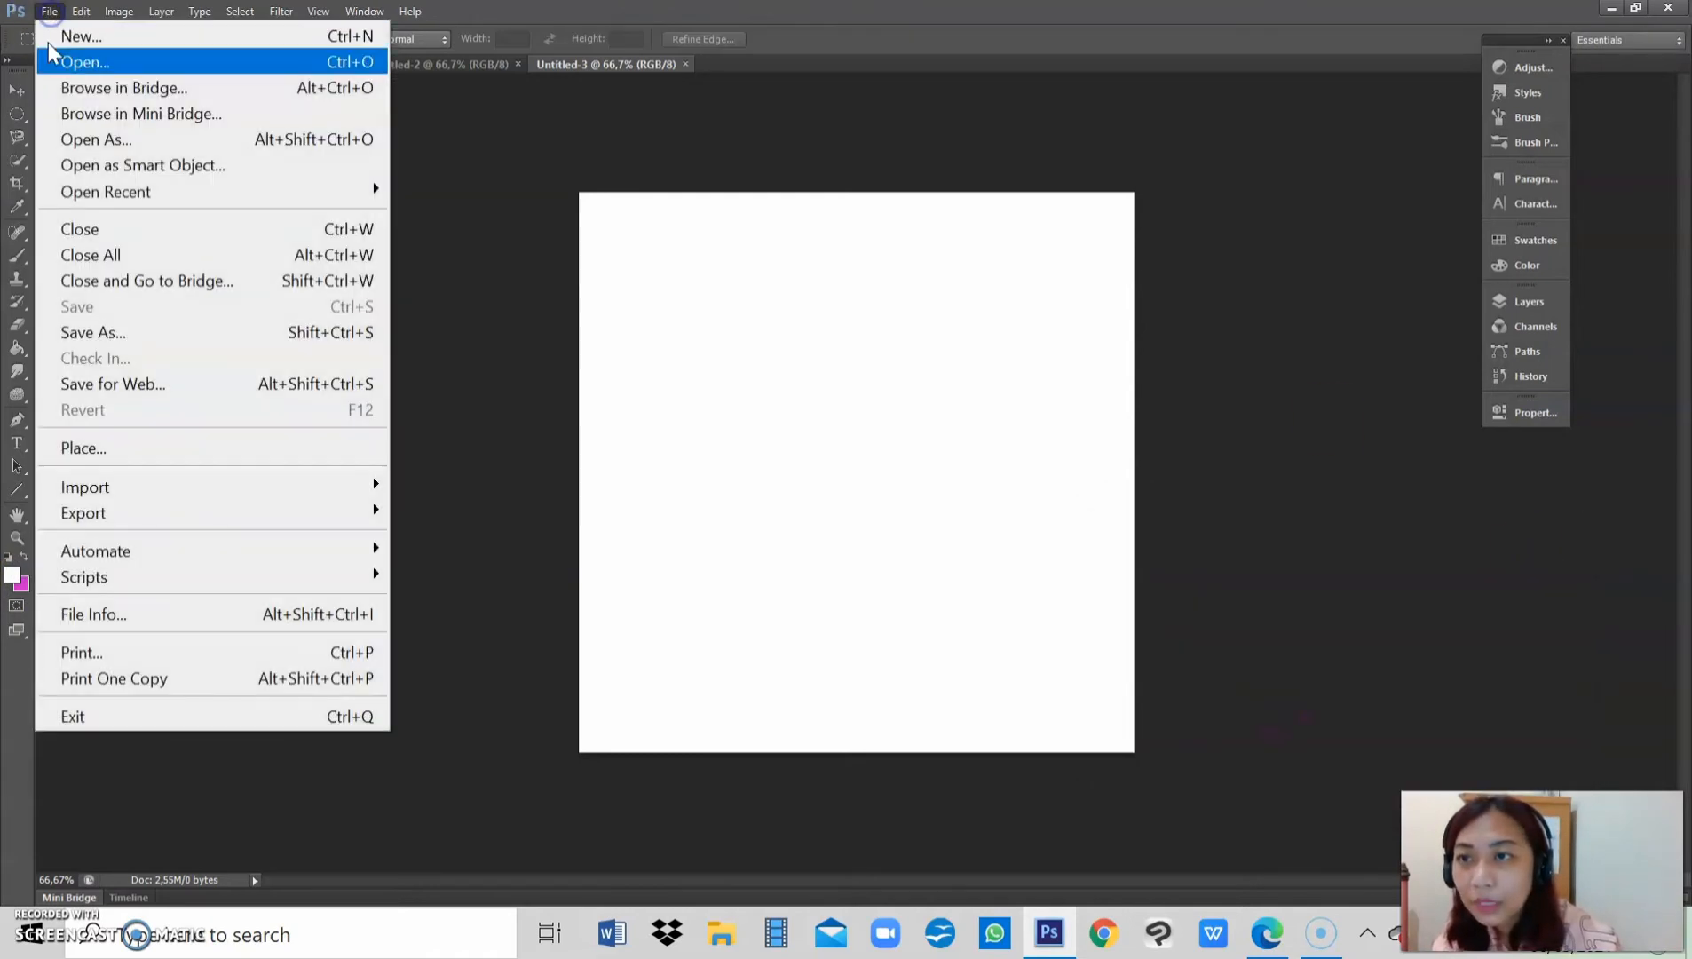
click(80, 37)
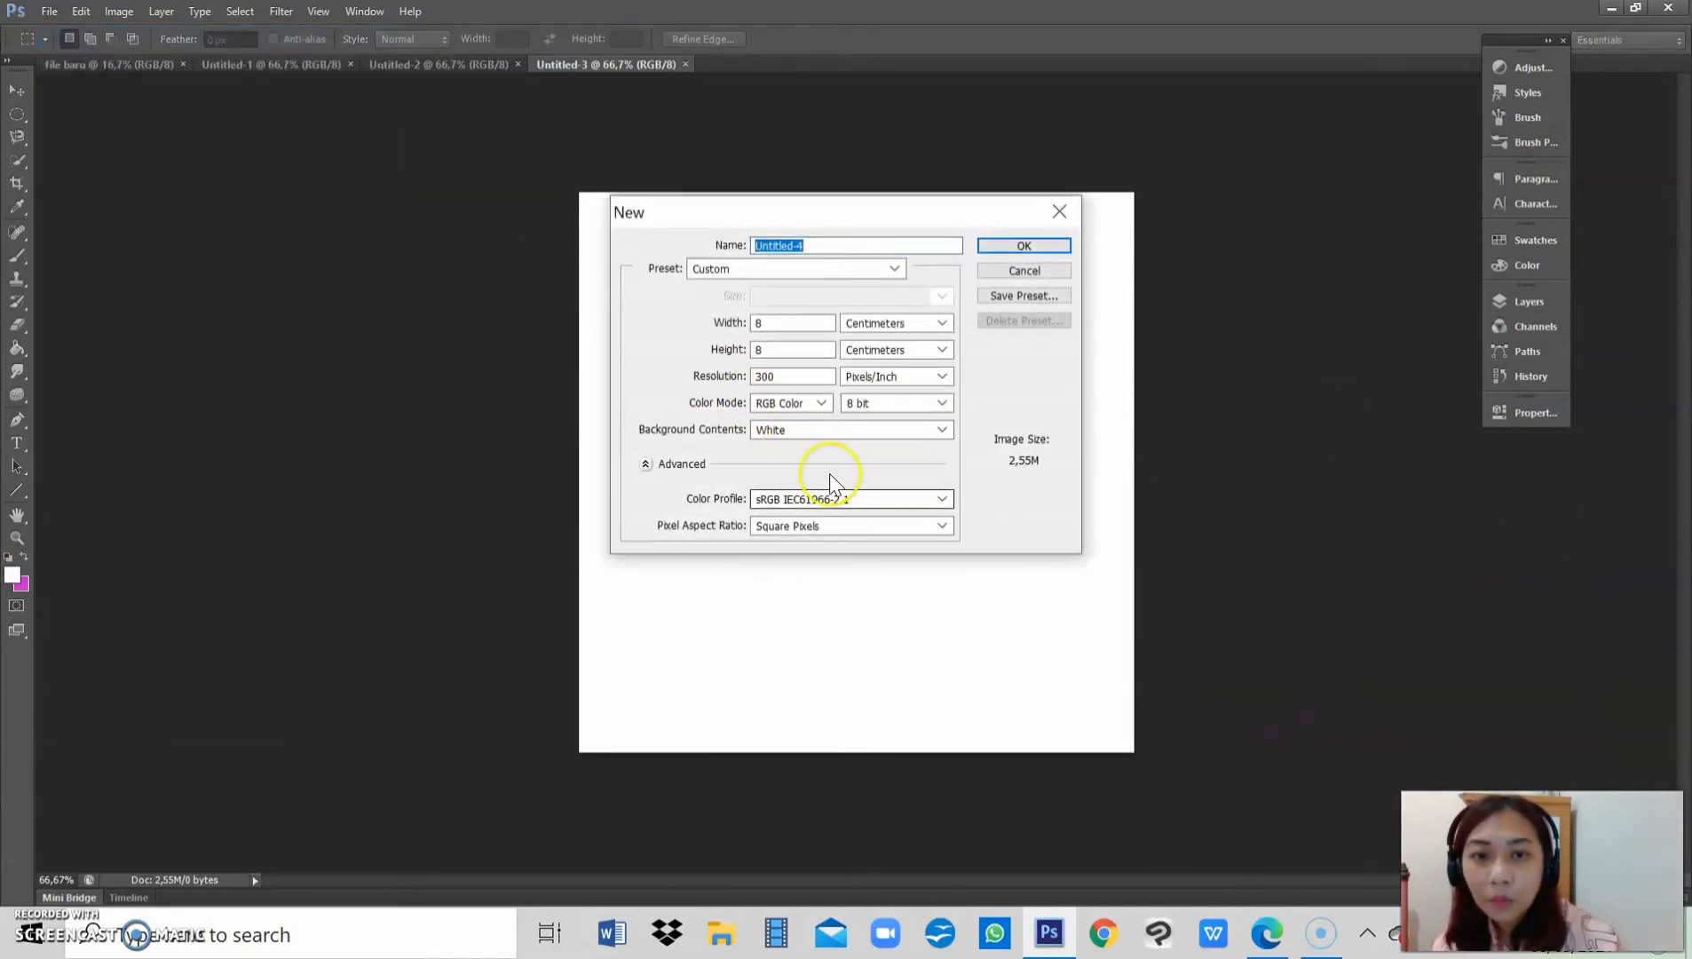
click(817, 434)
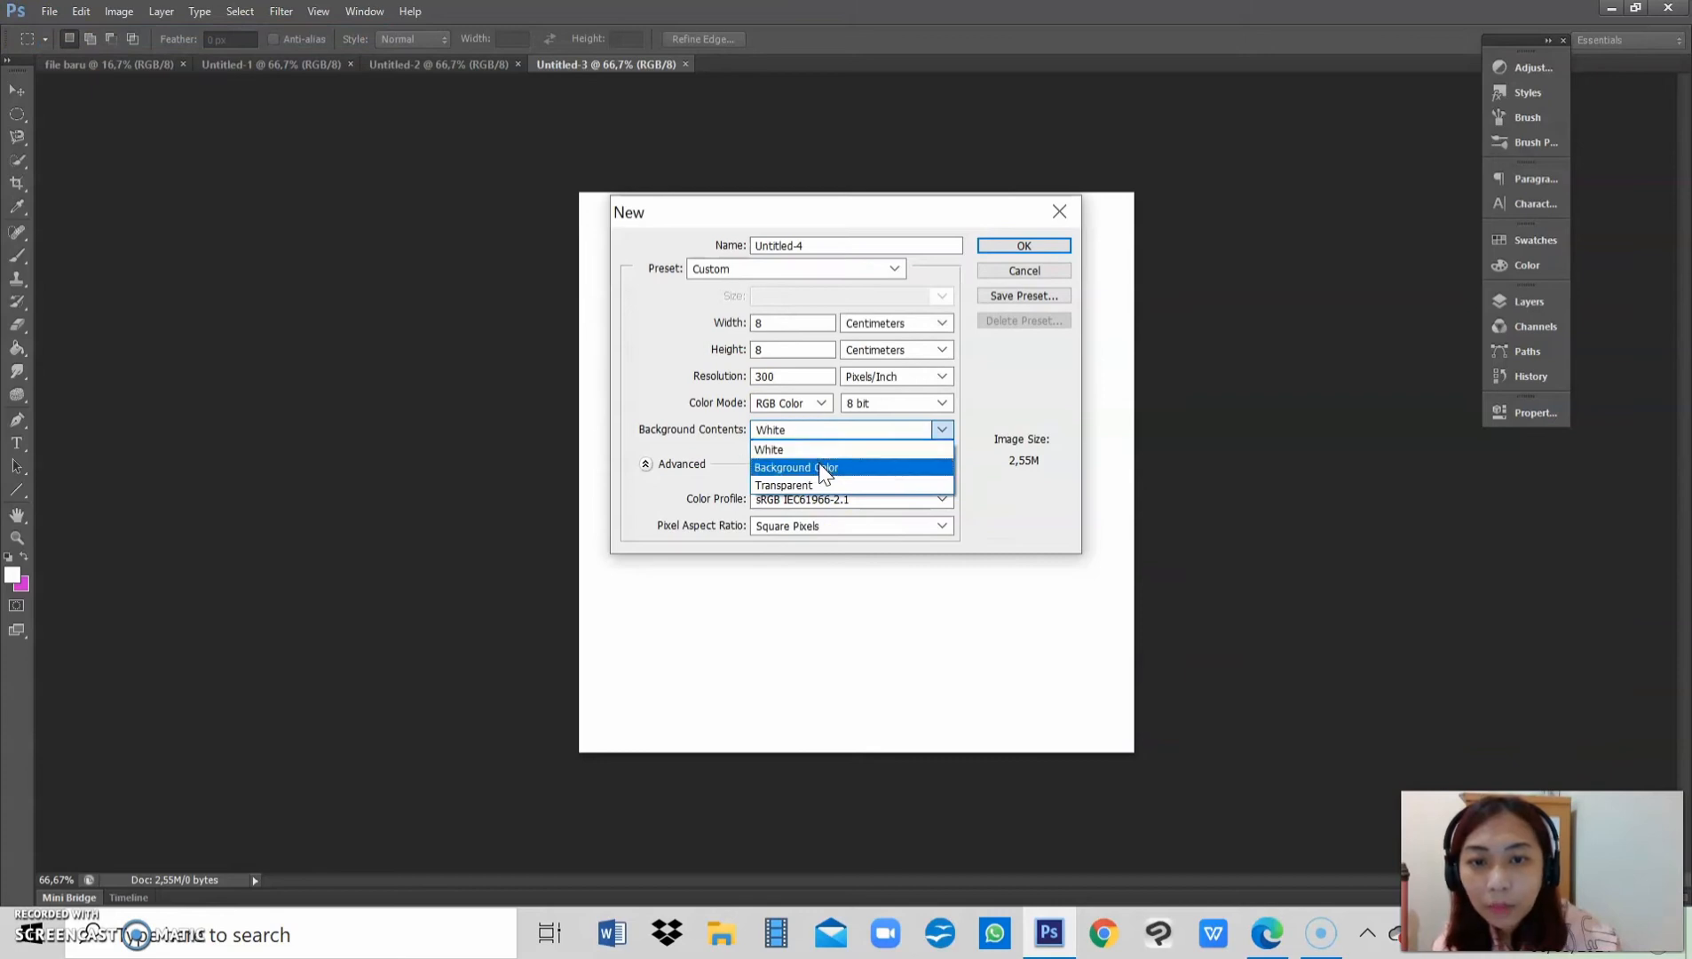
click(819, 465)
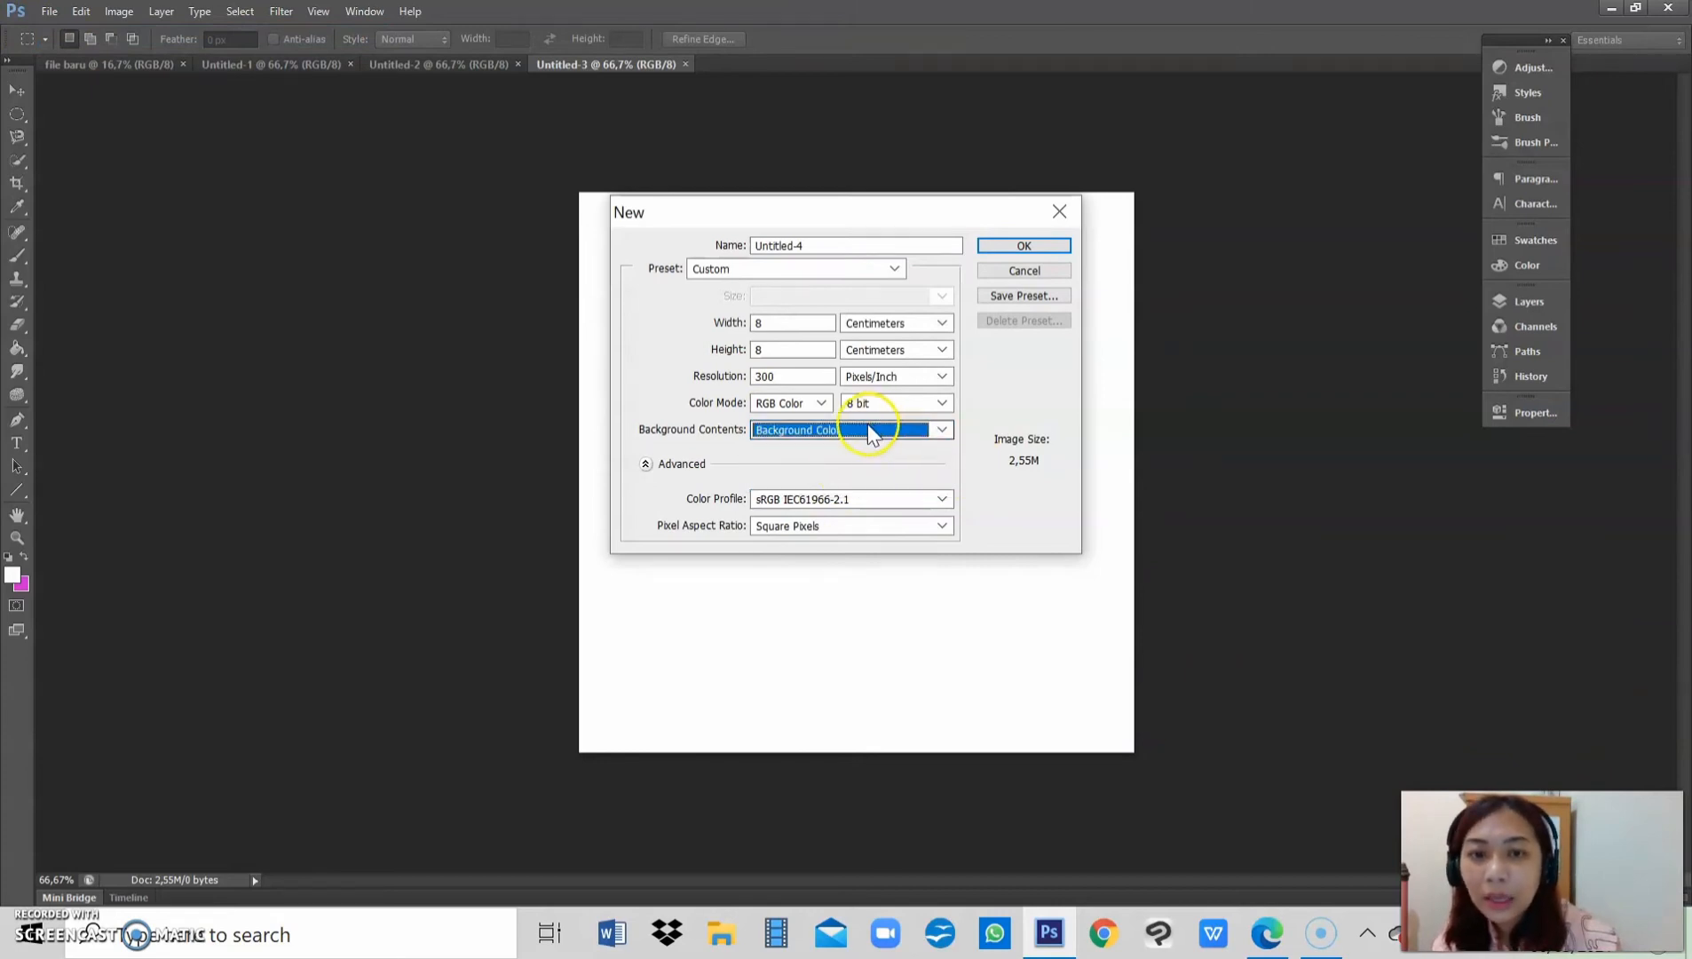
click(1021, 247)
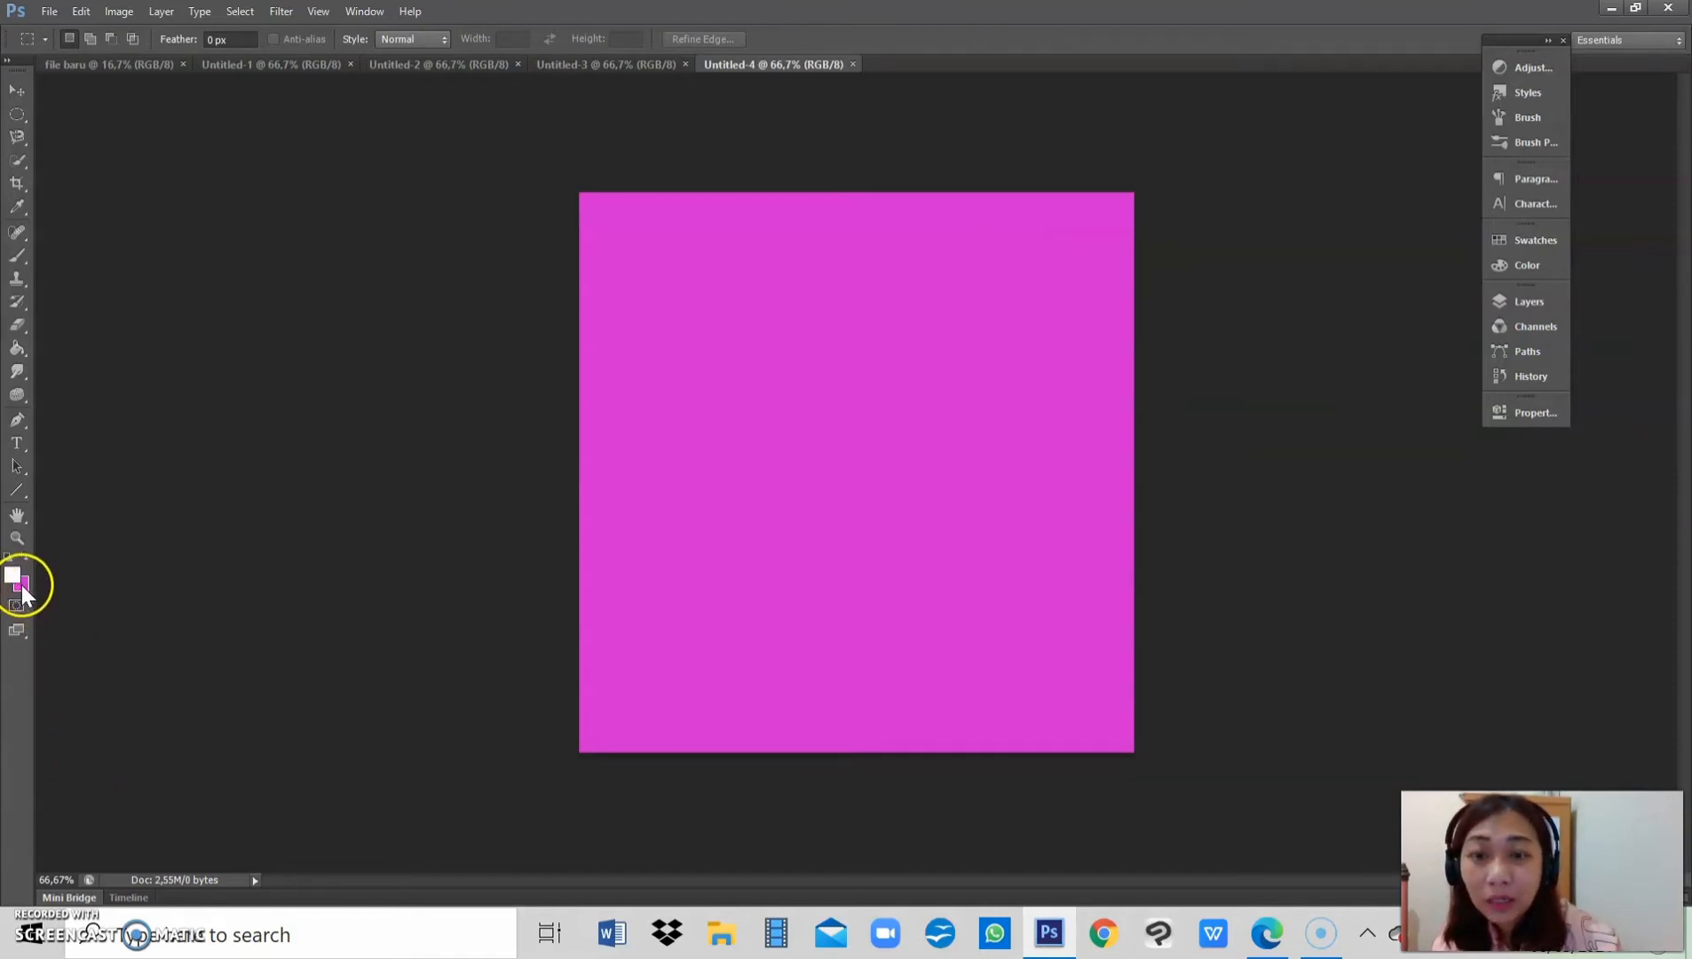
Step: Create another new document with Transparent as its background contents
click(48, 12)
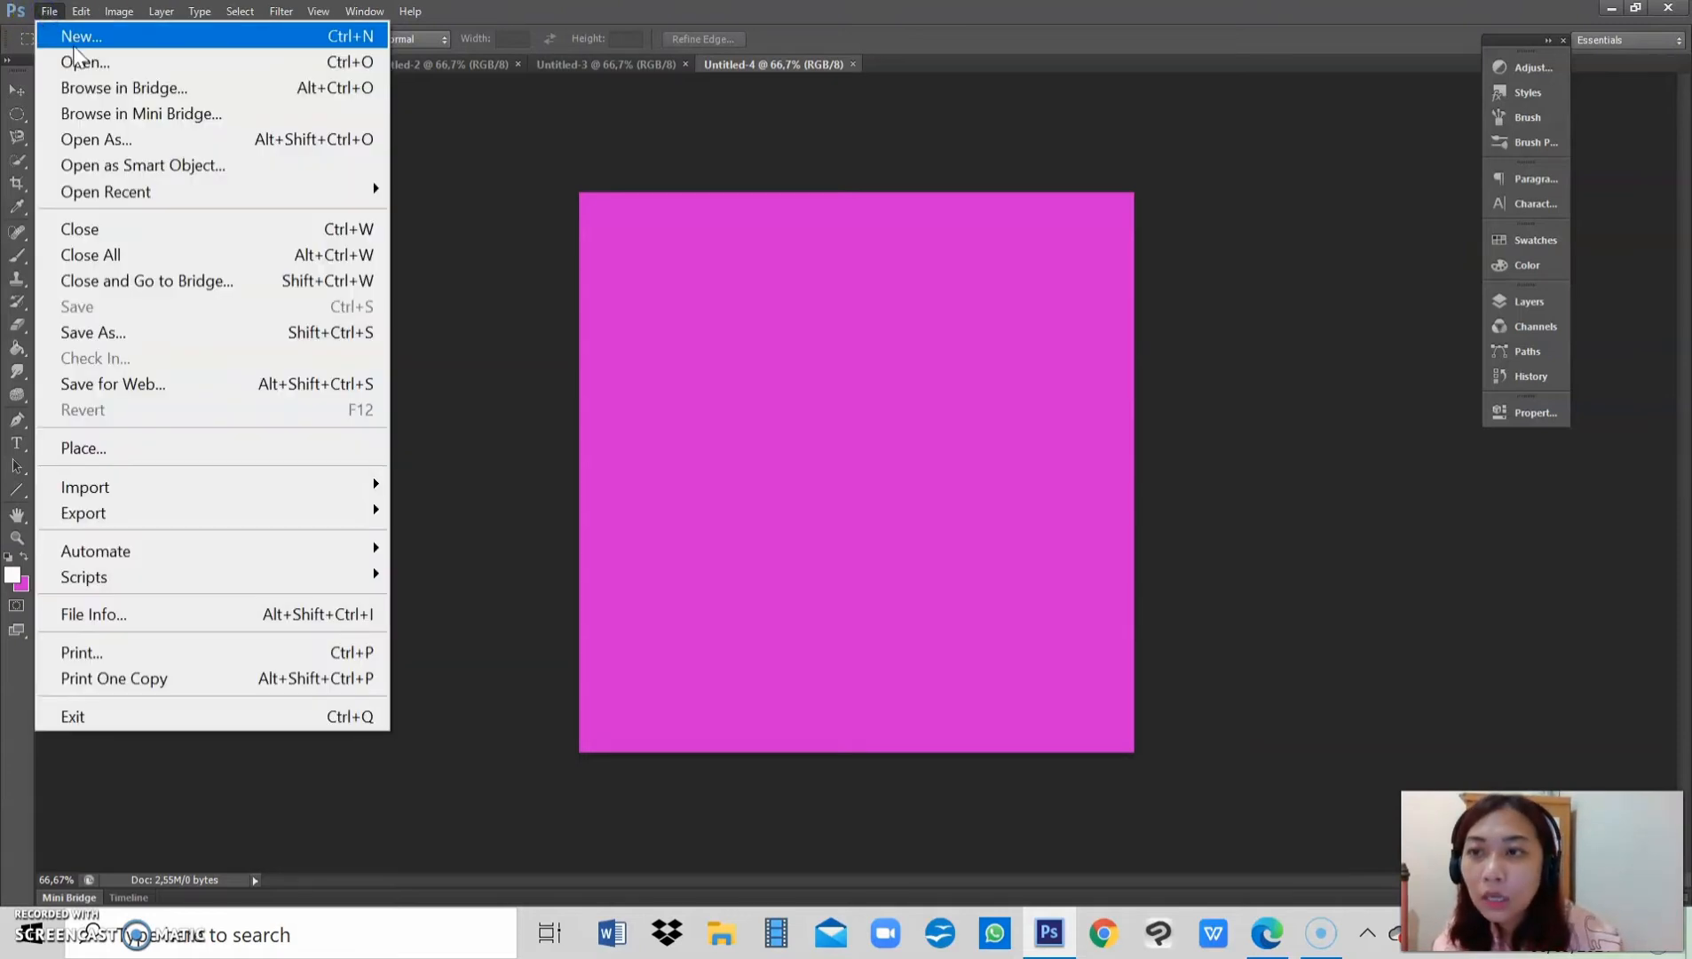
click(76, 40)
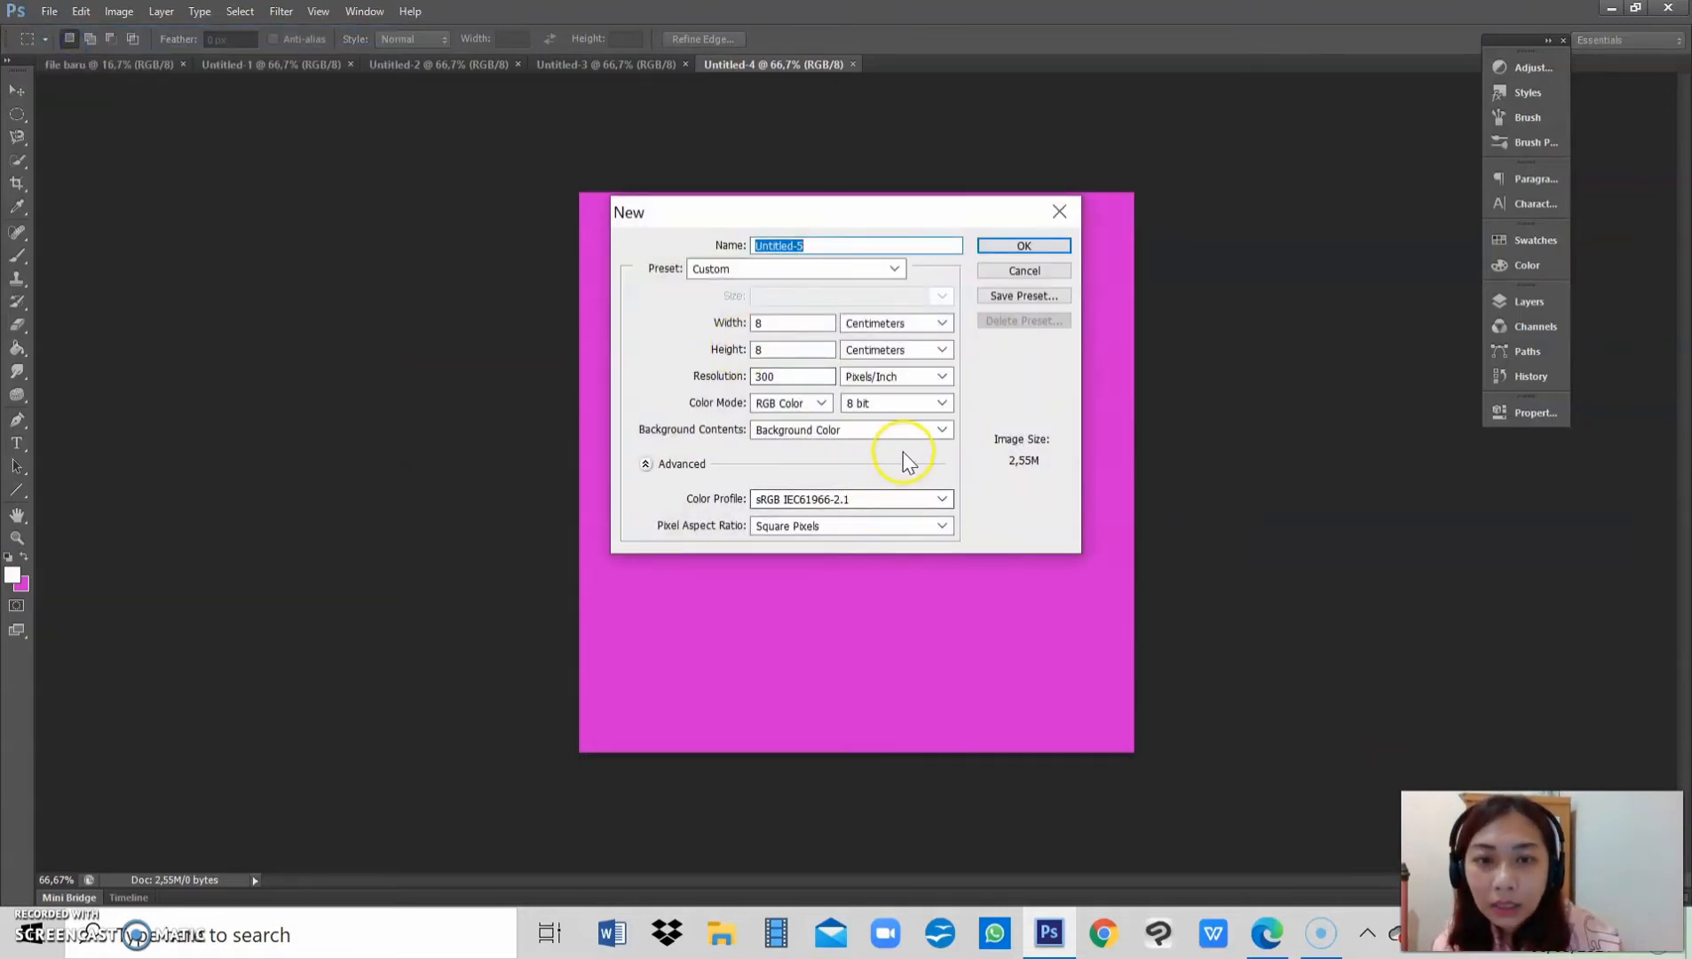
click(928, 430)
click(855, 484)
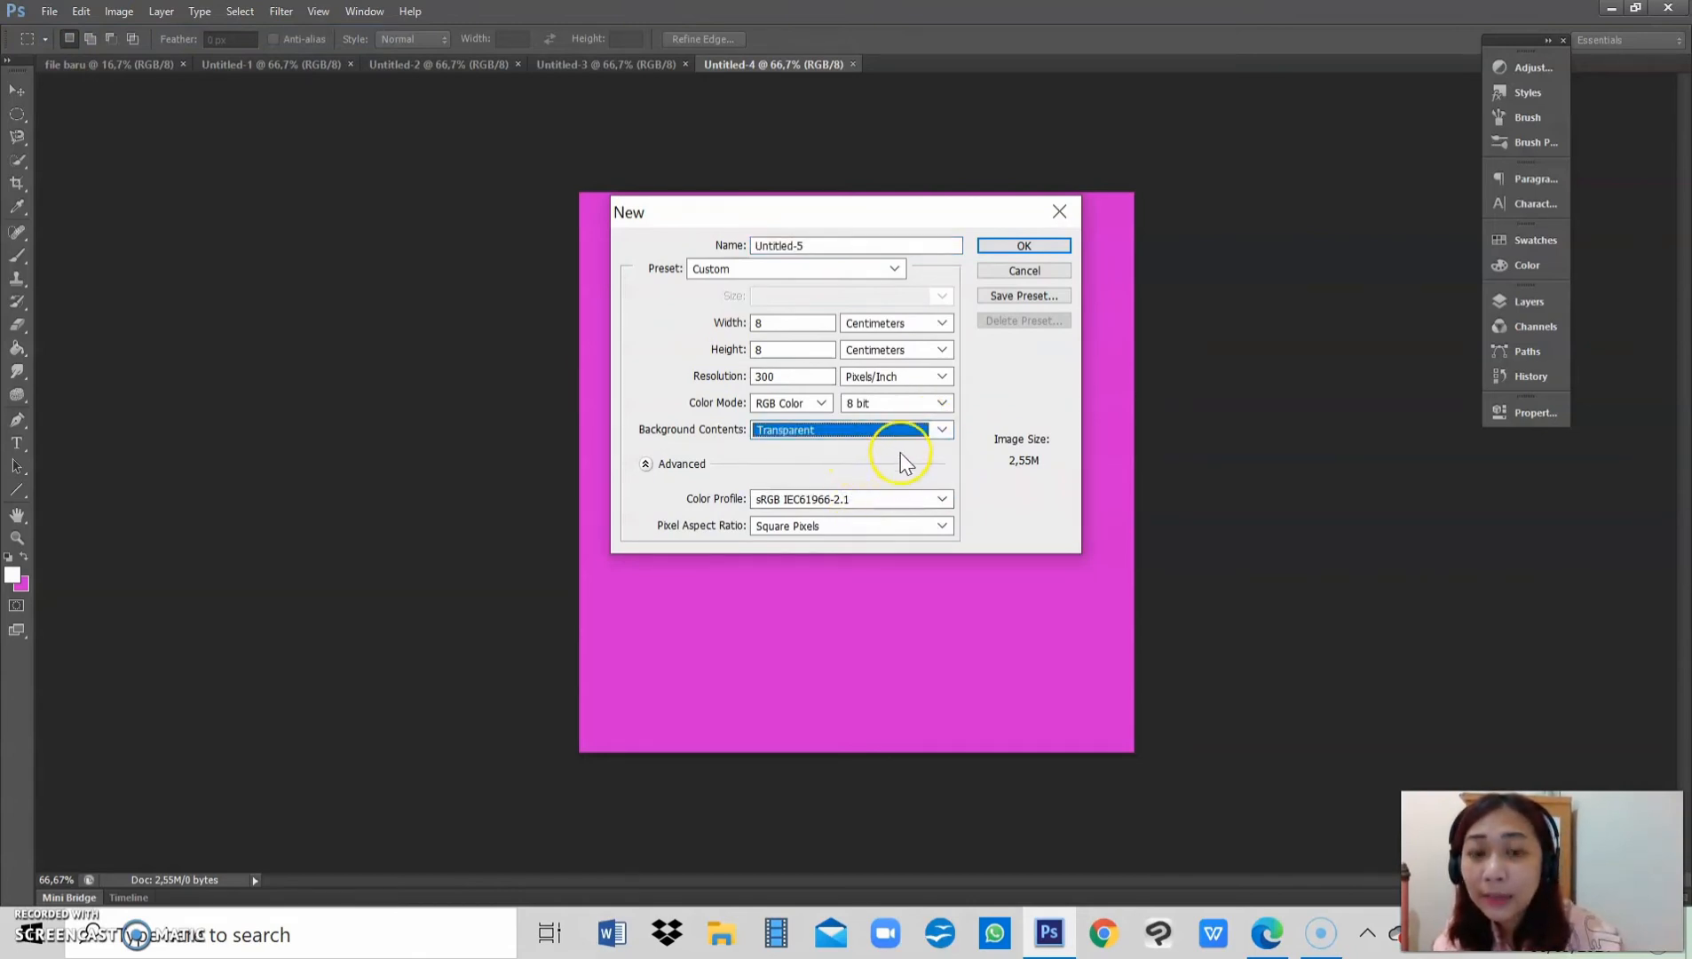
click(1040, 251)
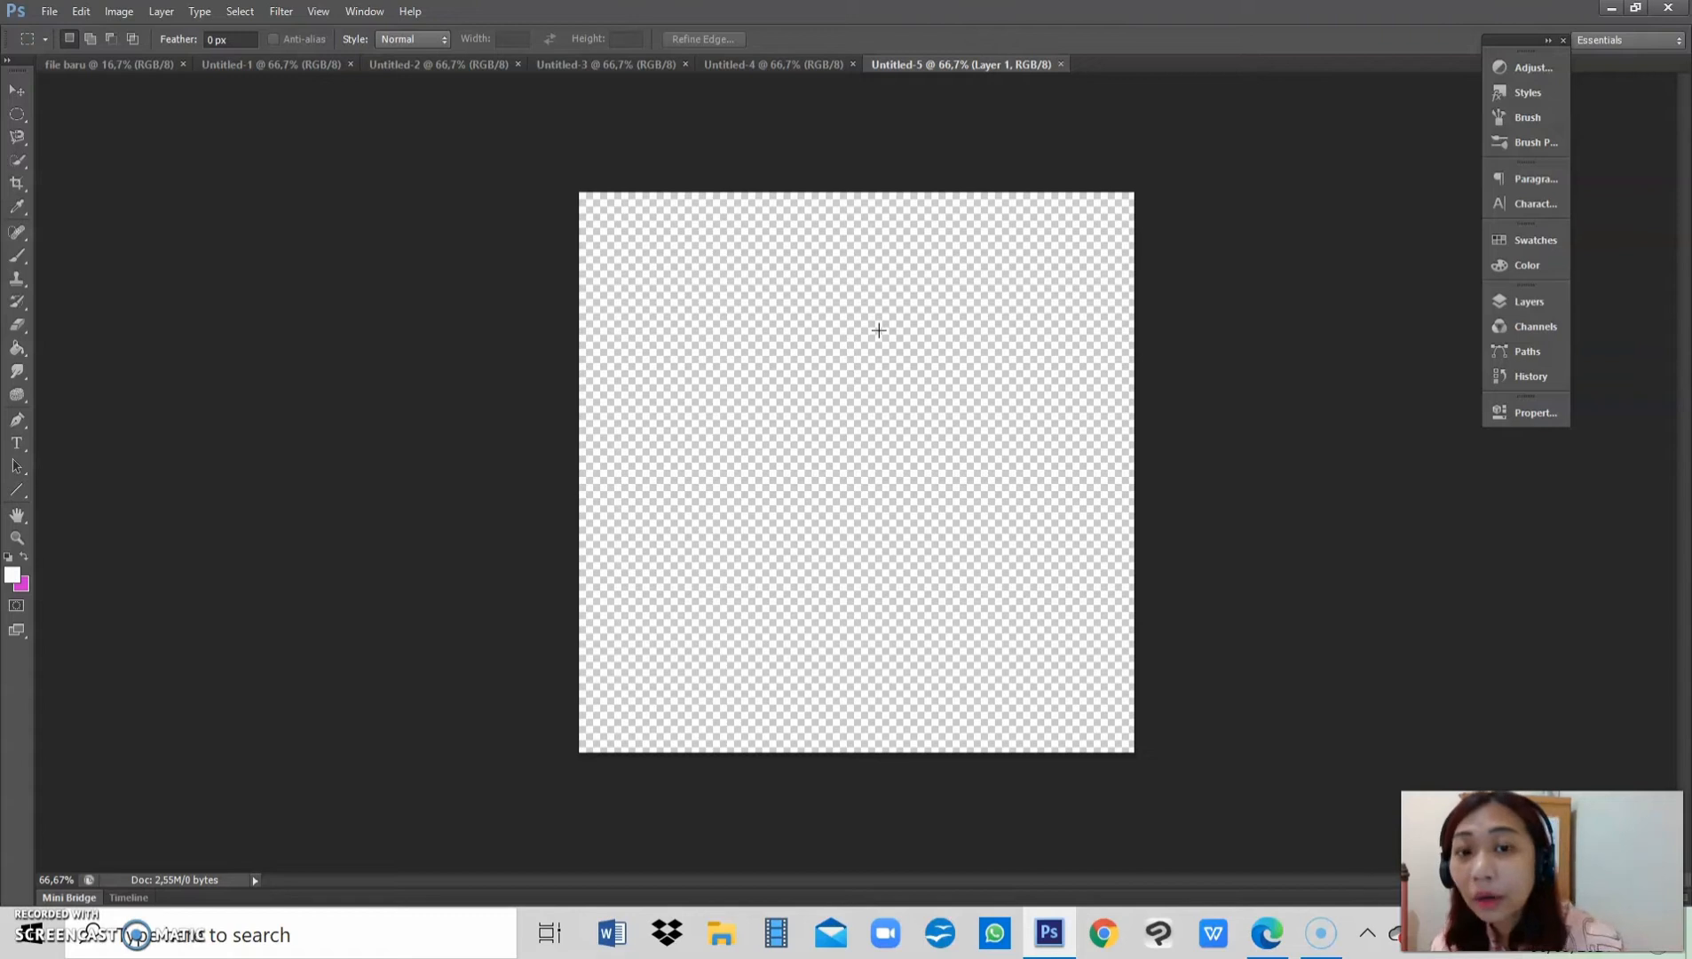
Step: Open the images 9a.jpg and 10.jpg together from the drawings folder
click(48, 12)
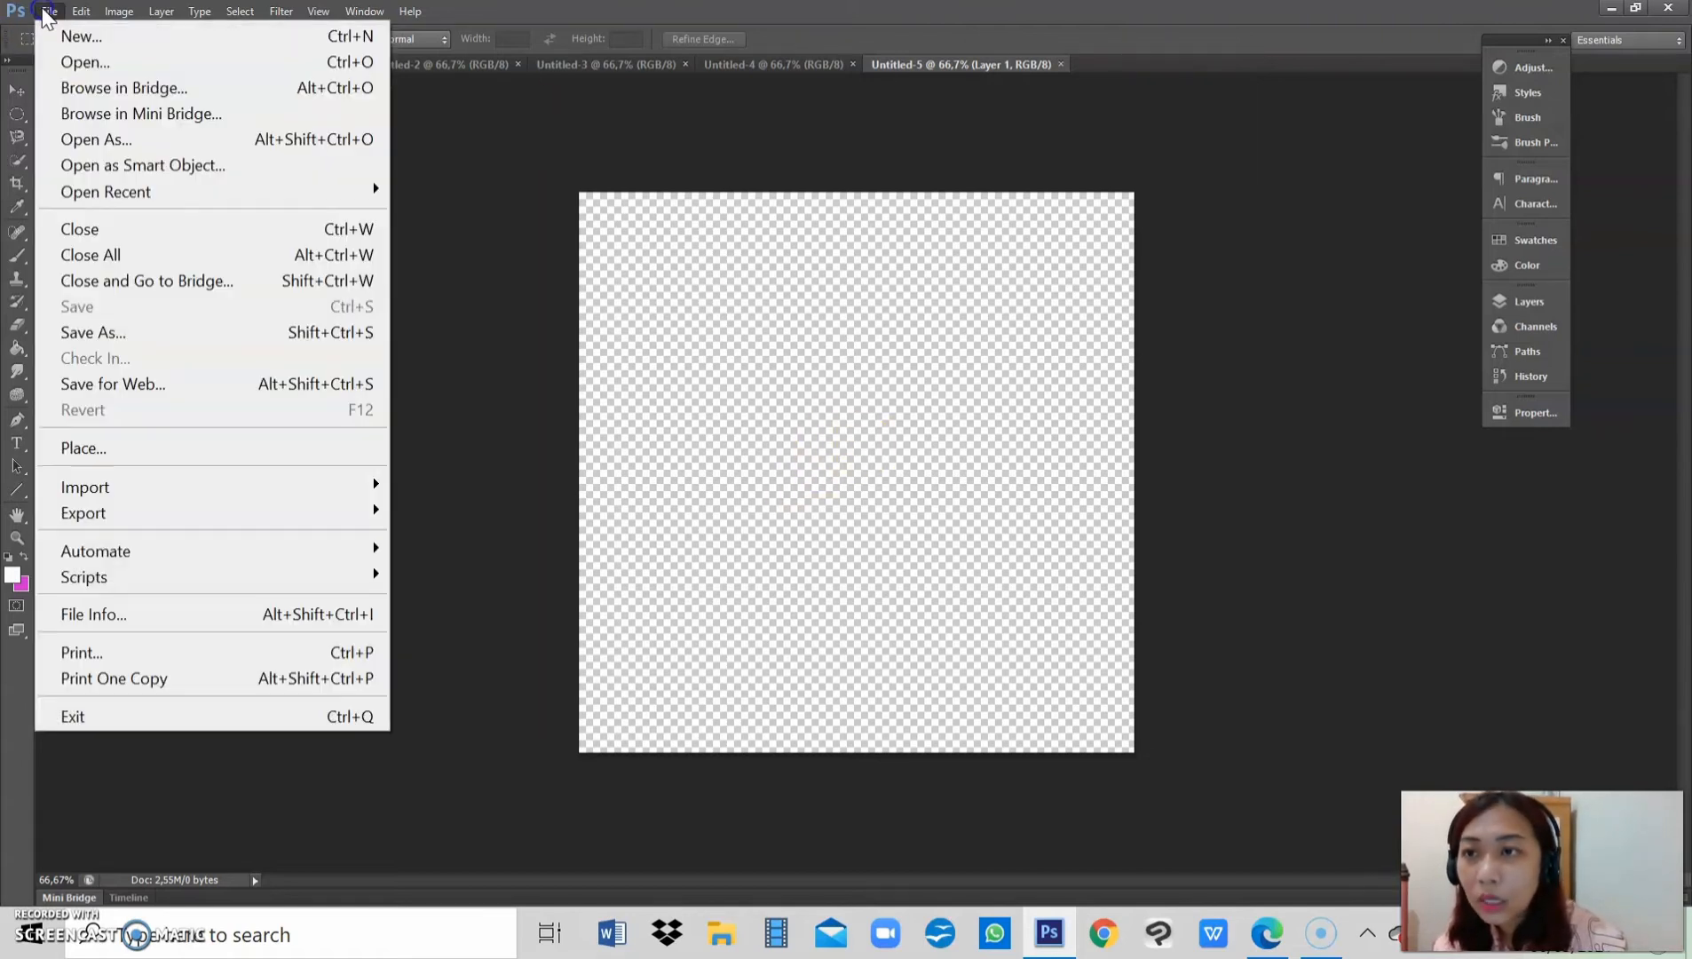
click(89, 66)
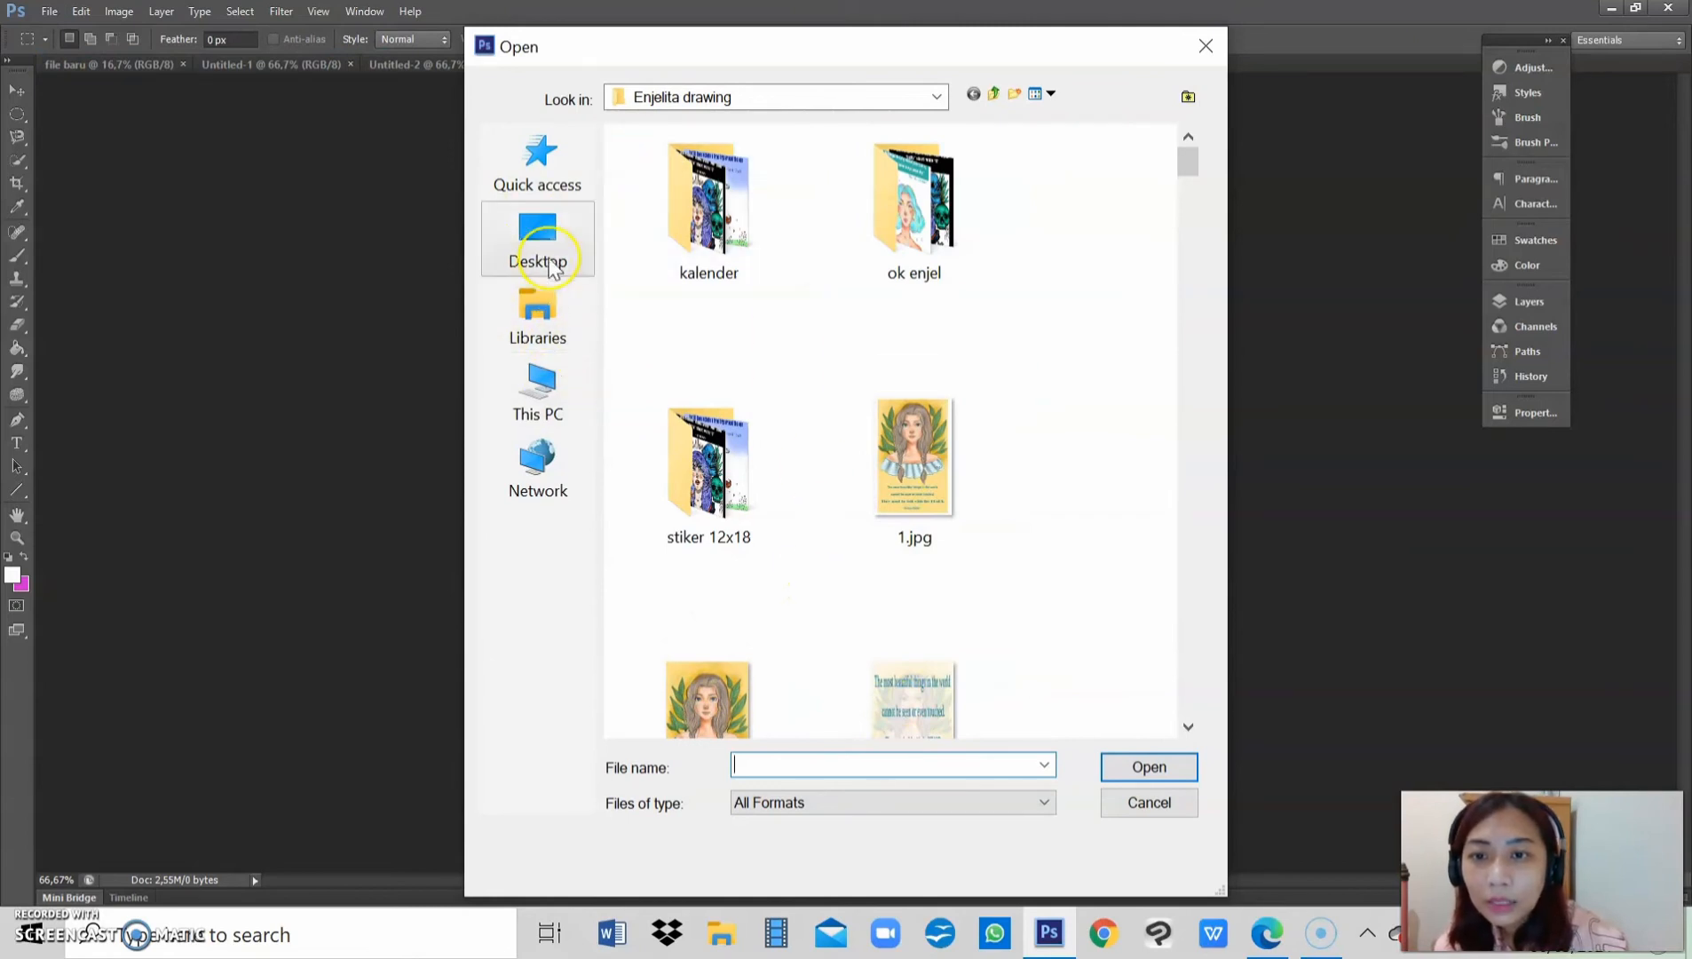
click(539, 330)
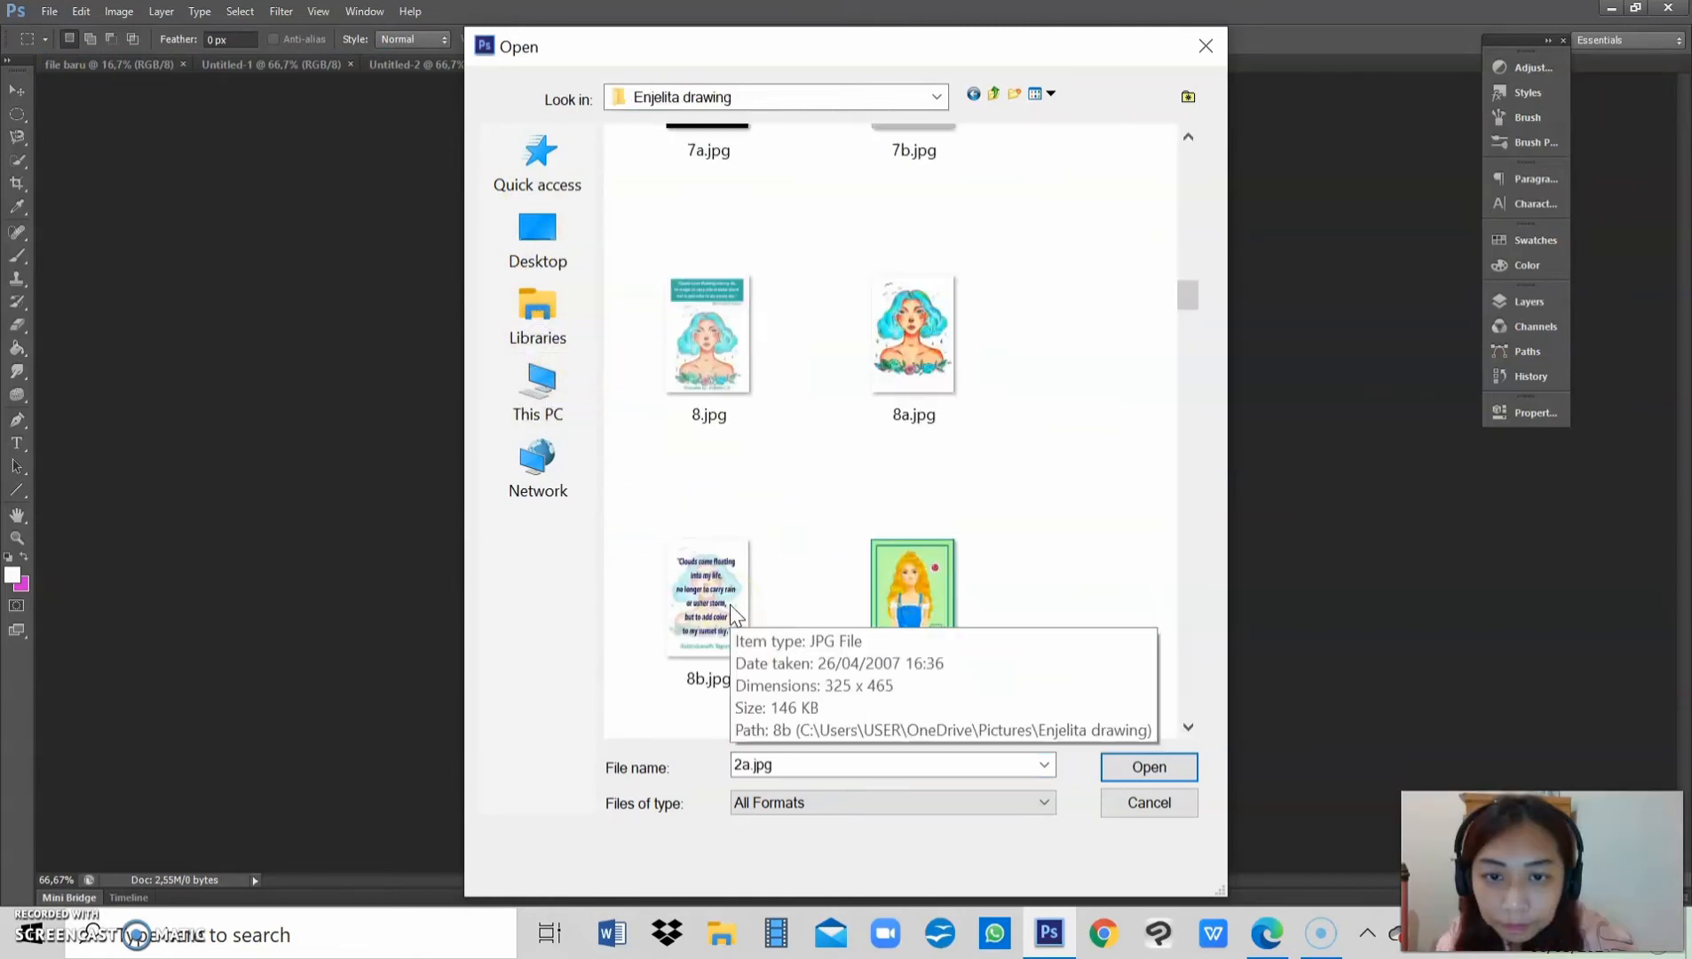
scroll(710, 604, down, 3)
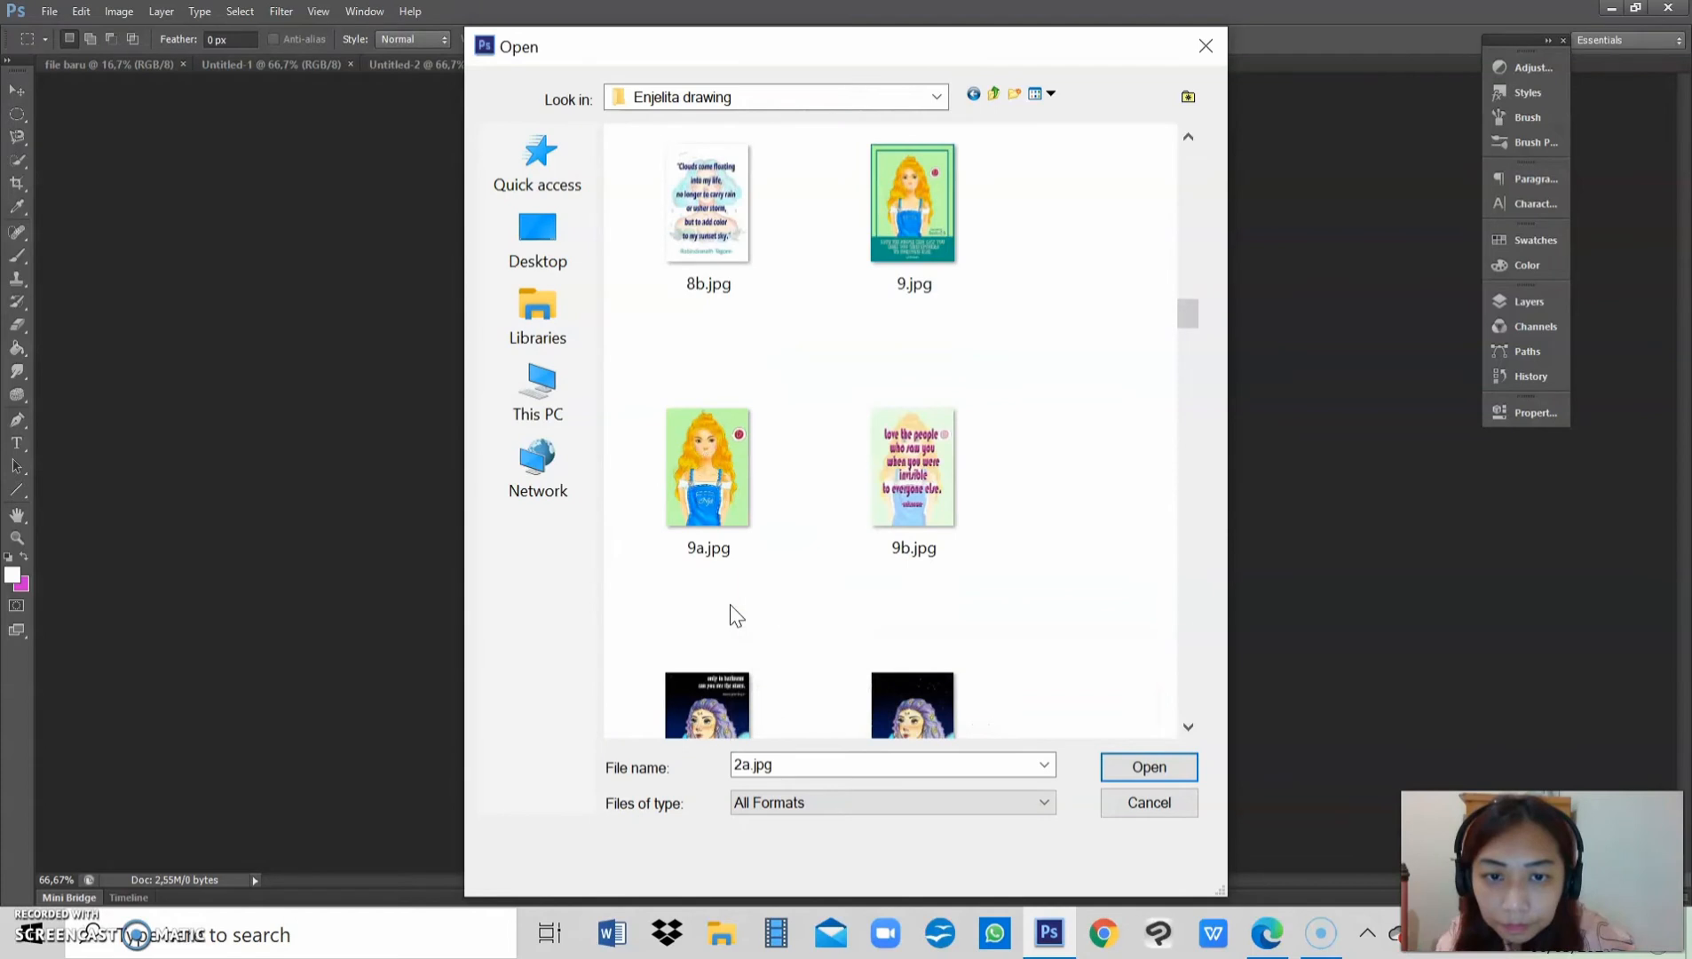
click(697, 499)
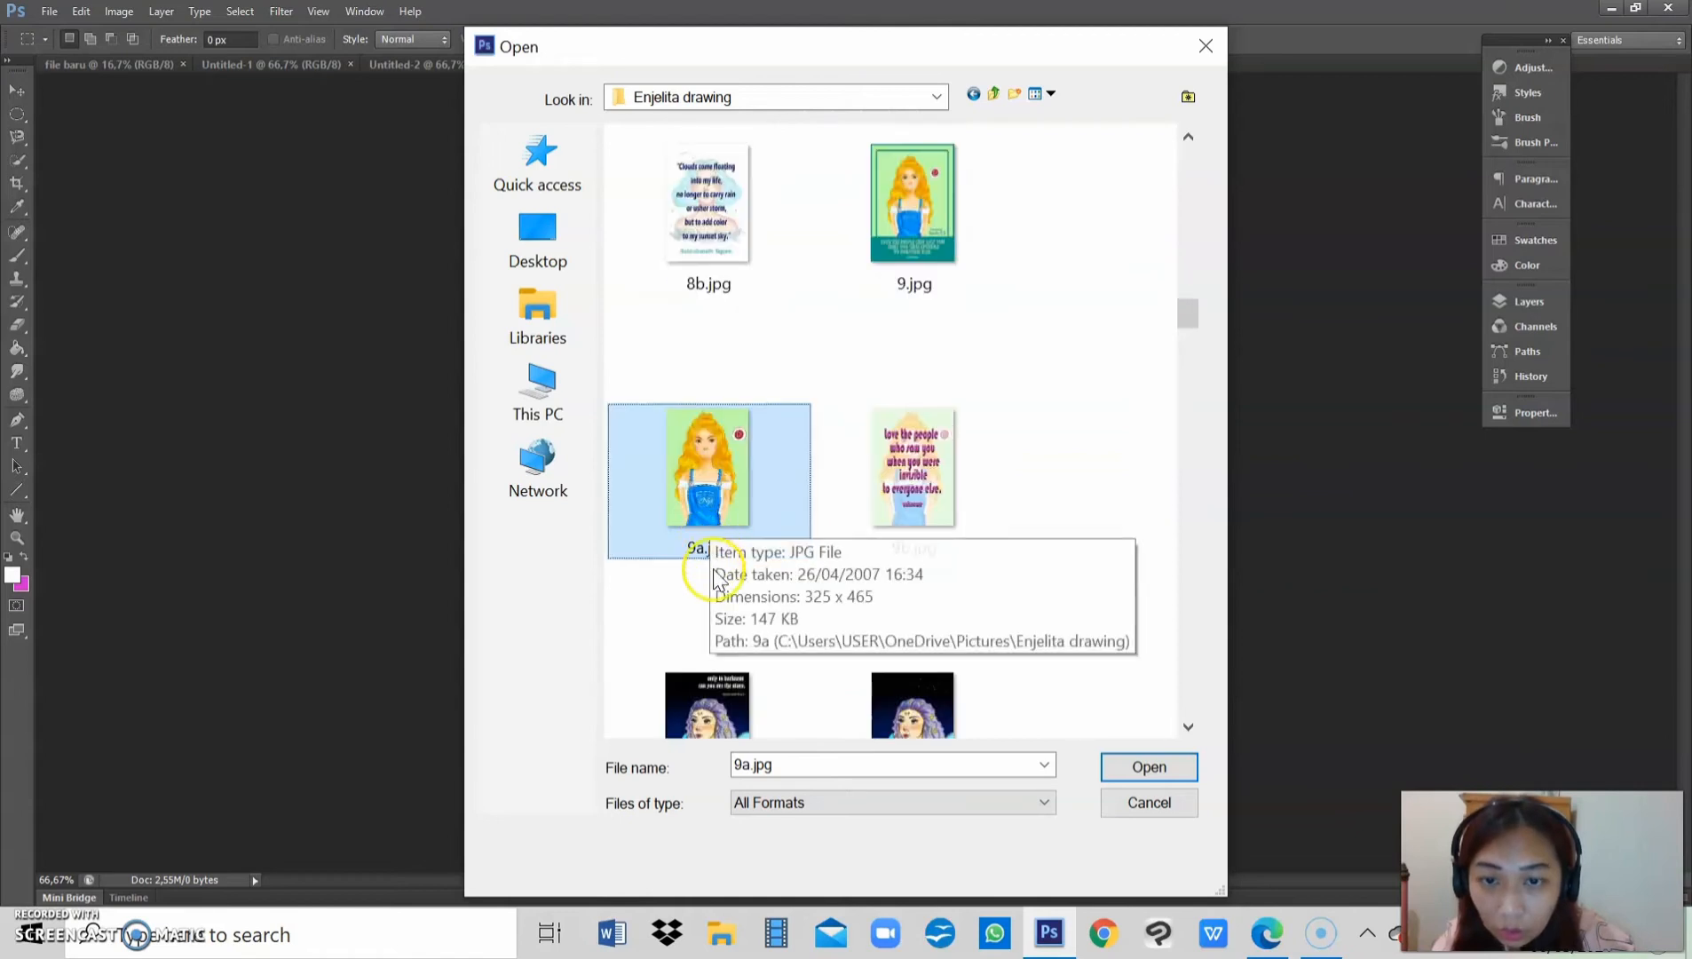
ctrl+click(704, 691)
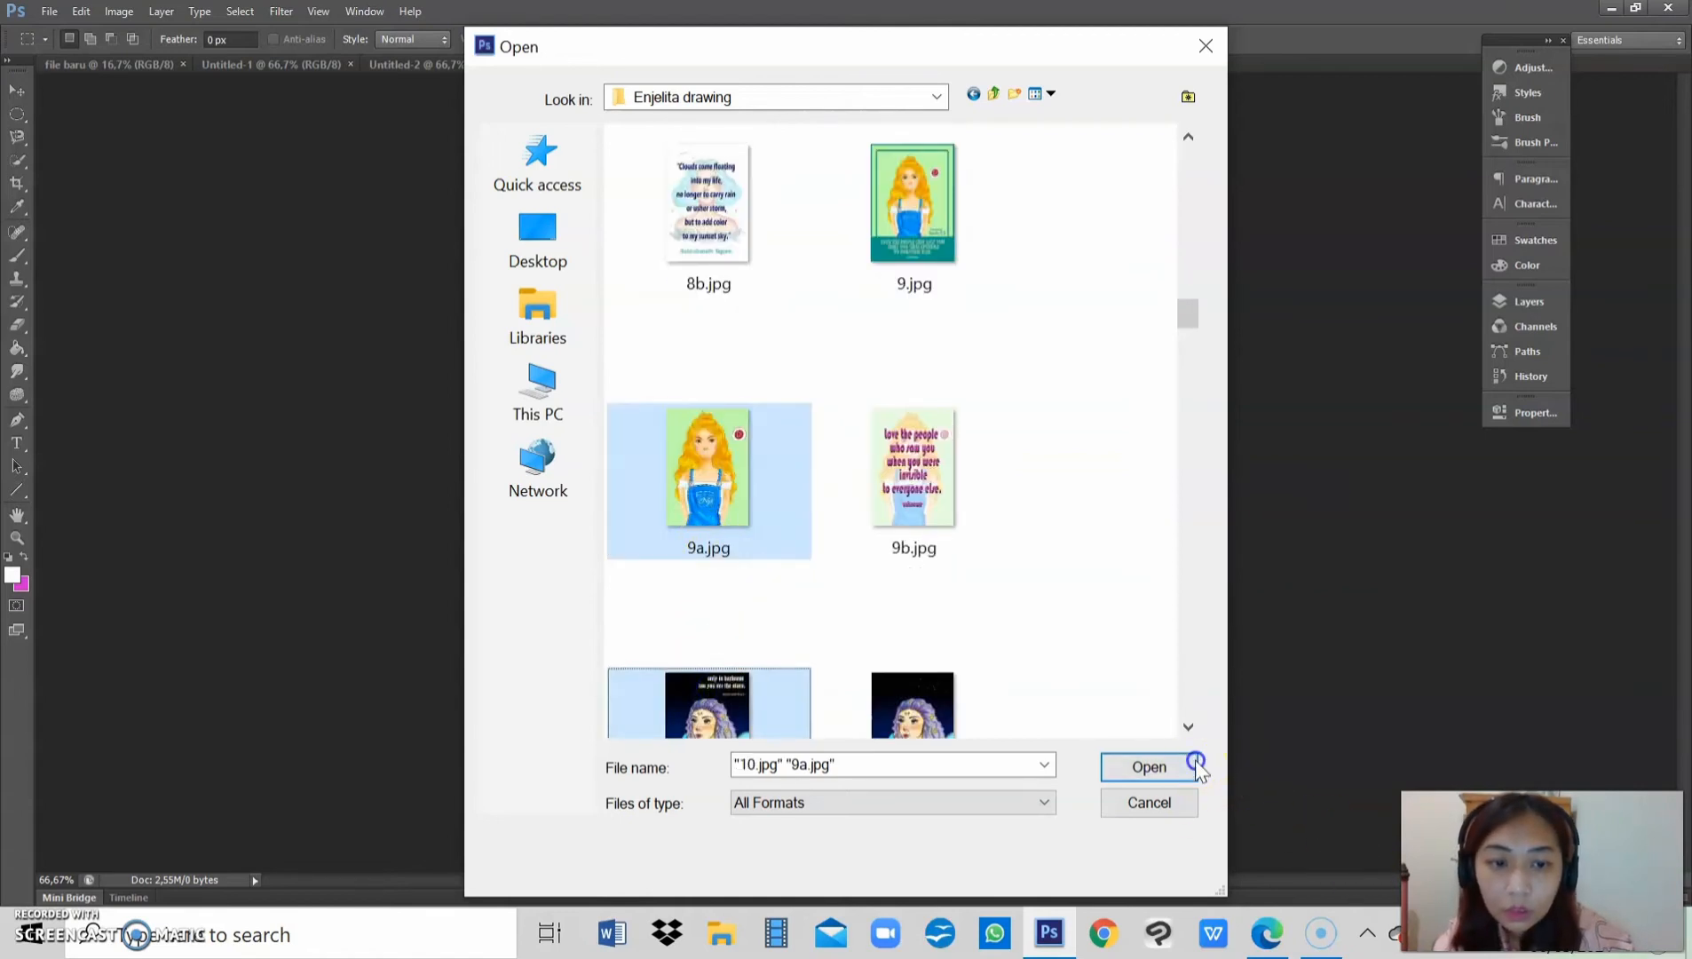
click(1188, 767)
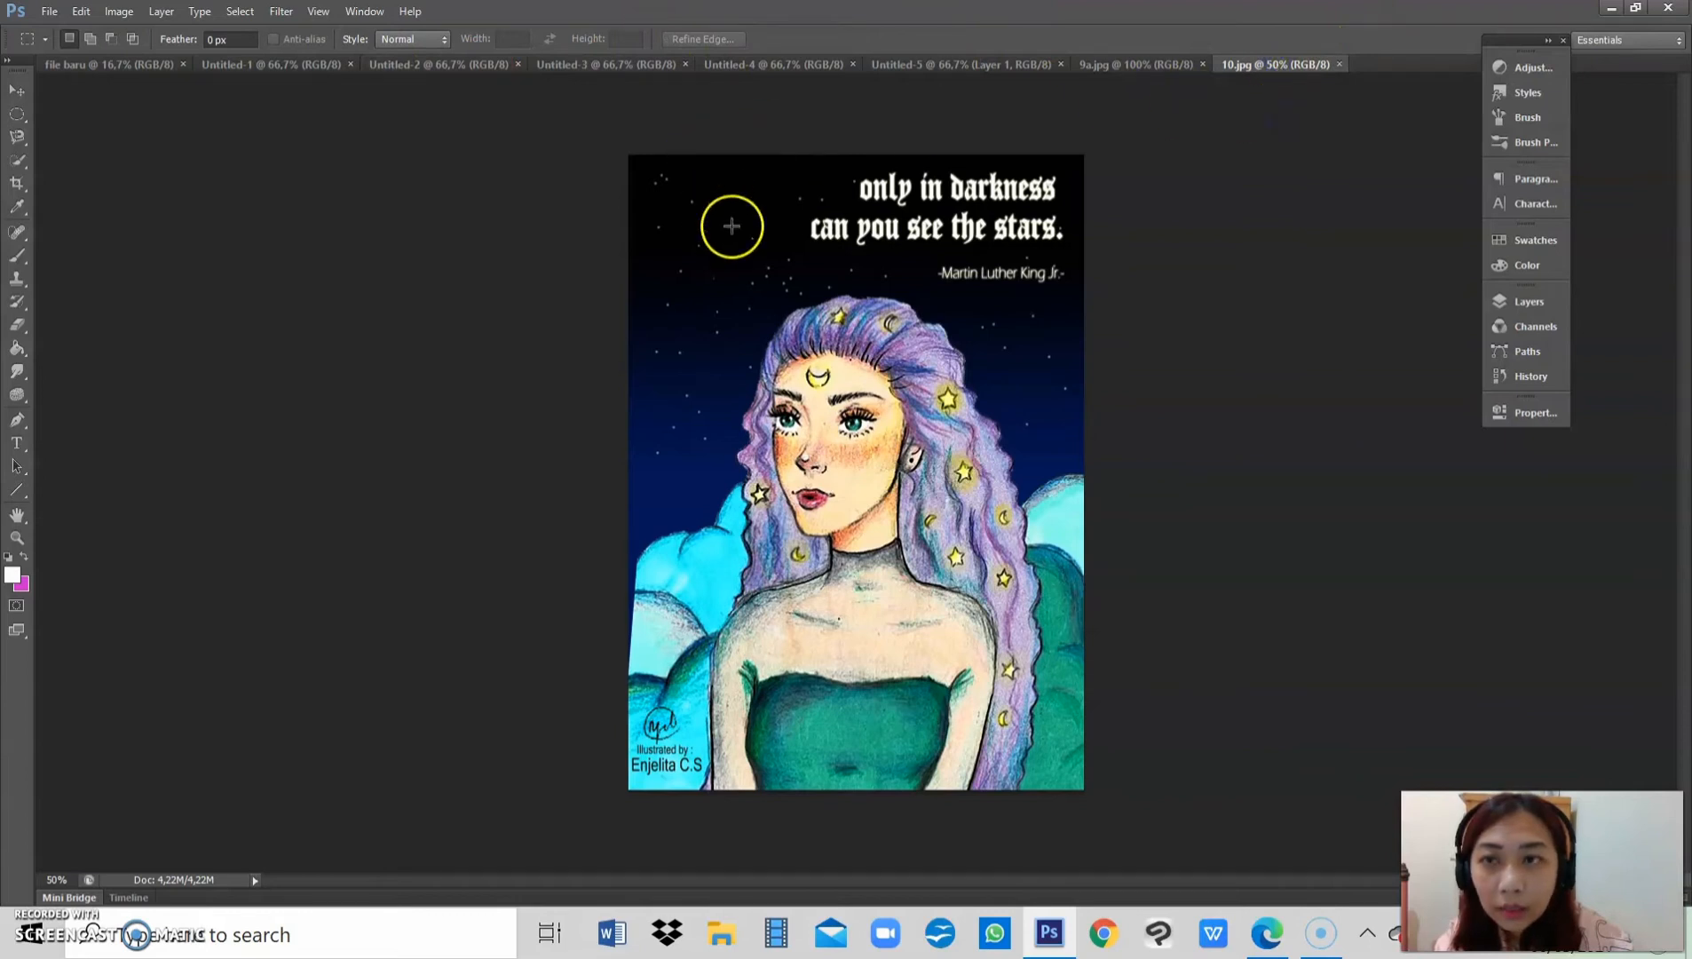
Step: Detach the 10.jpg and 9a.jpg documents into their own floating windows
click(19, 91)
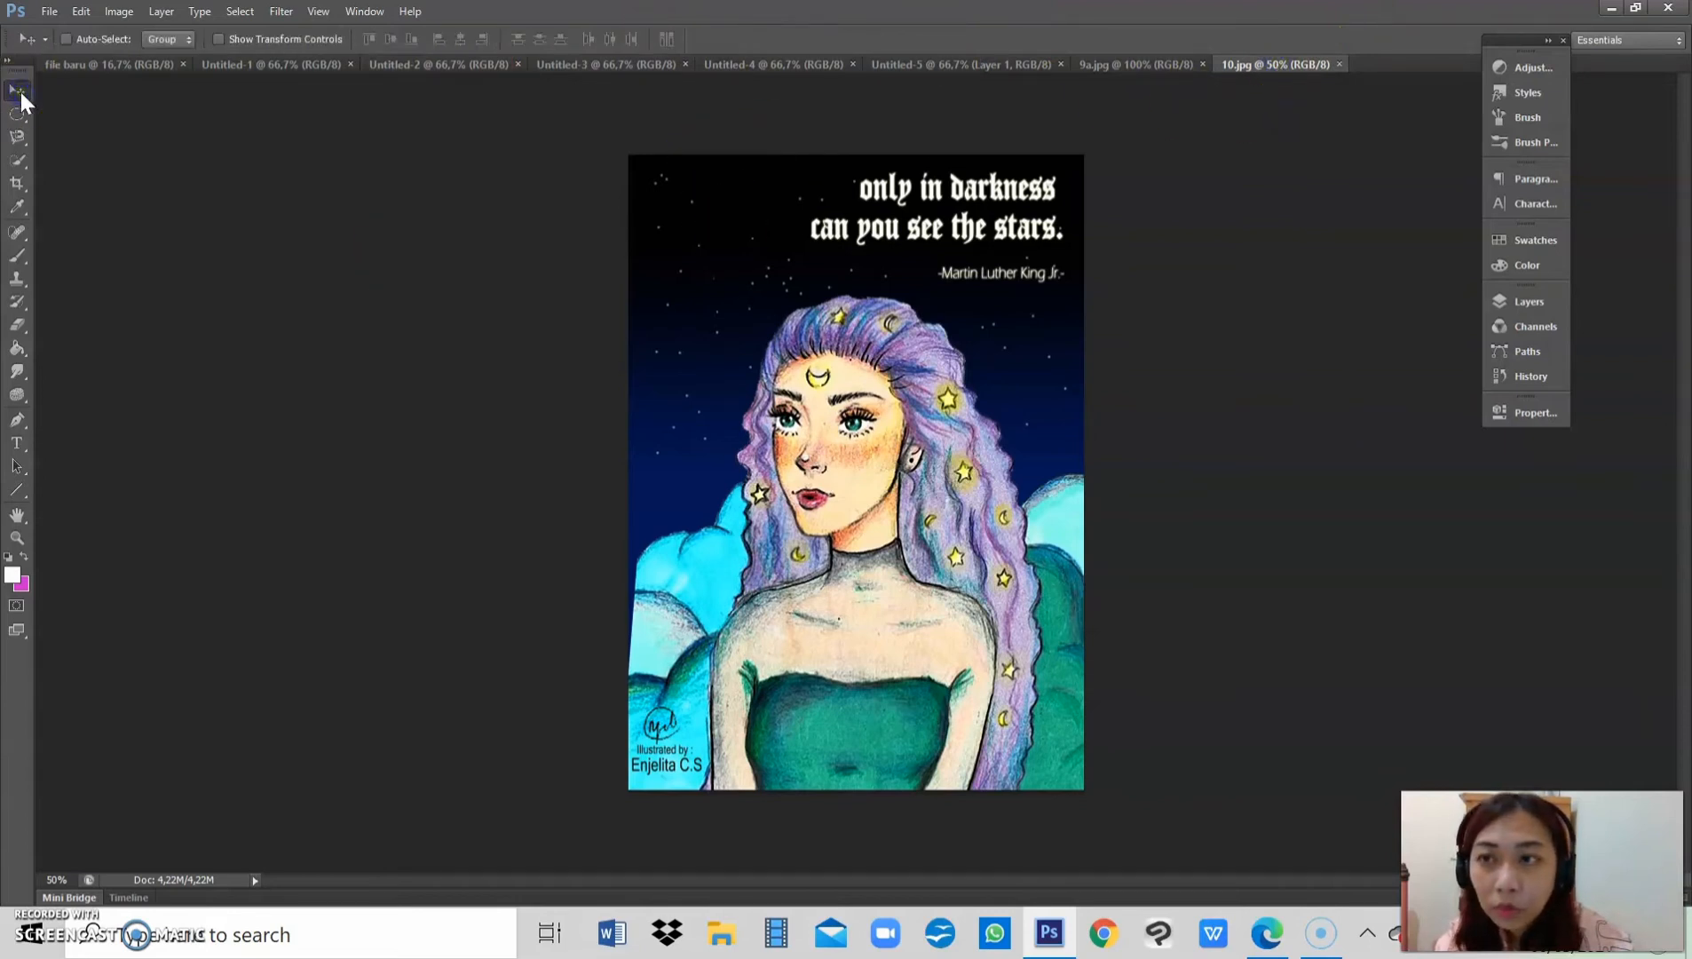
drag(1308, 56, 1300, 112)
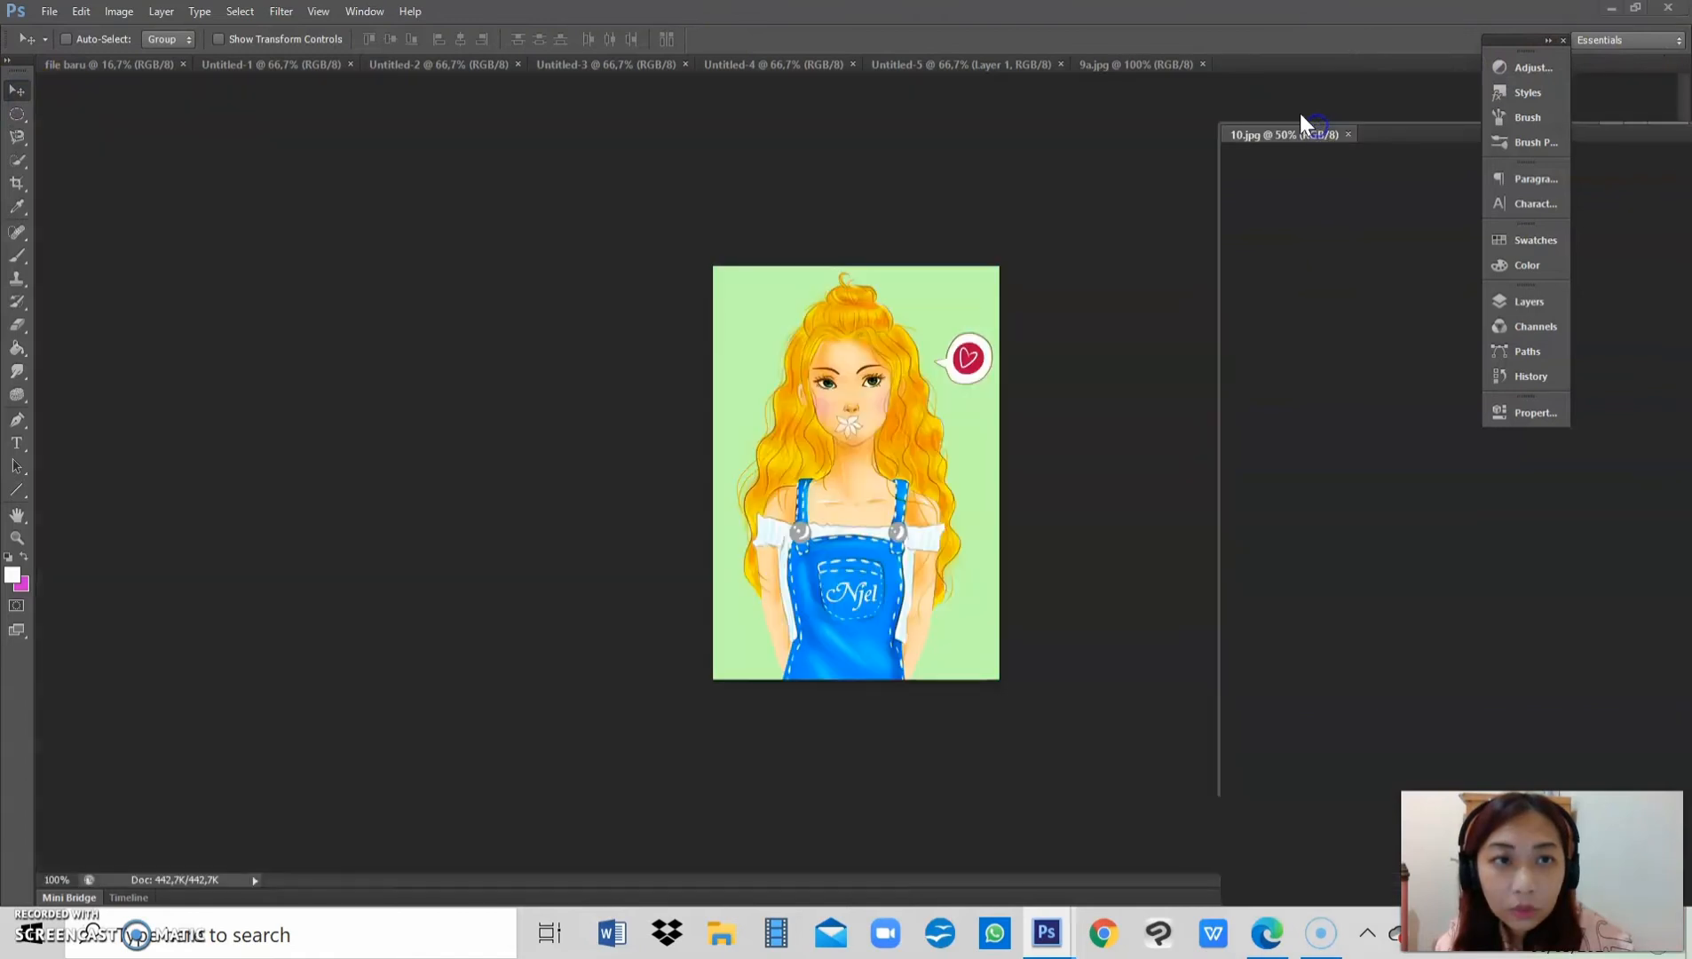
drag(1133, 68, 1210, 147)
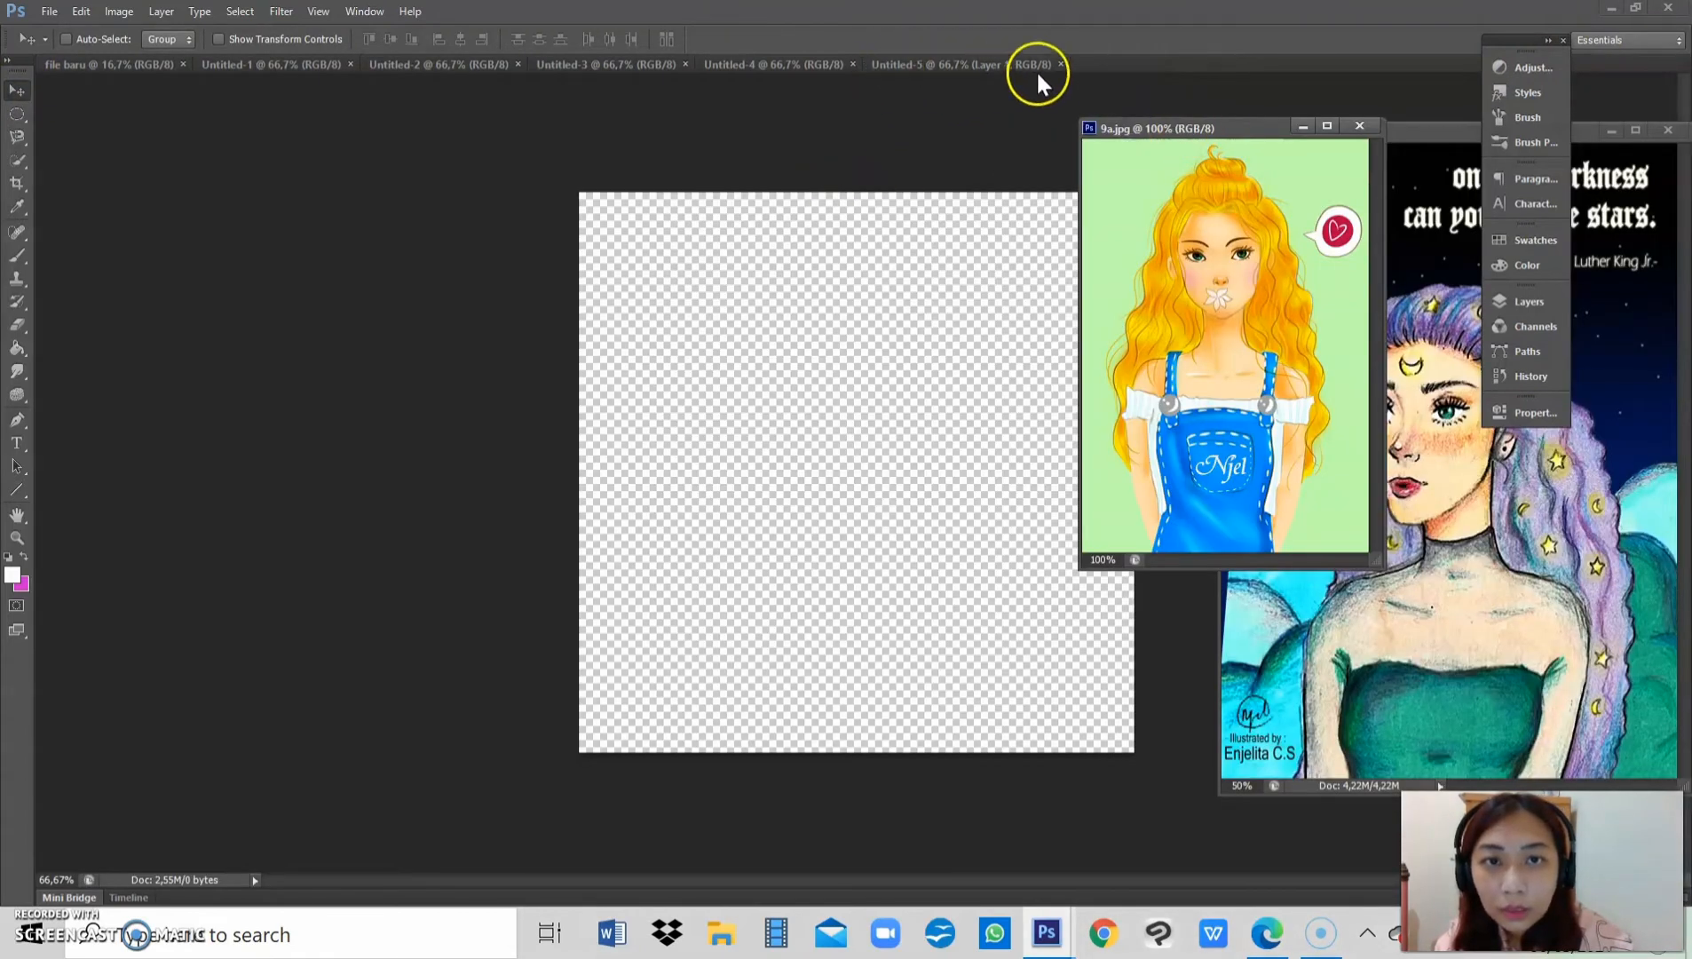
Step: Close all the blank documents, from Untitled-5 through Untitled-1 and file baru, keeping only the two images open
click(1061, 64)
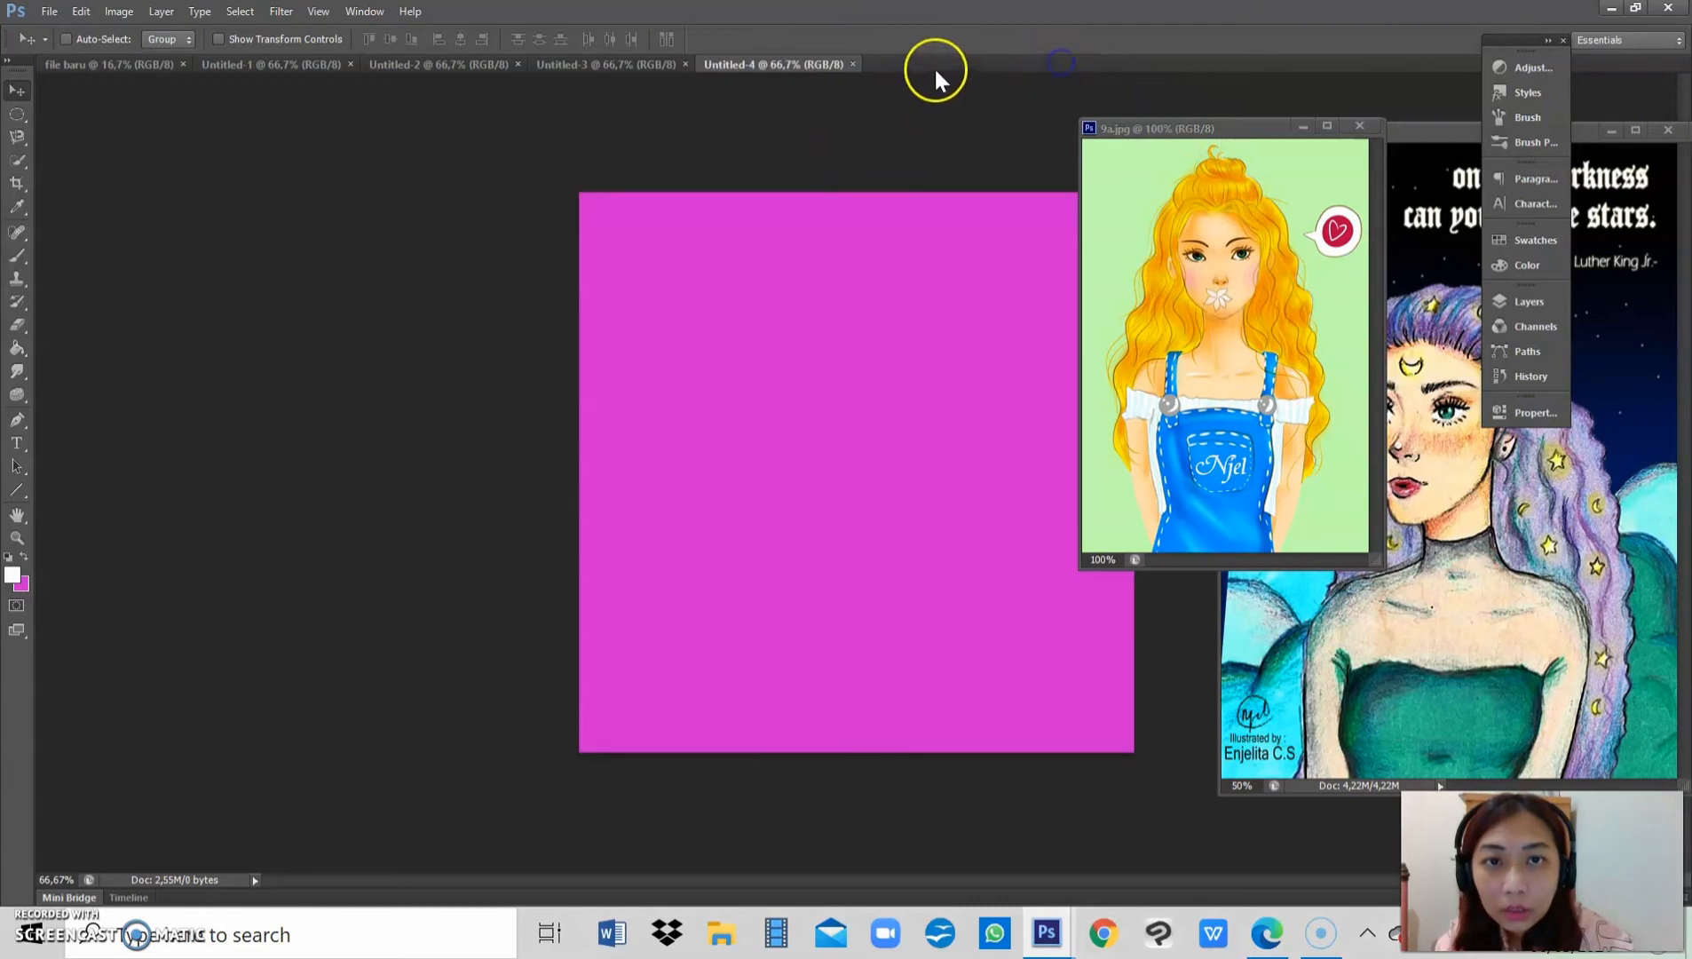
click(852, 64)
click(686, 64)
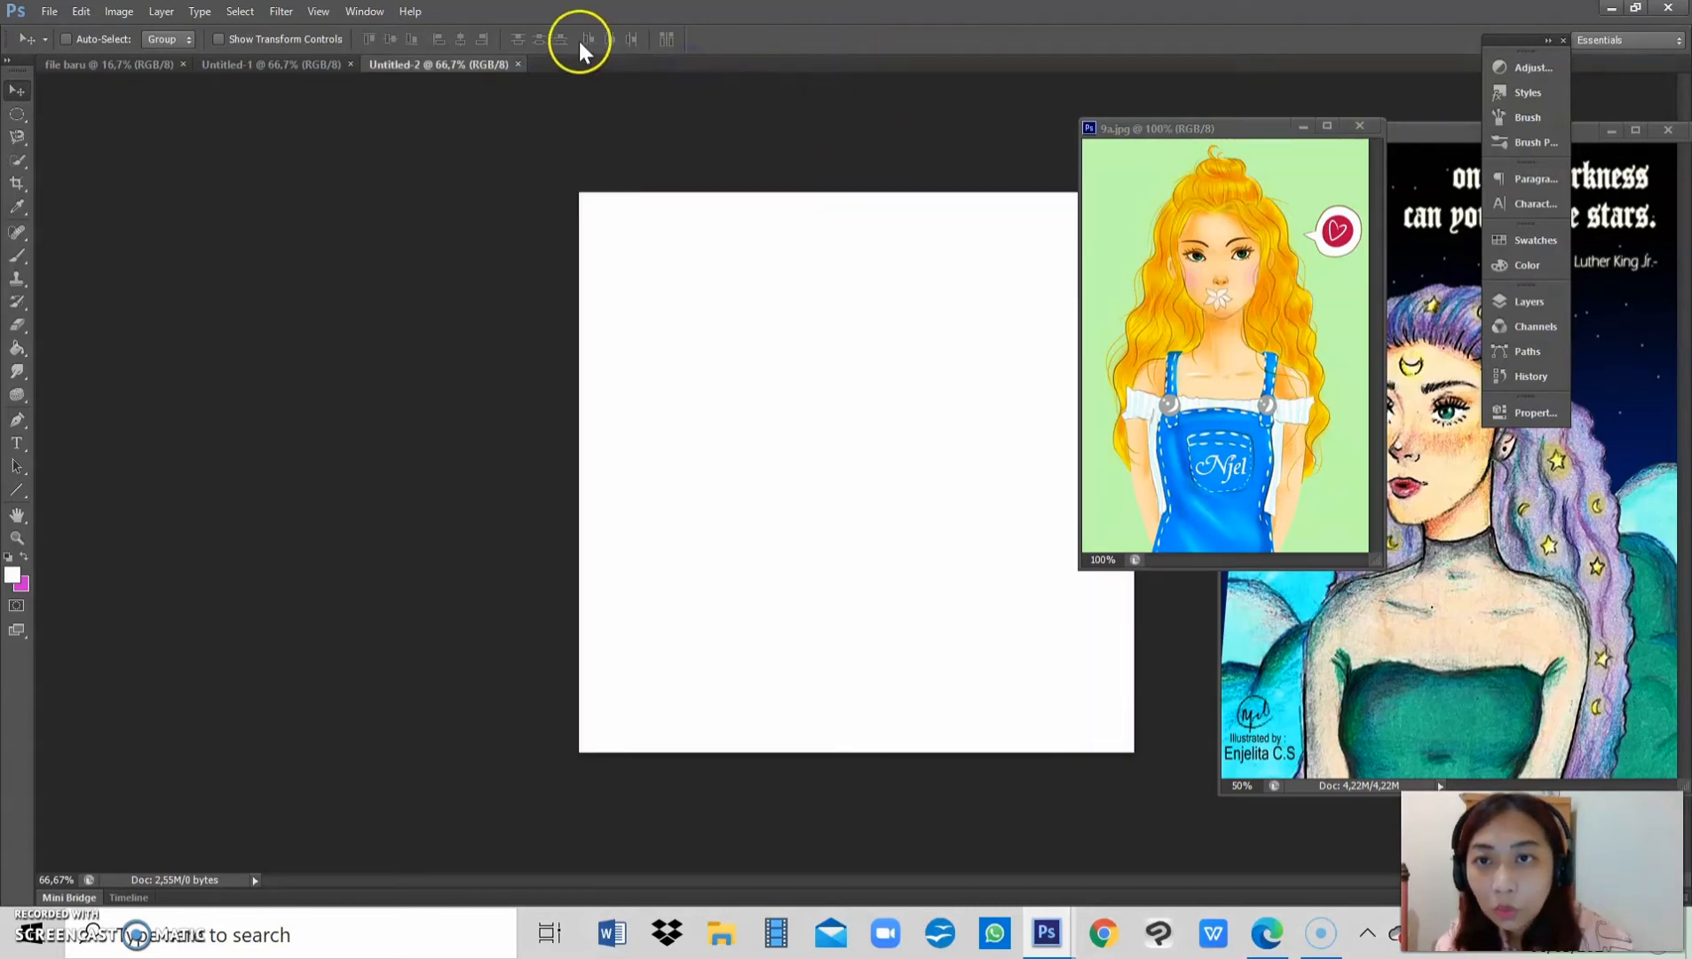
click(518, 64)
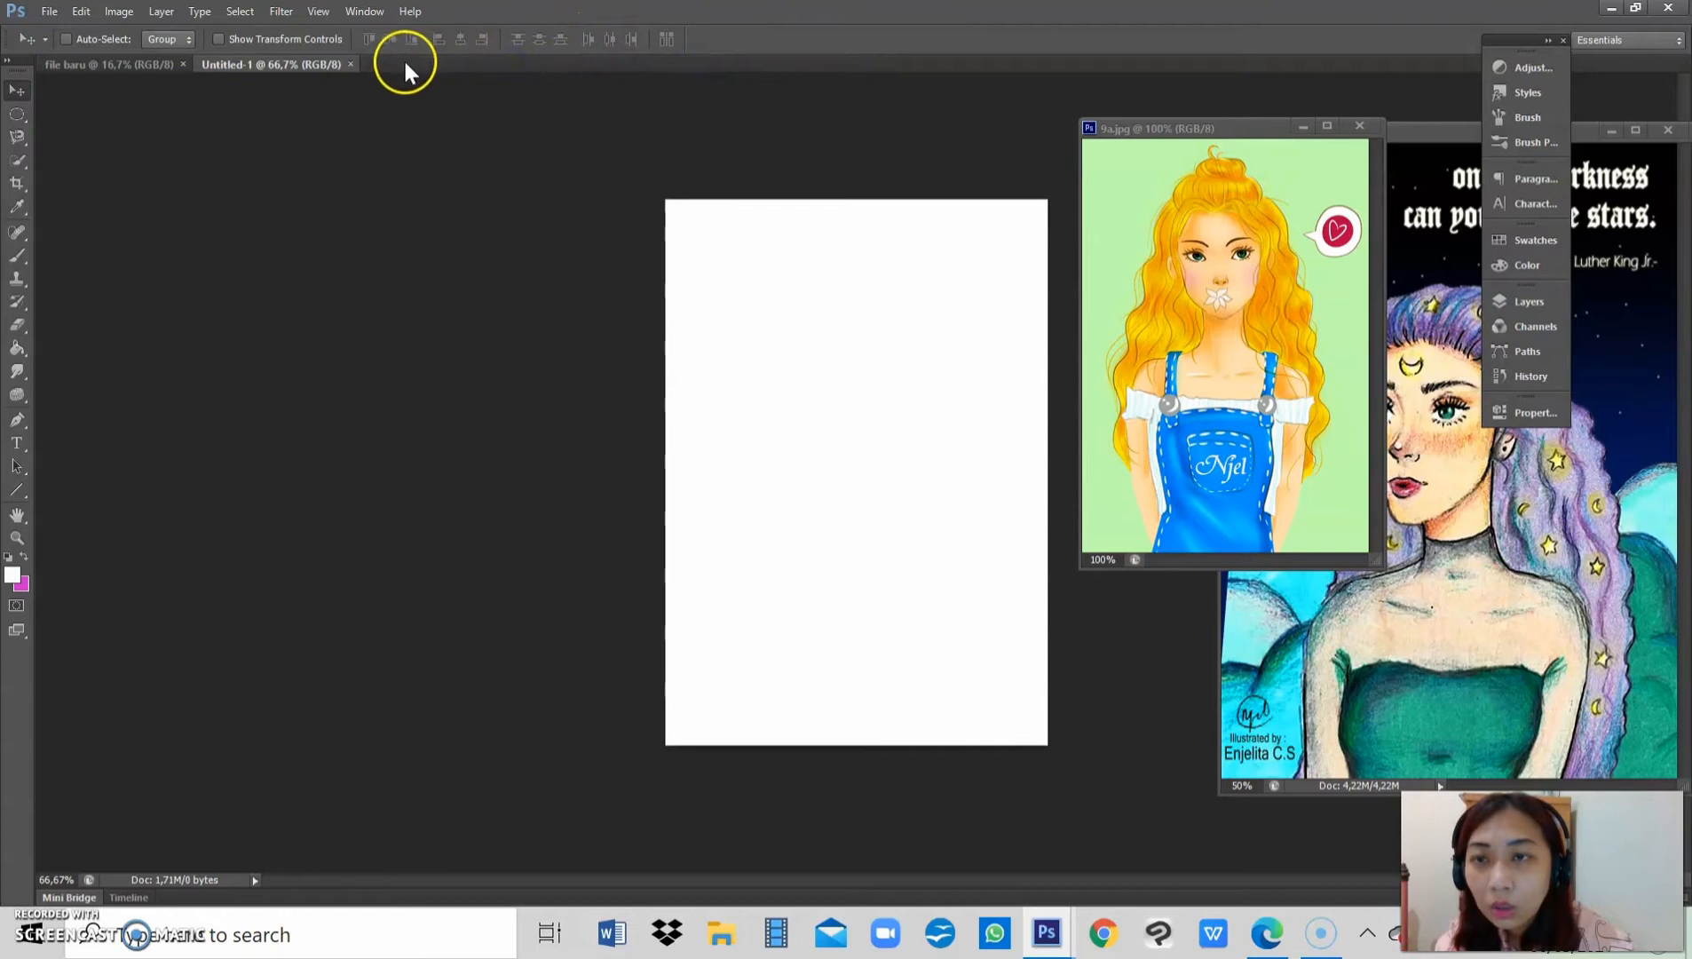
click(350, 64)
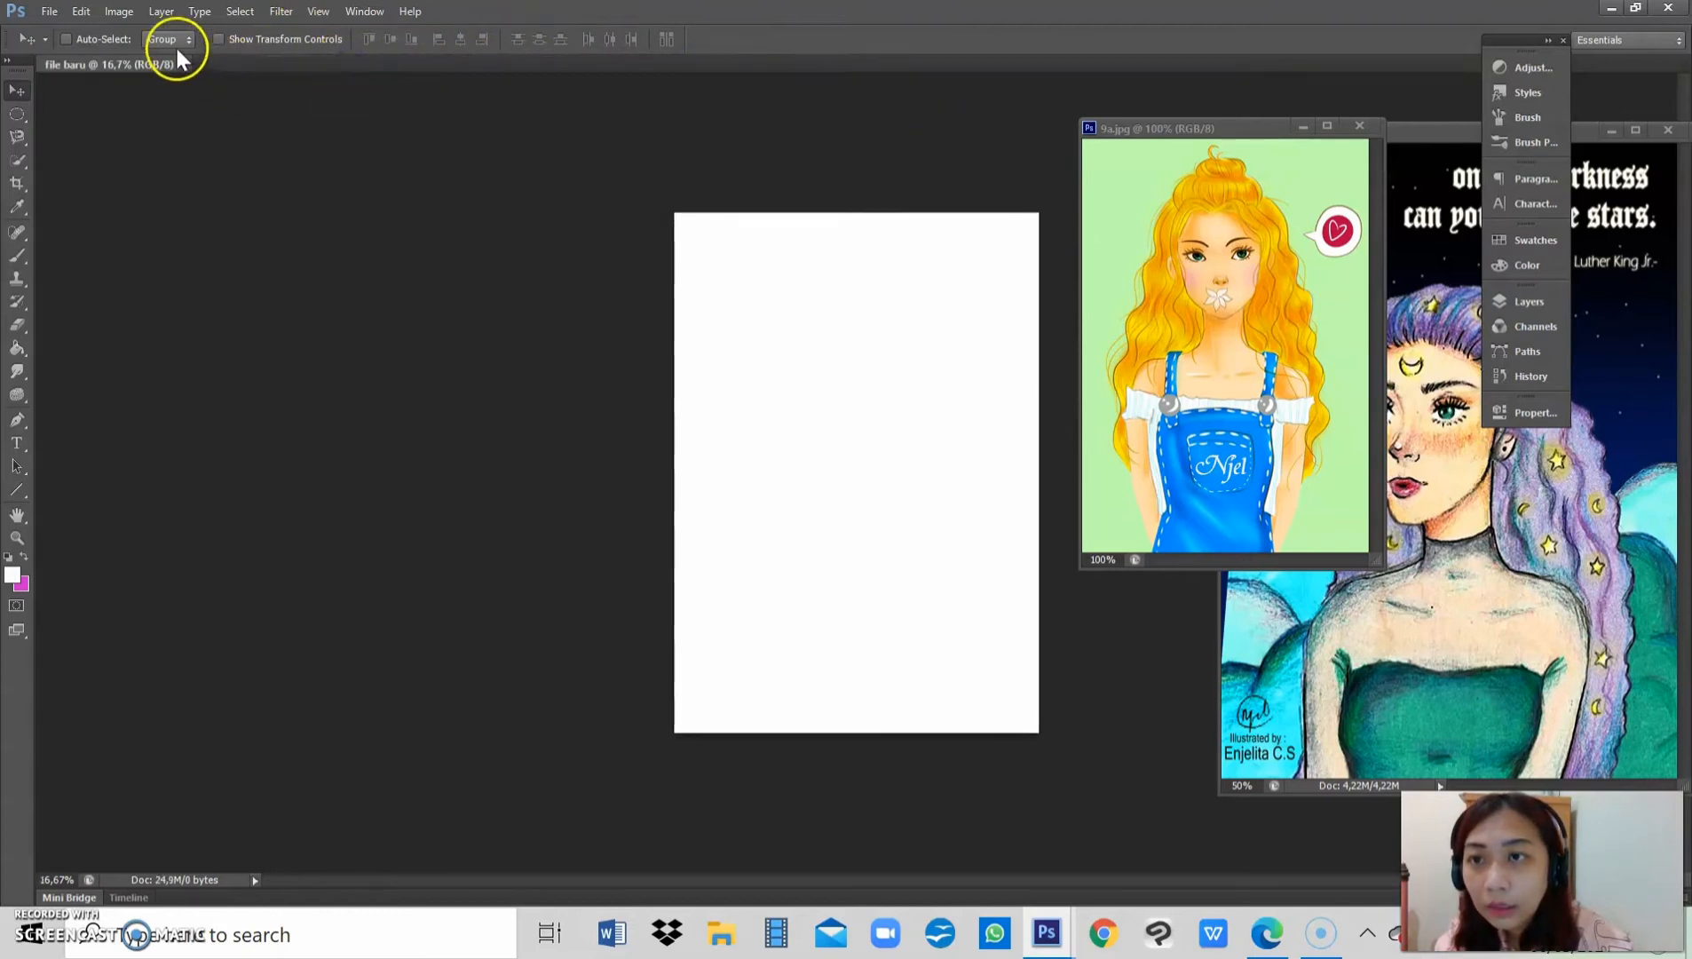
click(182, 63)
Step: Create a new A4 document with the International Paper preset
click(49, 12)
click(85, 35)
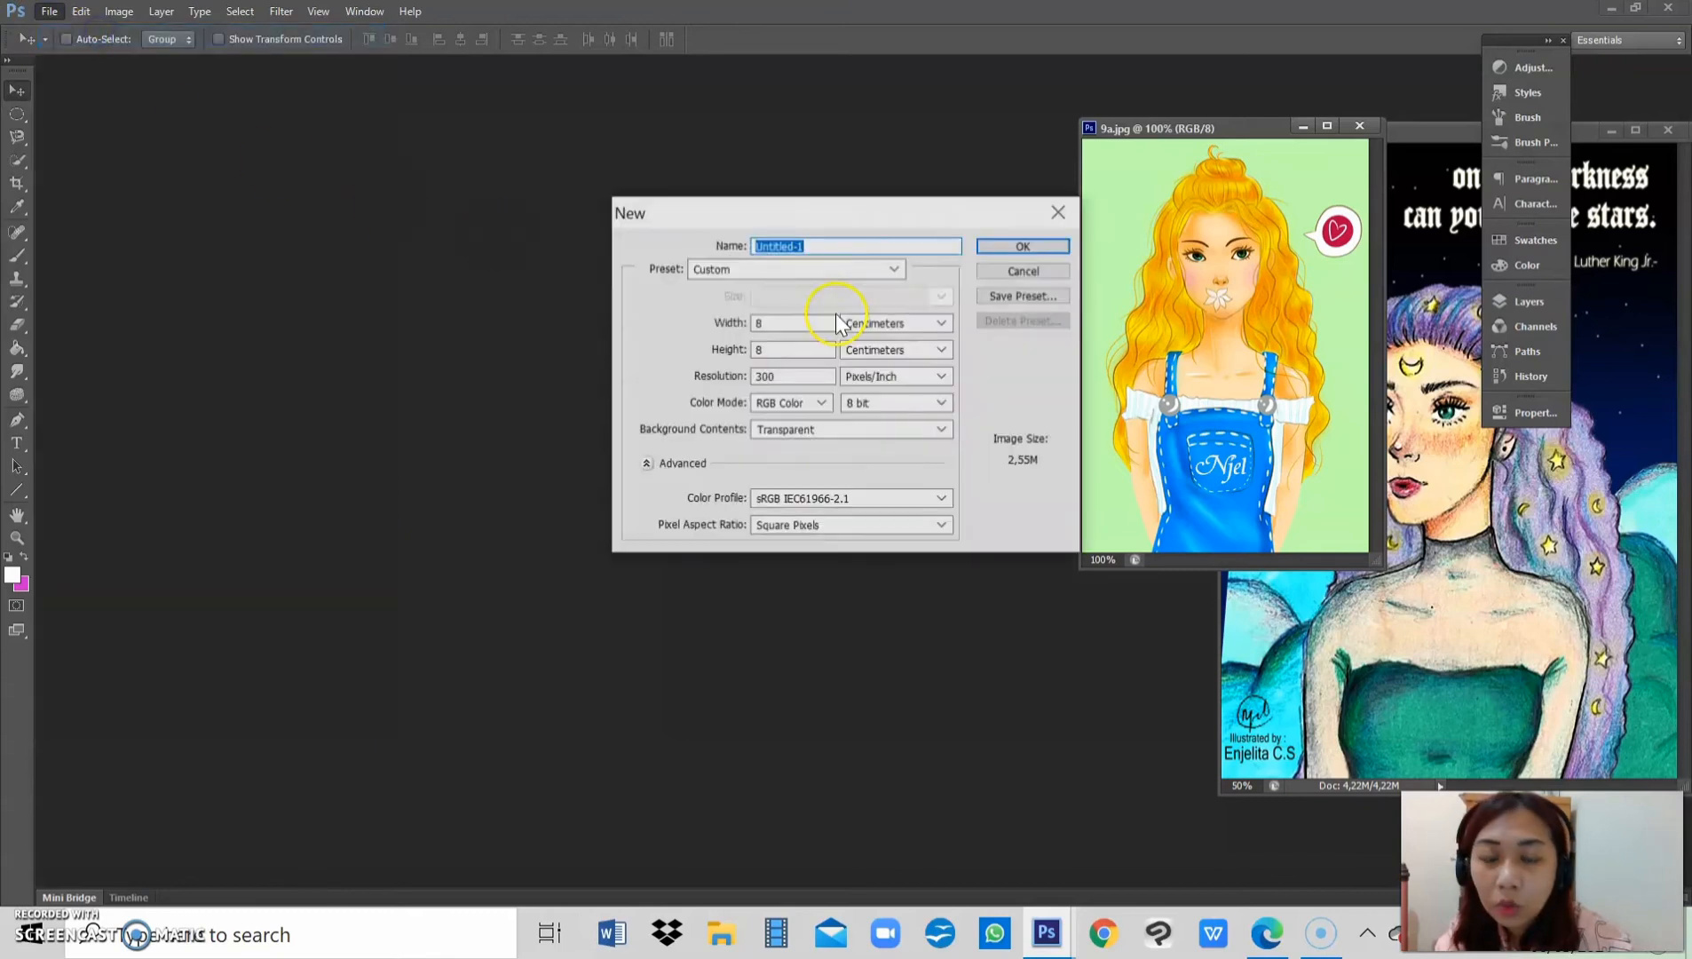
click(820, 268)
click(749, 360)
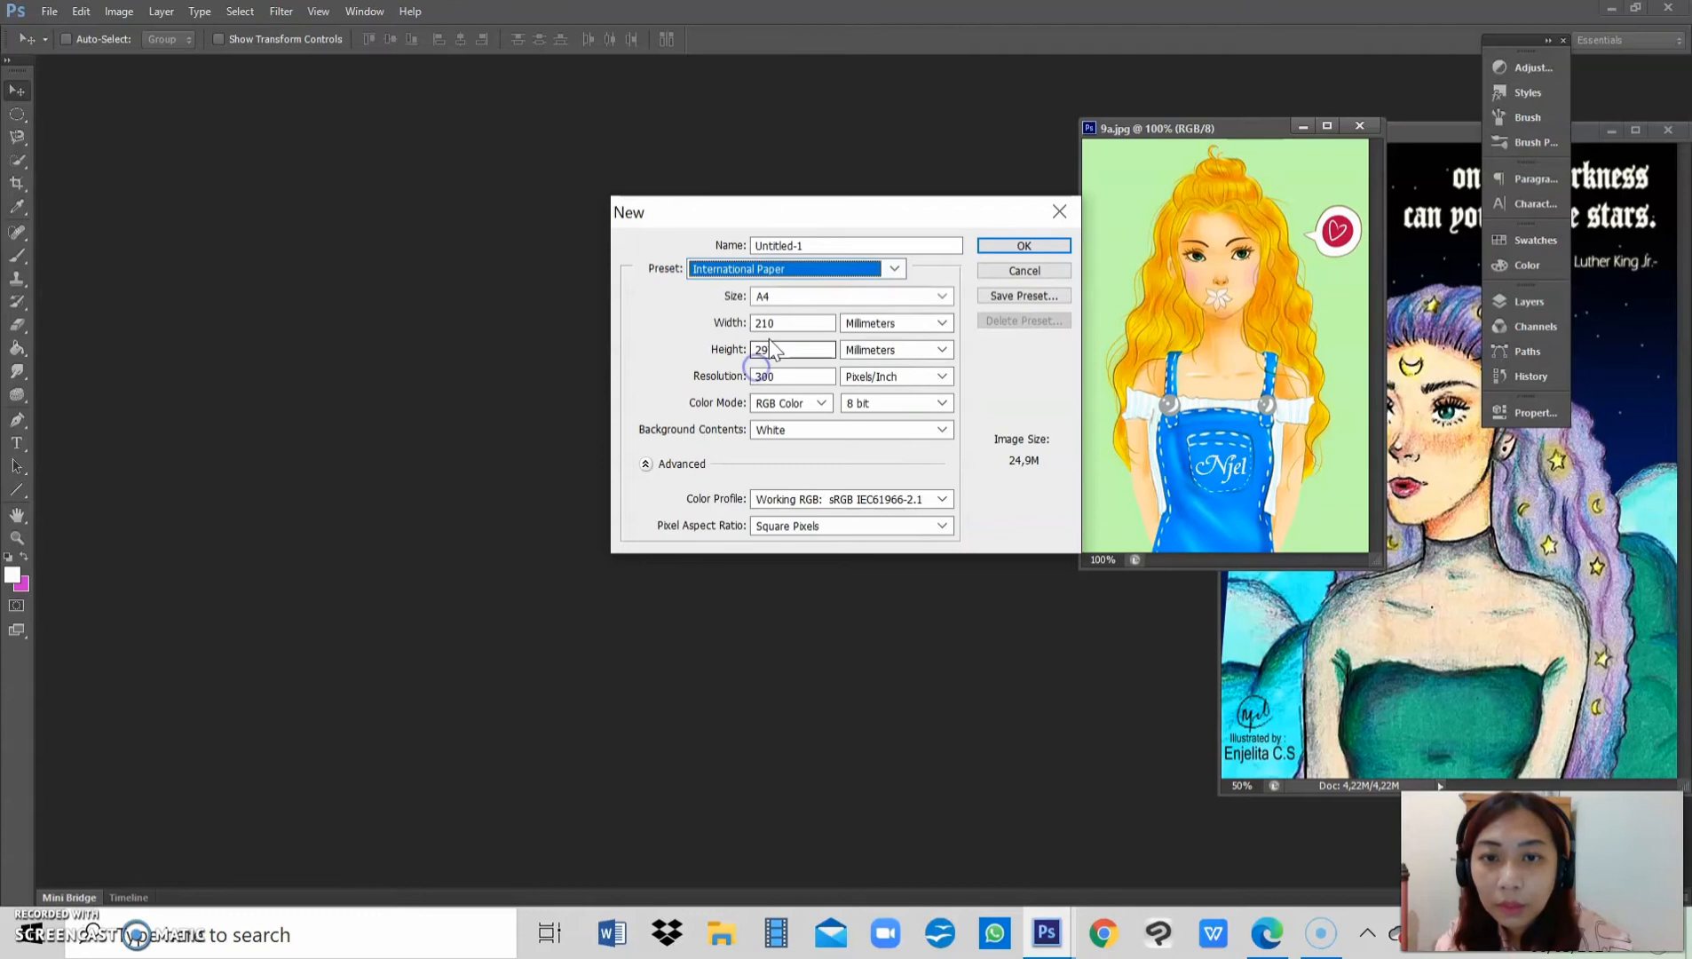
click(1025, 249)
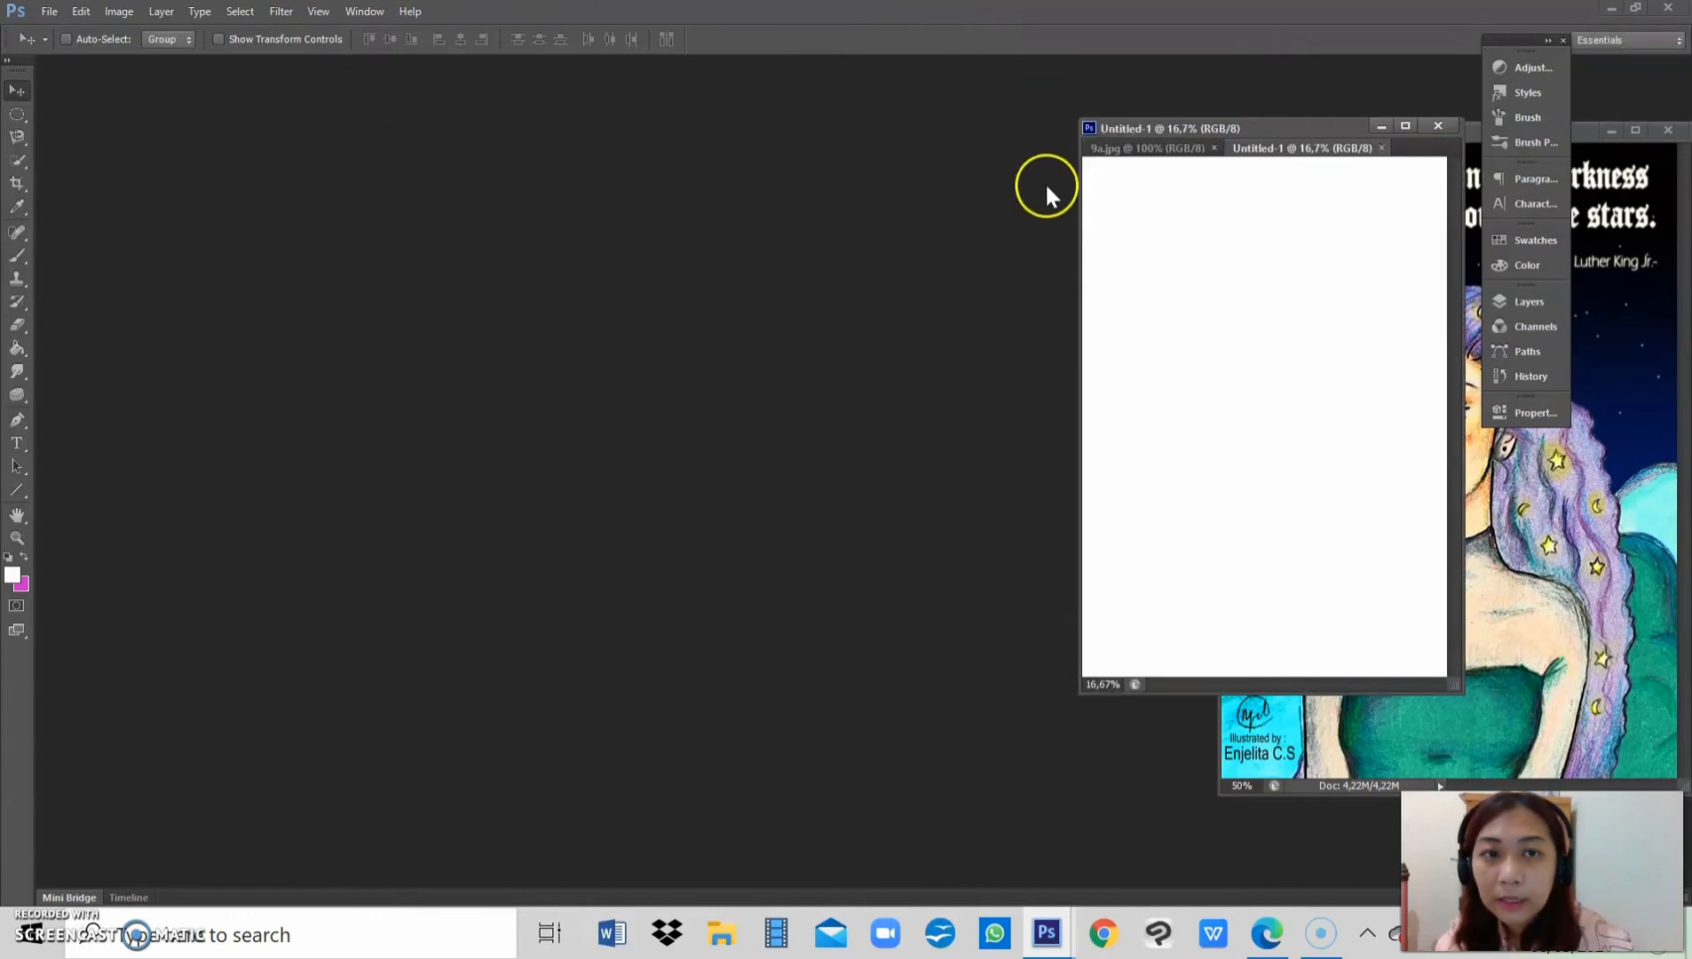
Step: Float the blank A4 document in its own enlarged, fit-to-screen window and arrange it side by side with 9a.jpg and 10.jpg
drag(1315, 155, 274, 100)
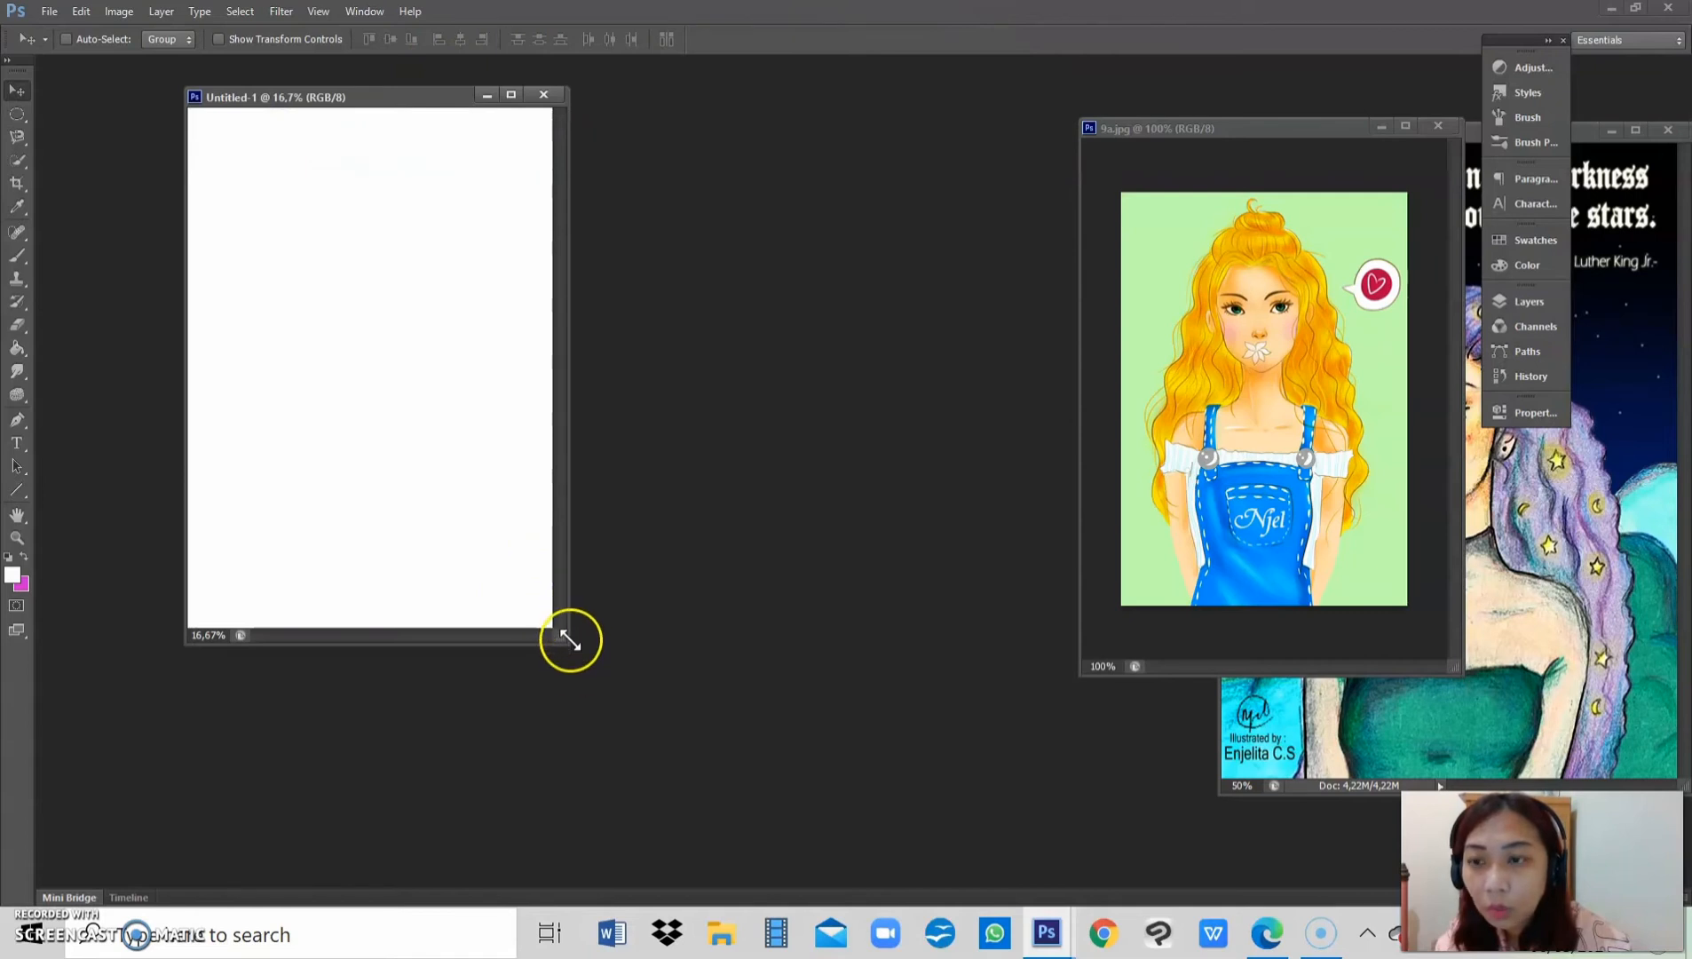
click(17, 538)
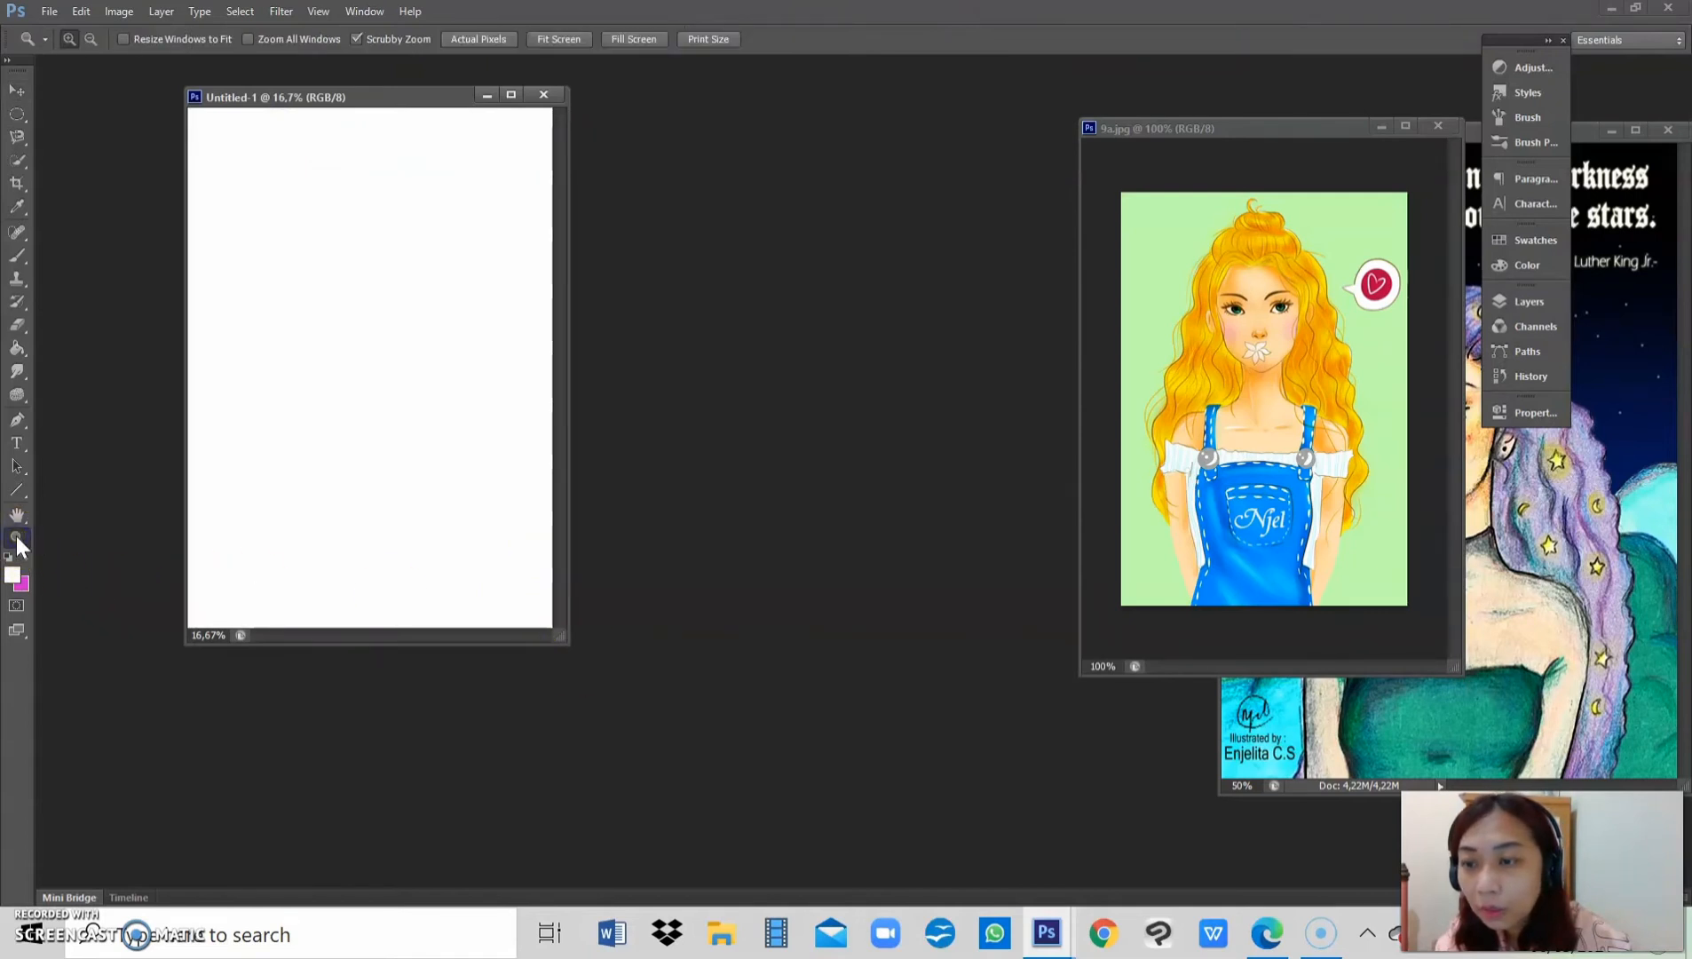
click(573, 41)
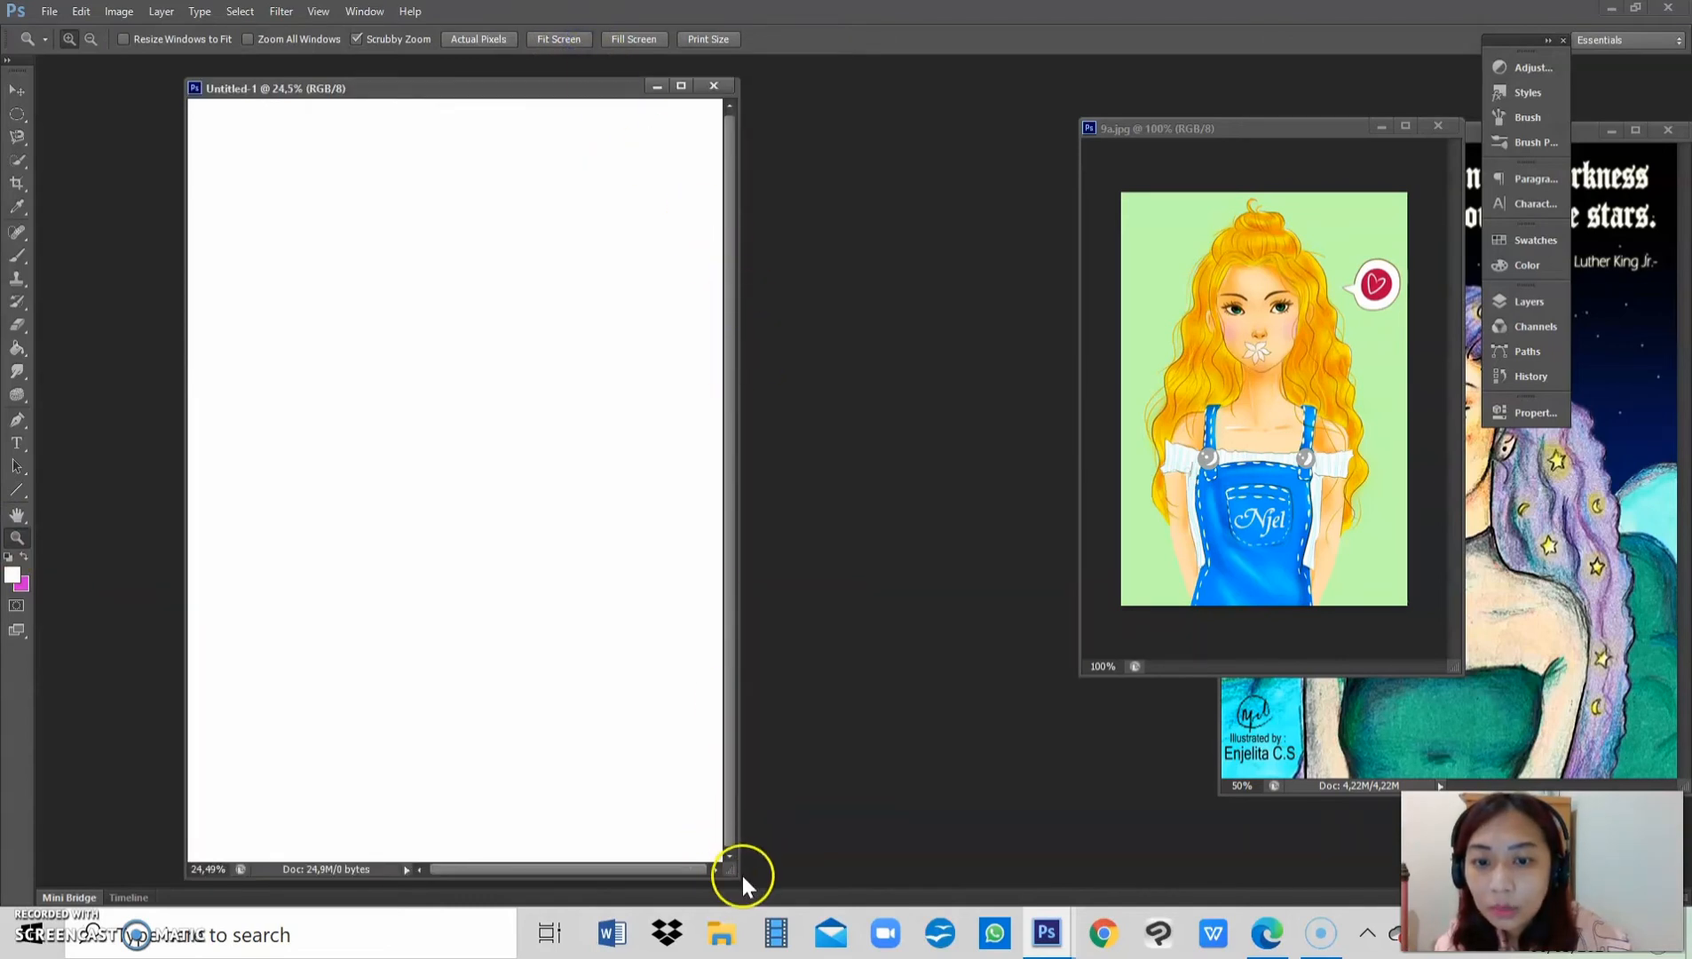
drag(736, 874, 764, 888)
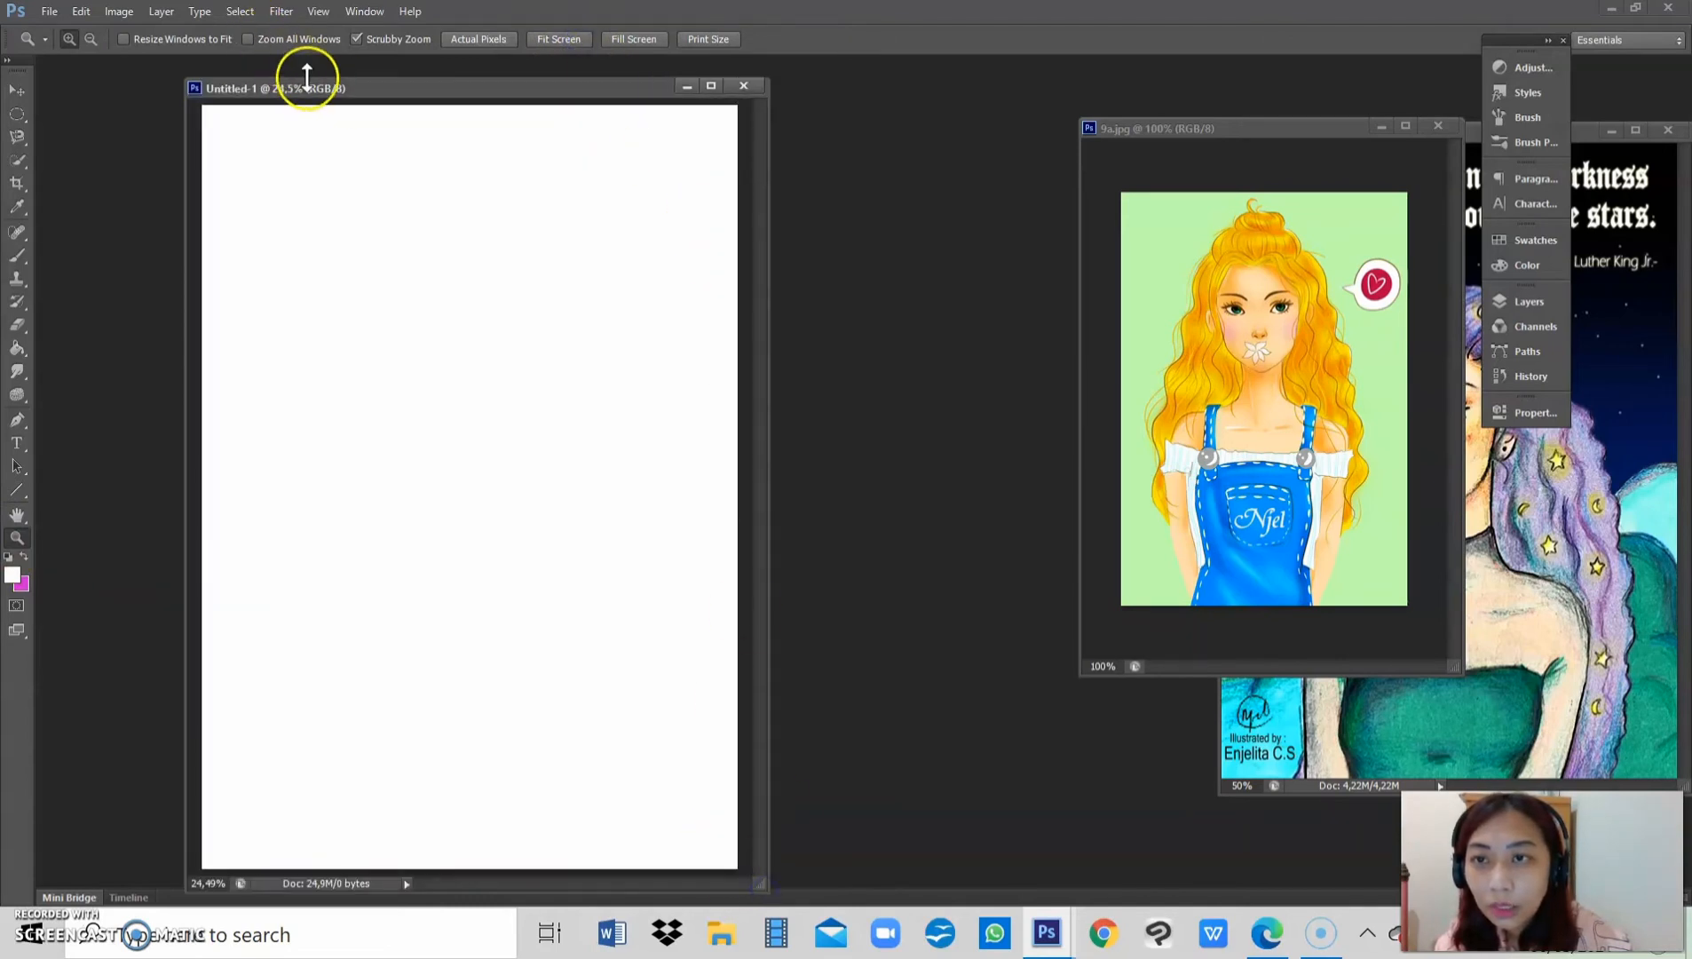
drag(327, 89, 279, 82)
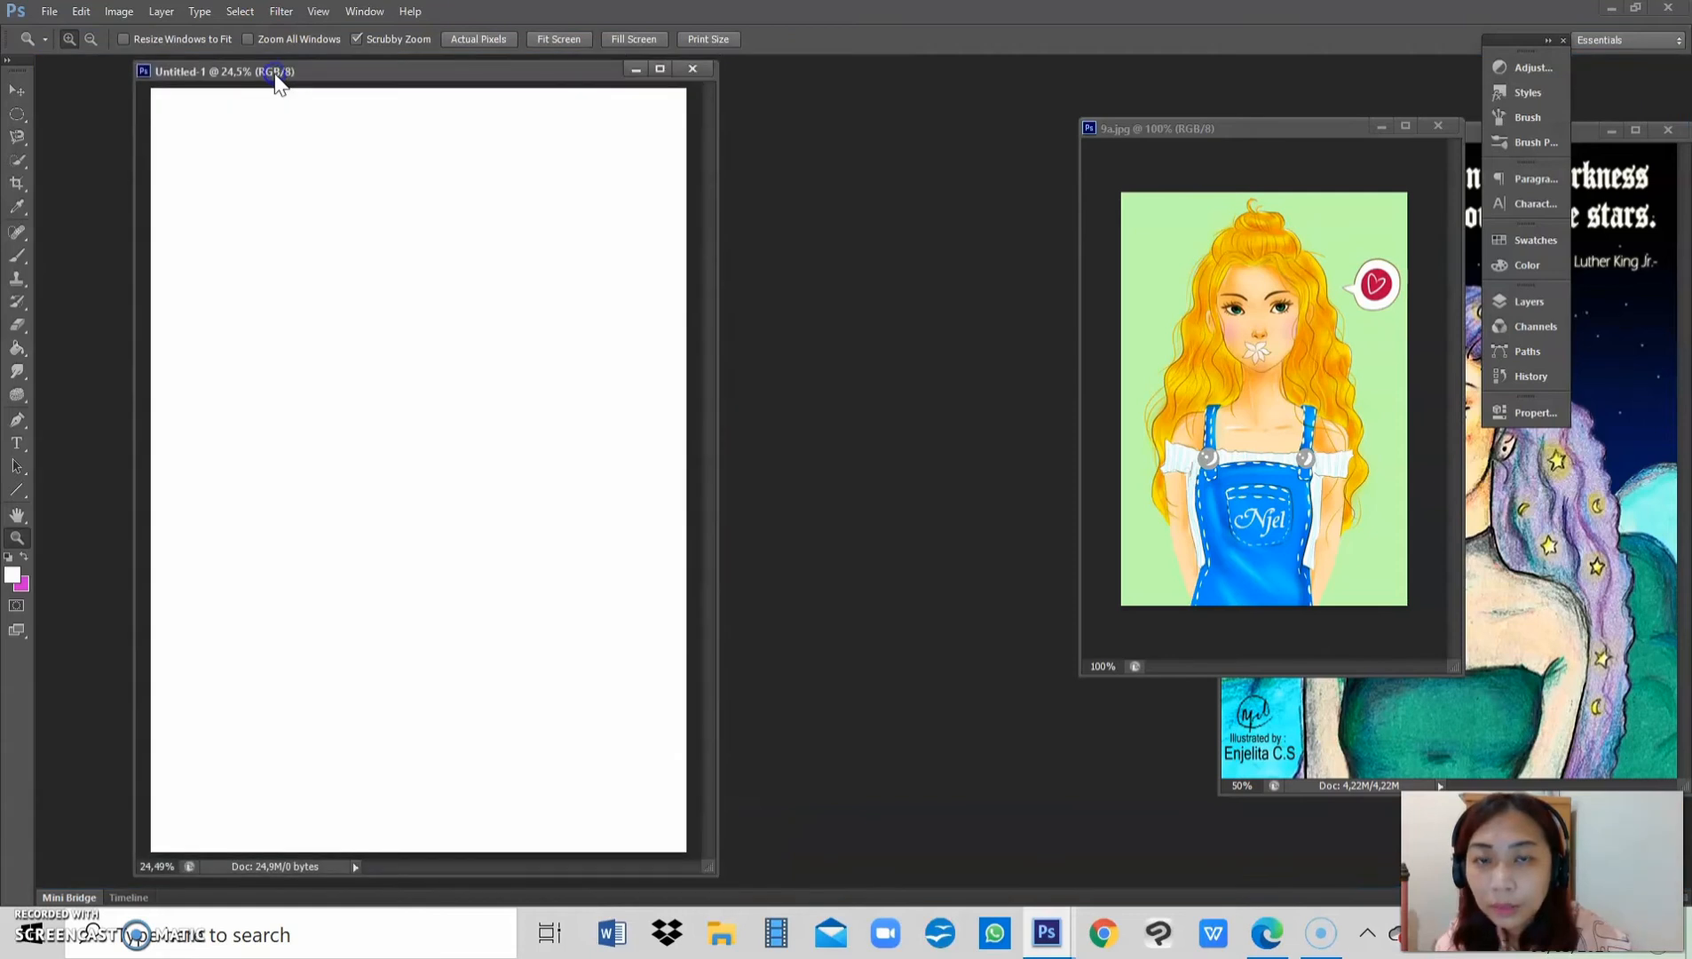
drag(1223, 124, 902, 91)
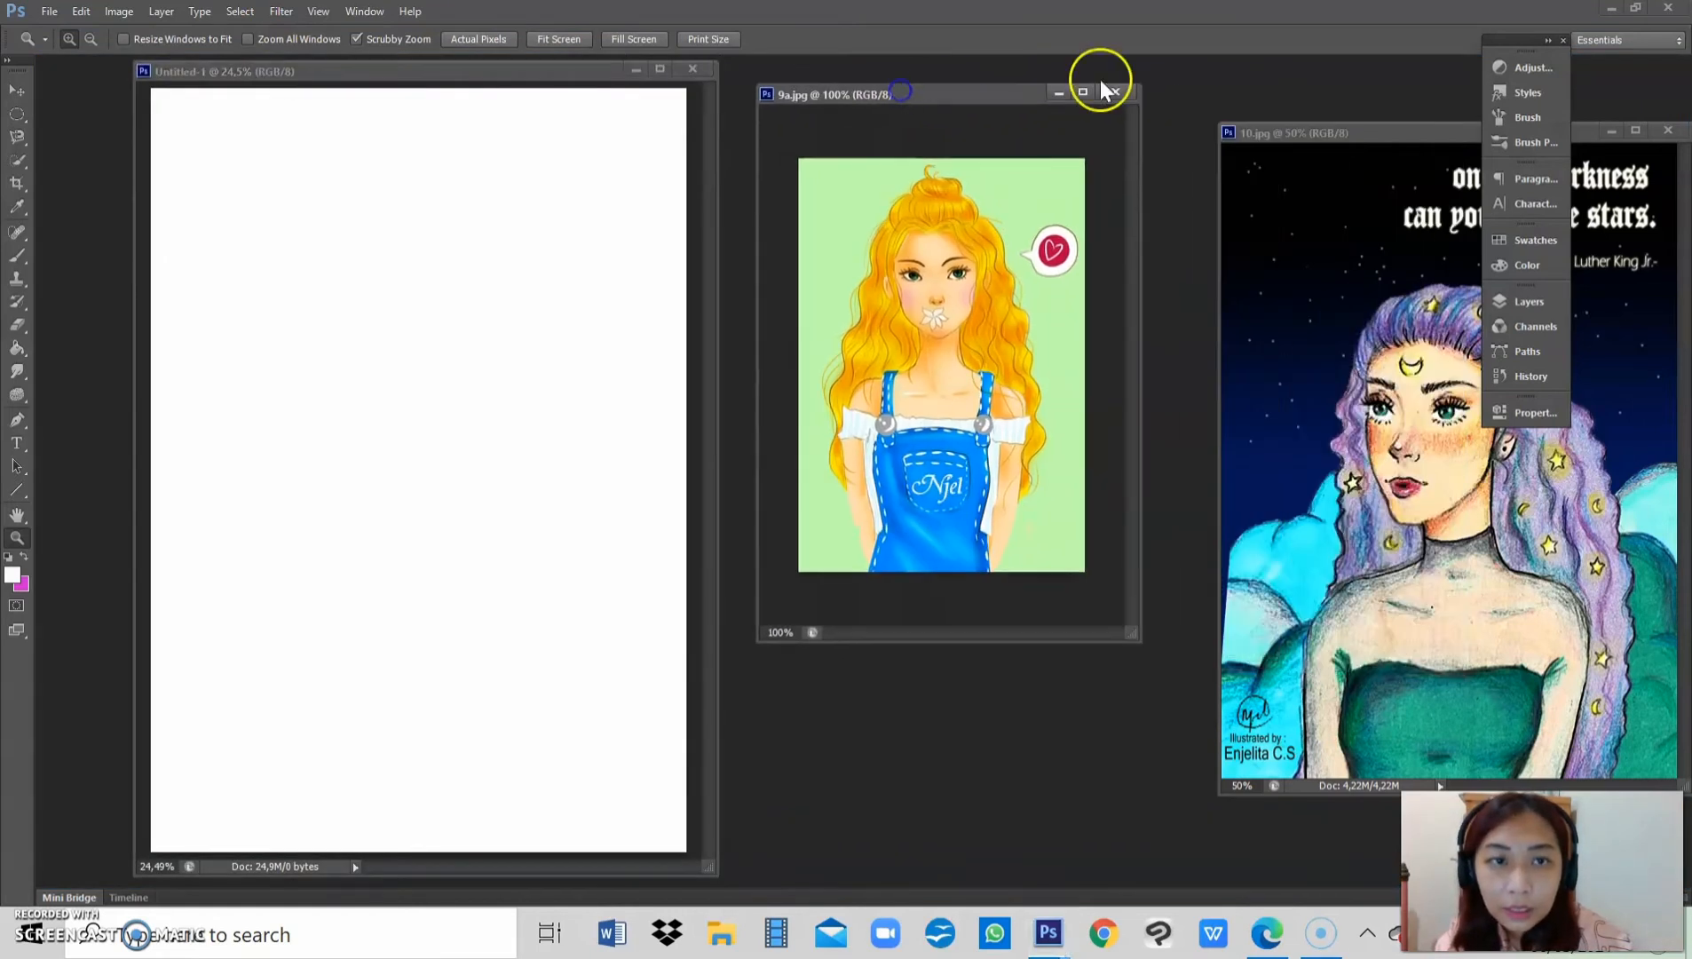
drag(1326, 134, 1261, 89)
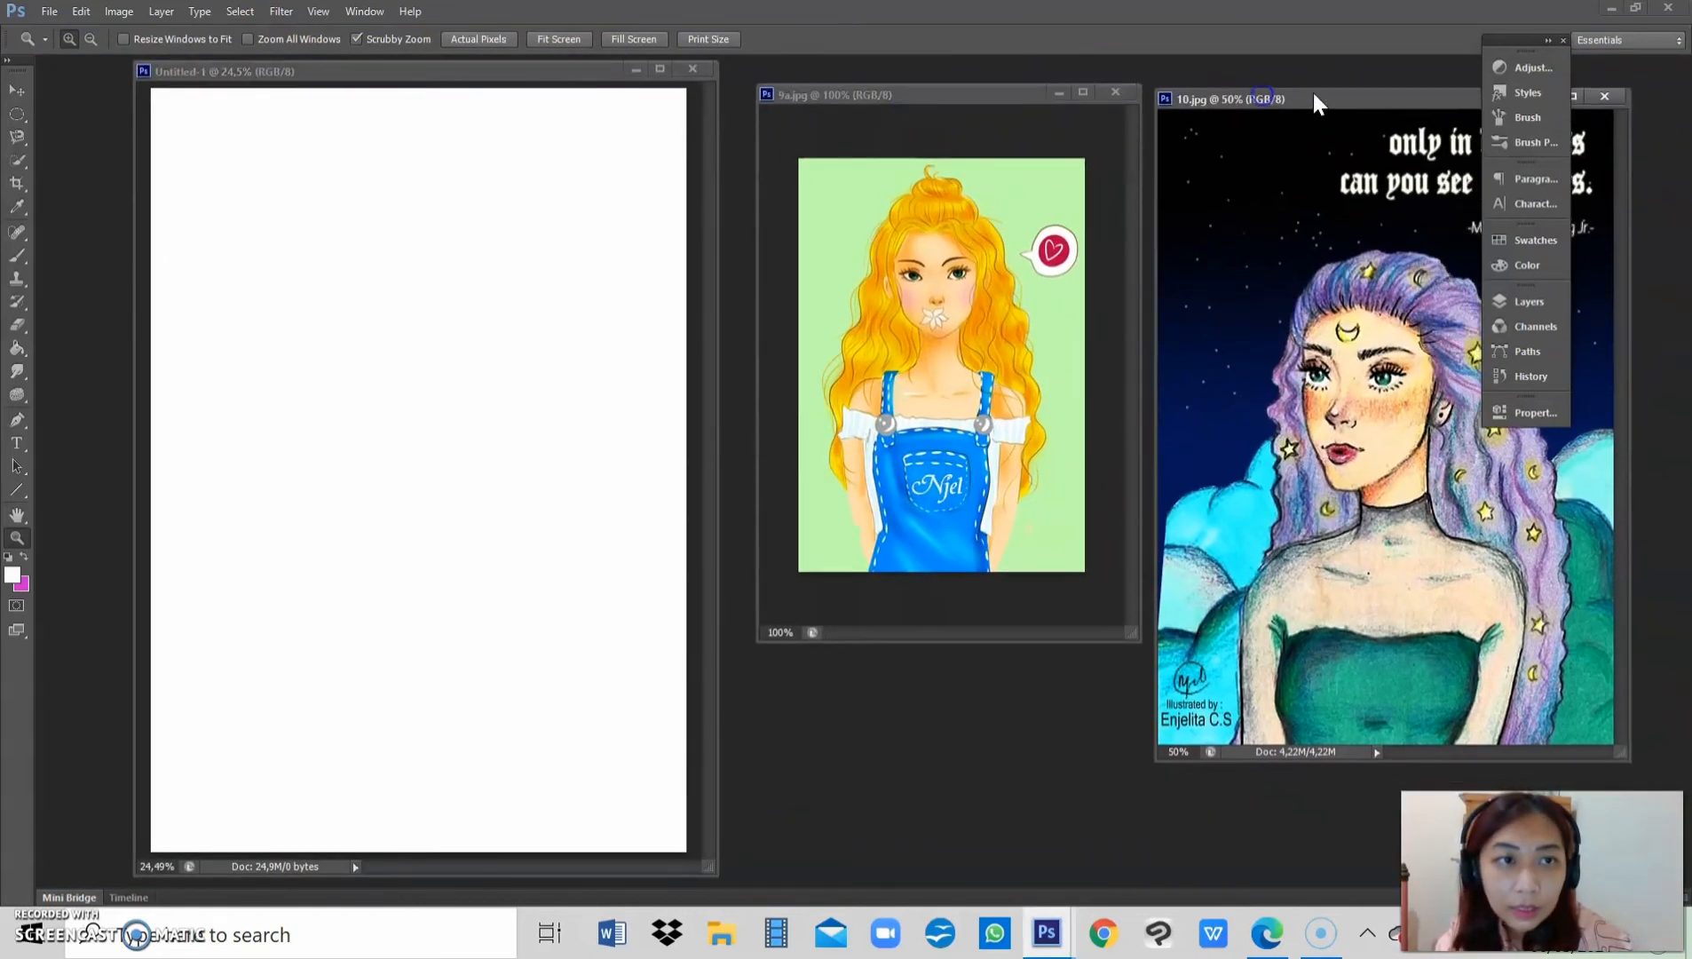
Step: Copy the 9a.jpg picture twice in a row into the A4 page's upper-left corner and the 10.jpg picture once below them
click(16, 93)
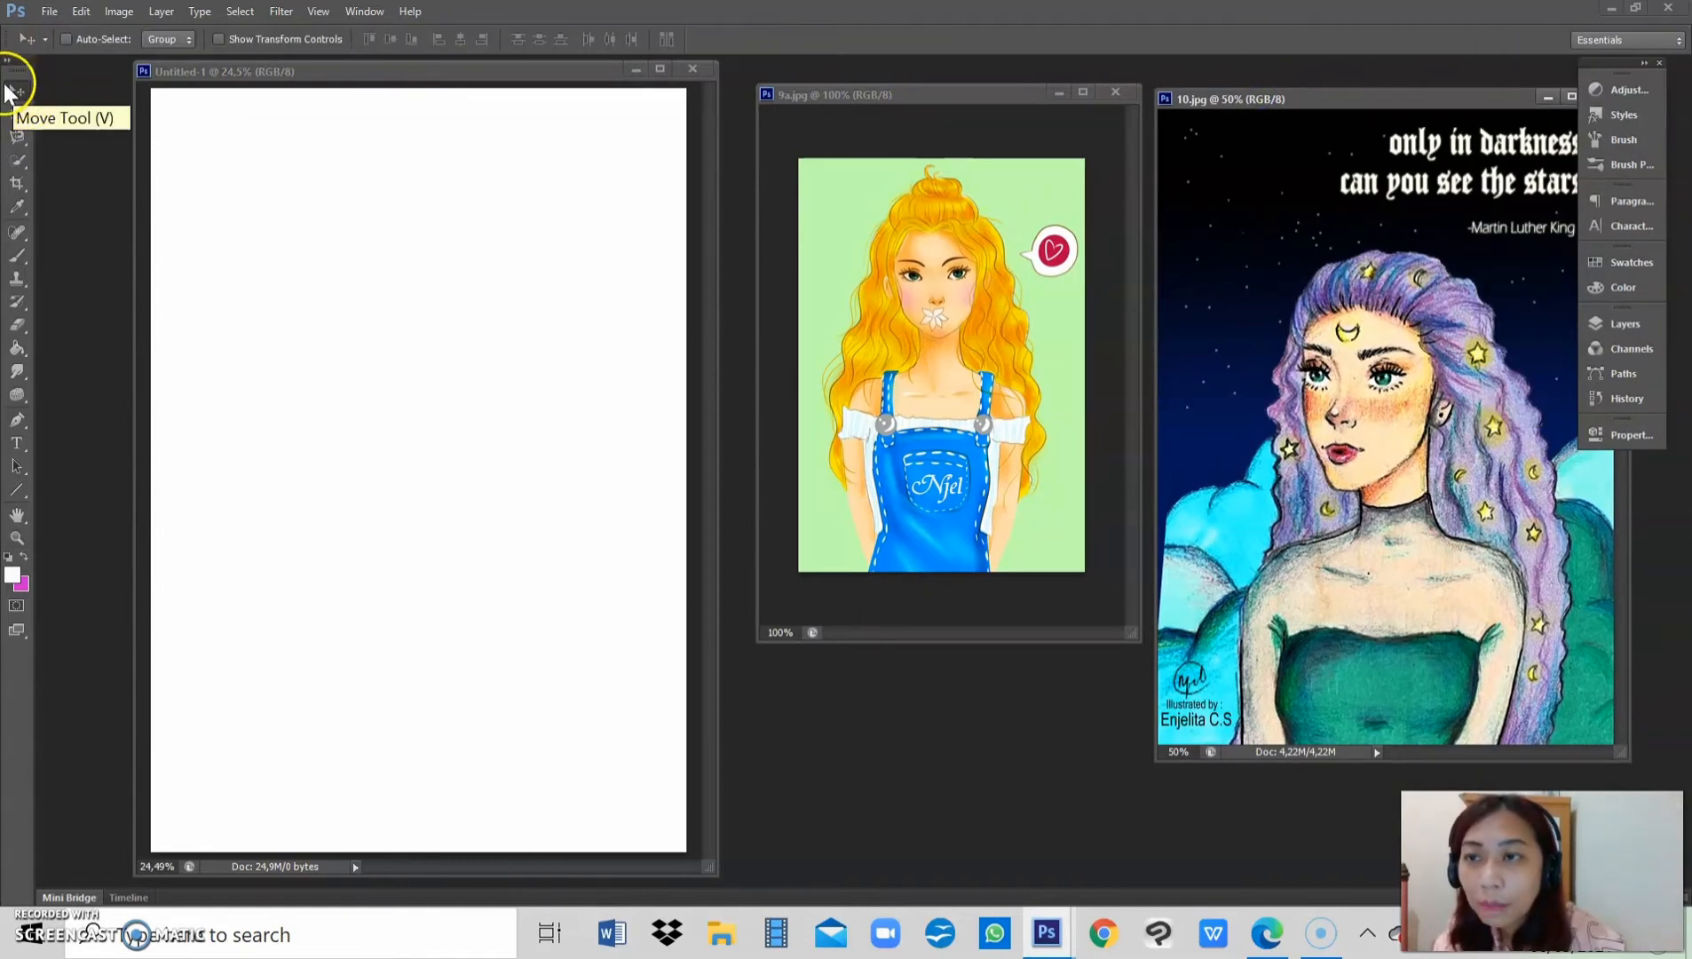
click(900, 235)
drag(817, 216, 204, 132)
click(952, 234)
drag(824, 212, 293, 135)
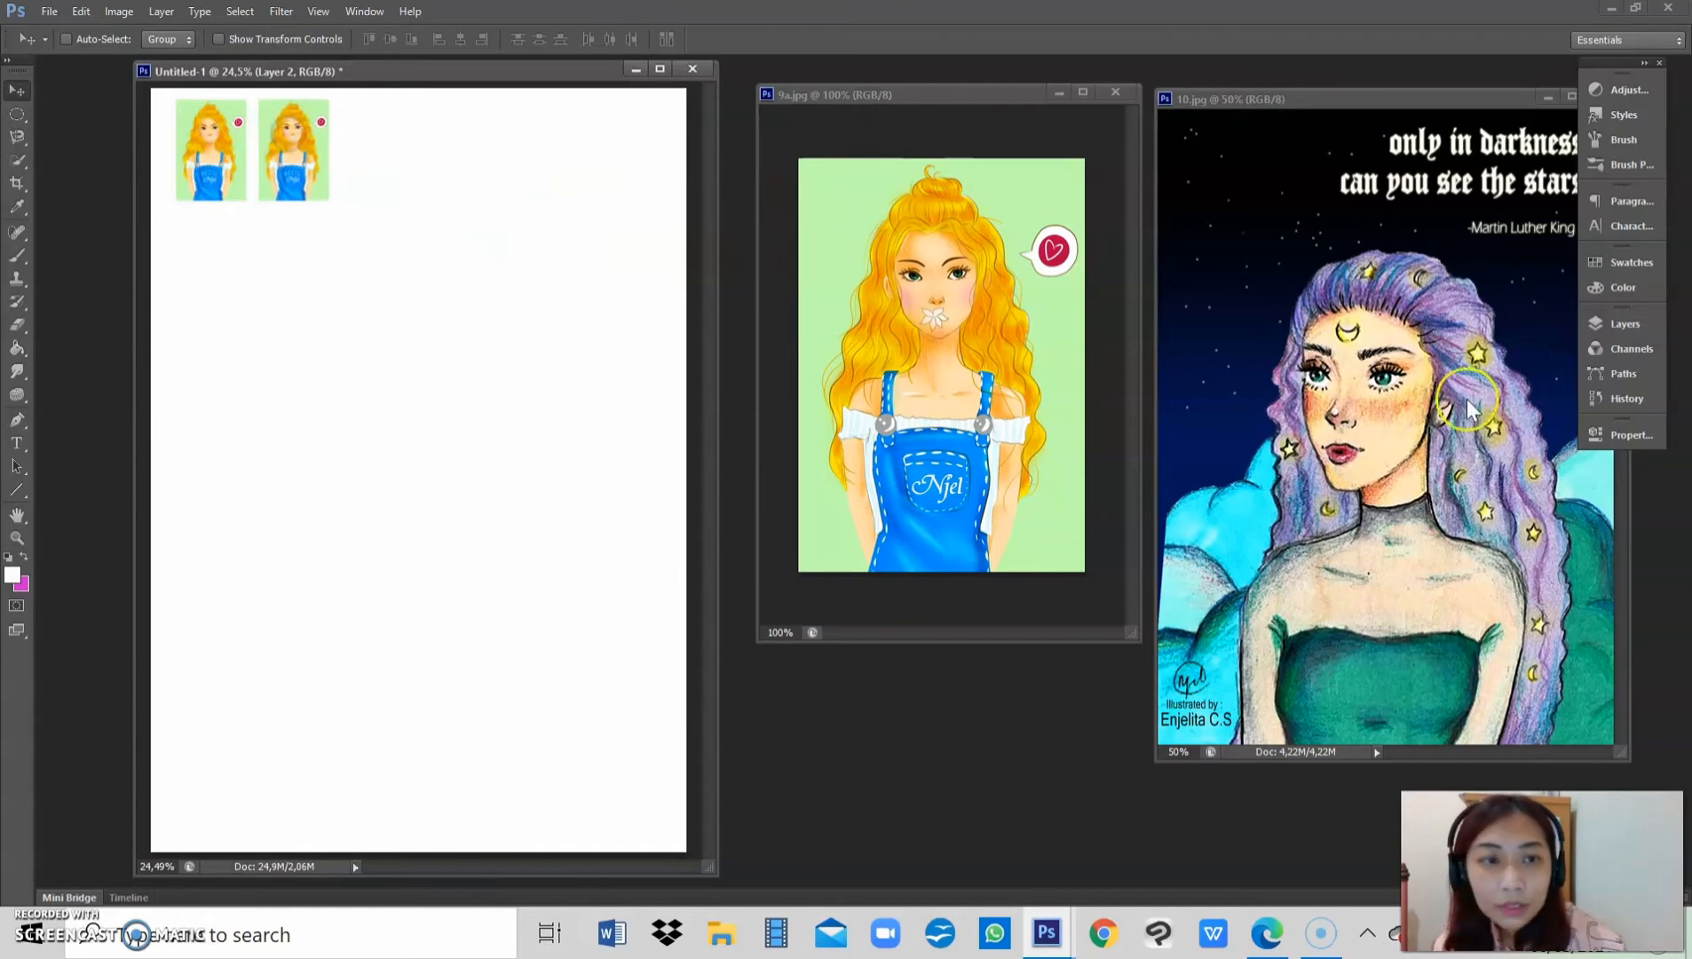
drag(1260, 287, 220, 360)
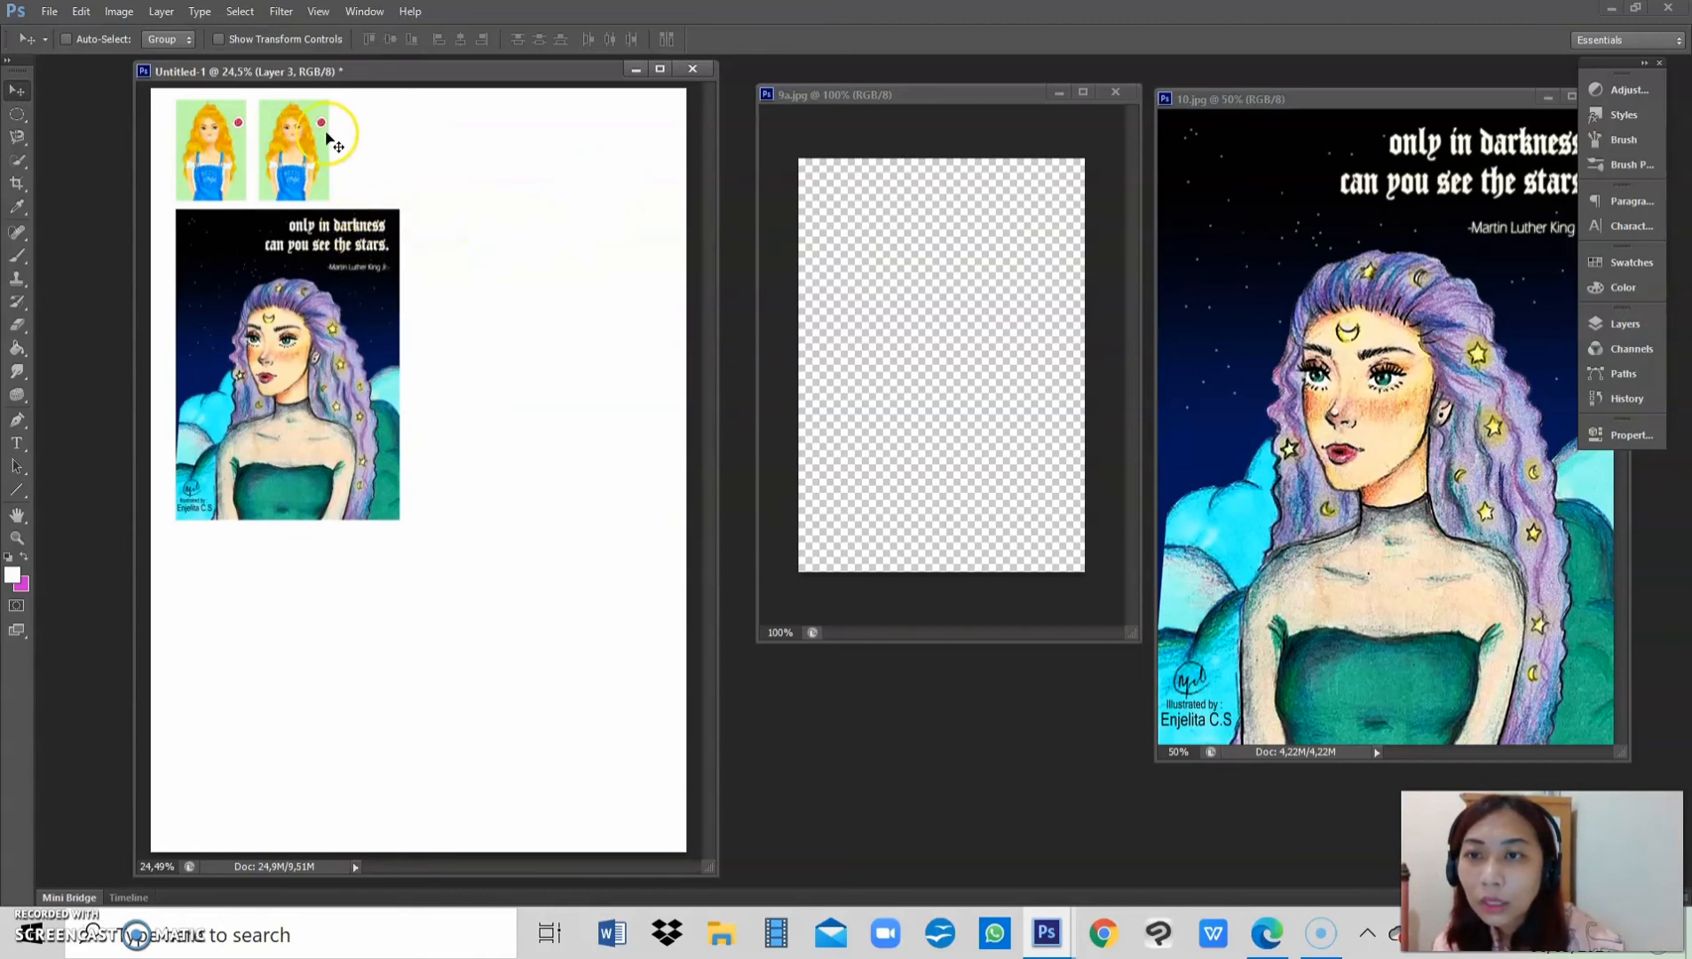
Step: Create a second A4-sized document, 210 x 297 mm with a white background, at a resolution of 150 pixels/inch
click(49, 11)
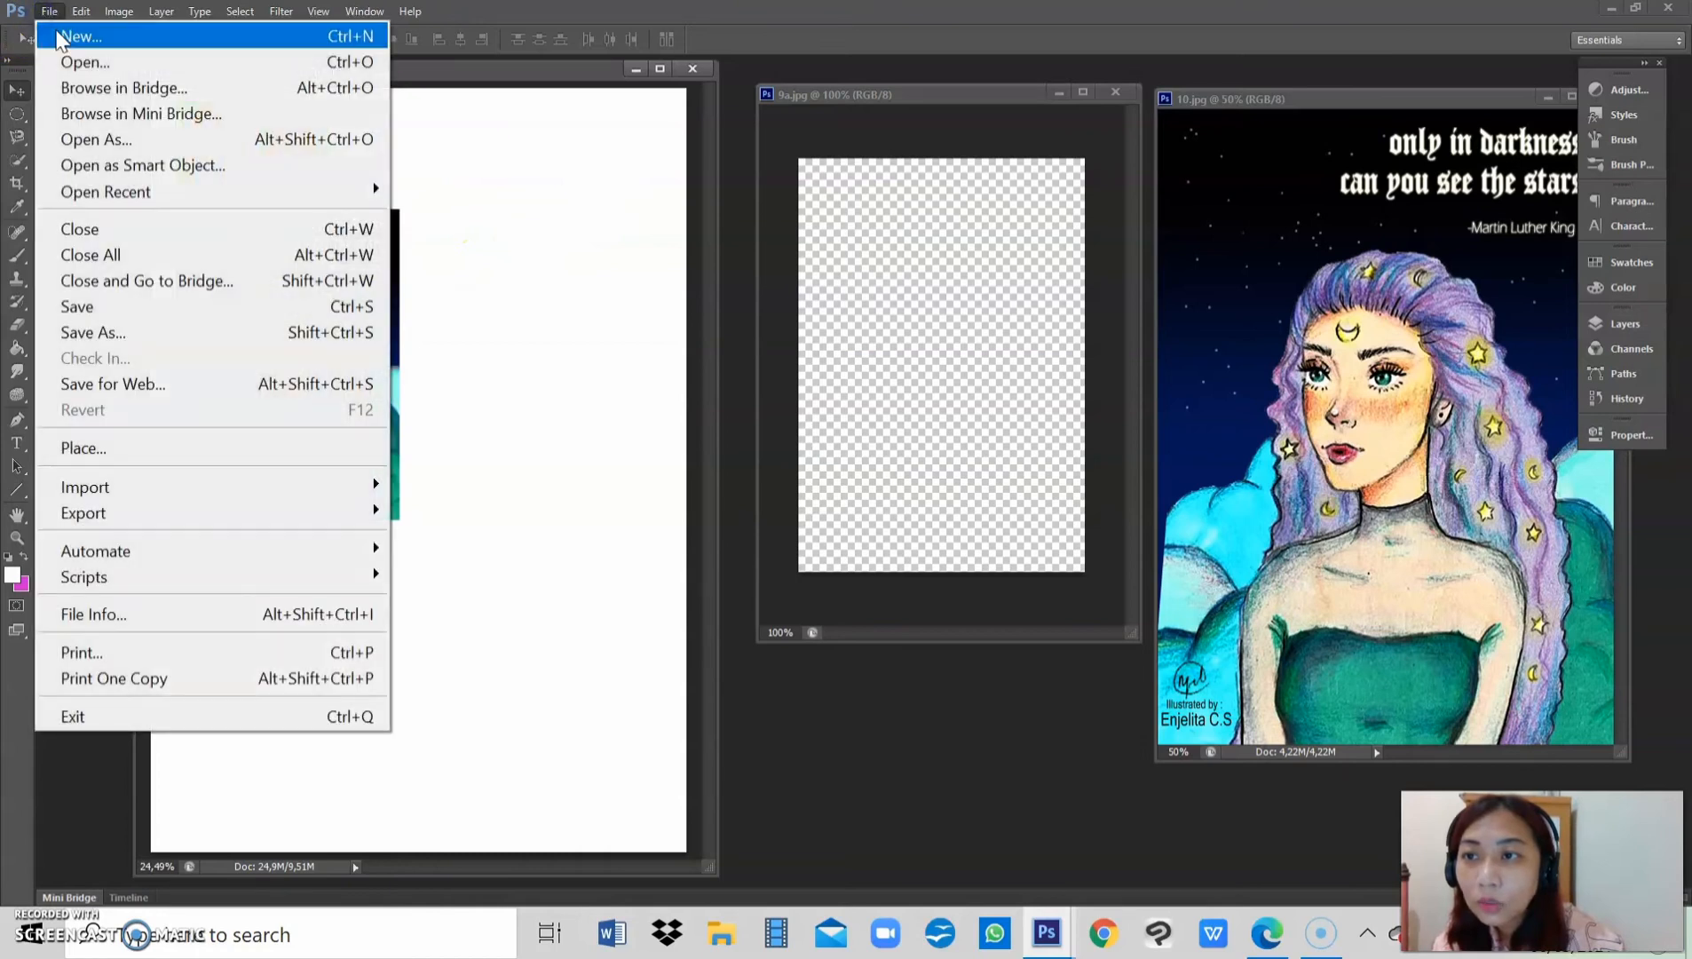
click(78, 31)
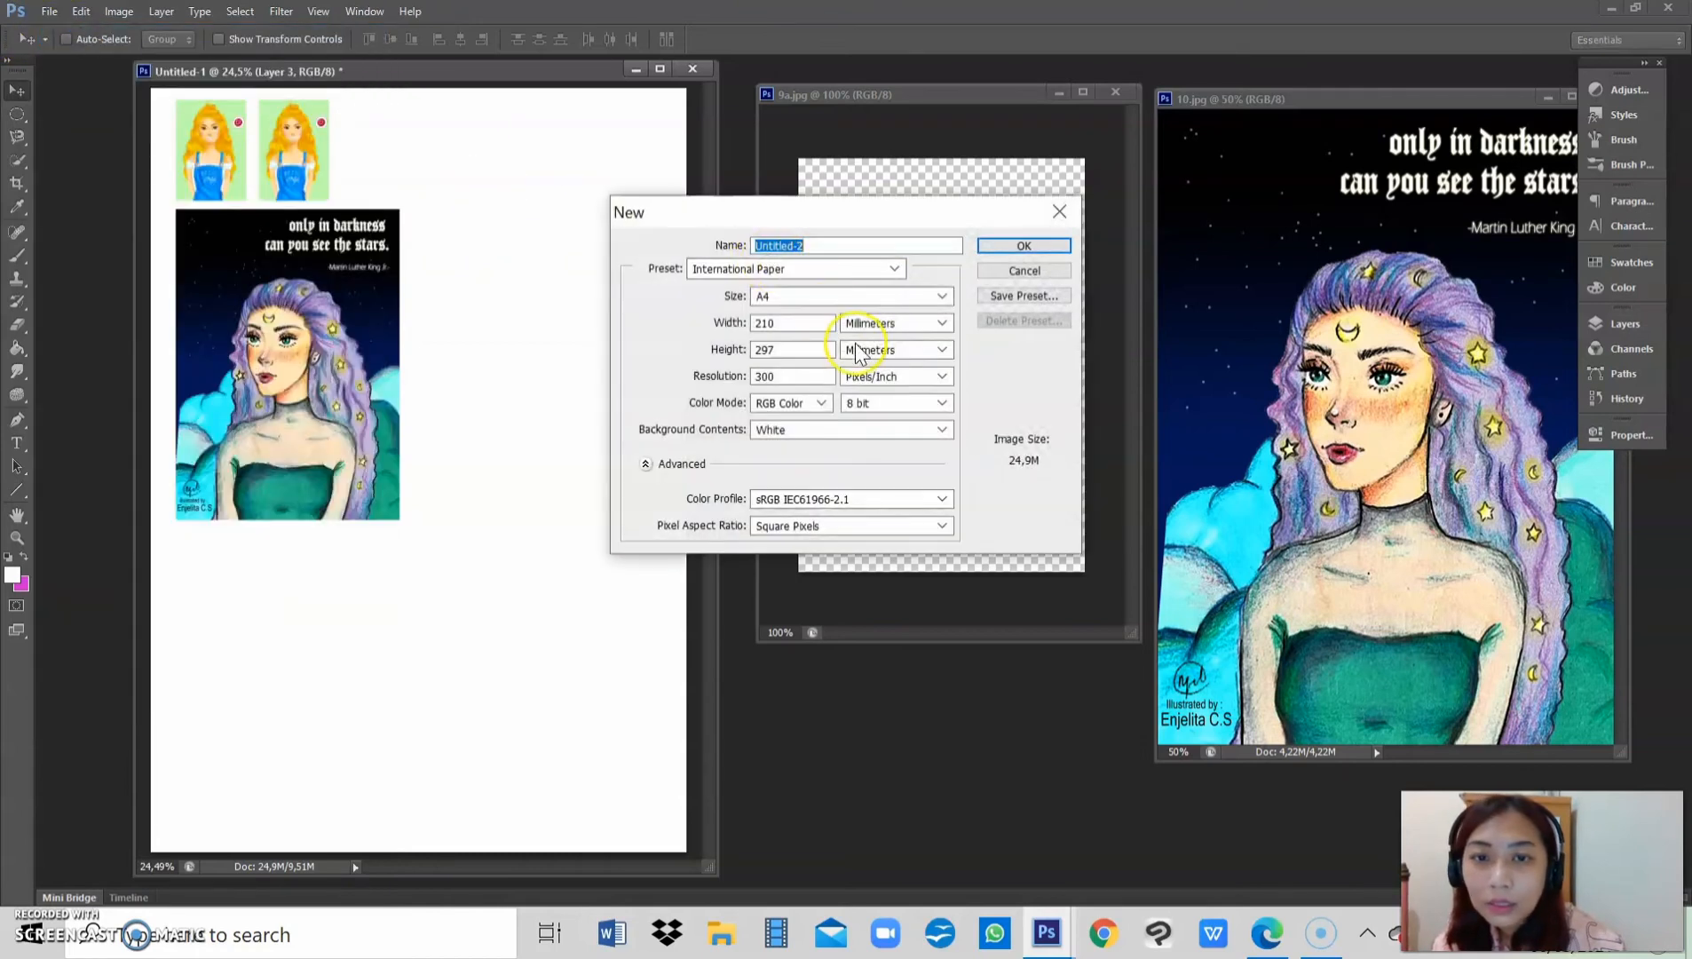
click(770, 380)
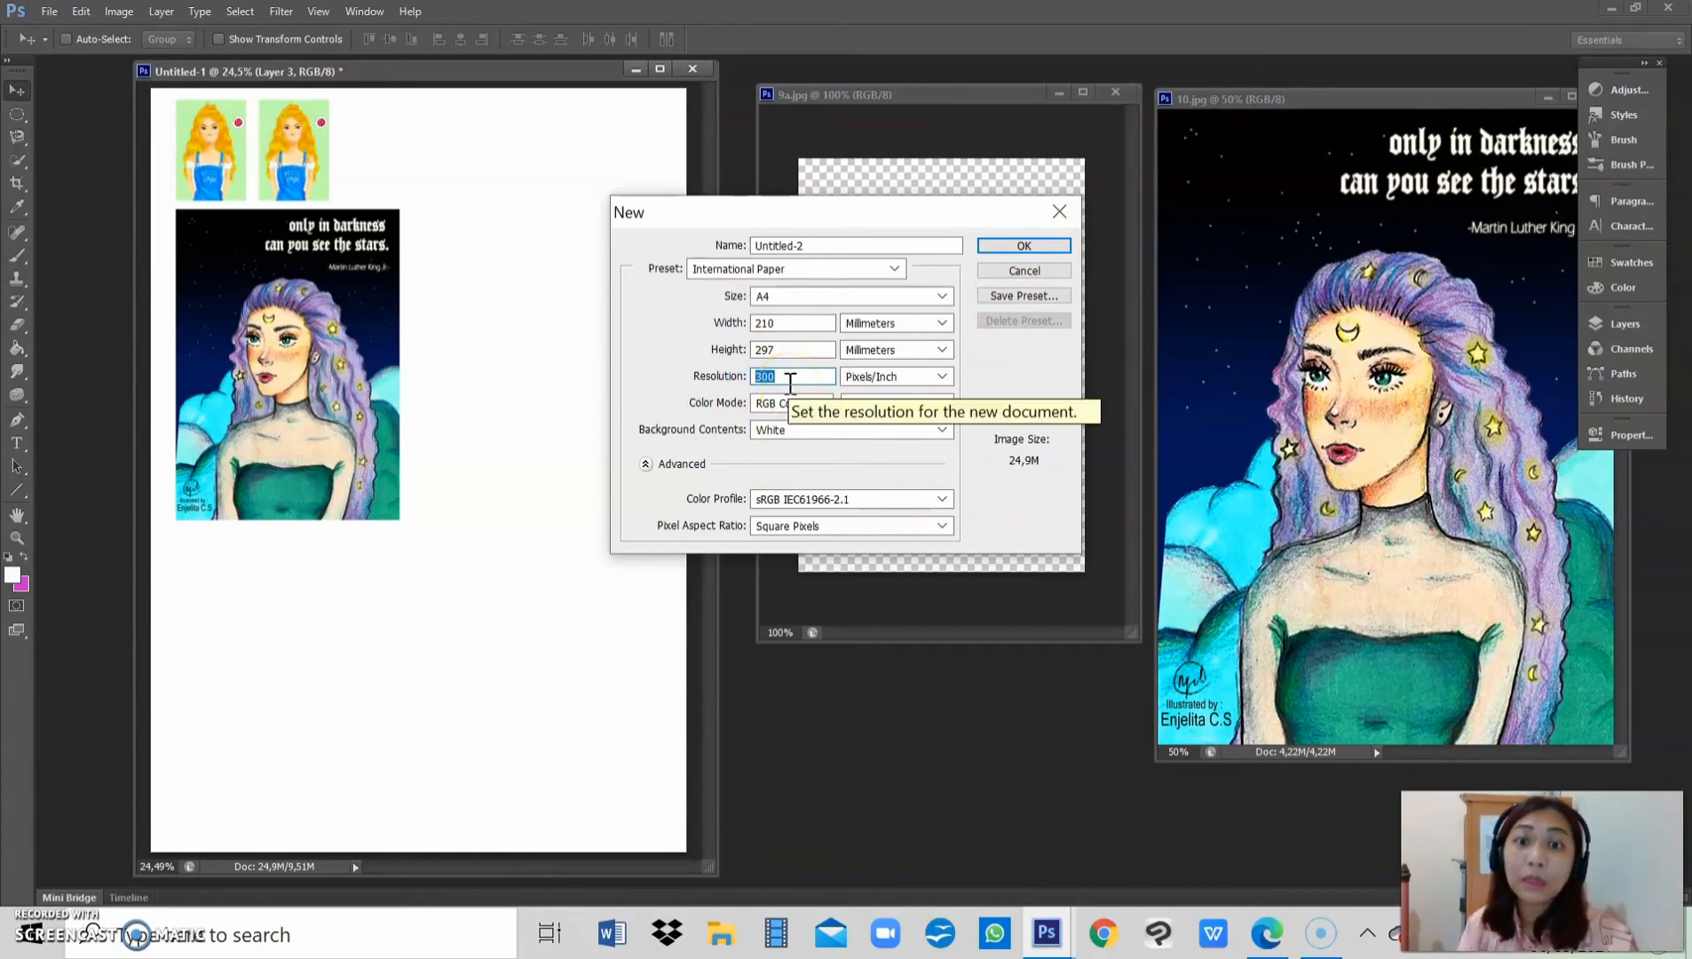
text(150)
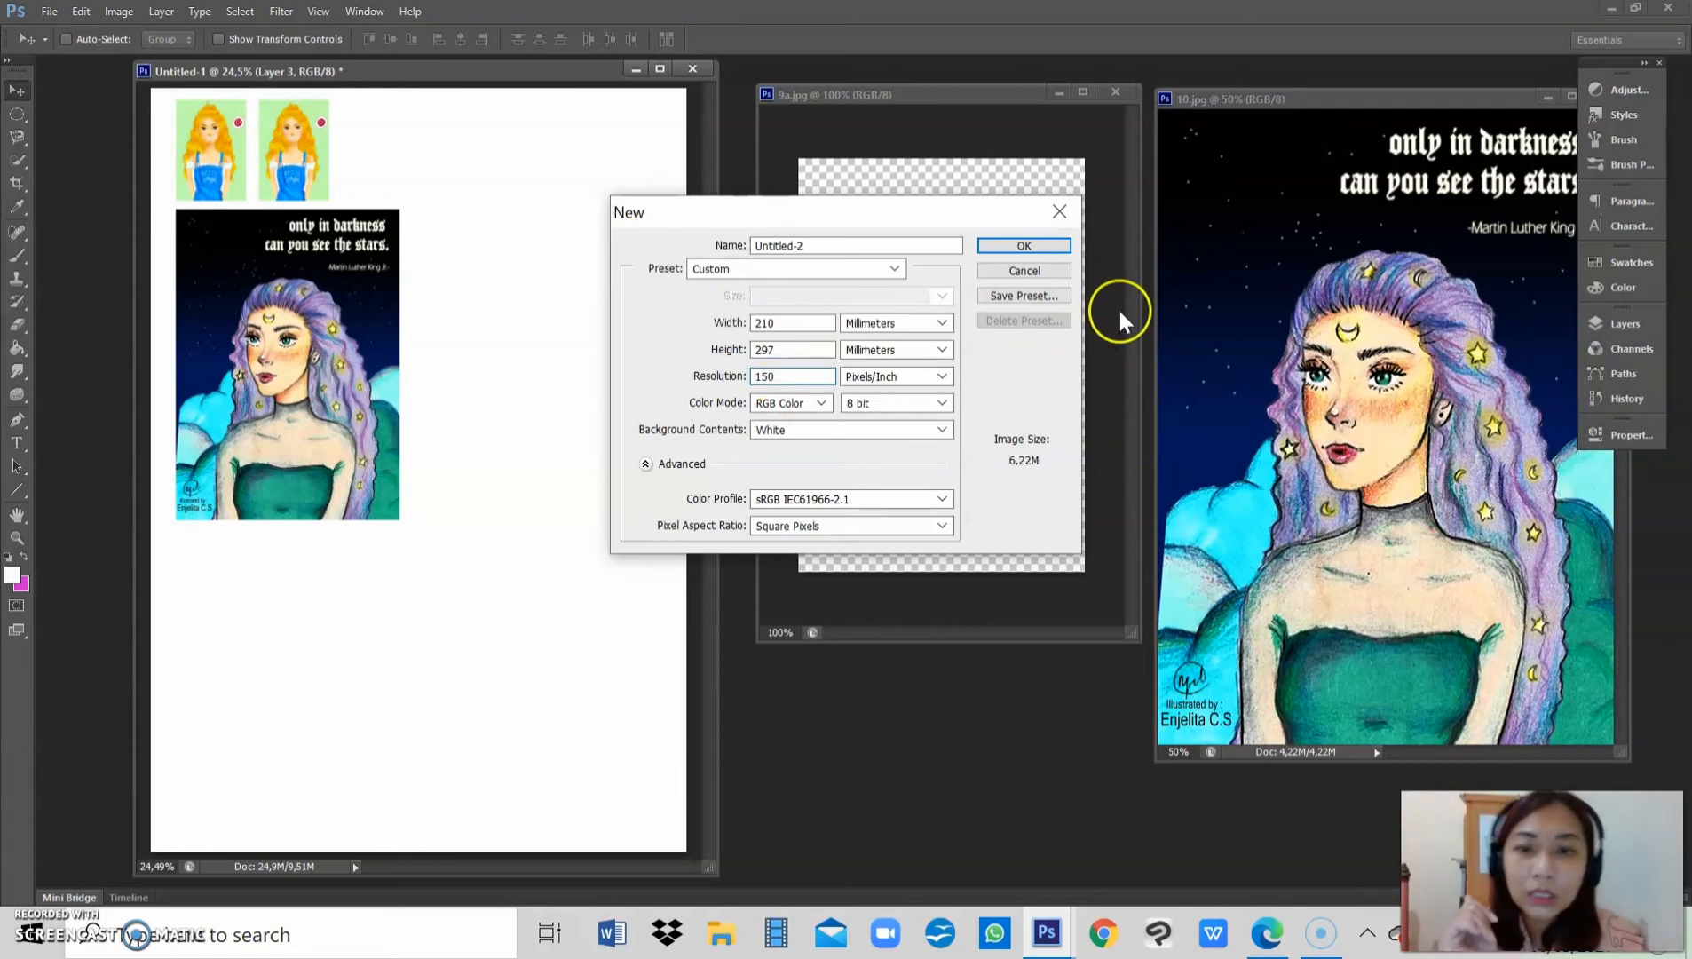
click(987, 245)
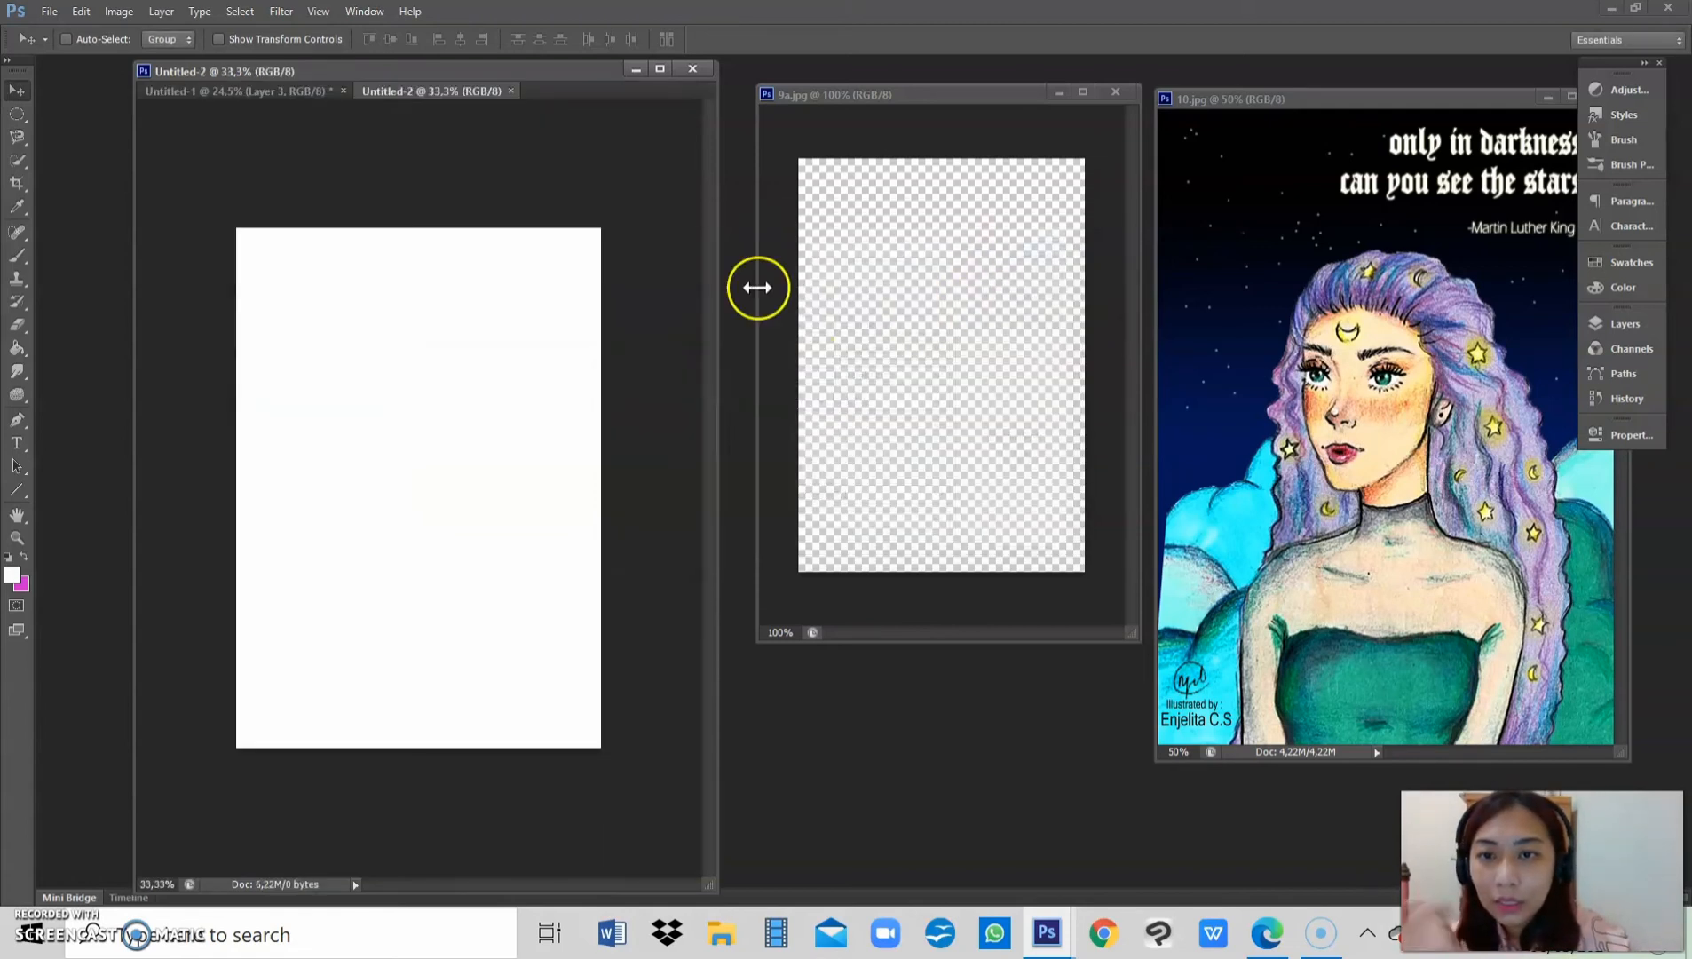
Step: Float the blank 150 pixels/inch document in its own window and bring it in front of the other documents
drag(468, 94, 504, 190)
drag(609, 156, 485, 224)
click(963, 235)
click(468, 115)
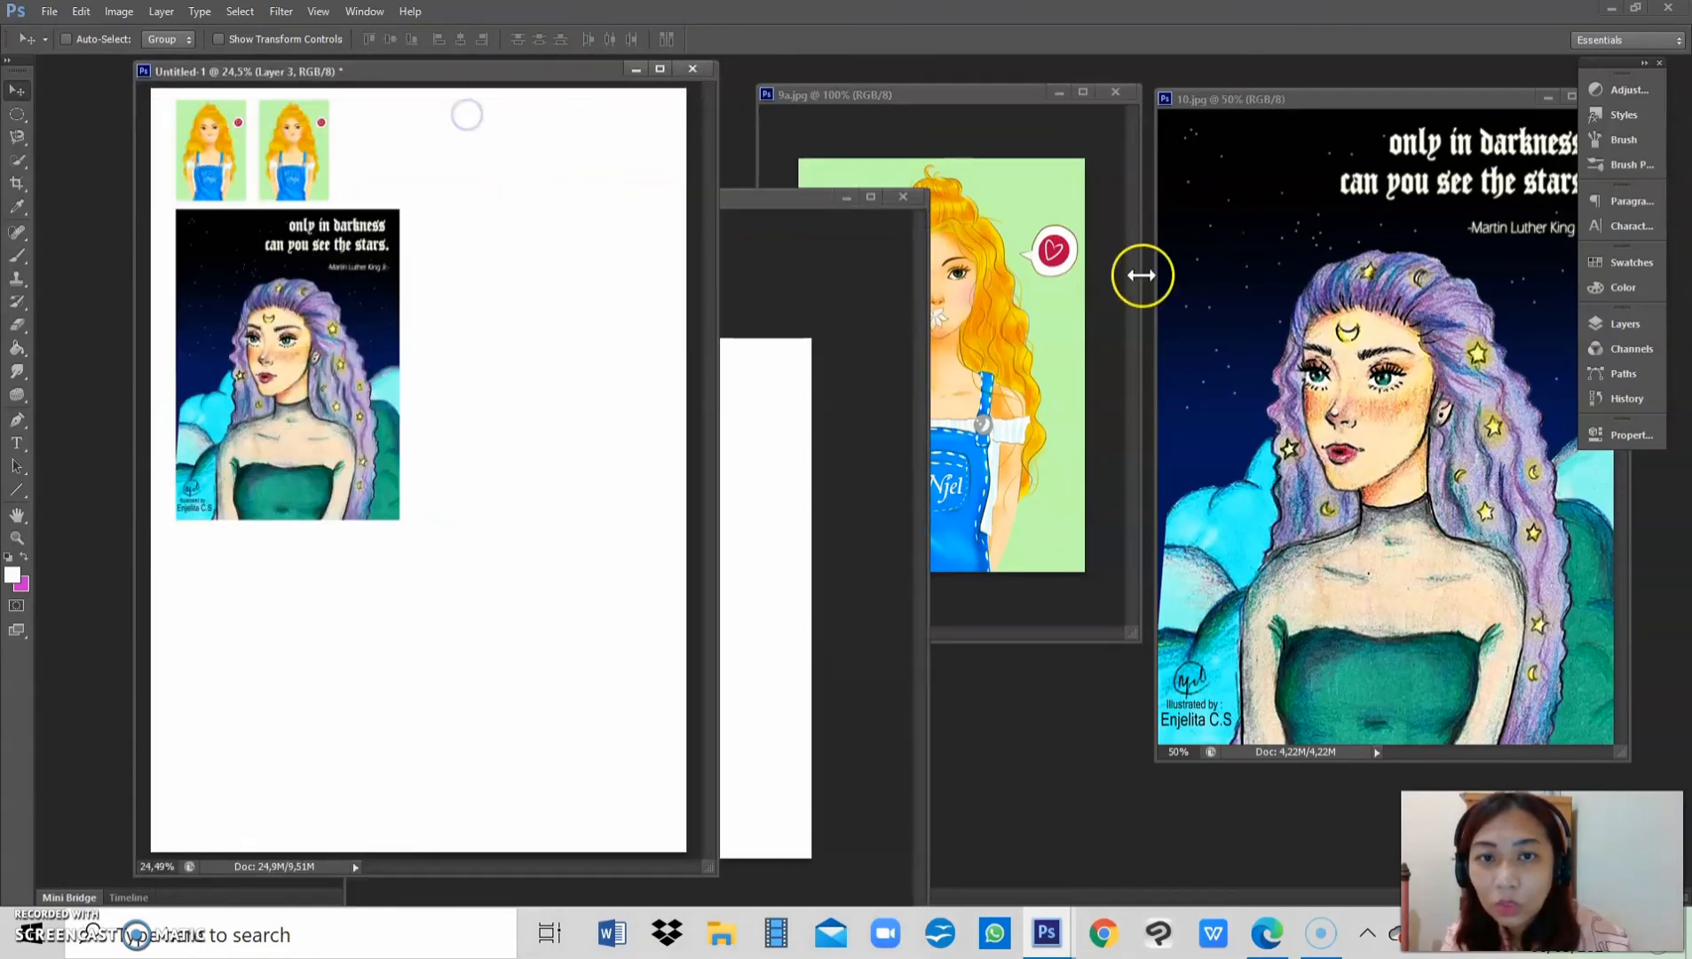
click(797, 442)
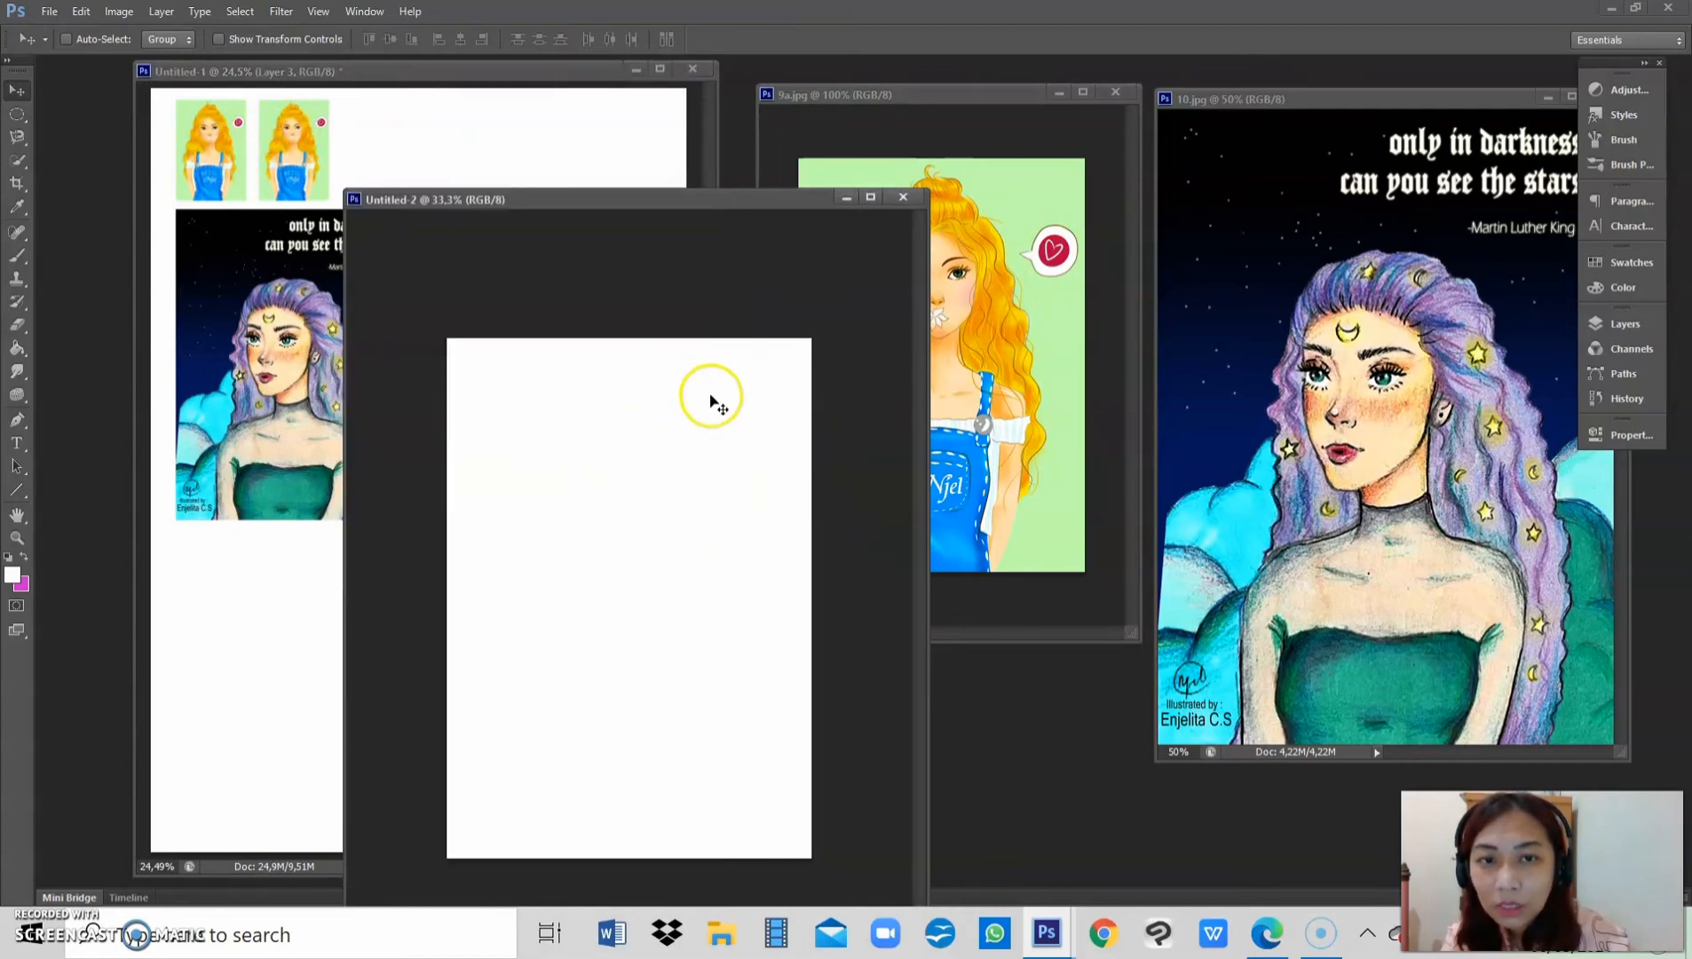
Step: Copy the 9a.jpg and 10.jpg pictures onto the 150 pixels/inch page and place its window beside Untitled-1
drag(1021, 211, 544, 431)
drag(605, 203, 664, 93)
drag(423, 90, 889, 74)
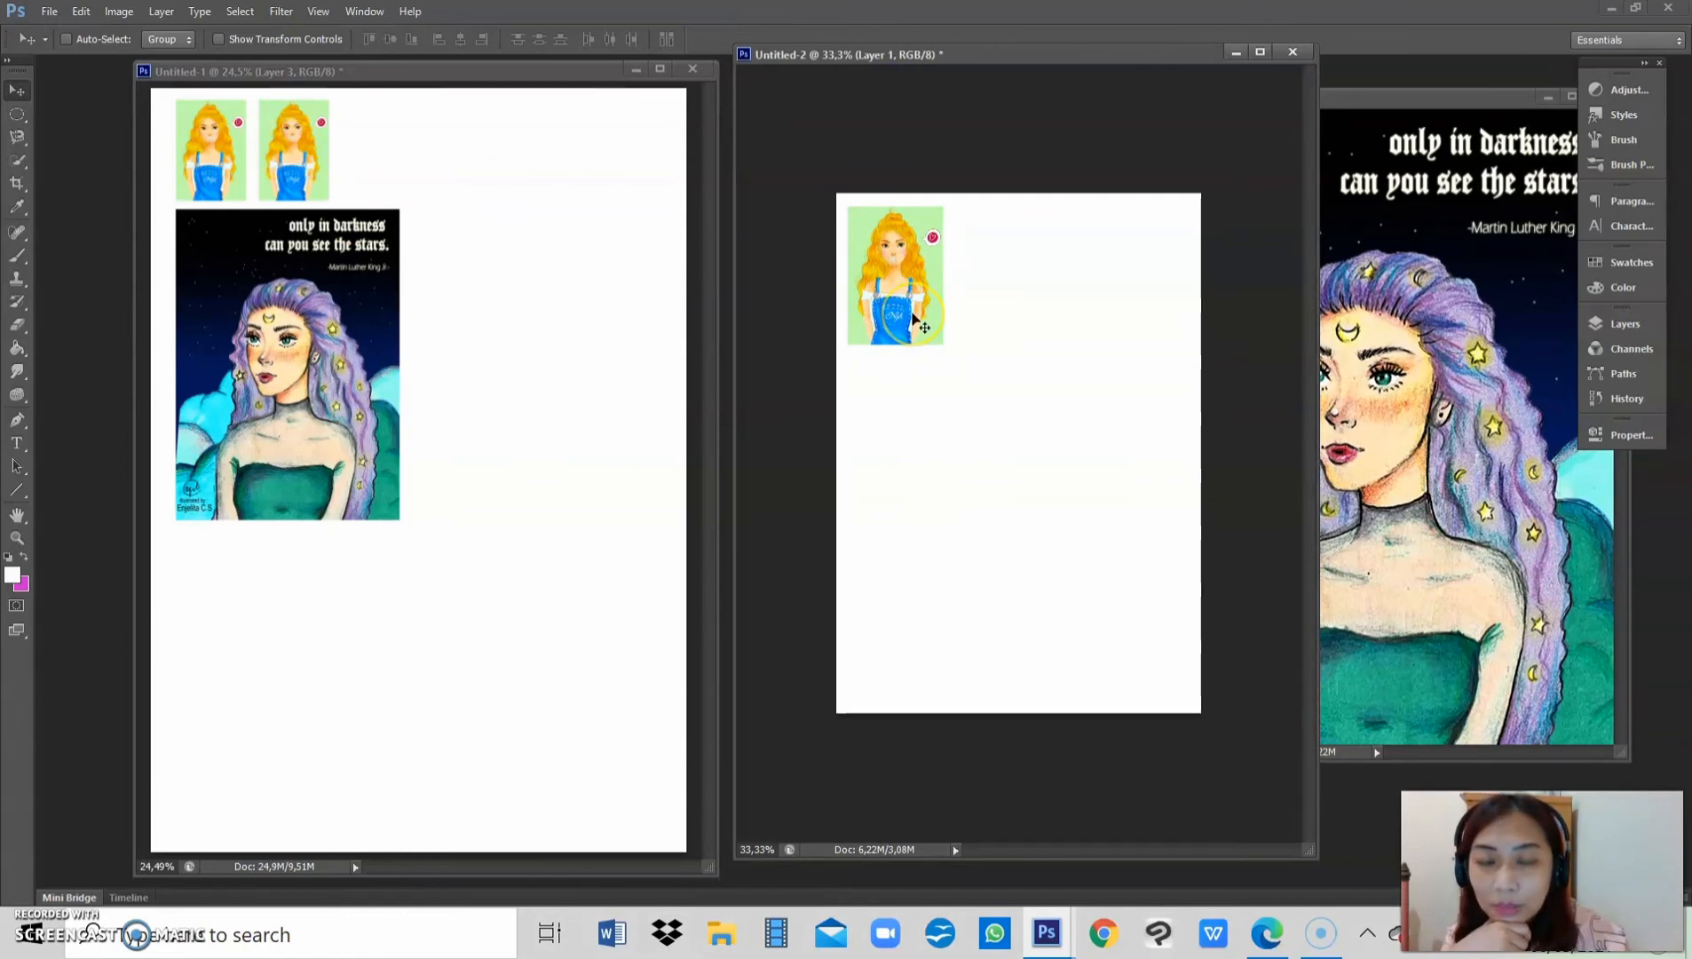
click(1378, 315)
drag(1377, 316, 1088, 438)
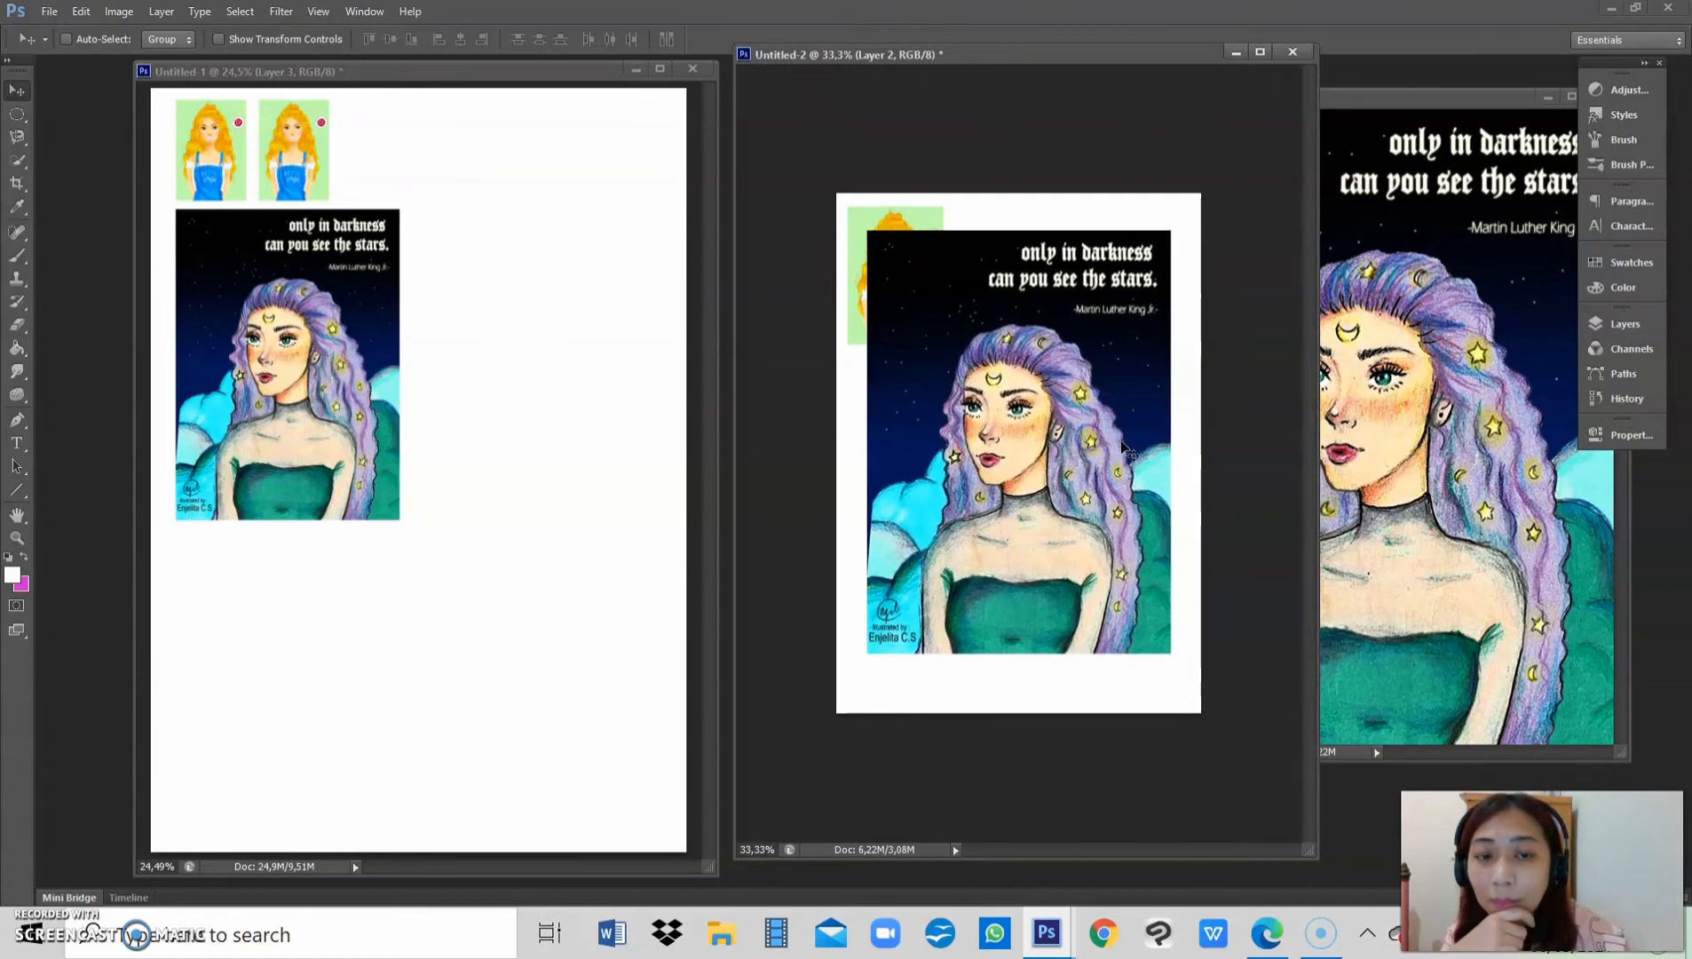
Step: Select the layer of the 10.jpg picture in Untitled-1 and in Untitled-2 and shift each picture slightly on its page
right_click(247, 304)
click(315, 259)
right_click(306, 308)
click(333, 318)
mouse_move(311, 315)
mouse_down()
mouse_move(326, 347)
mouse_move(310, 322)
mouse_up()
right_click(955, 395)
click(1013, 399)
mouse_move(1022, 380)
mouse_down()
mouse_move(1039, 398)
mouse_move(1024, 377)
mouse_up()
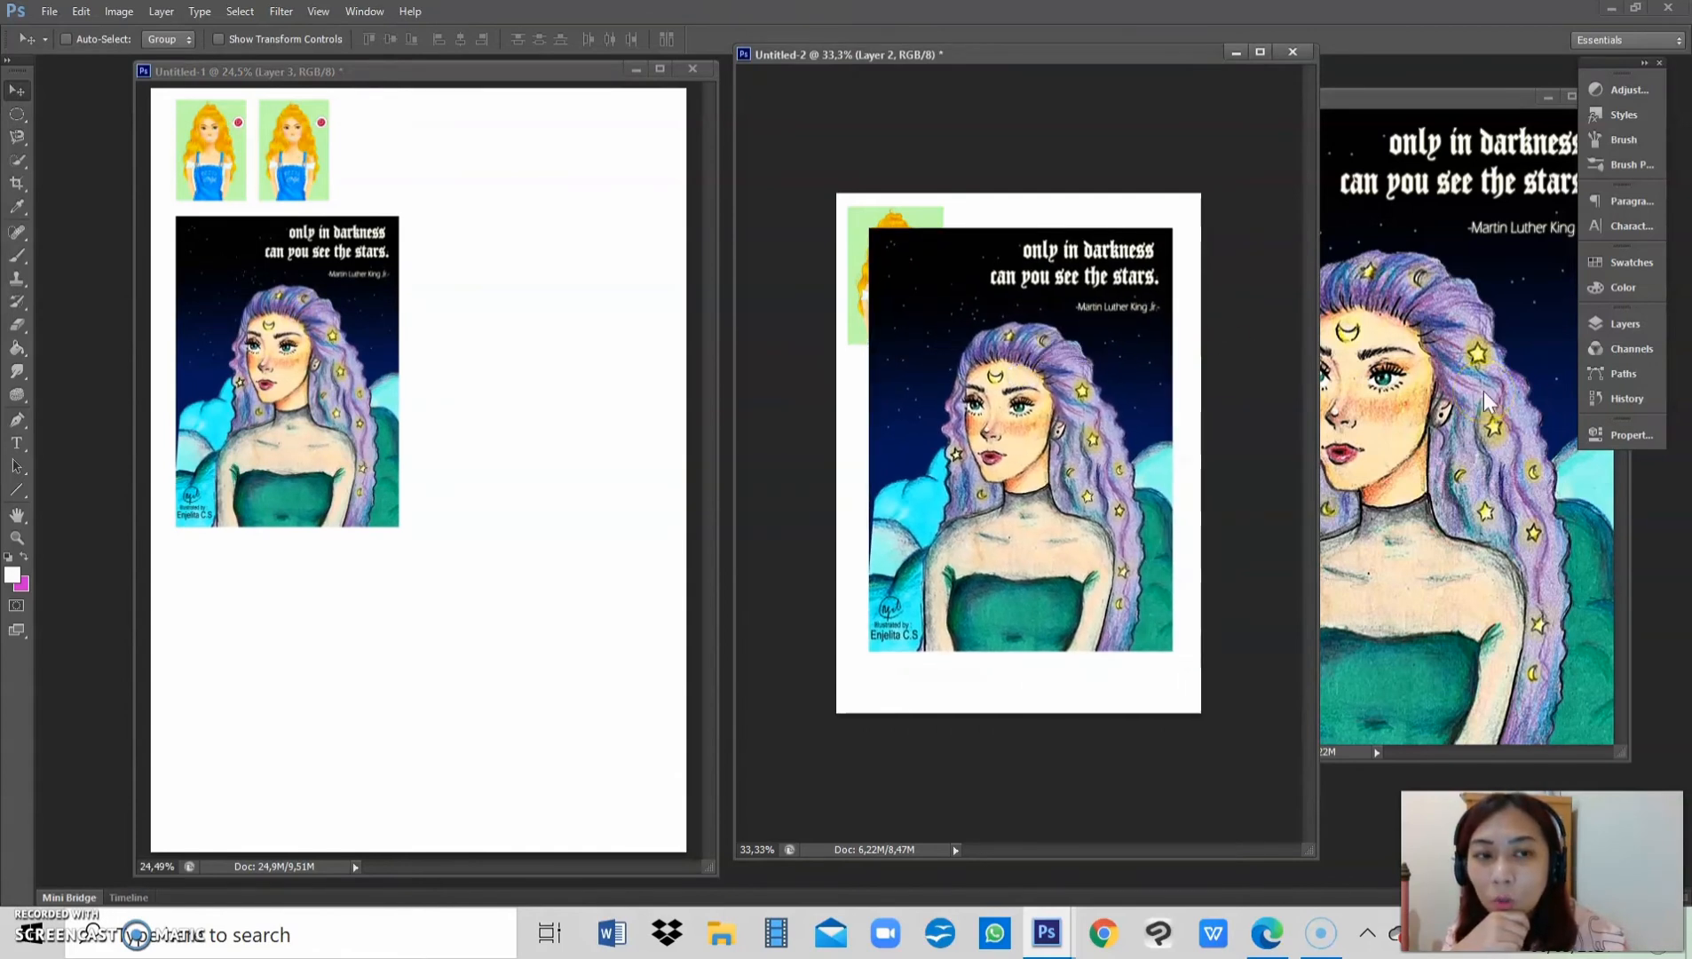
Step: Compare the 10.jpg original with its copy in Untitled-2, and close Untitled-2 without saving
click(1474, 349)
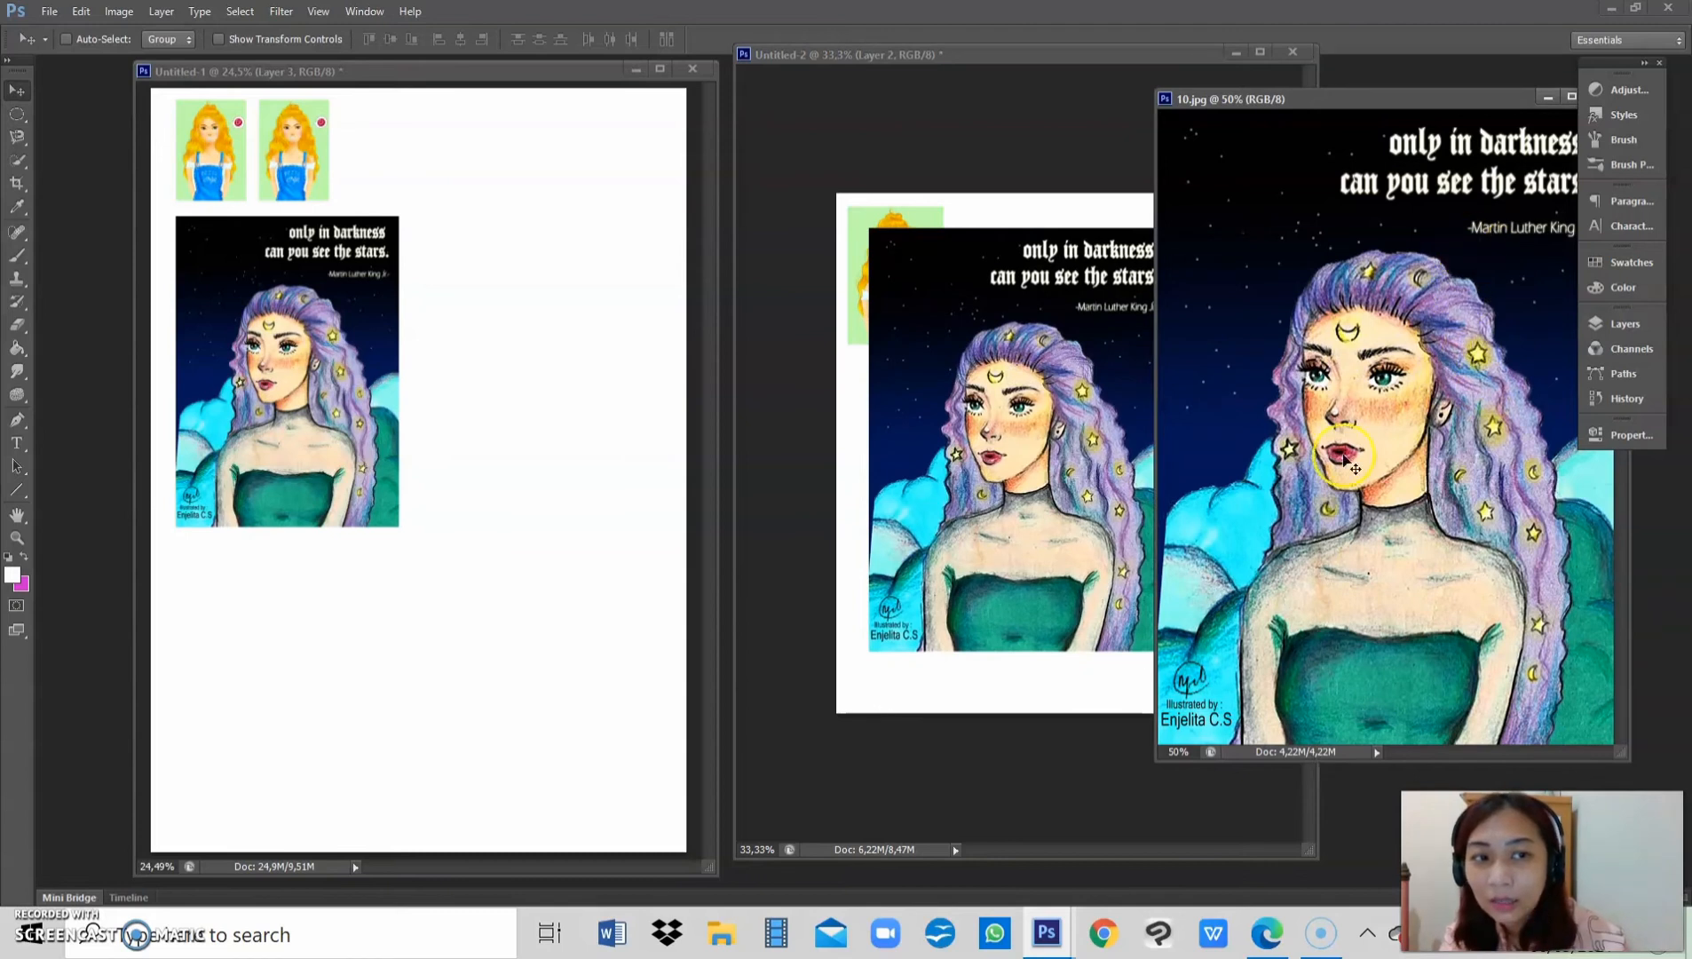
click(1057, 354)
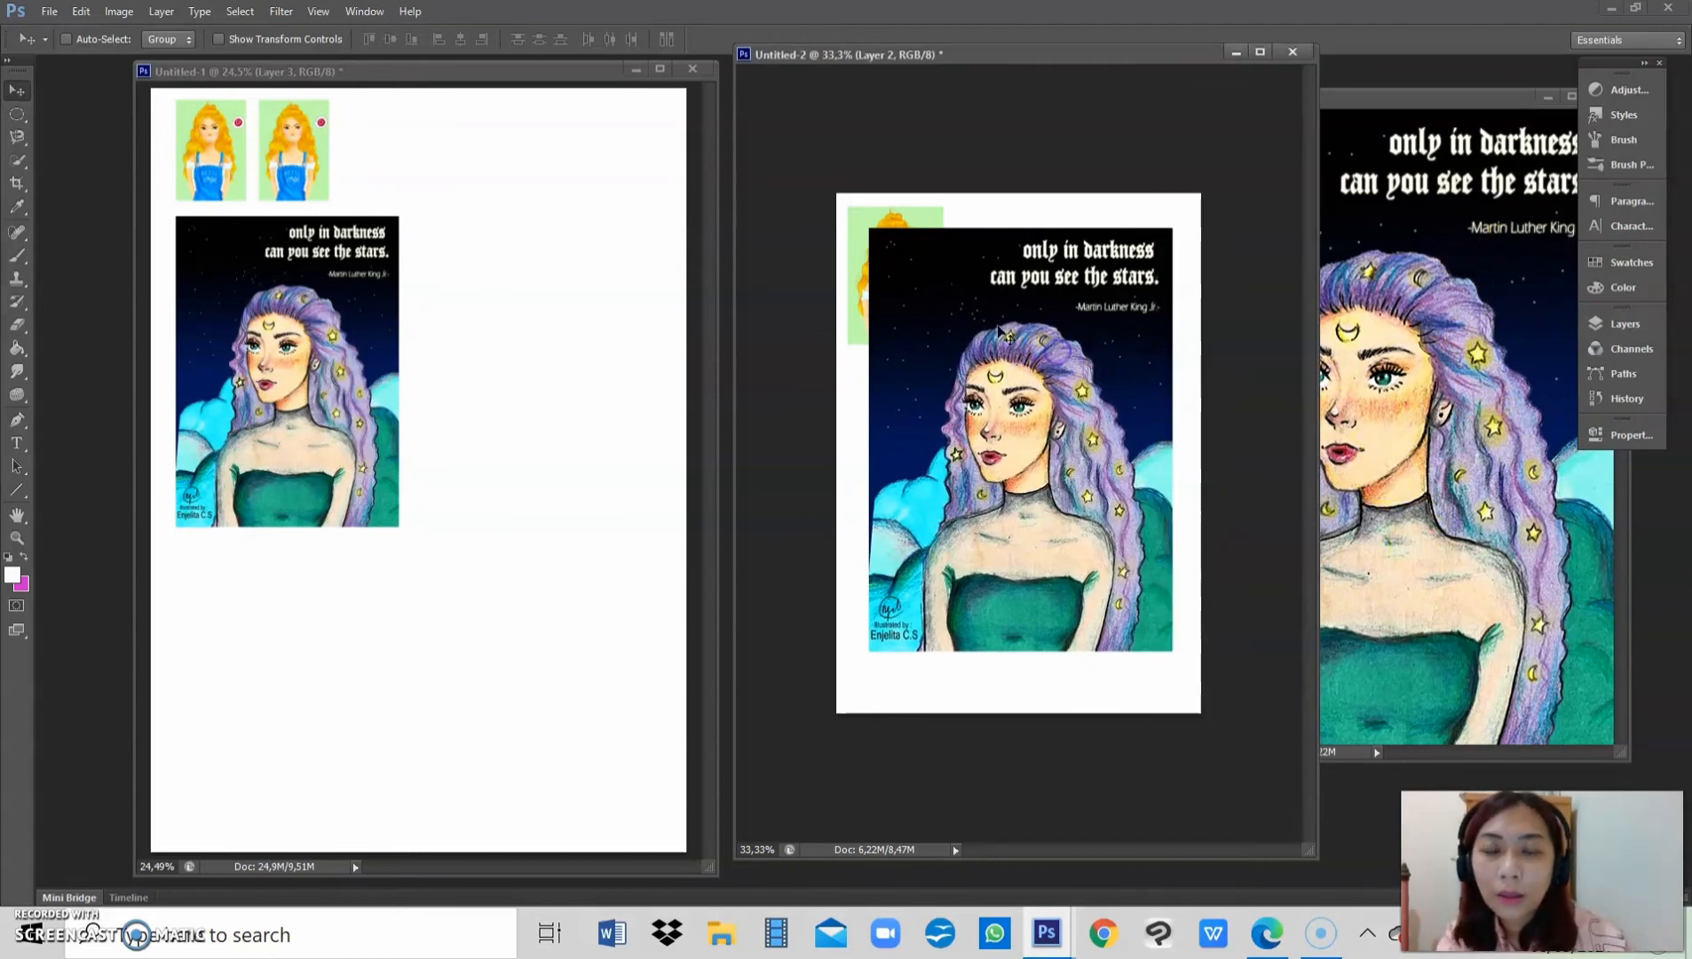
click(1290, 55)
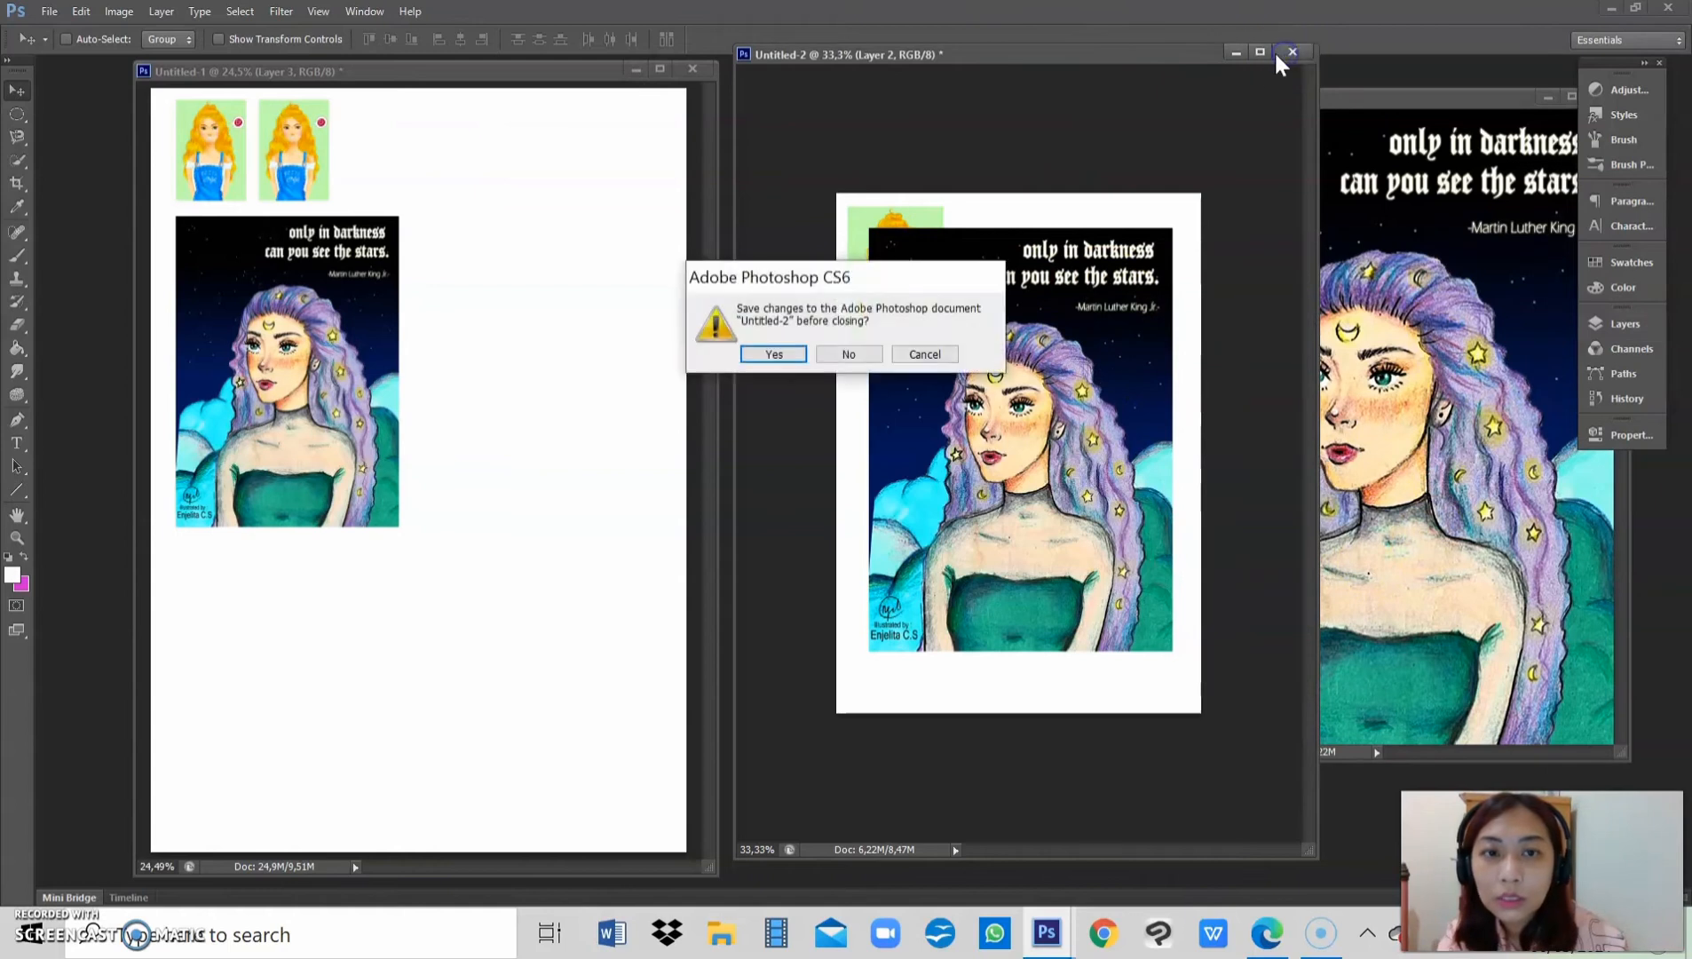
click(848, 353)
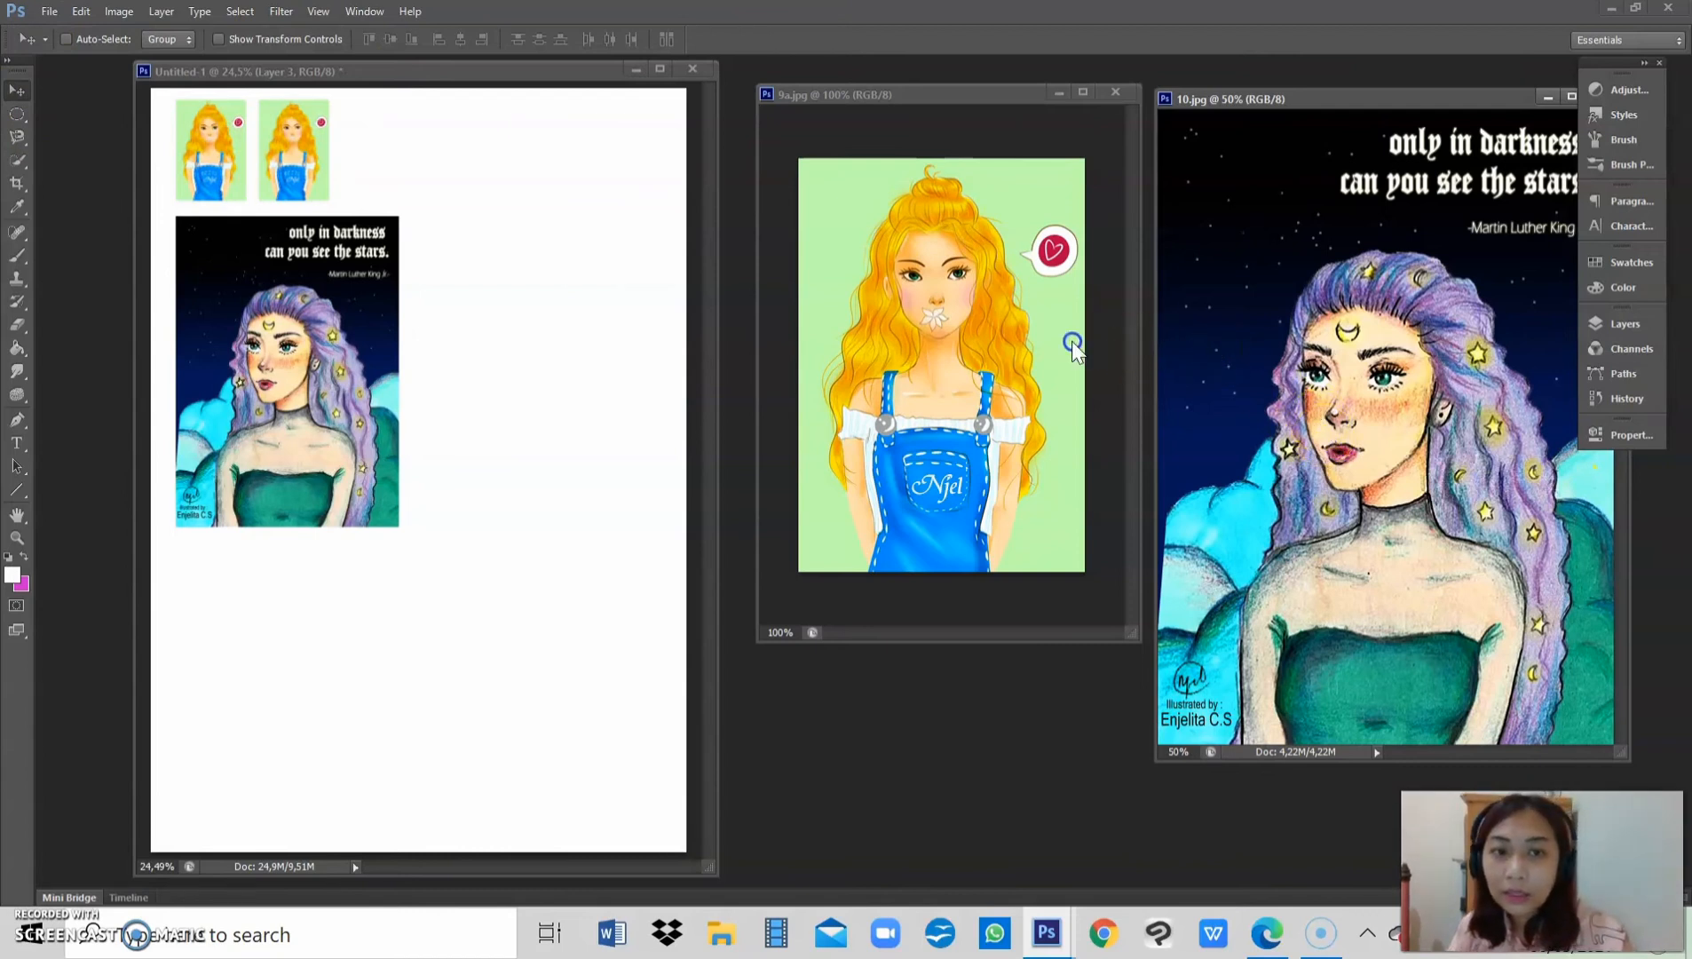
Step: Copy the 10.jpg picture a second time onto the A4 page and place it in the page's upper-right corner
drag(897, 325, 696, 327)
click(839, 354)
click(1249, 271)
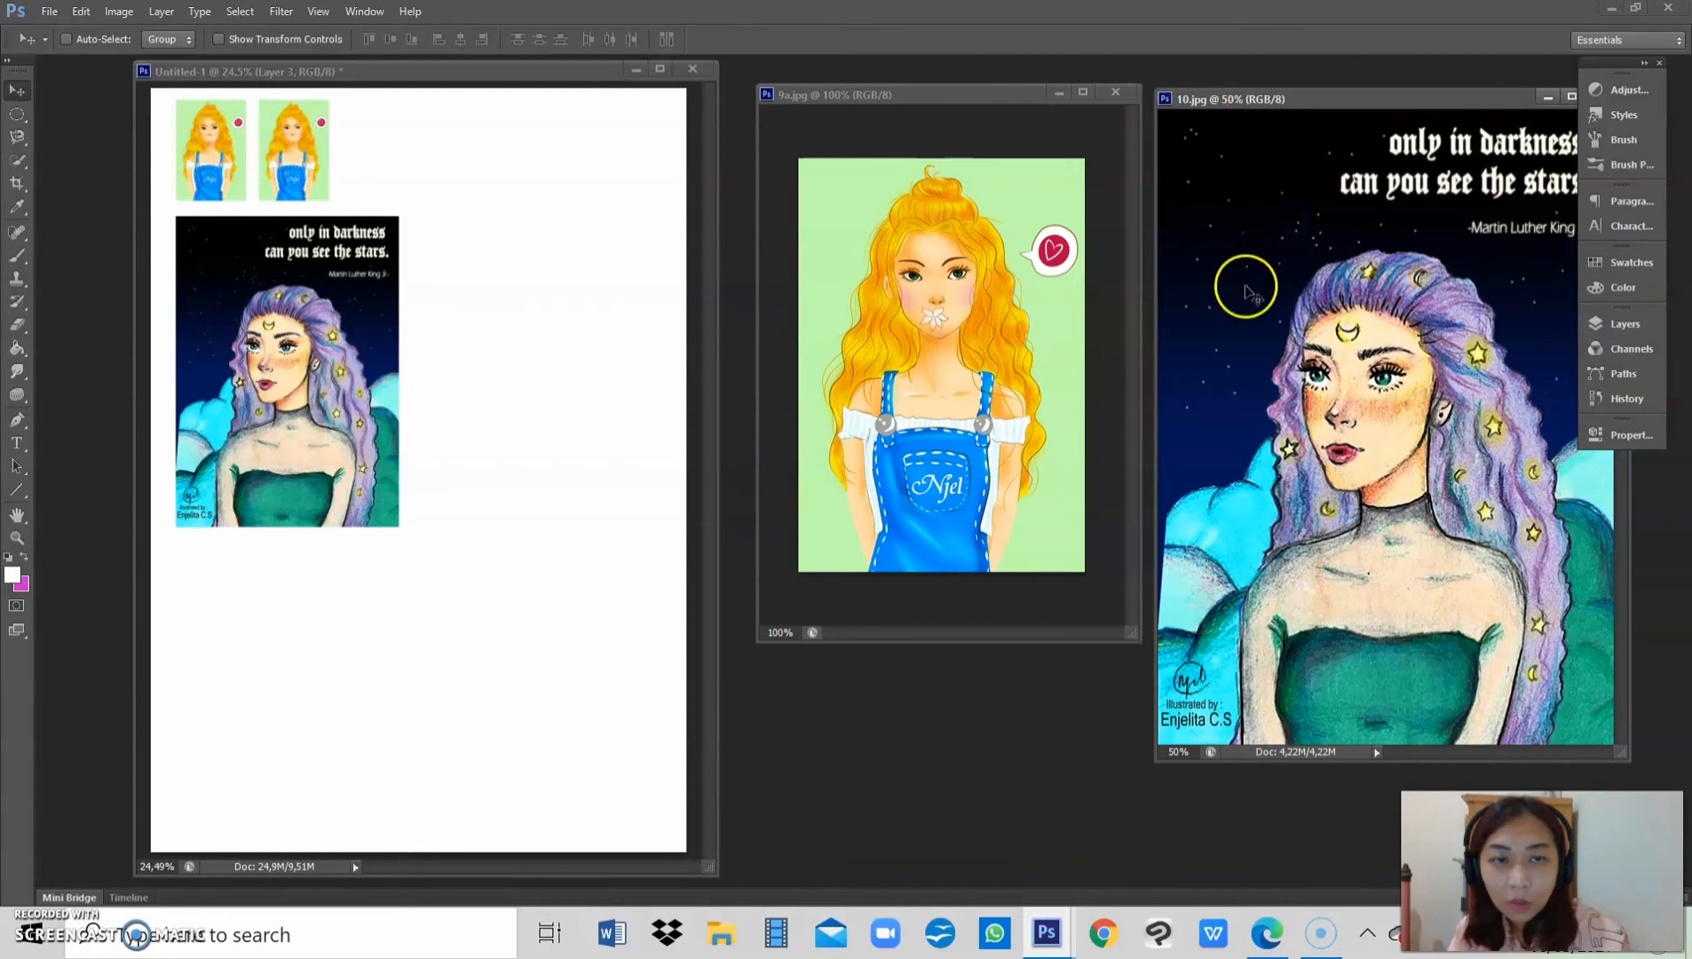
drag(1198, 318, 355, 339)
key(shift+Left)
key(shift+Left)
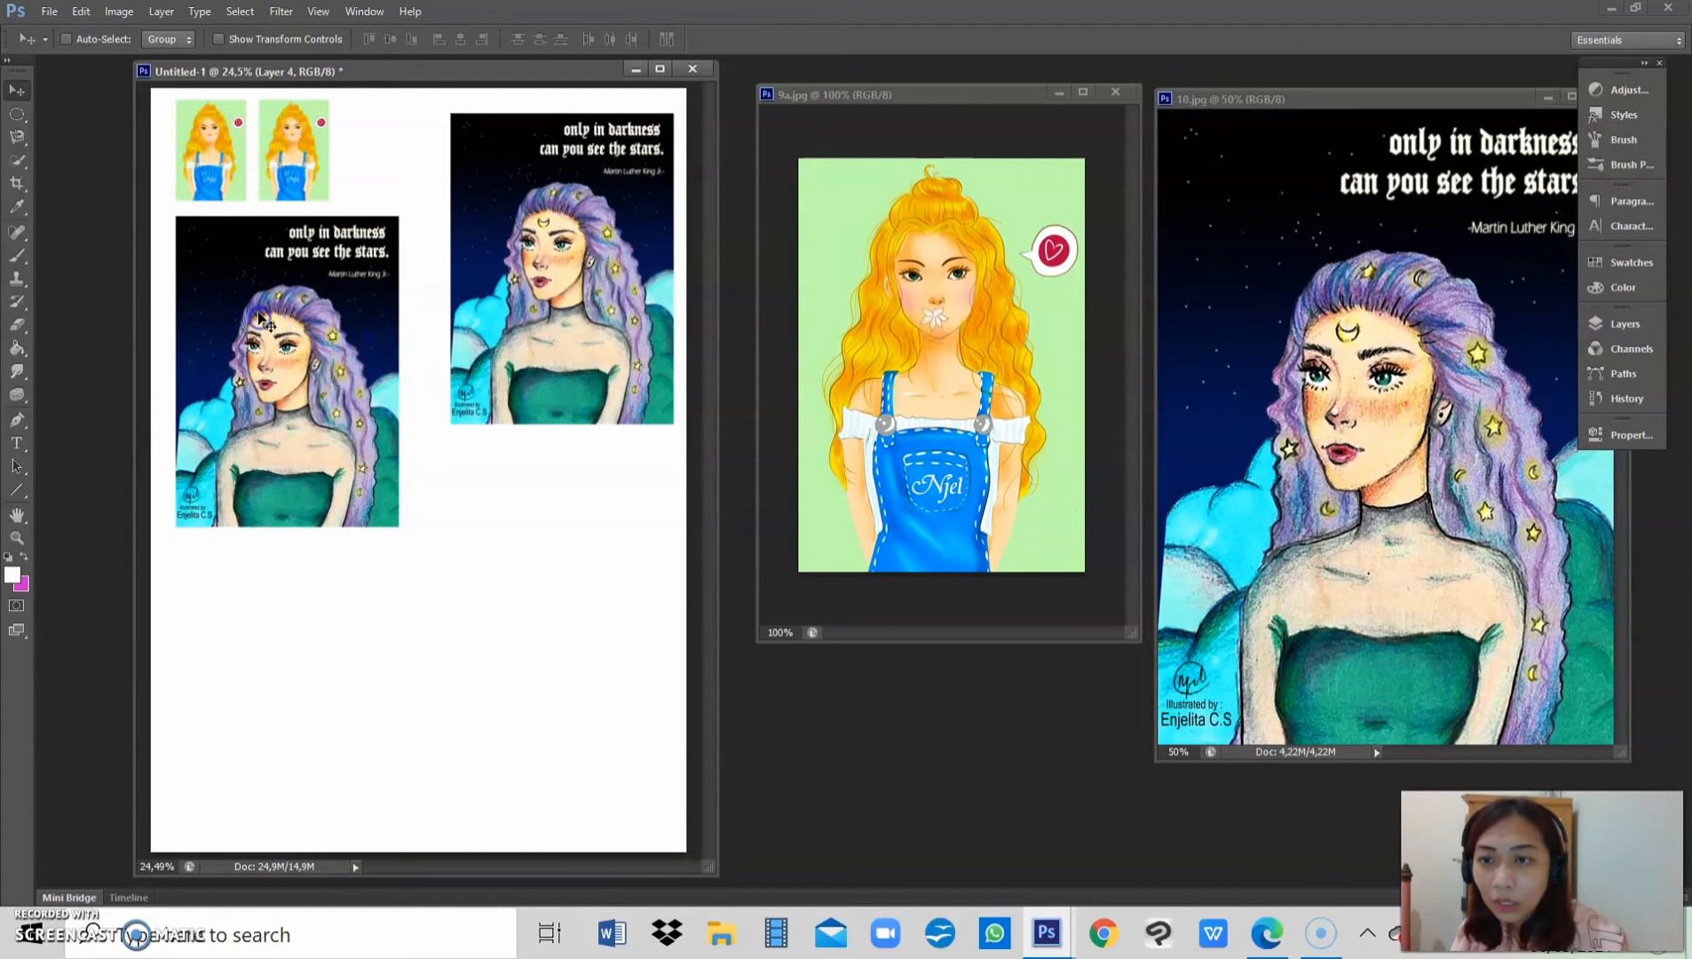
key(shift+Down)
key(shift+Down)
key(shift+Down)
key(shift+Down)
key(shift+Down)
key(shift+Down)
key(shift+Down)
key(shift+Down)
key(shift+Down)
key(shift+Down)
key(shift+Down)
key(shift+Down)
key(shift+Down)
key(shift+Down)
key(shift+Down)
key(shift+Down)
key(shift+Down)
key(shift+Down)
key(shift+Down)
key(shift+Down)
drag(544, 314, 543, 214)
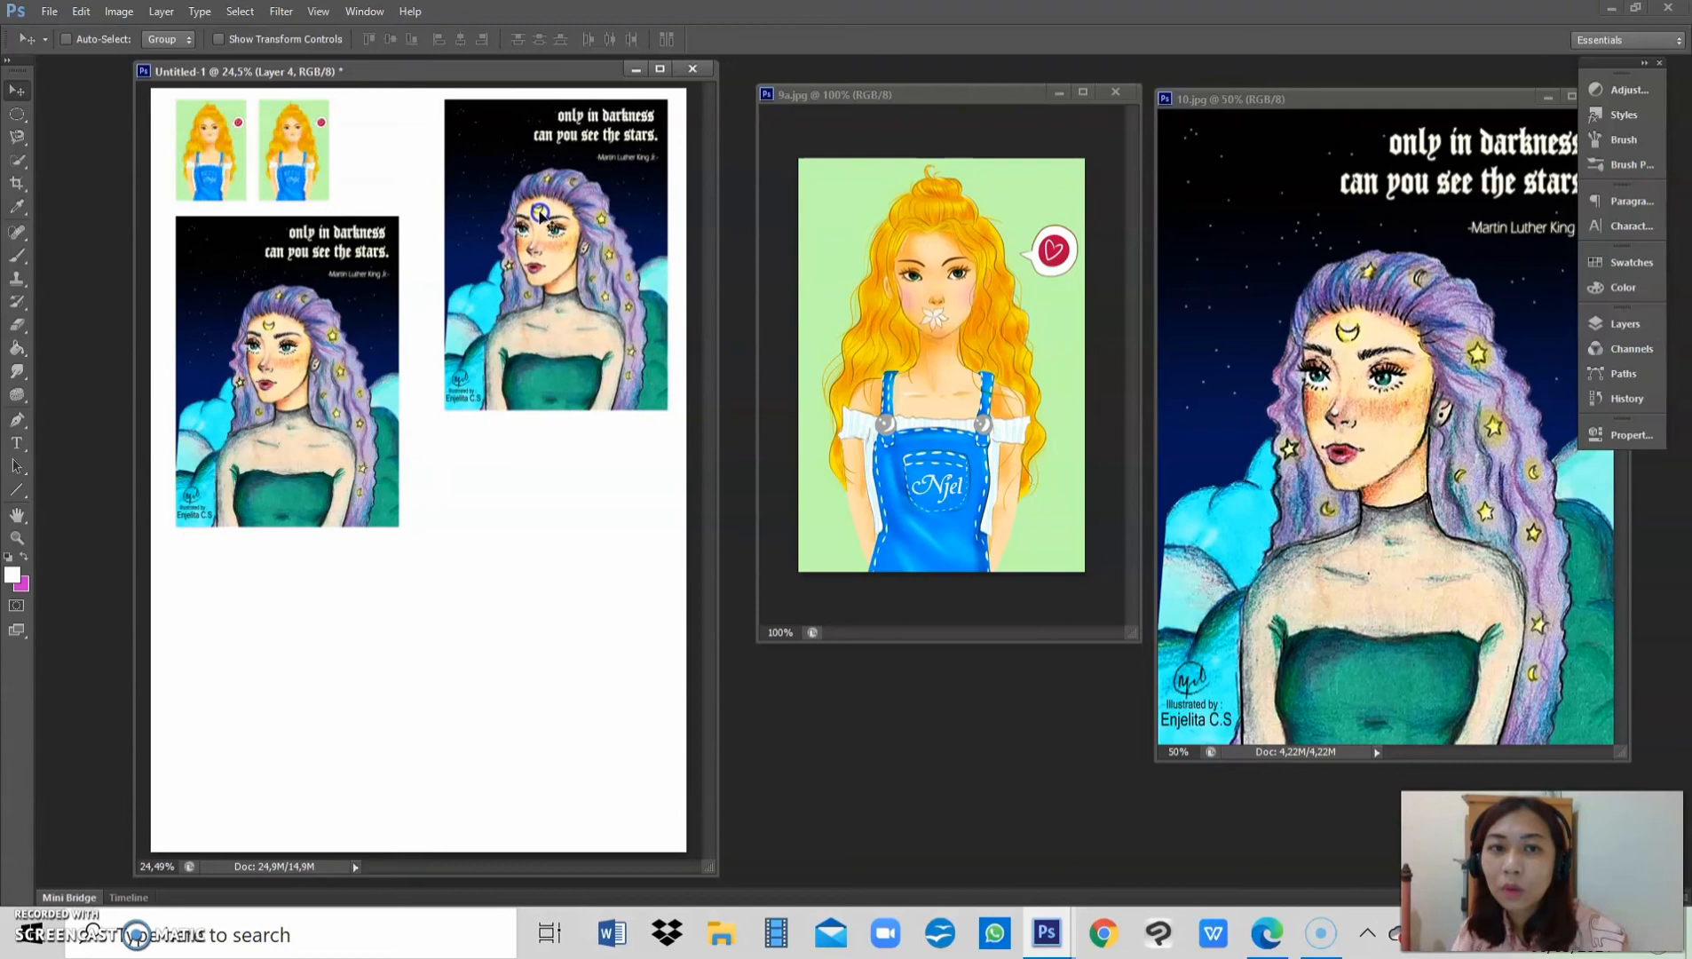
Step: Show the layer list of the A4 document and select Layer 4, Layer 3, Layer 2 and Layer 1 in turn
click(1637, 326)
click(1636, 327)
click(1636, 327)
click(1392, 313)
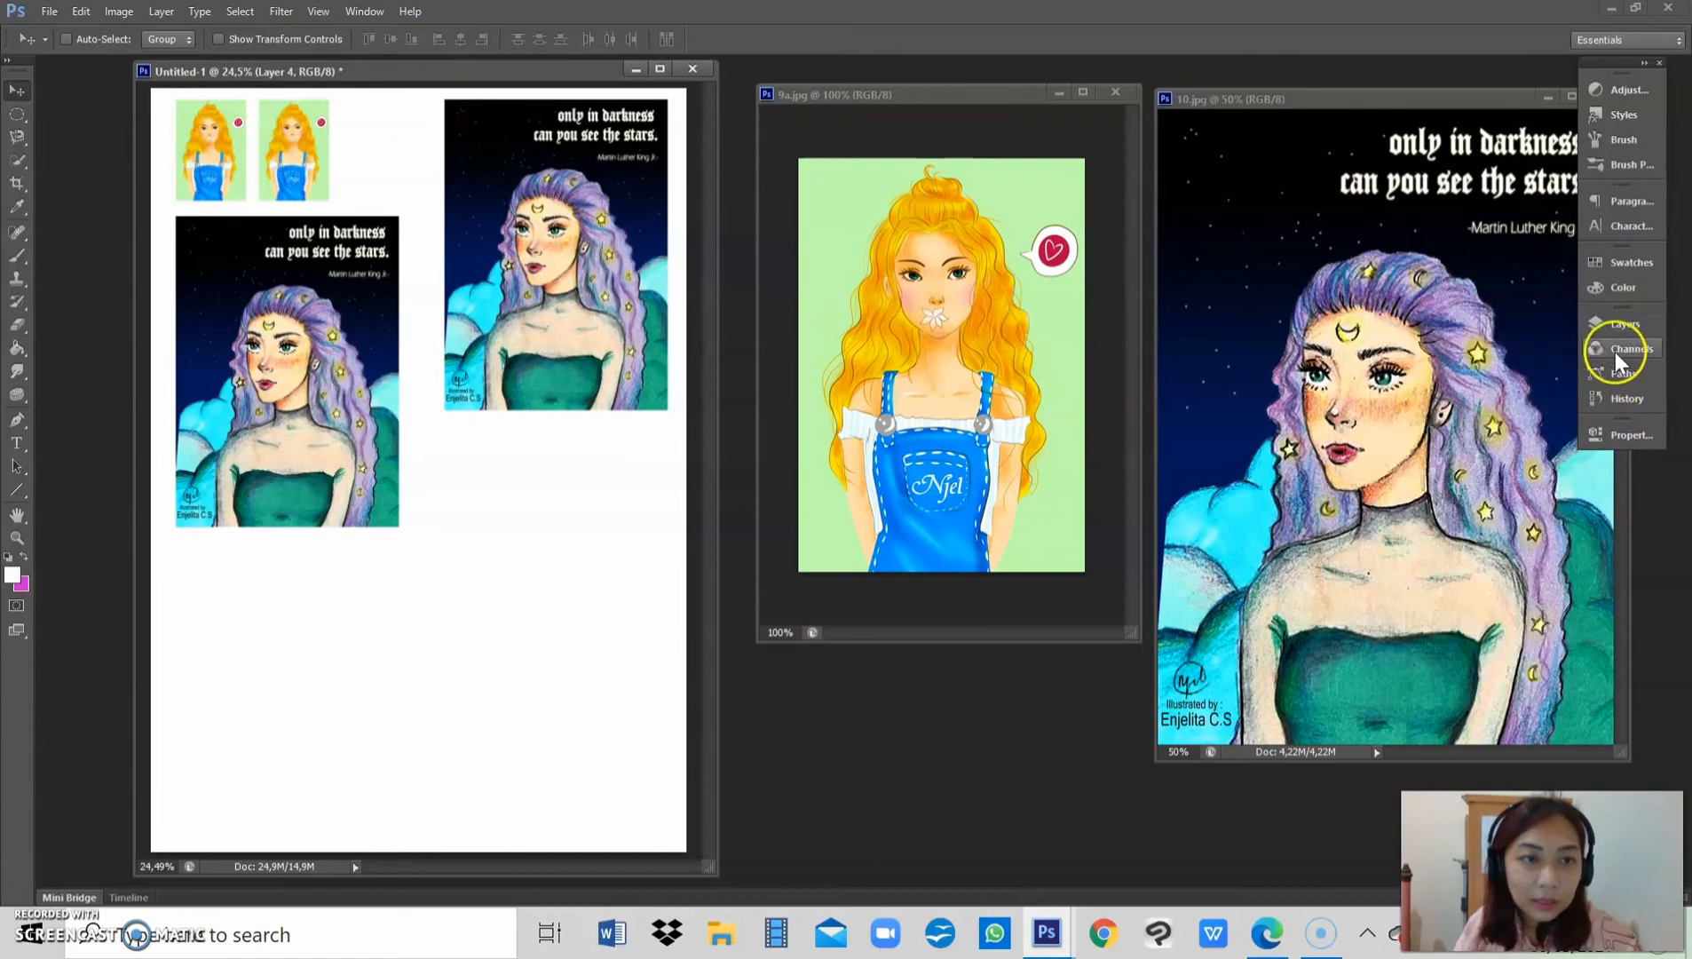
click(1606, 318)
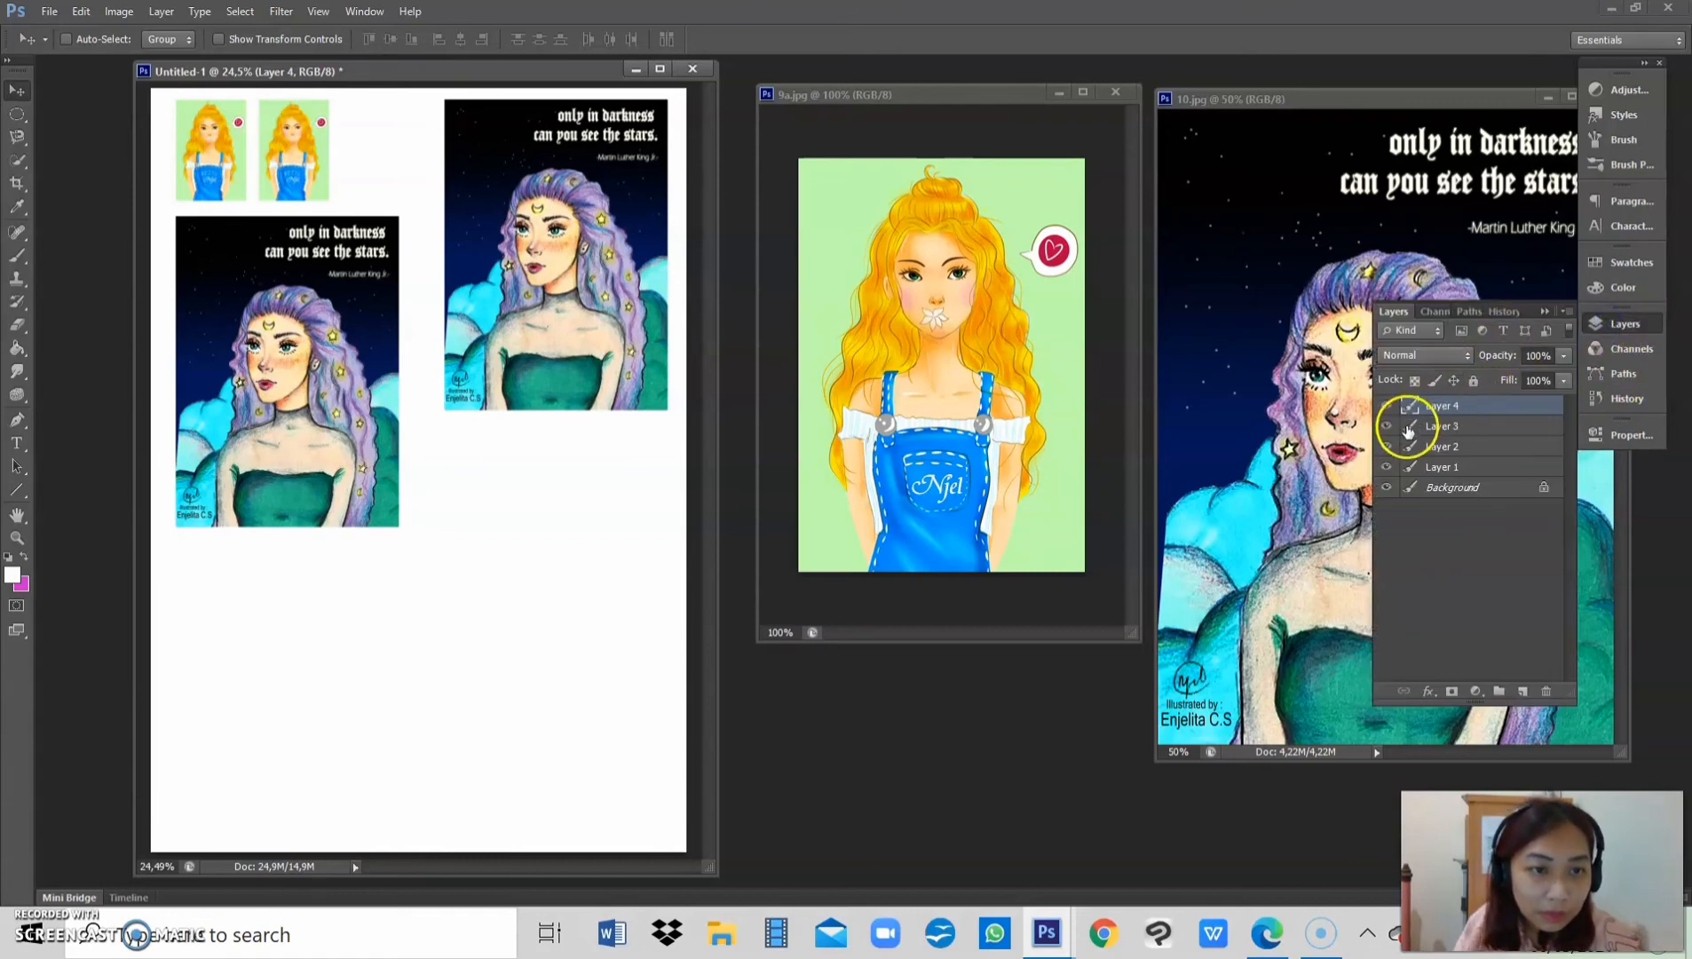
click(1457, 411)
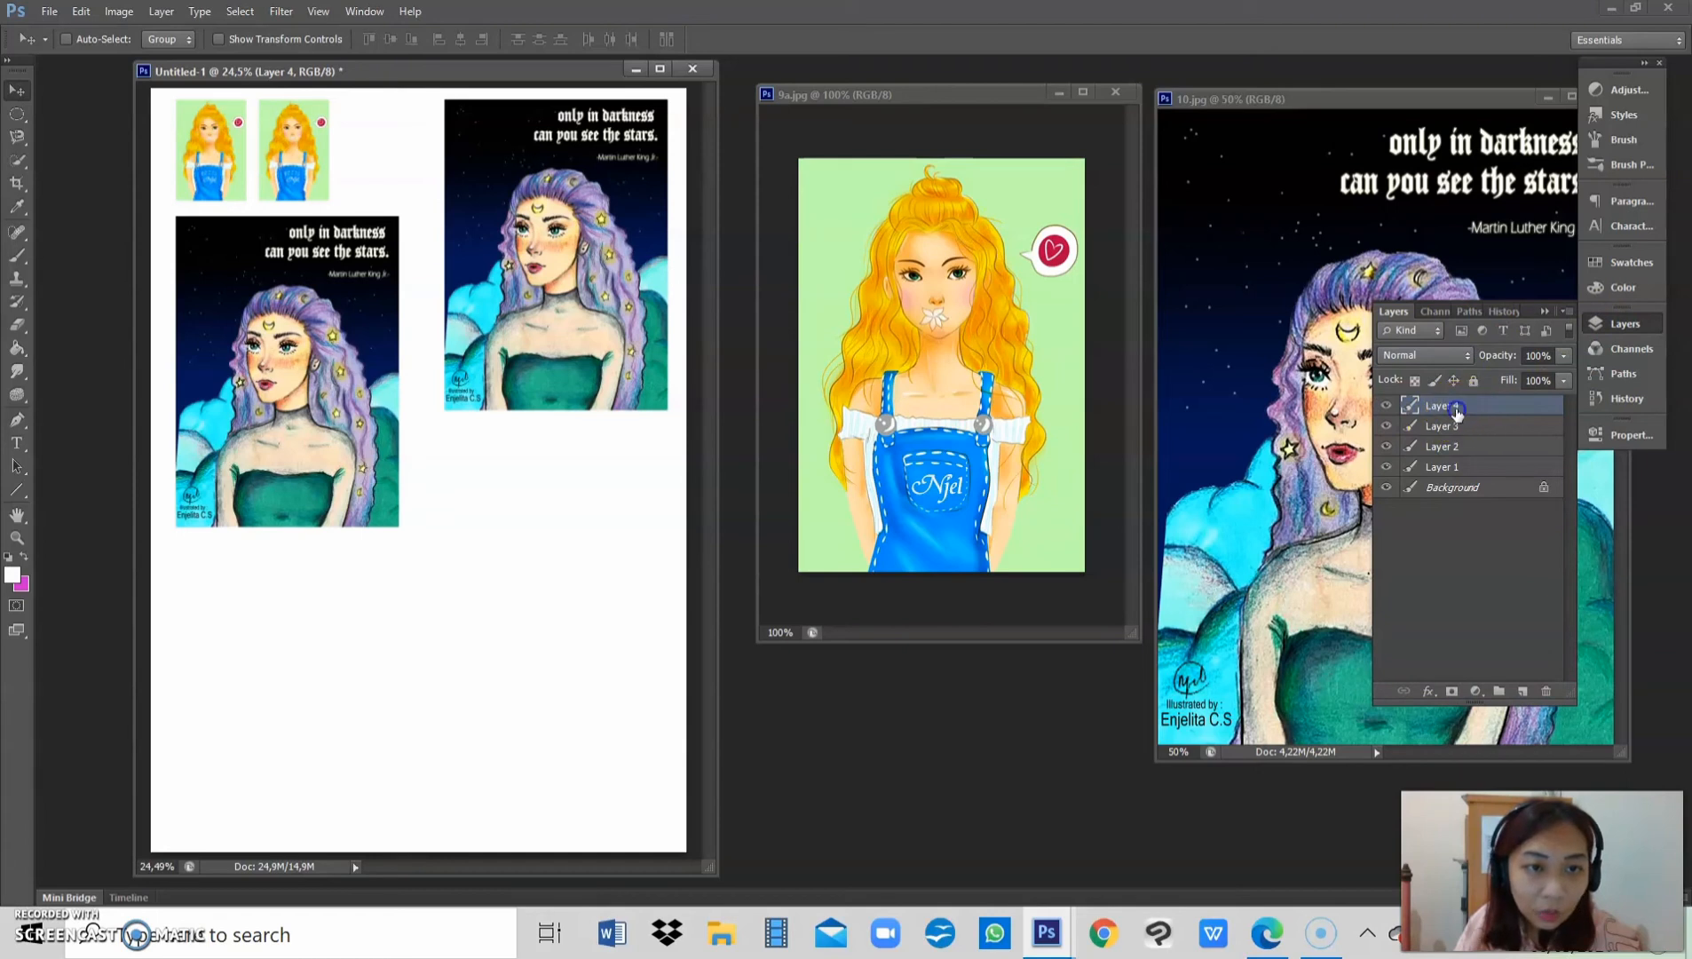
click(1460, 427)
click(1466, 447)
click(1474, 470)
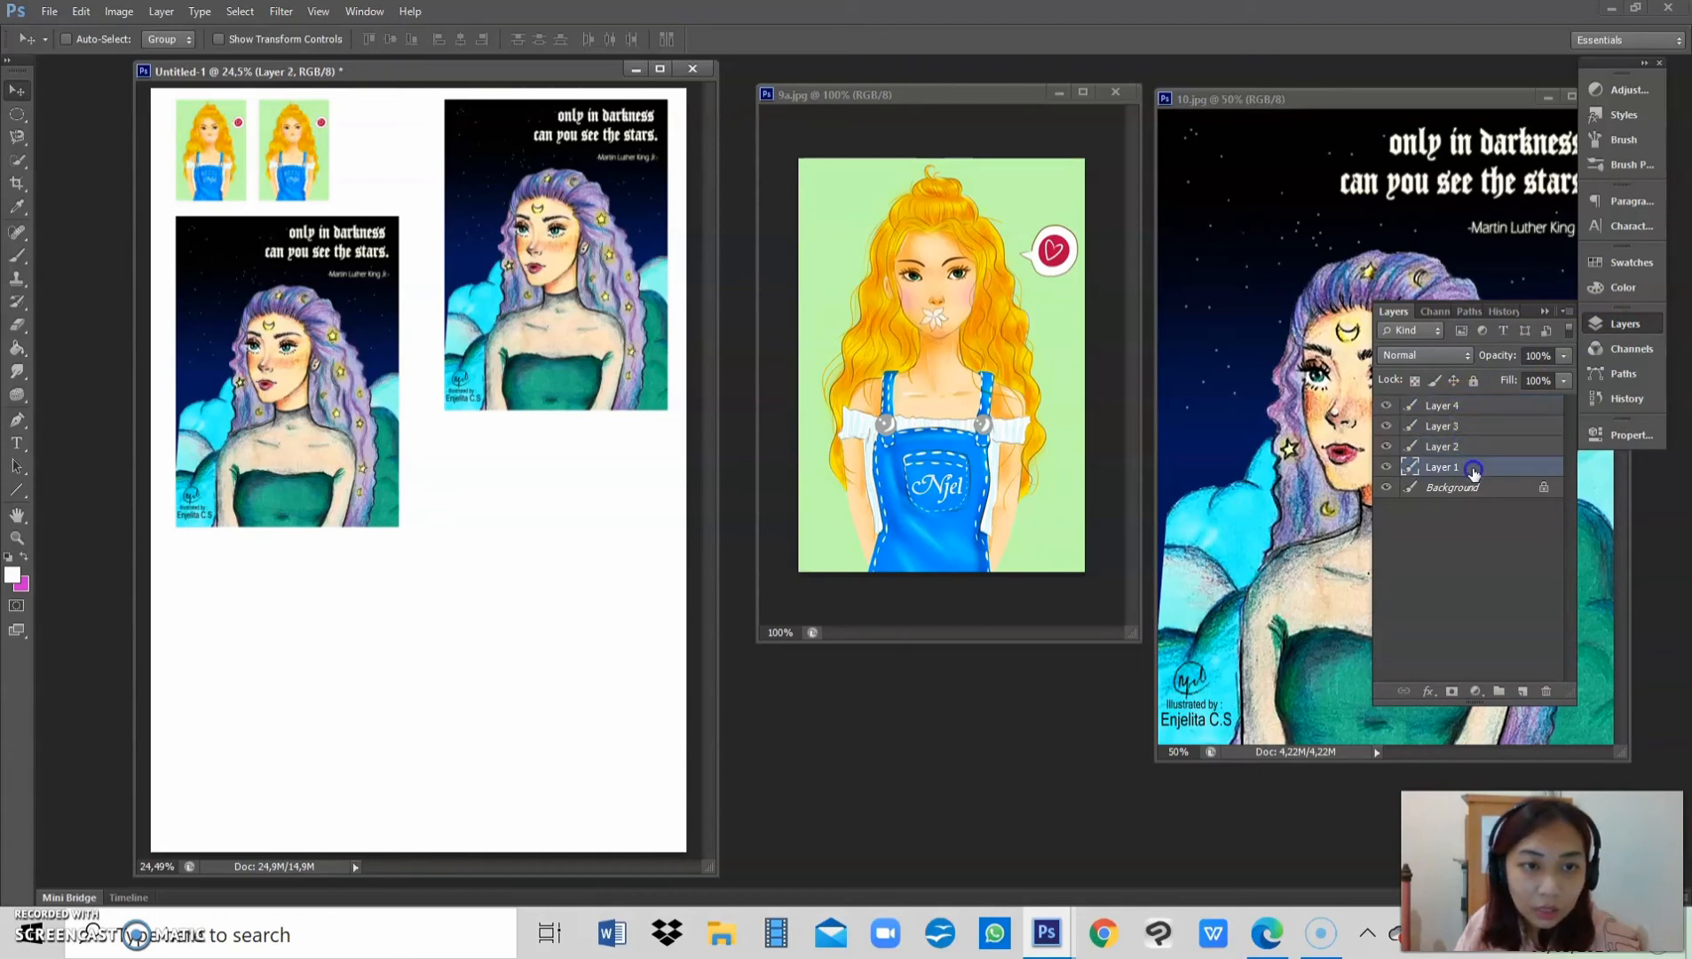
Step: Hide and show Layer 1, Layer 2, Layer 3 and Layer 4 to identify which picture each one holds
click(1386, 468)
click(1386, 468)
click(1386, 468)
click(1385, 468)
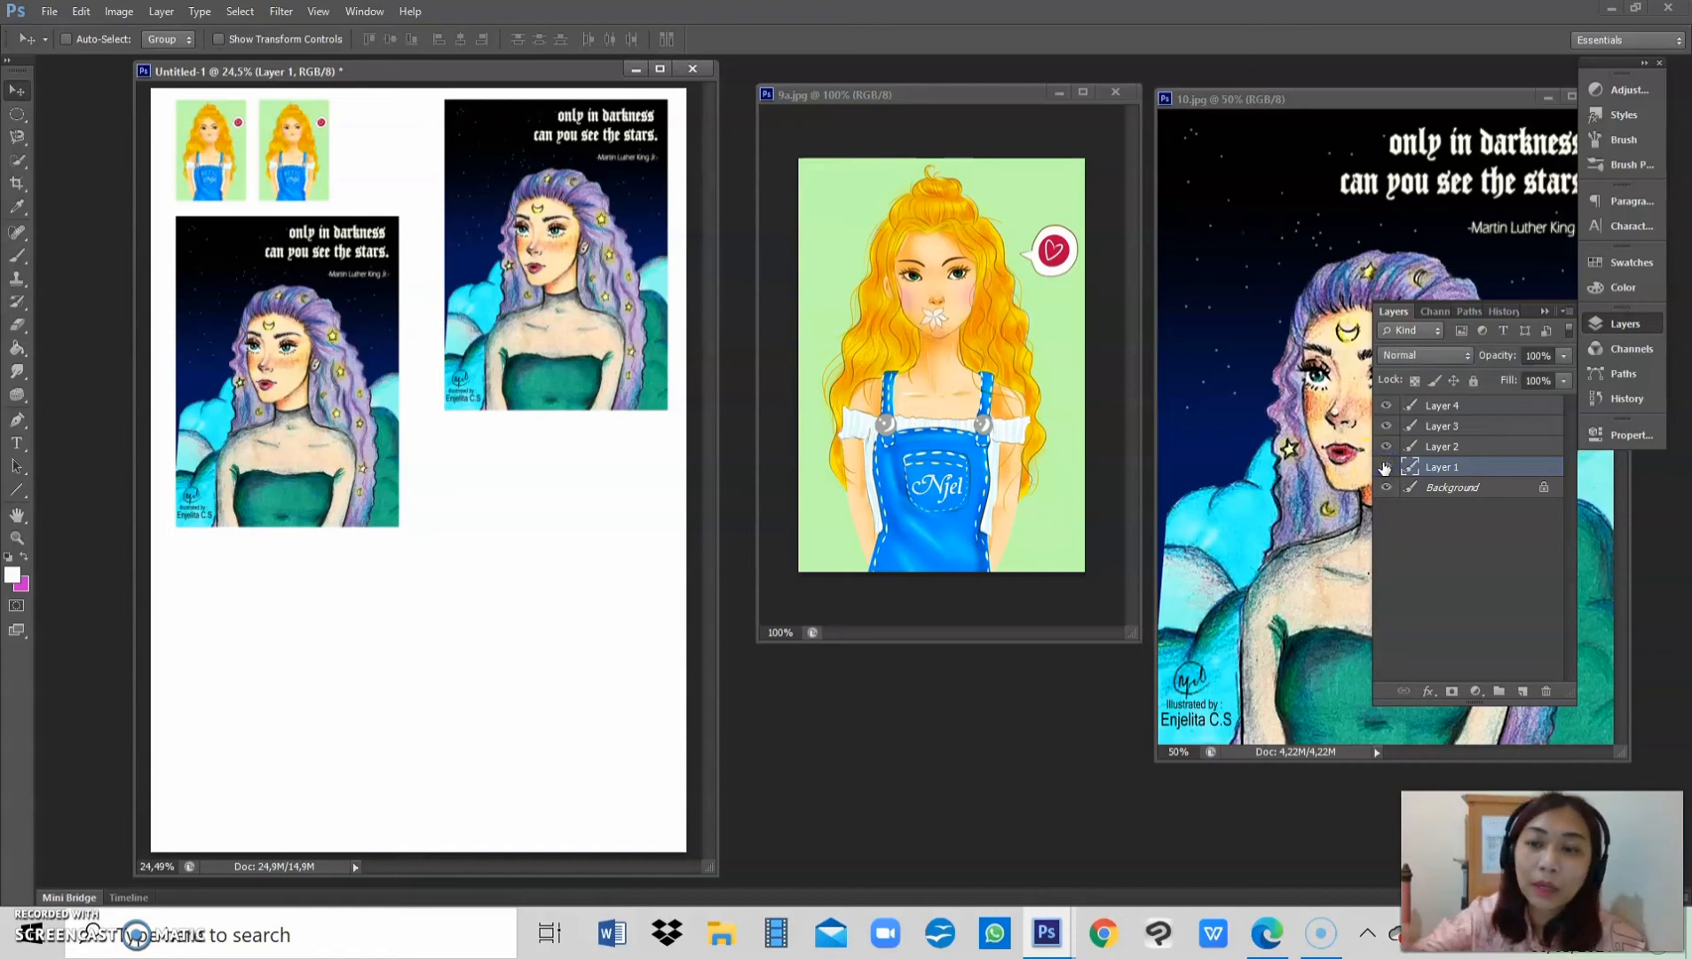
click(1387, 468)
click(1387, 468)
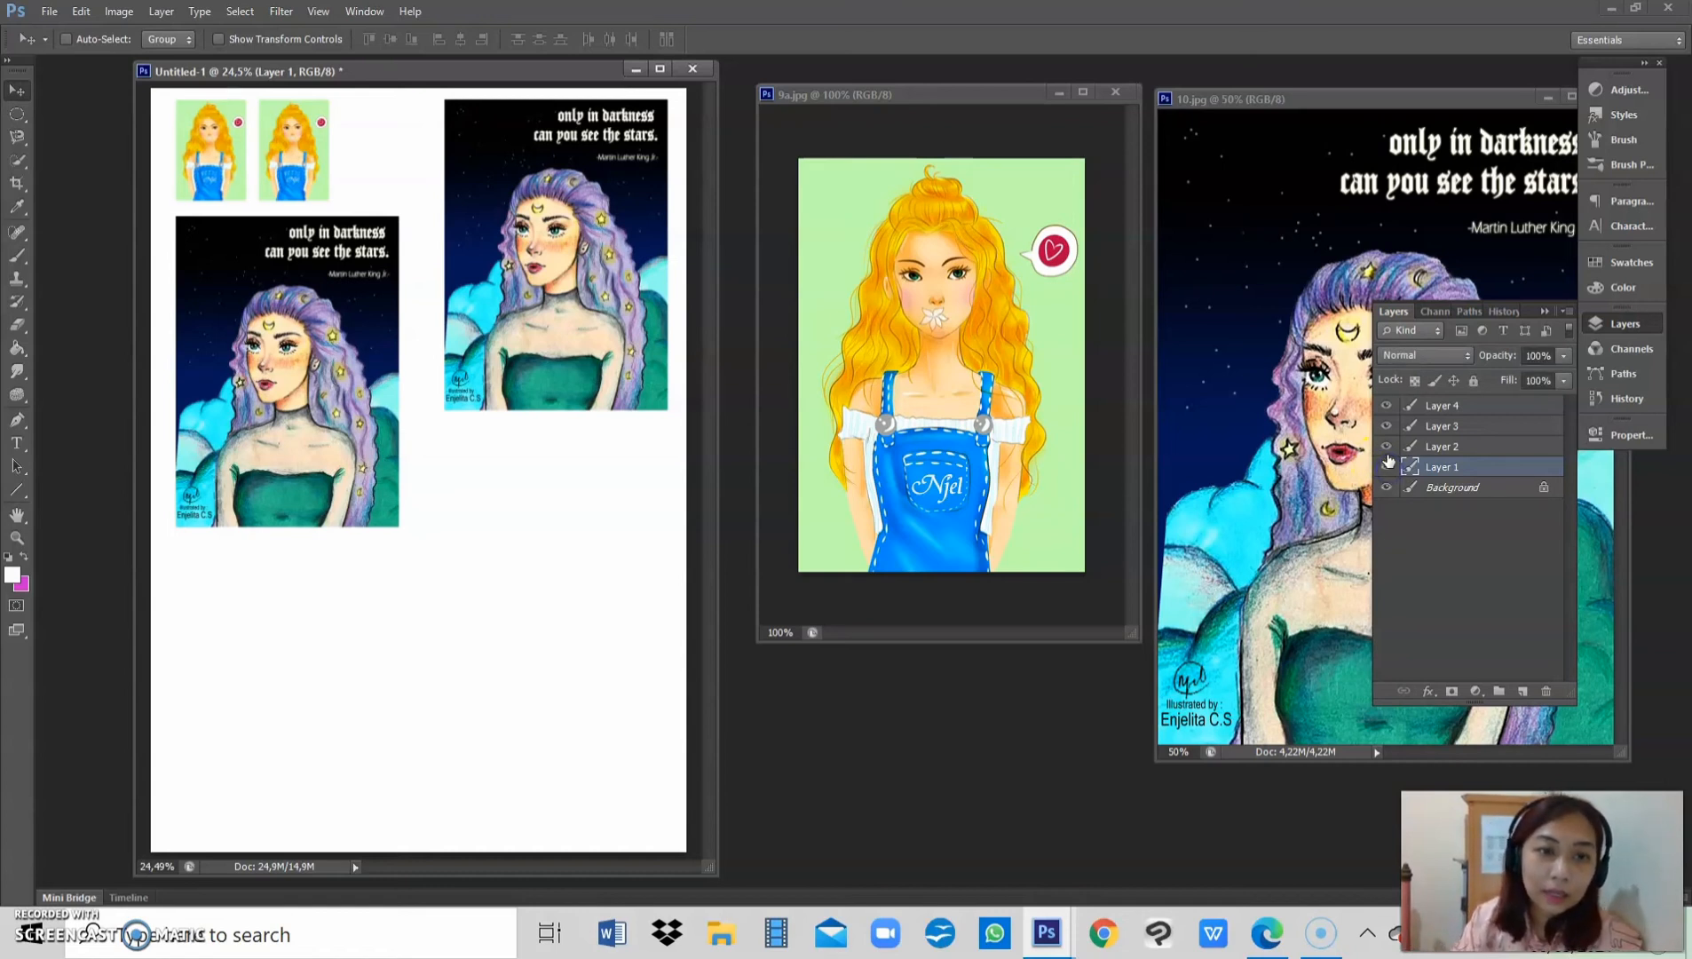
click(1387, 447)
click(1388, 448)
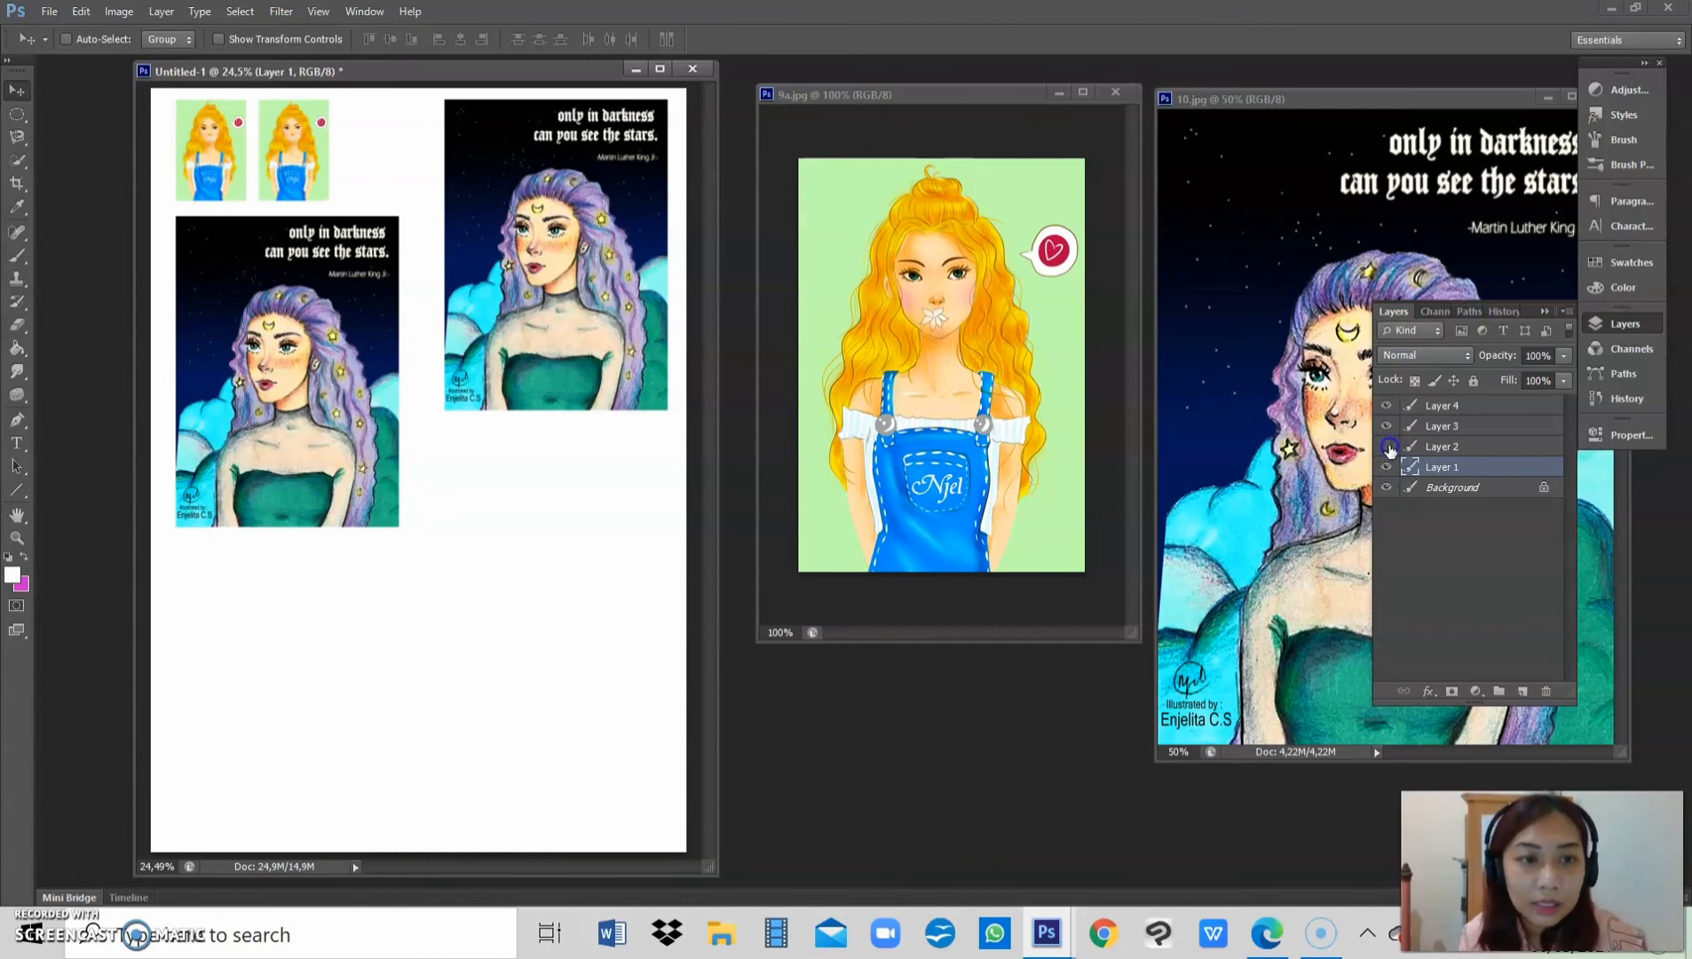
click(1388, 446)
click(1383, 430)
click(1383, 430)
click(1383, 430)
click(1383, 405)
click(1387, 409)
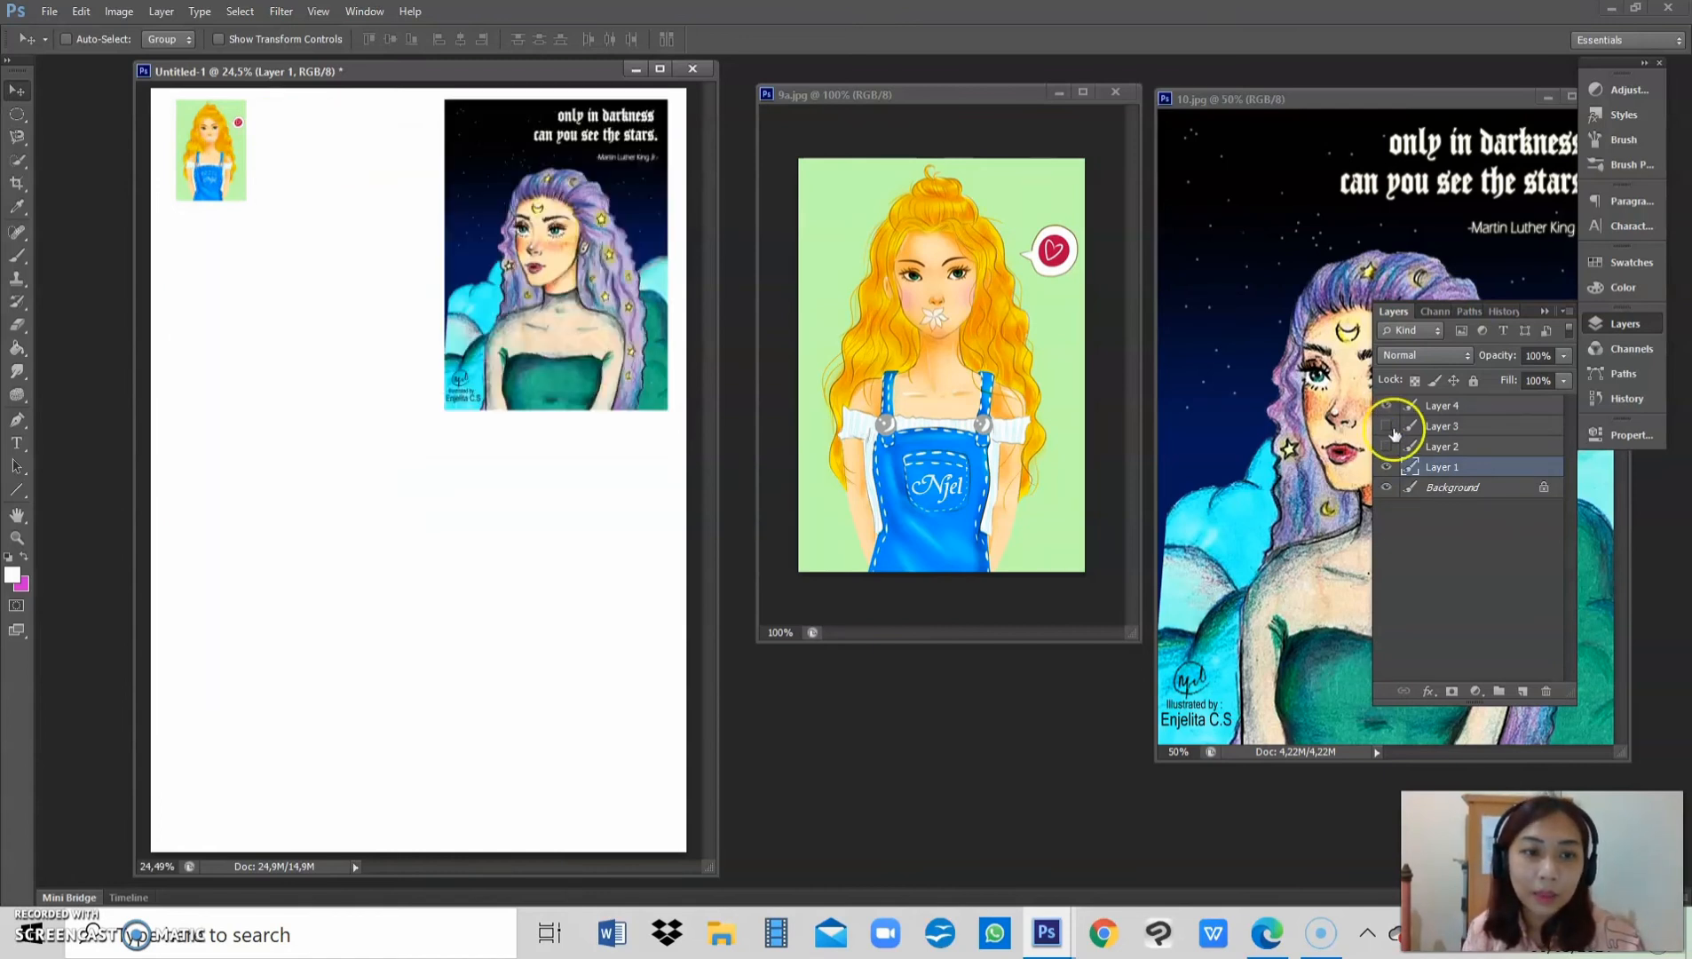
click(1387, 447)
click(1386, 426)
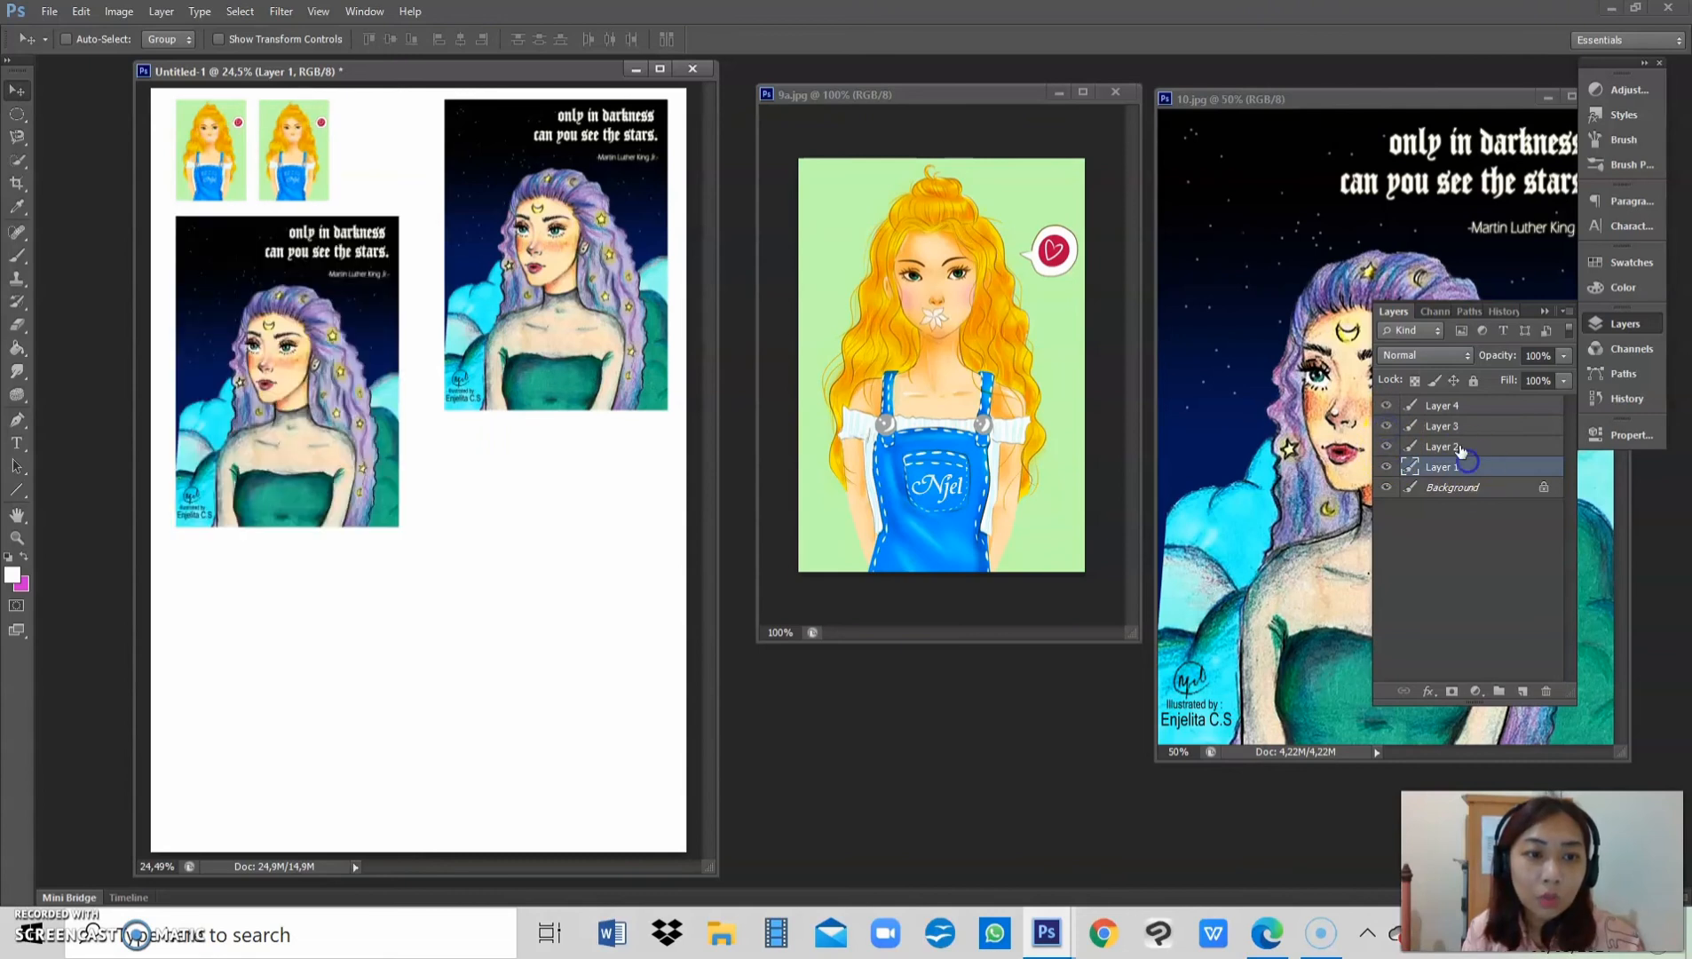
Step: Step through the picture layers again, ending with Layer 1 selected
click(1459, 444)
click(1461, 428)
click(1497, 446)
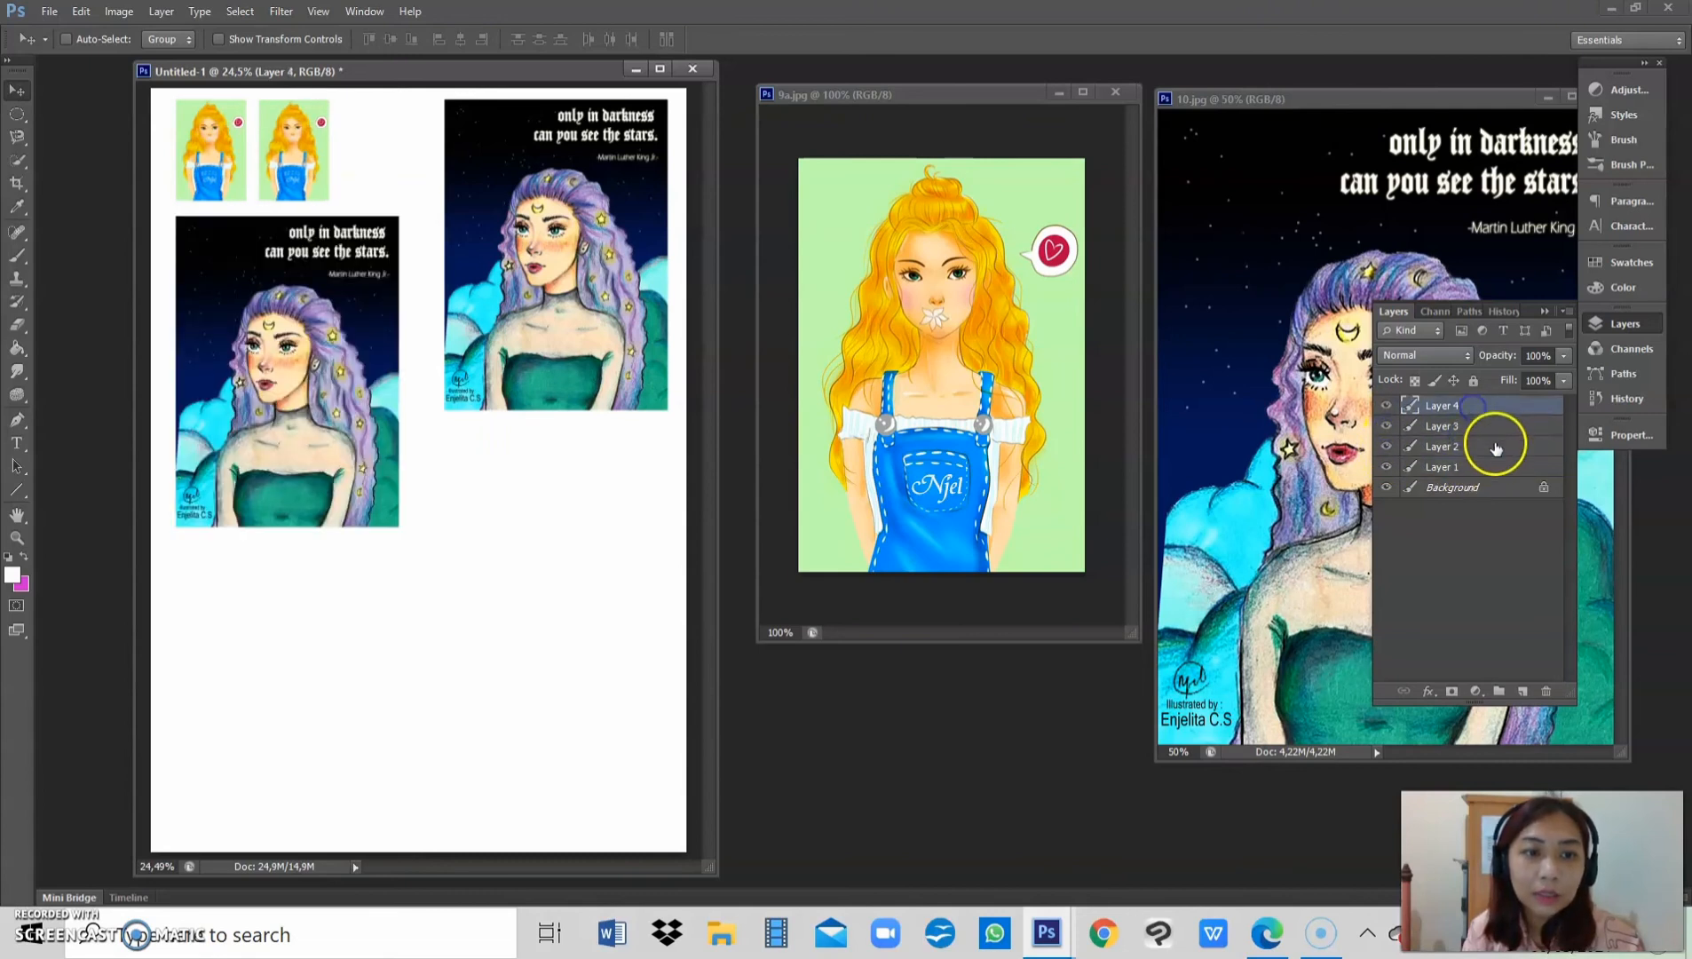
click(1506, 470)
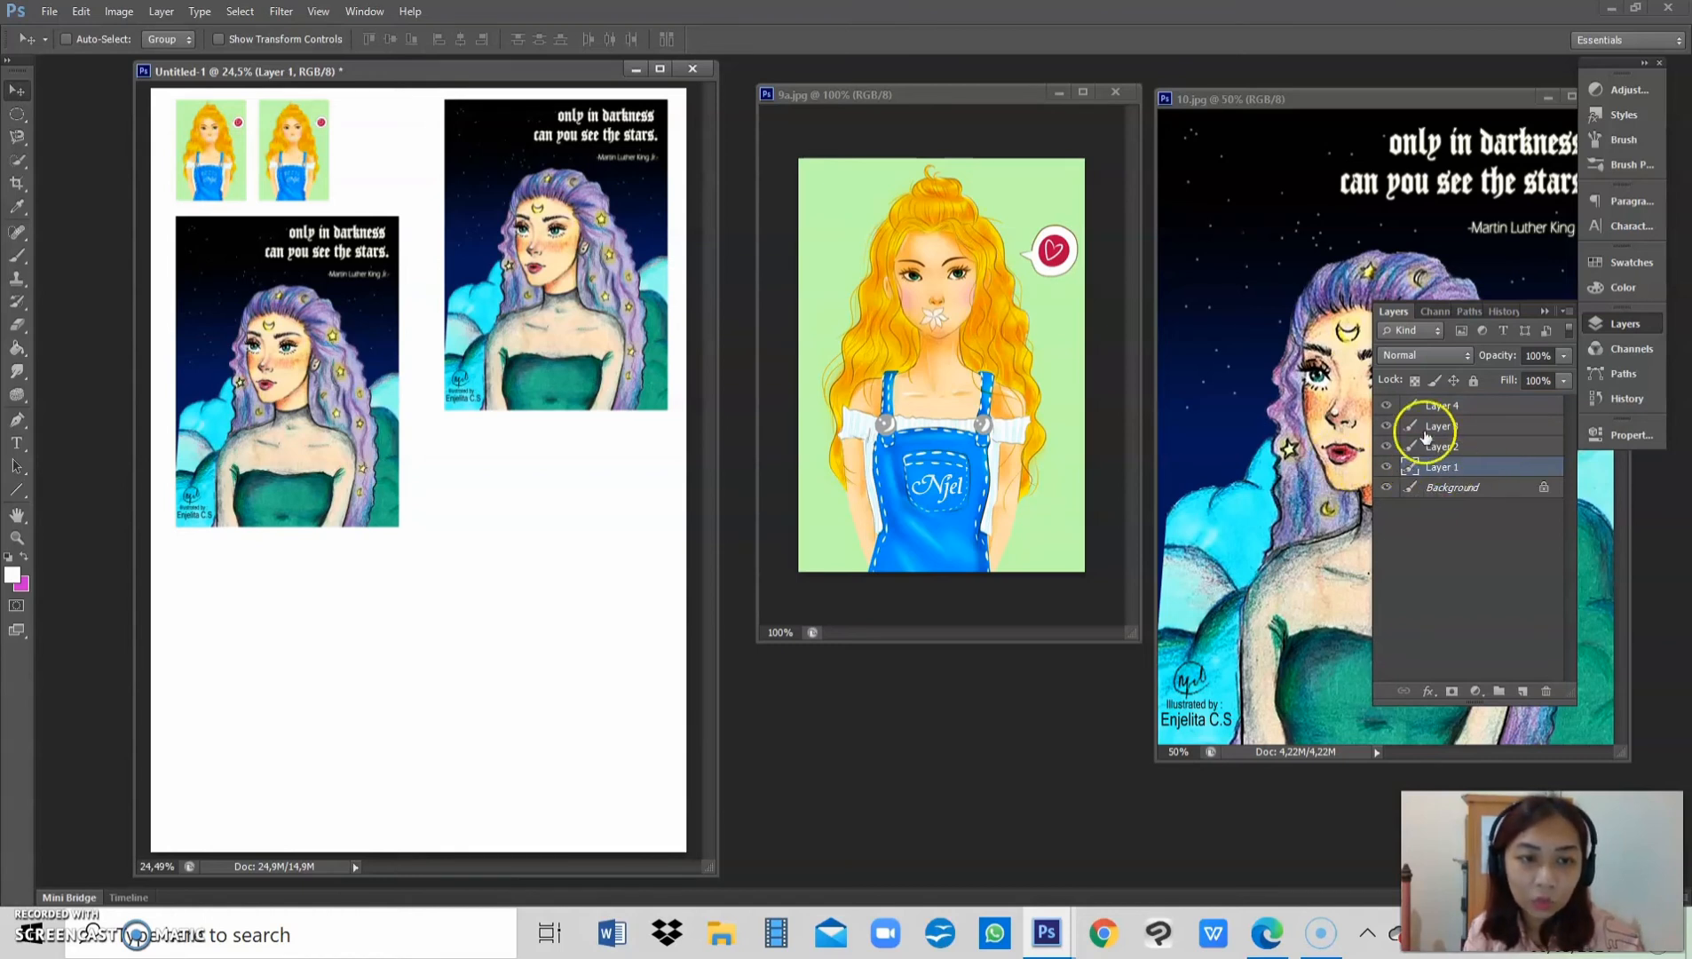
Step: Identify Layer 3 by toggling its visibility, select it and move its picture slightly down and right on the page
drag(490, 257, 535, 236)
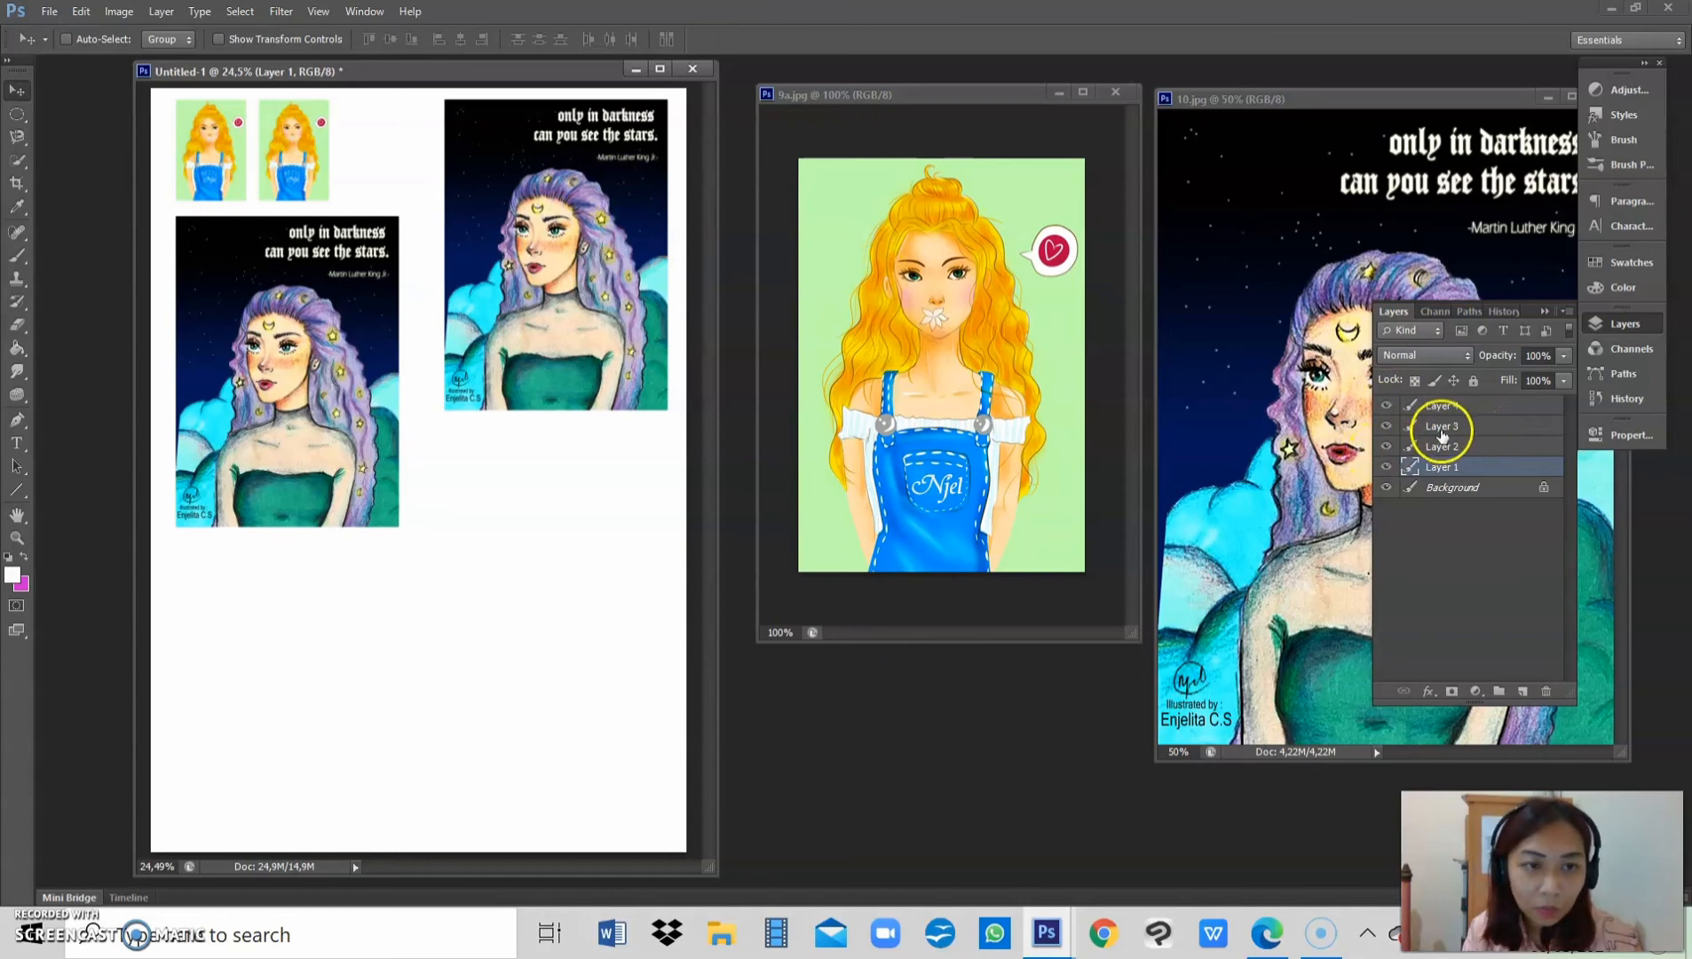
click(1386, 426)
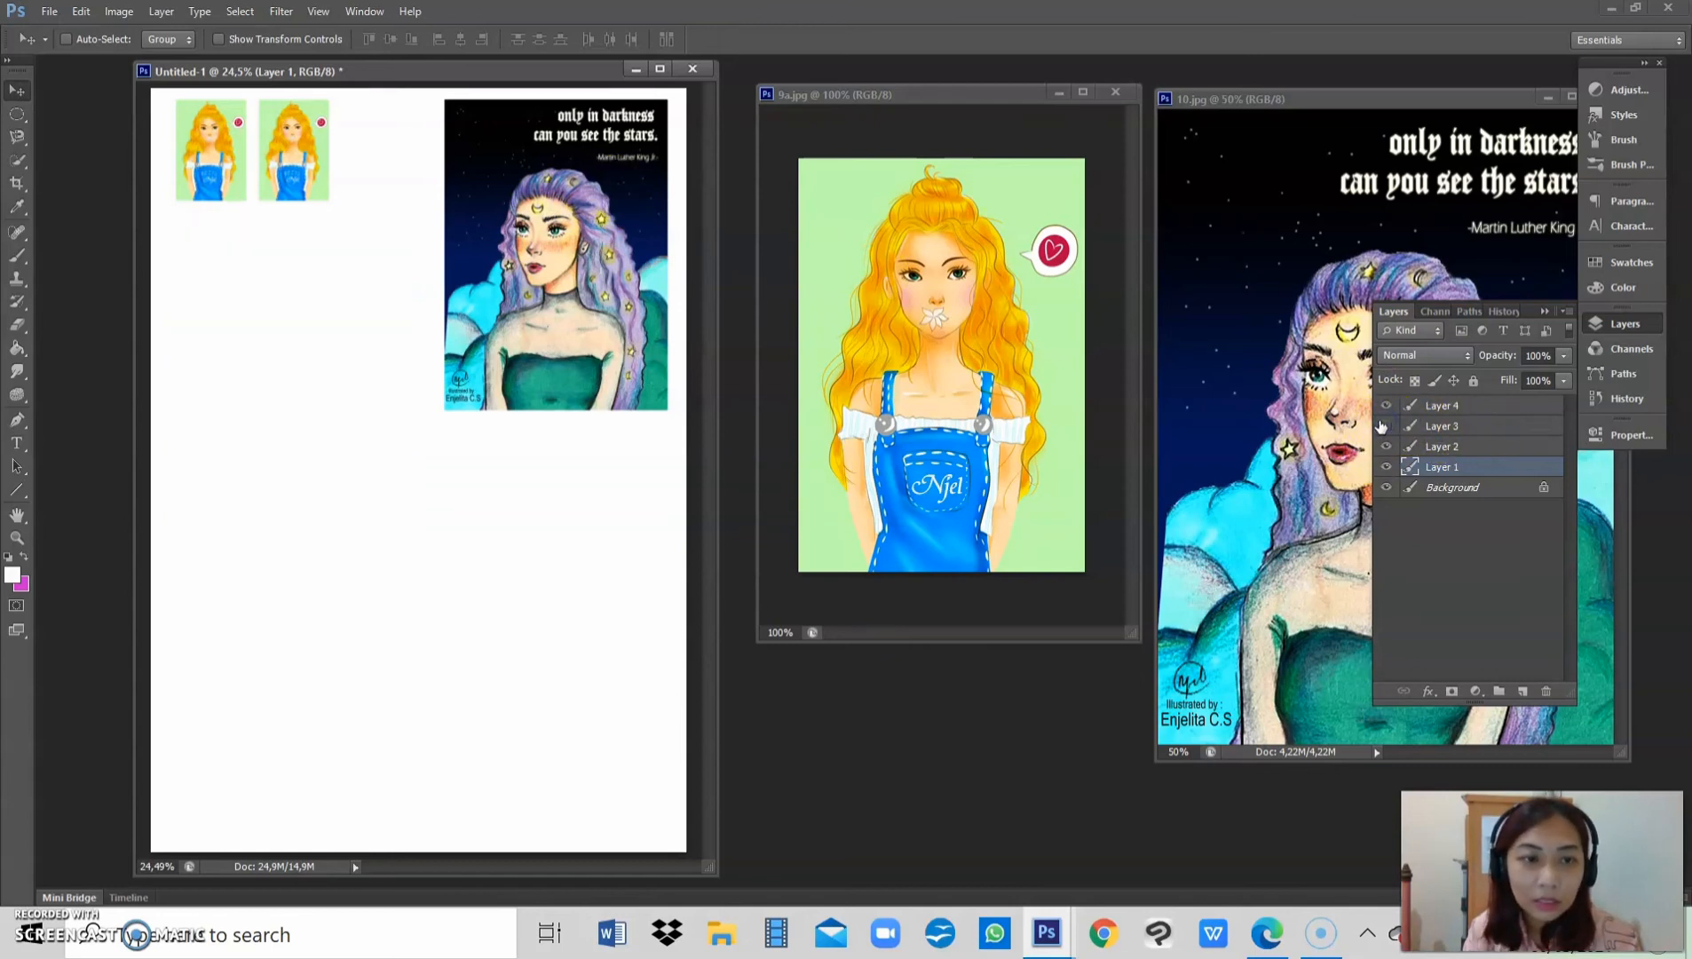
click(1386, 427)
click(1452, 427)
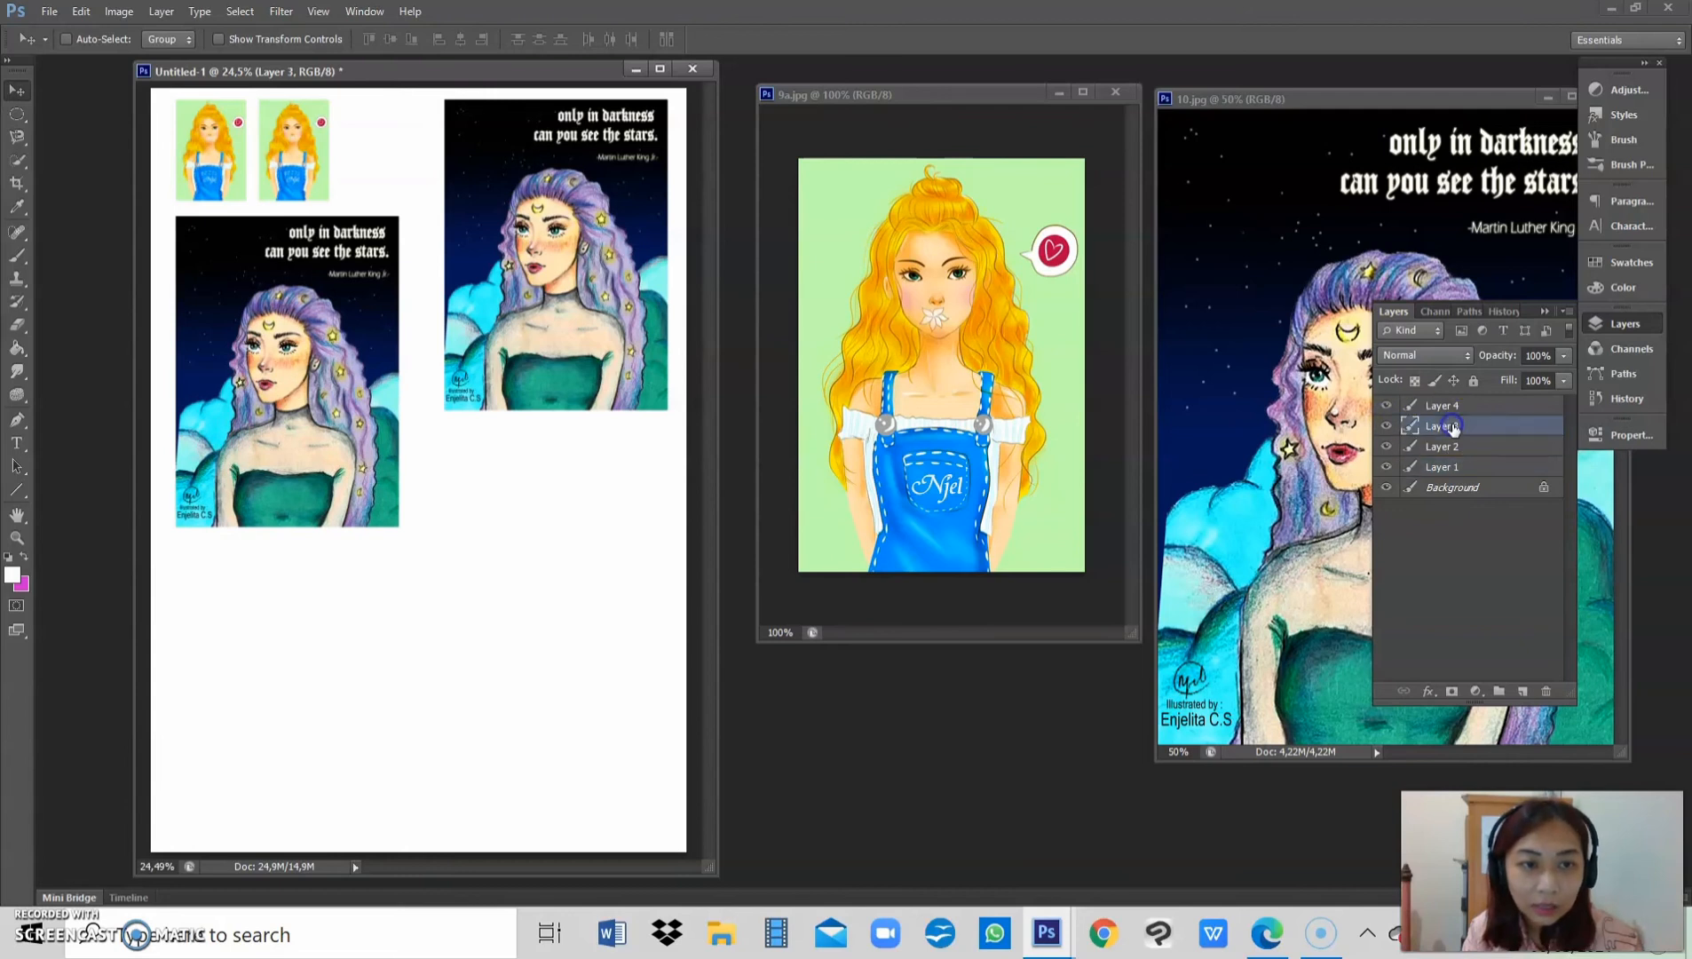
mouse_move(348, 240)
mouse_down()
mouse_move(353, 315)
mouse_move(375, 284)
mouse_move(361, 255)
mouse_up()
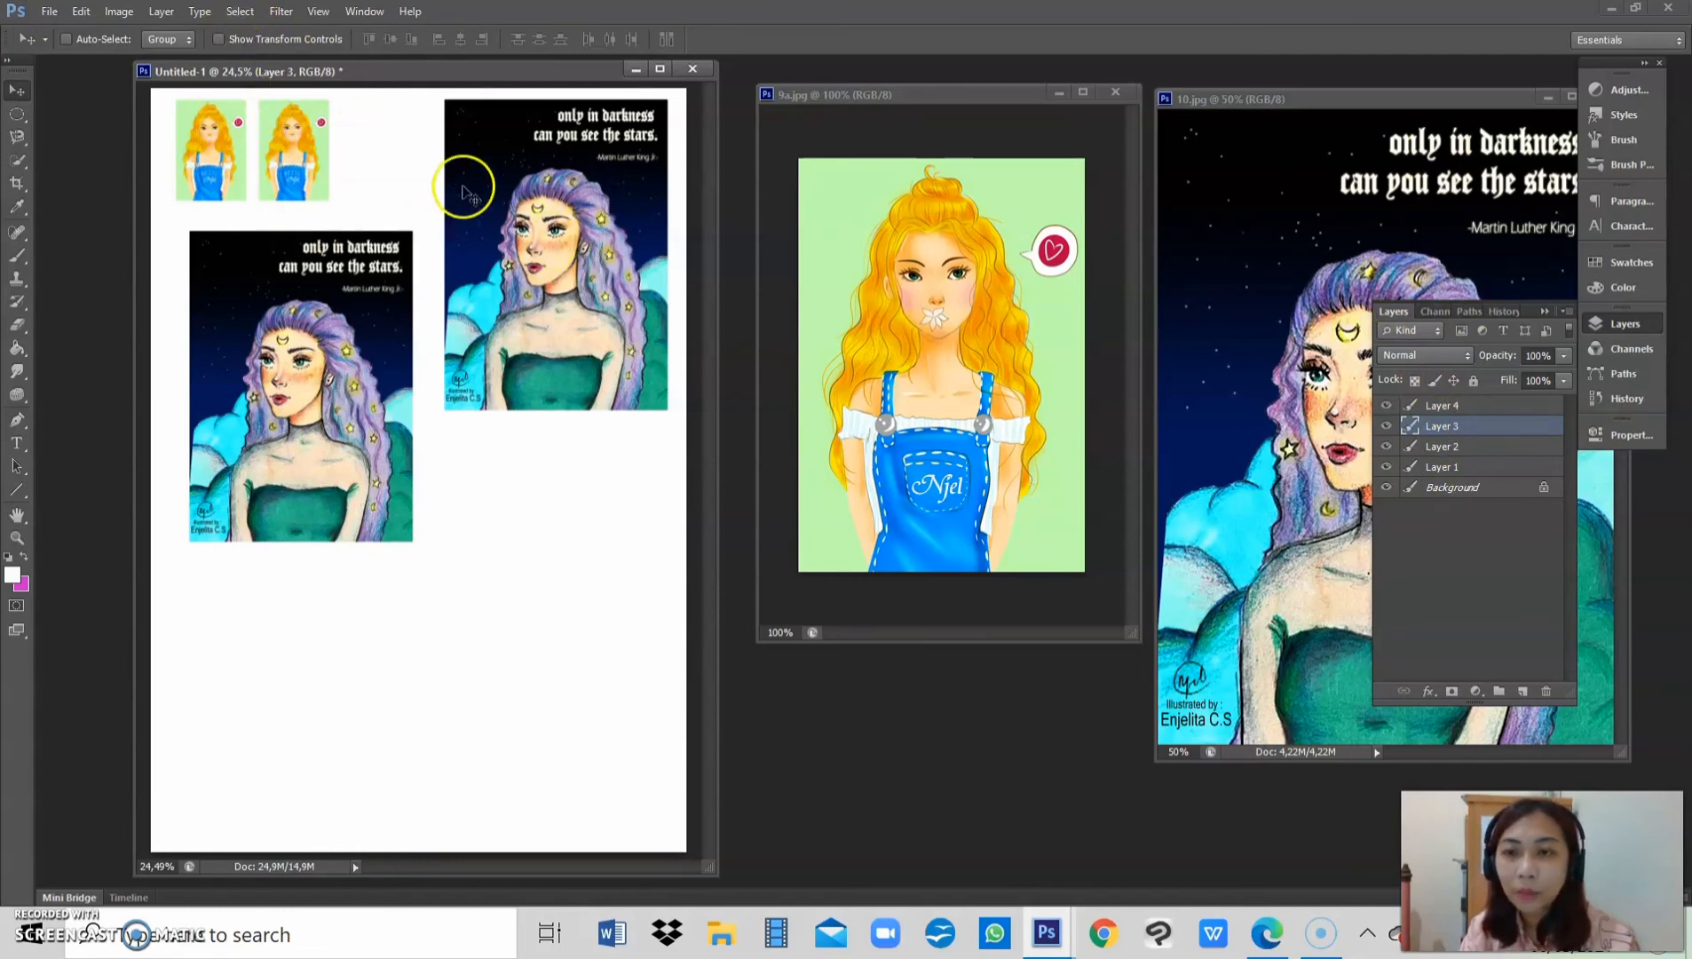
Step: Check which layer lies under the pictures on the A4 page by listing the layers at several points
right_click(546, 159)
right_click(302, 242)
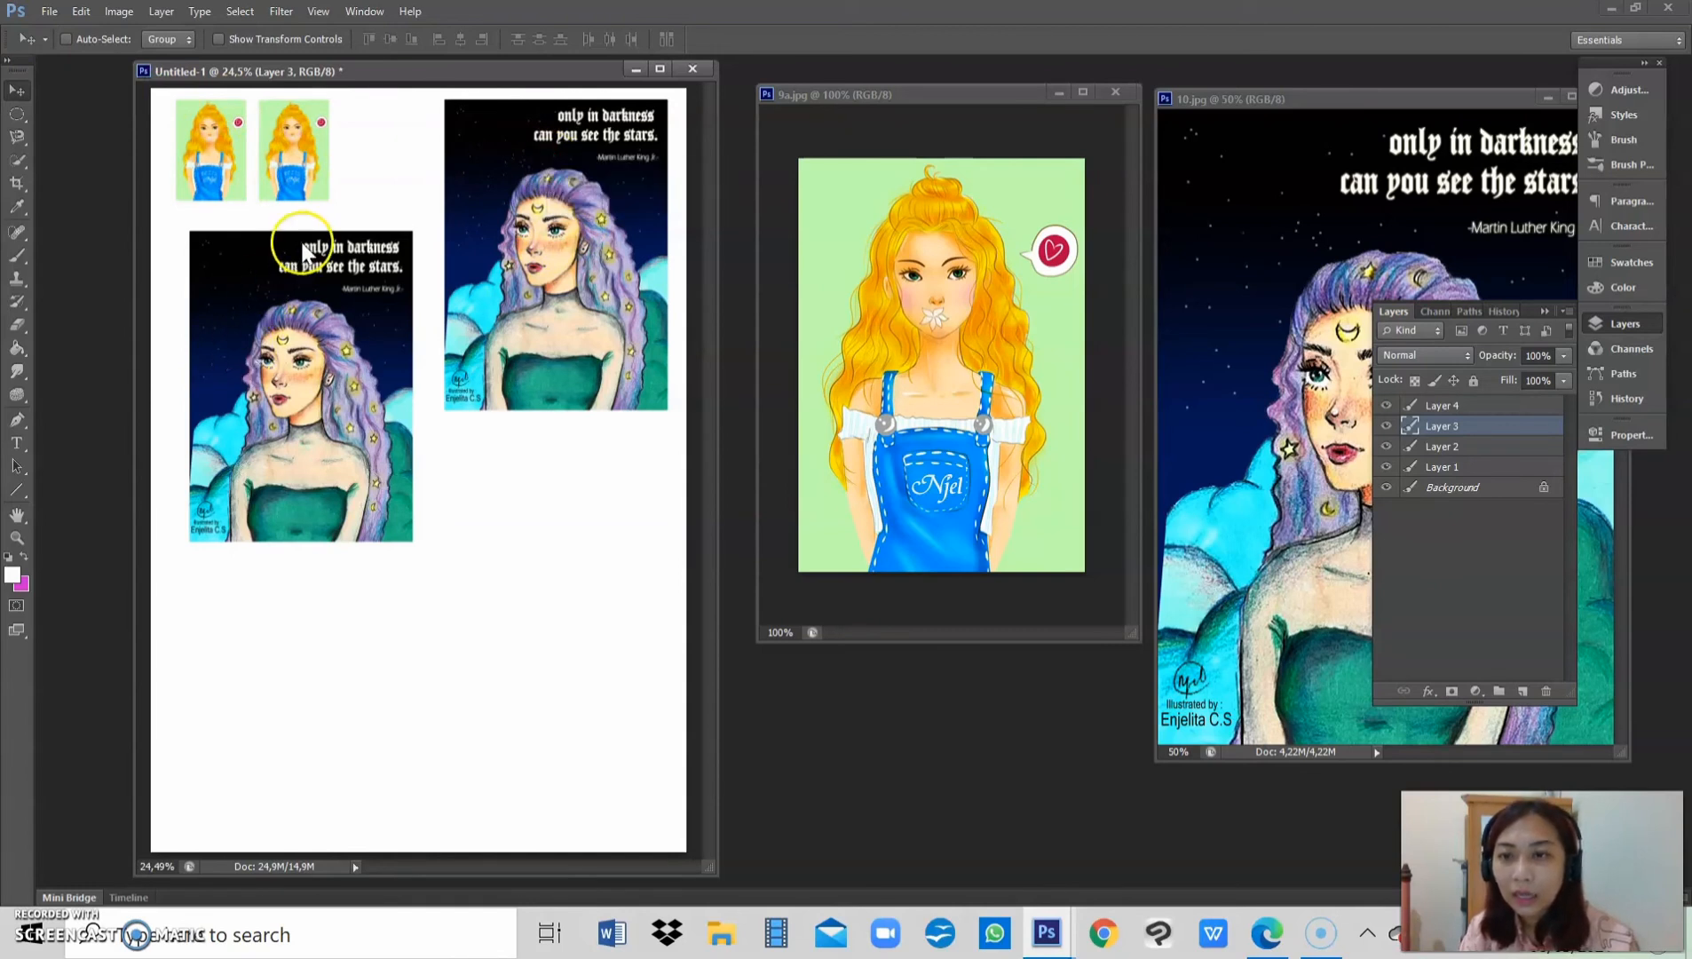
right_click(507, 173)
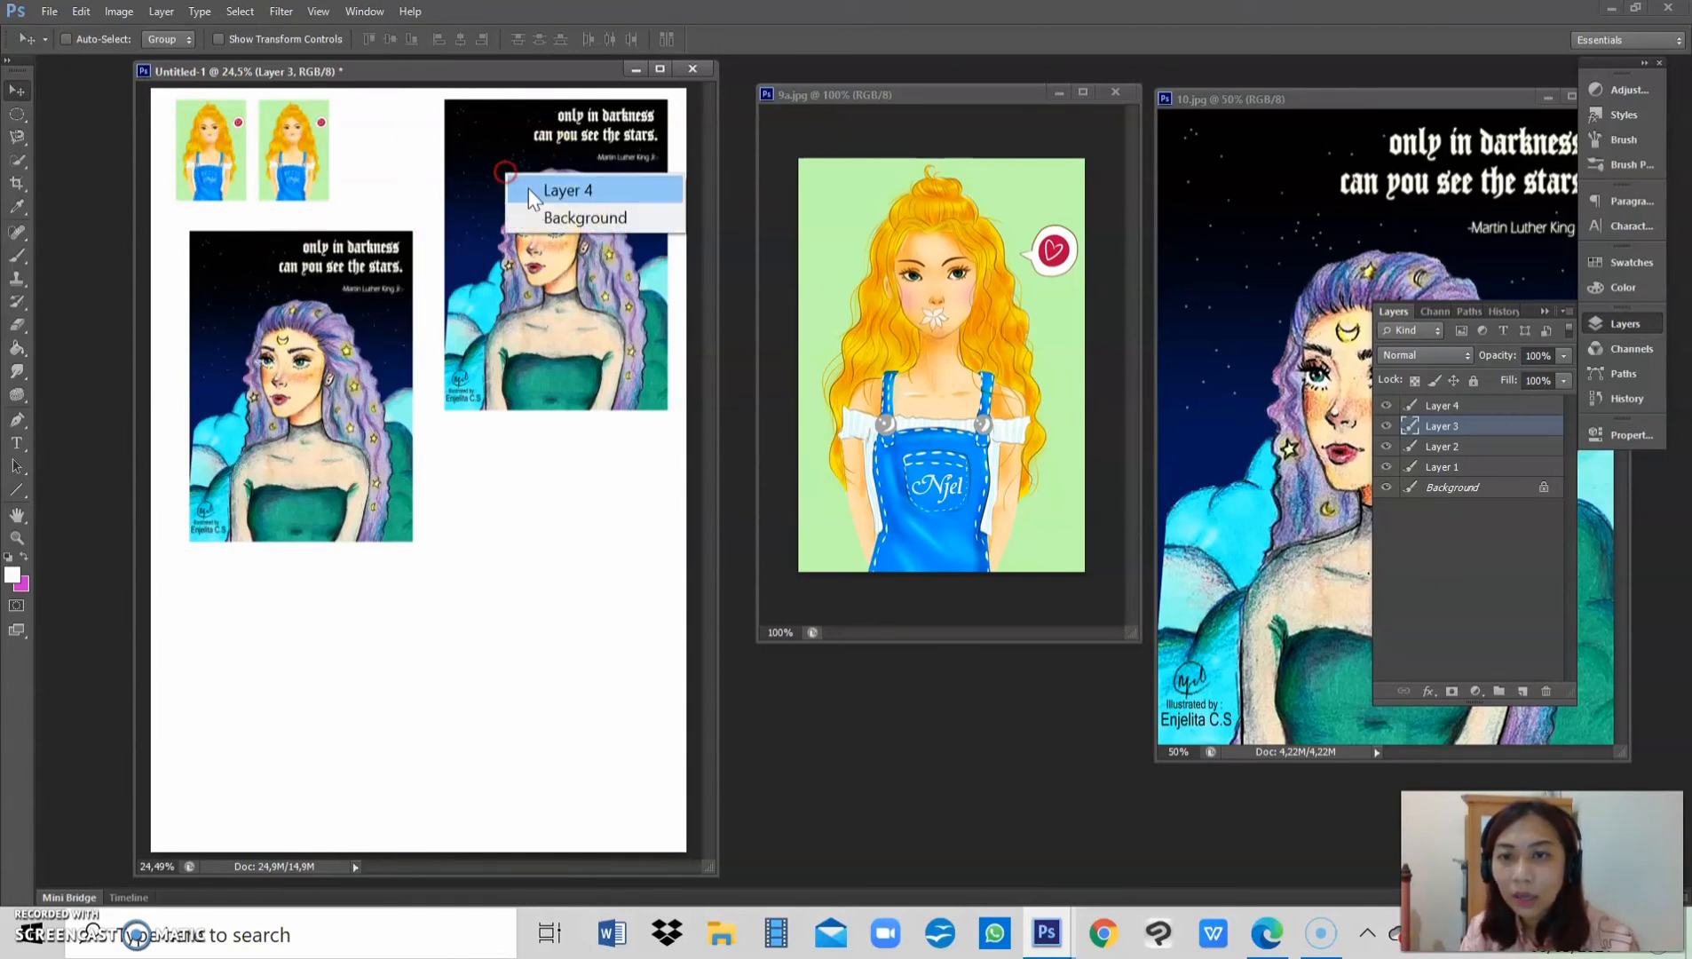
right_click(286, 149)
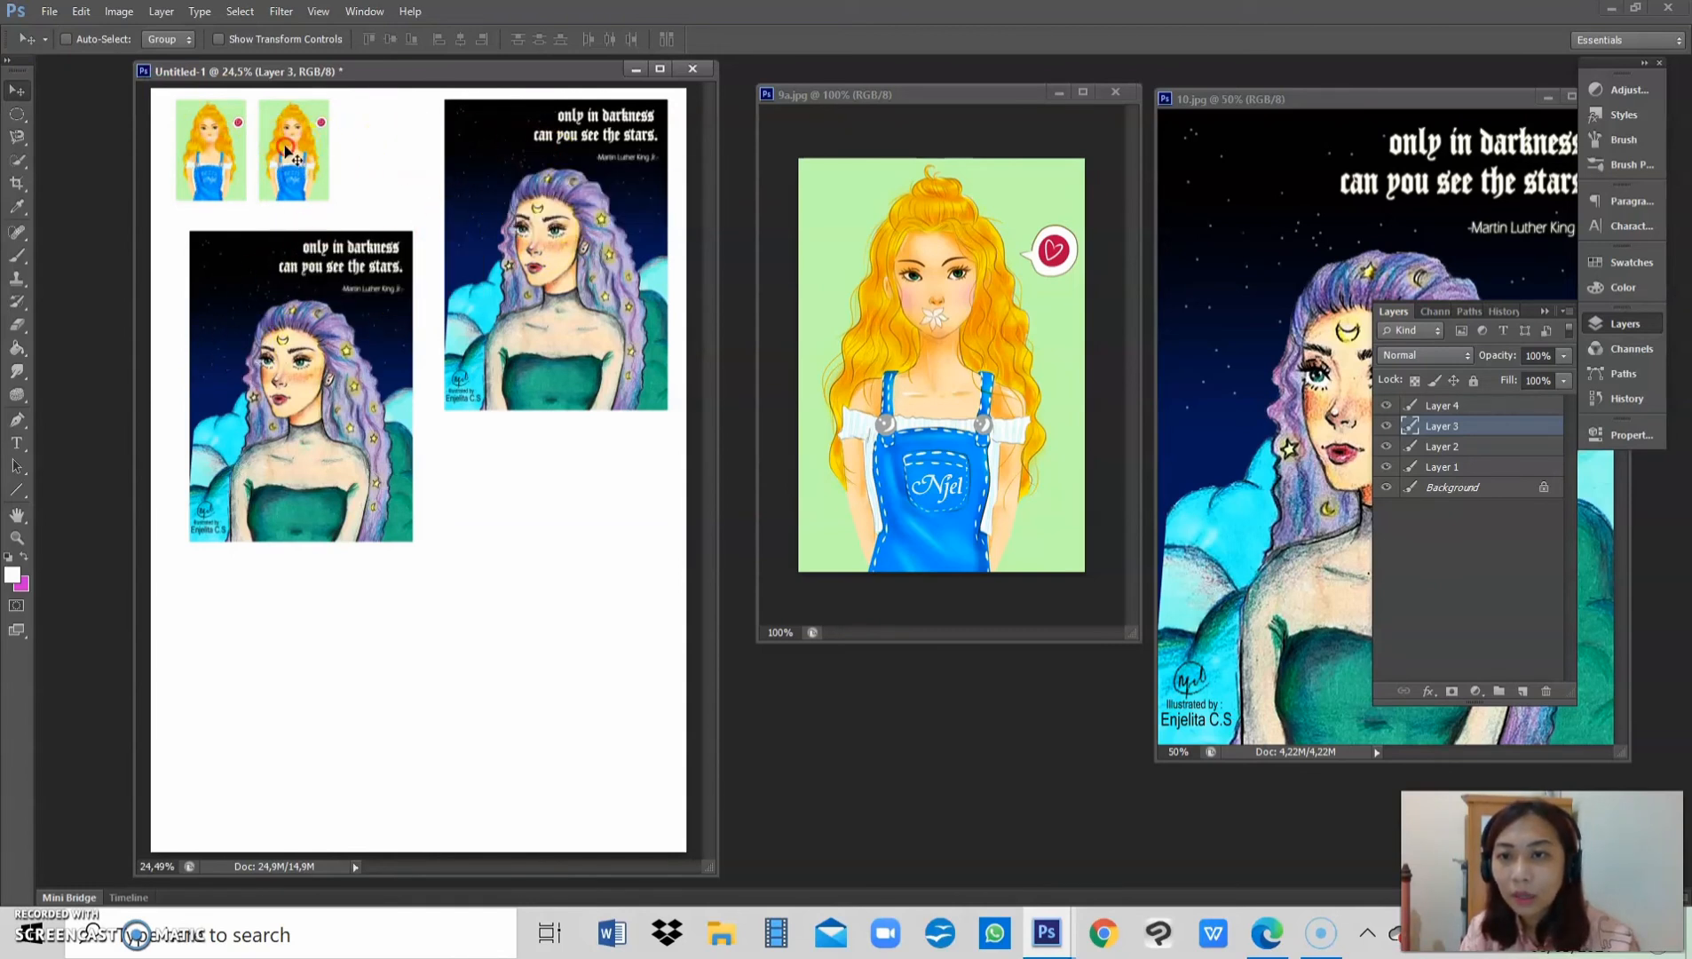
right_click(239, 142)
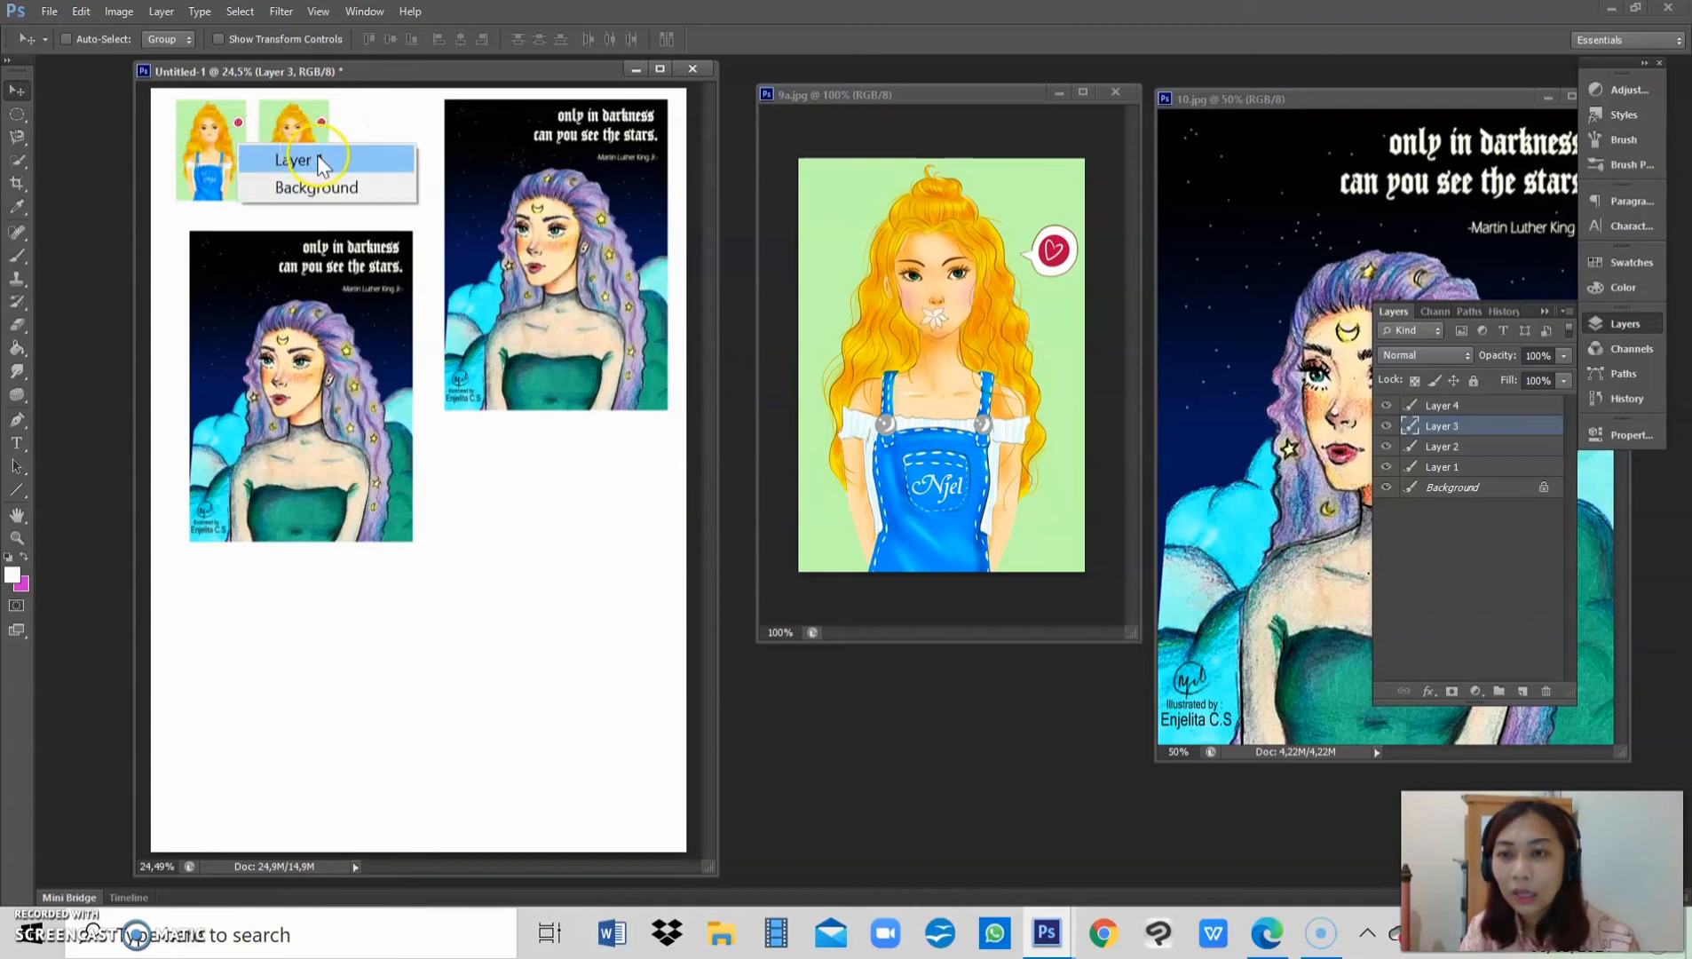
Step: Select Layer 2 directly from its small picture on the page and move it to the empty area below the Layer 4 picture
right_click(292, 103)
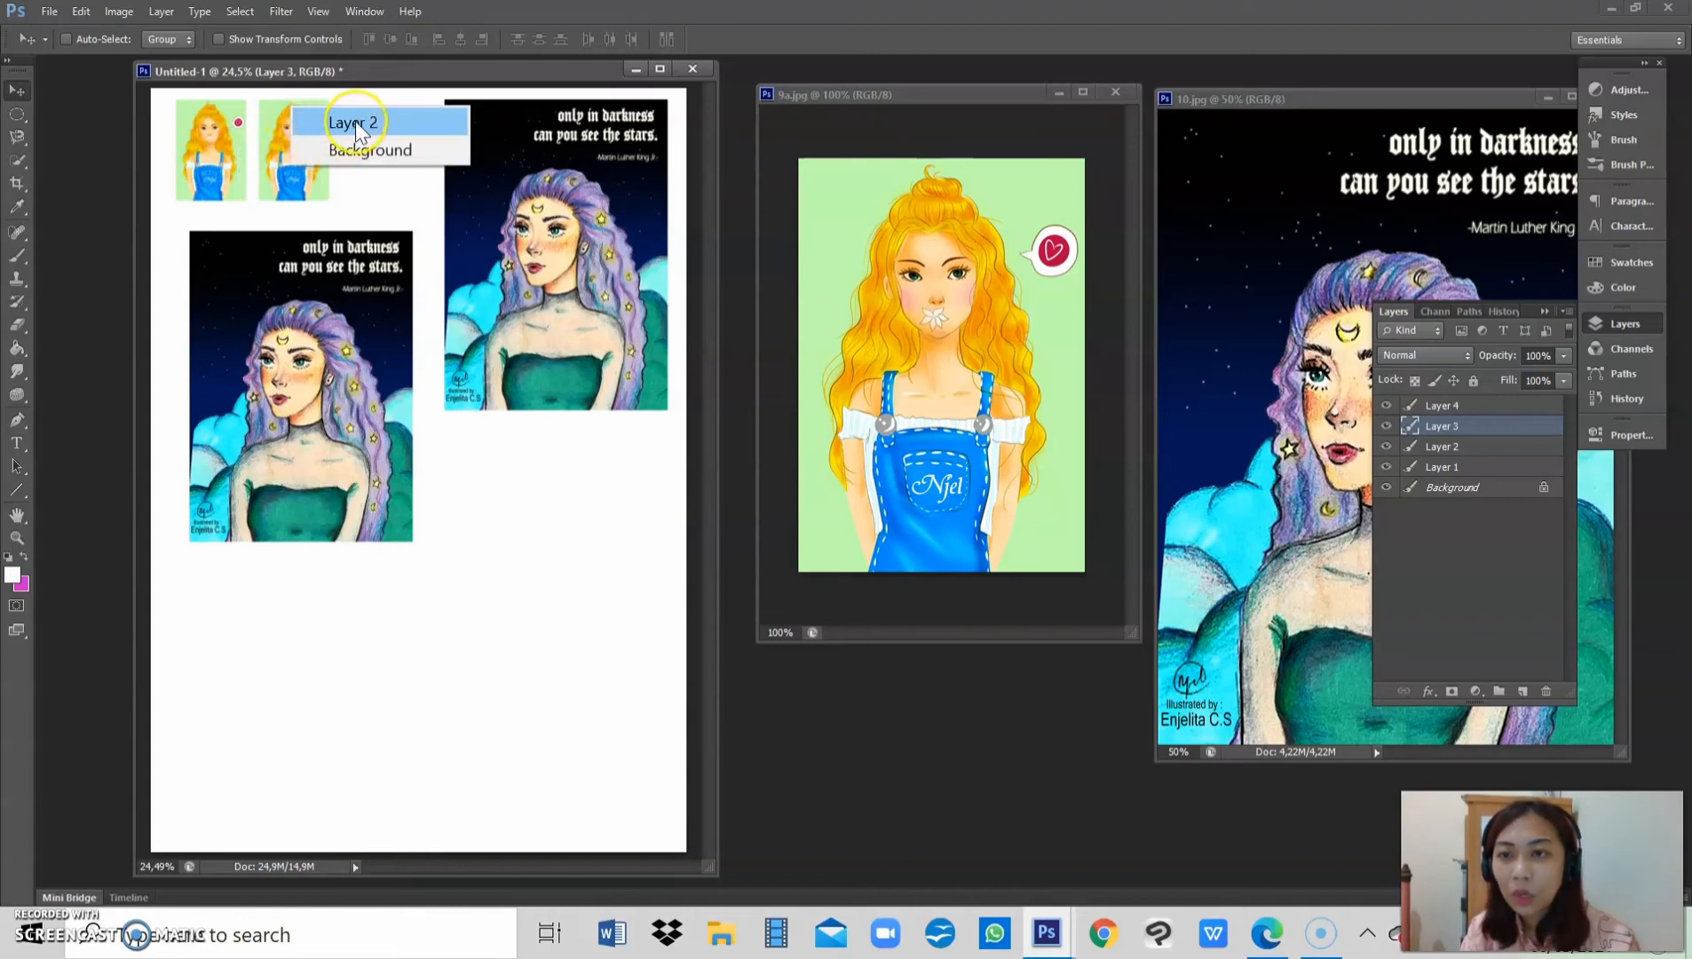
click(357, 121)
drag(292, 130, 538, 551)
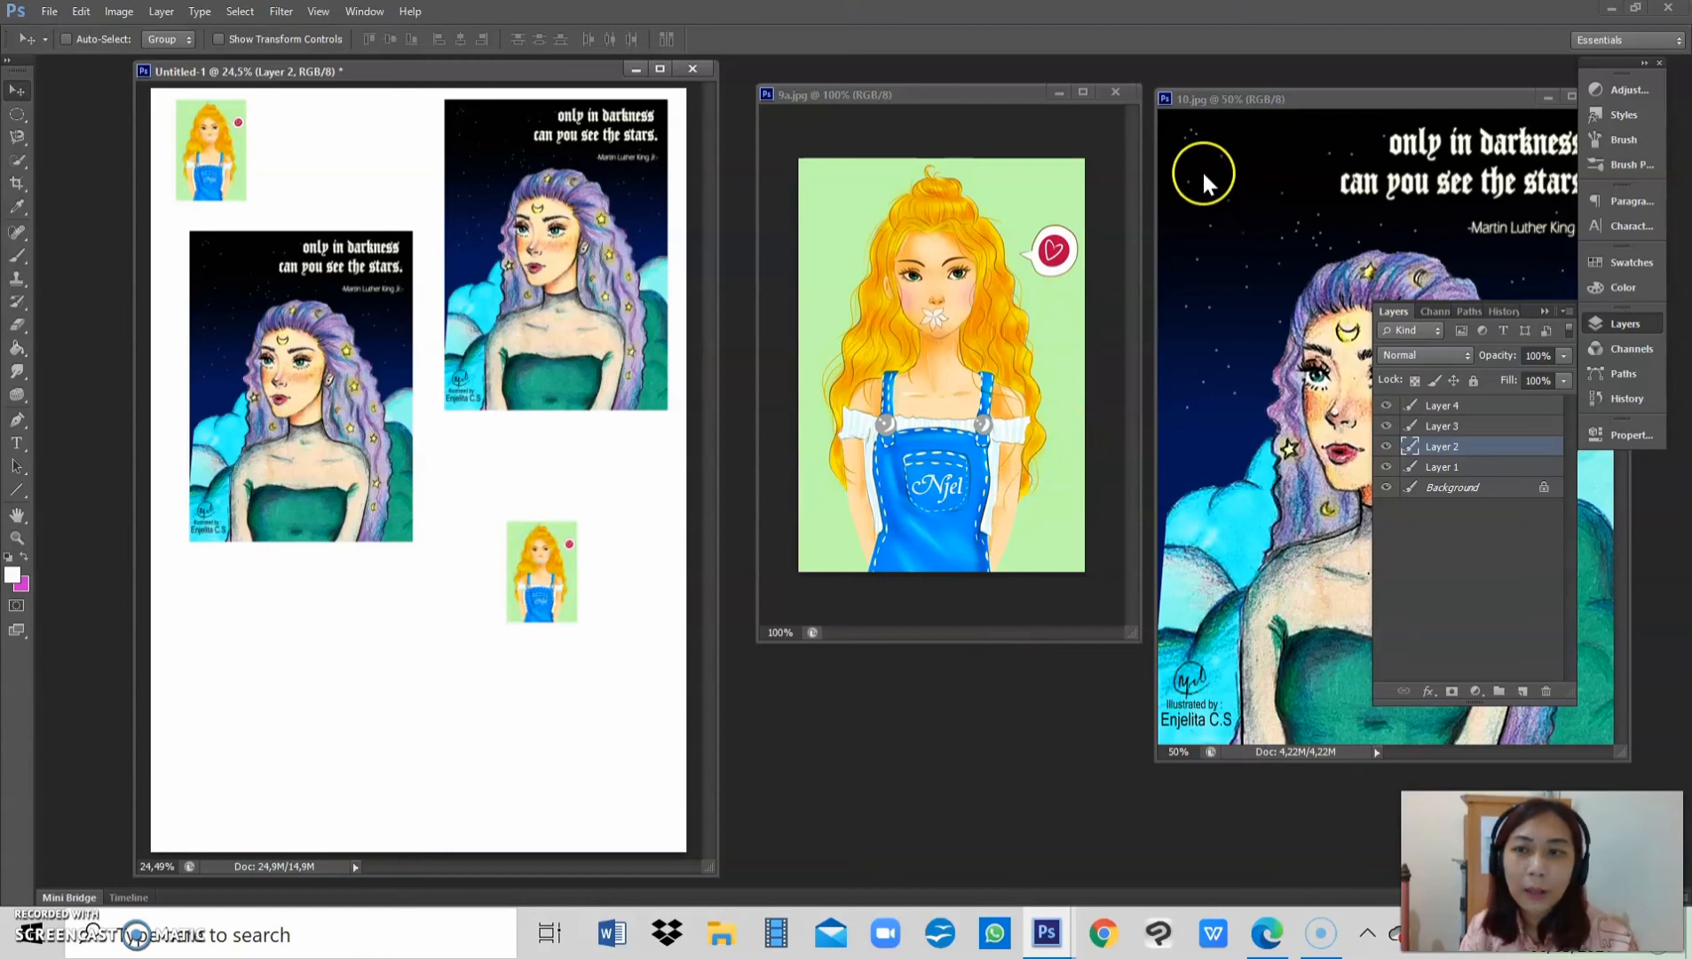
Step: With the Move tool, select Layer 1 from its small picture on the page and move it to the right
click(17, 92)
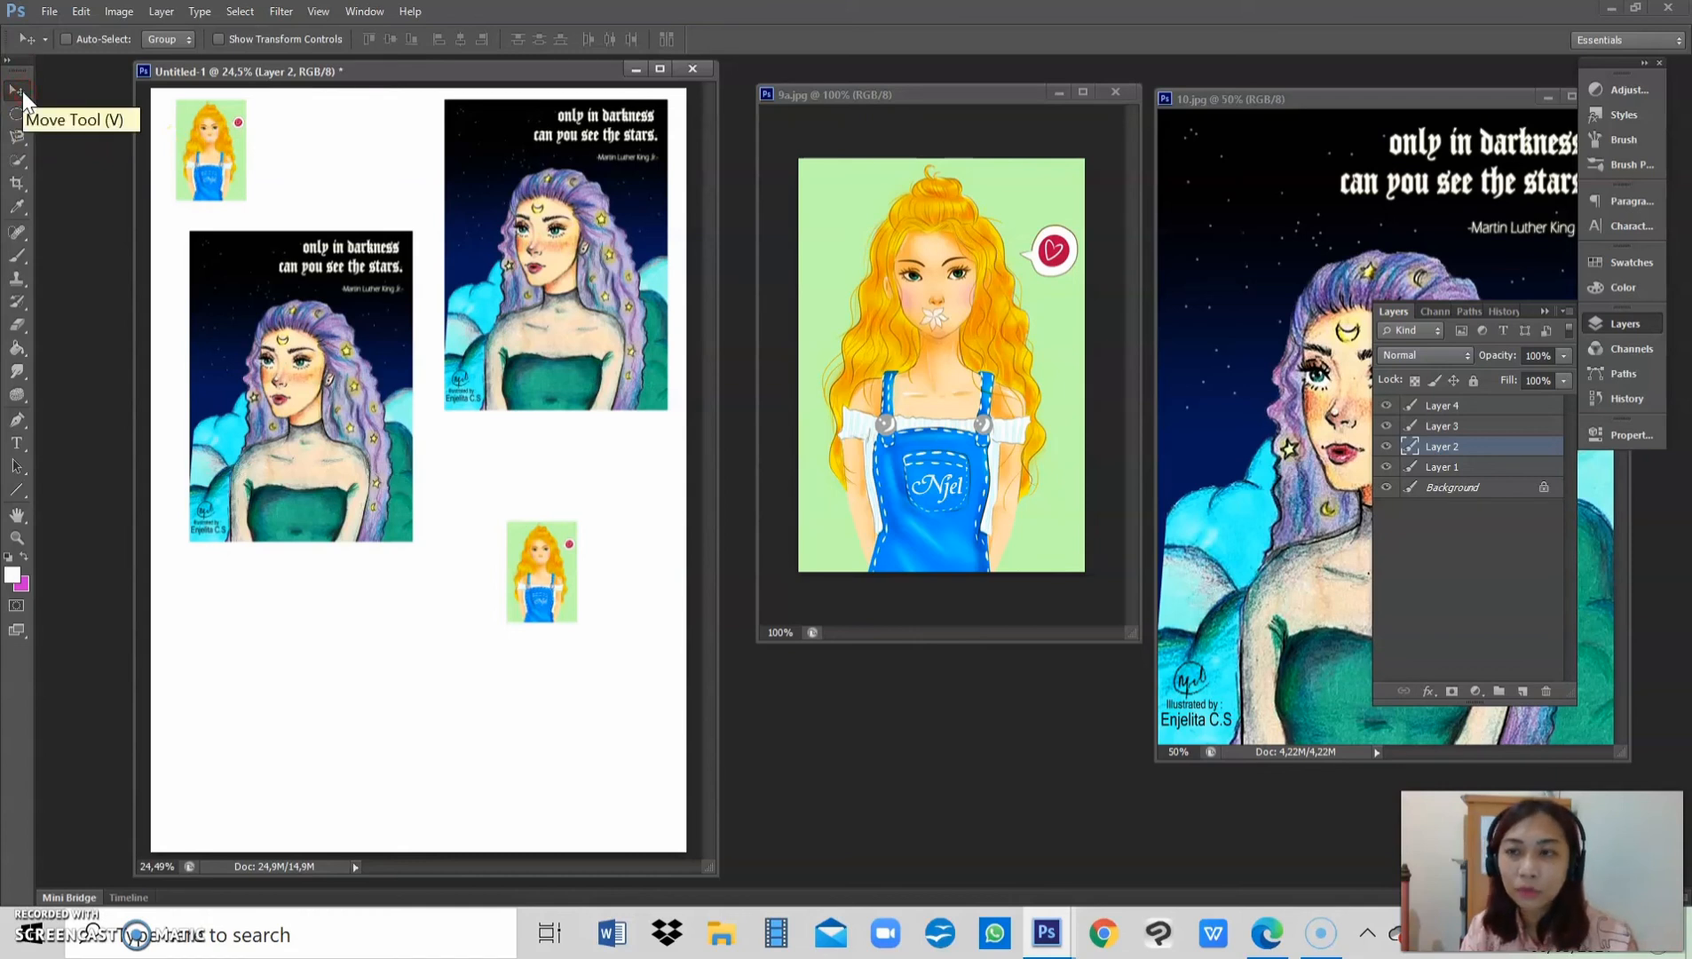
right_click(226, 152)
click(240, 156)
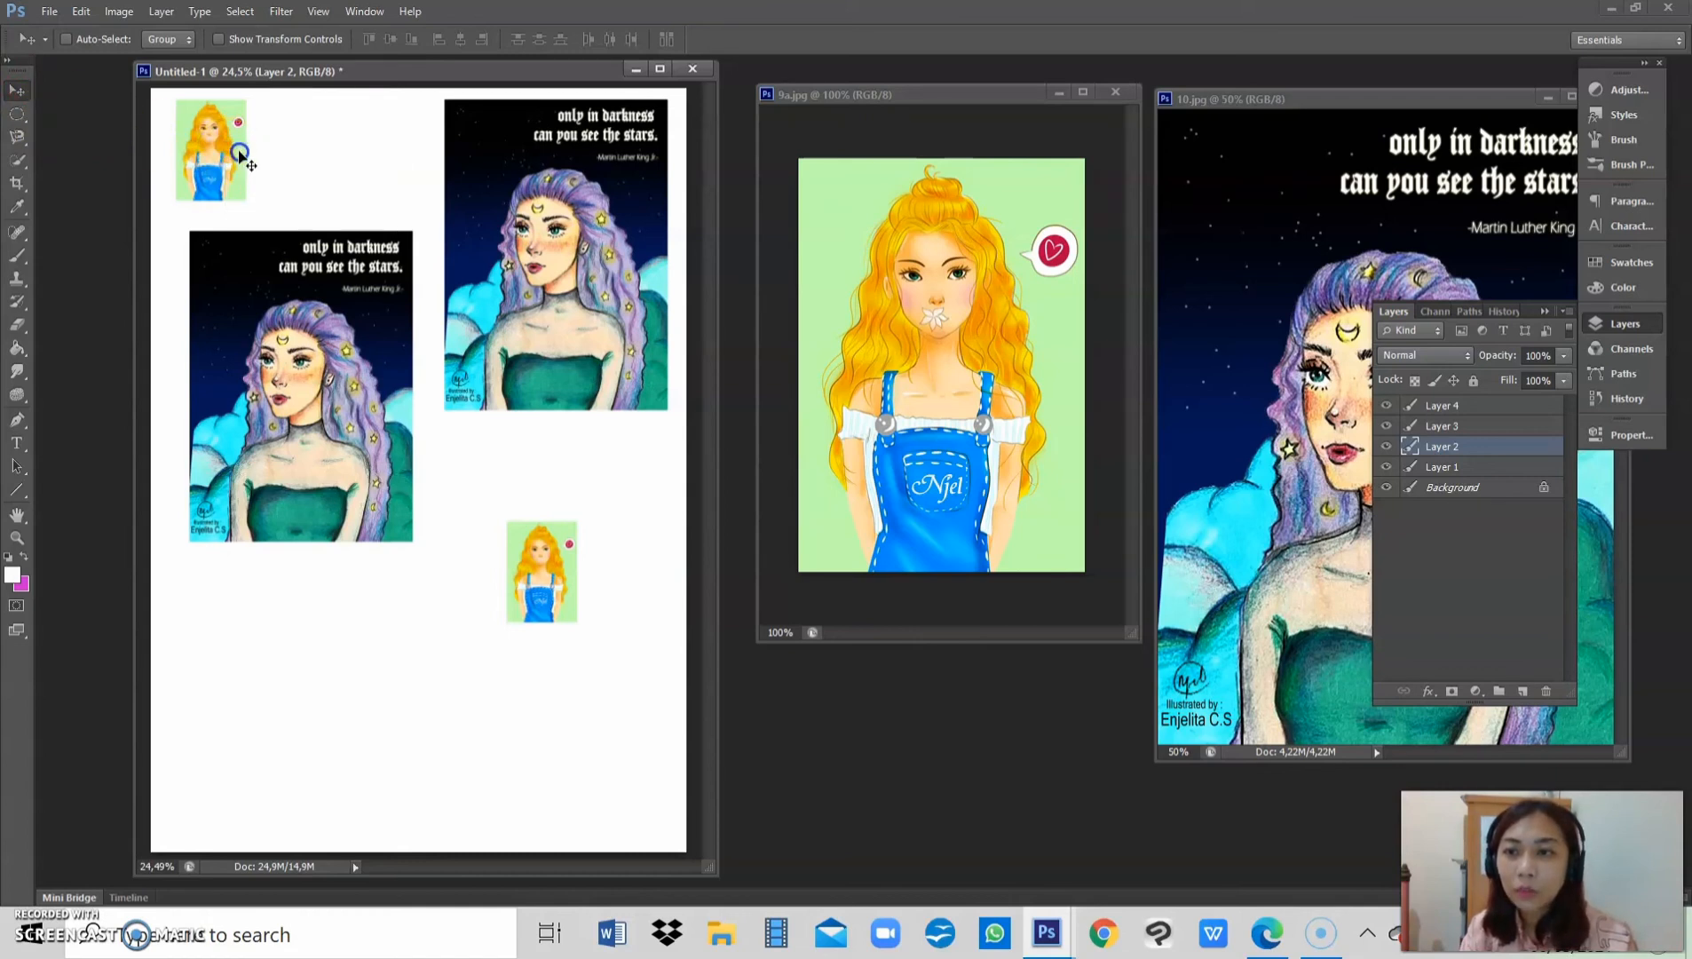
right_click(238, 159)
click(253, 167)
drag(232, 157, 322, 168)
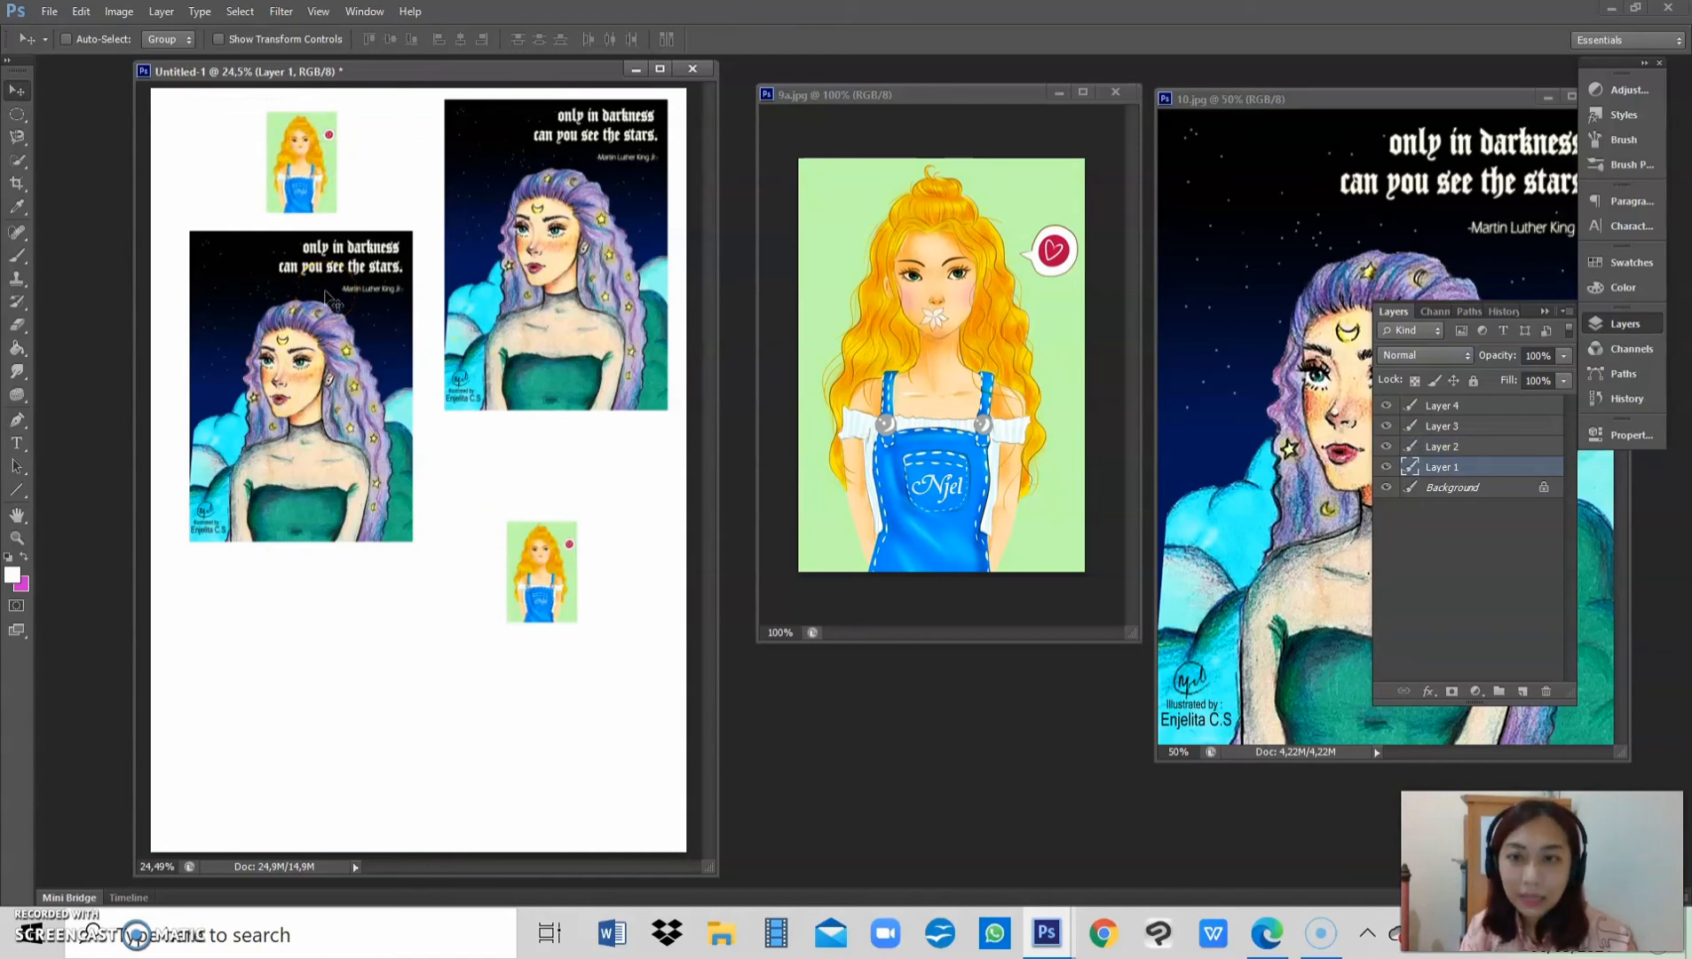
Step: Select Layer 3 from its picture on the page and move it straight down, keeping Layer 3 selected
right_click(282, 346)
click(316, 358)
drag(315, 407, 308, 506)
right_click(308, 473)
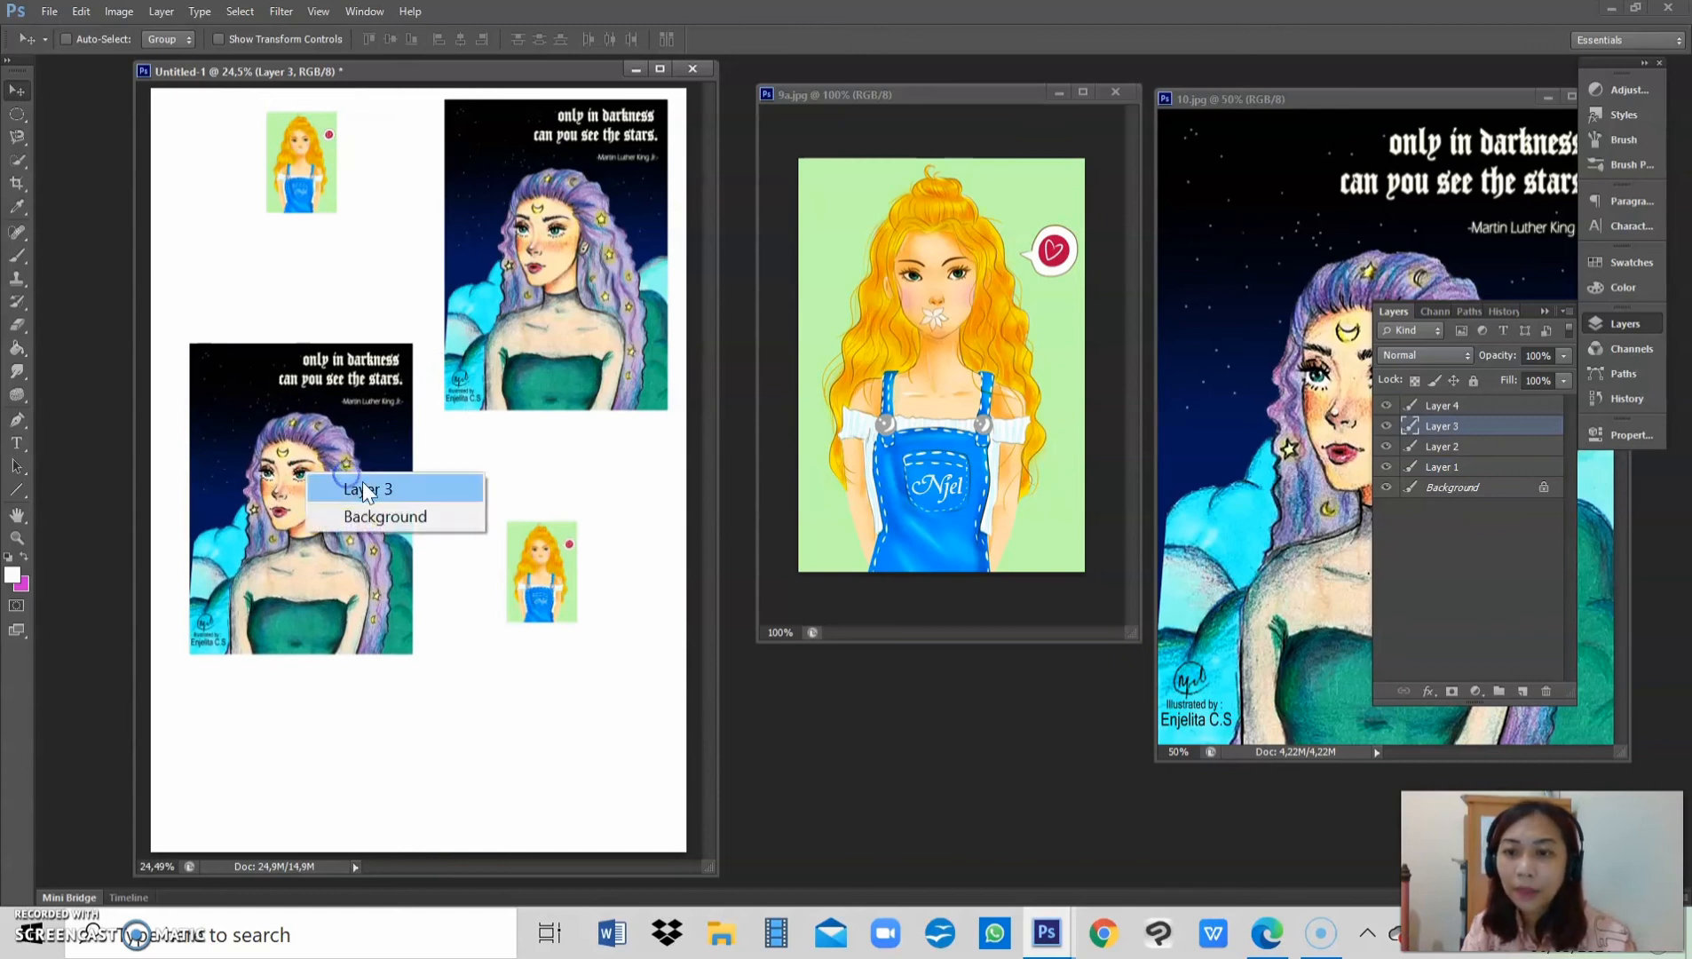
click(359, 489)
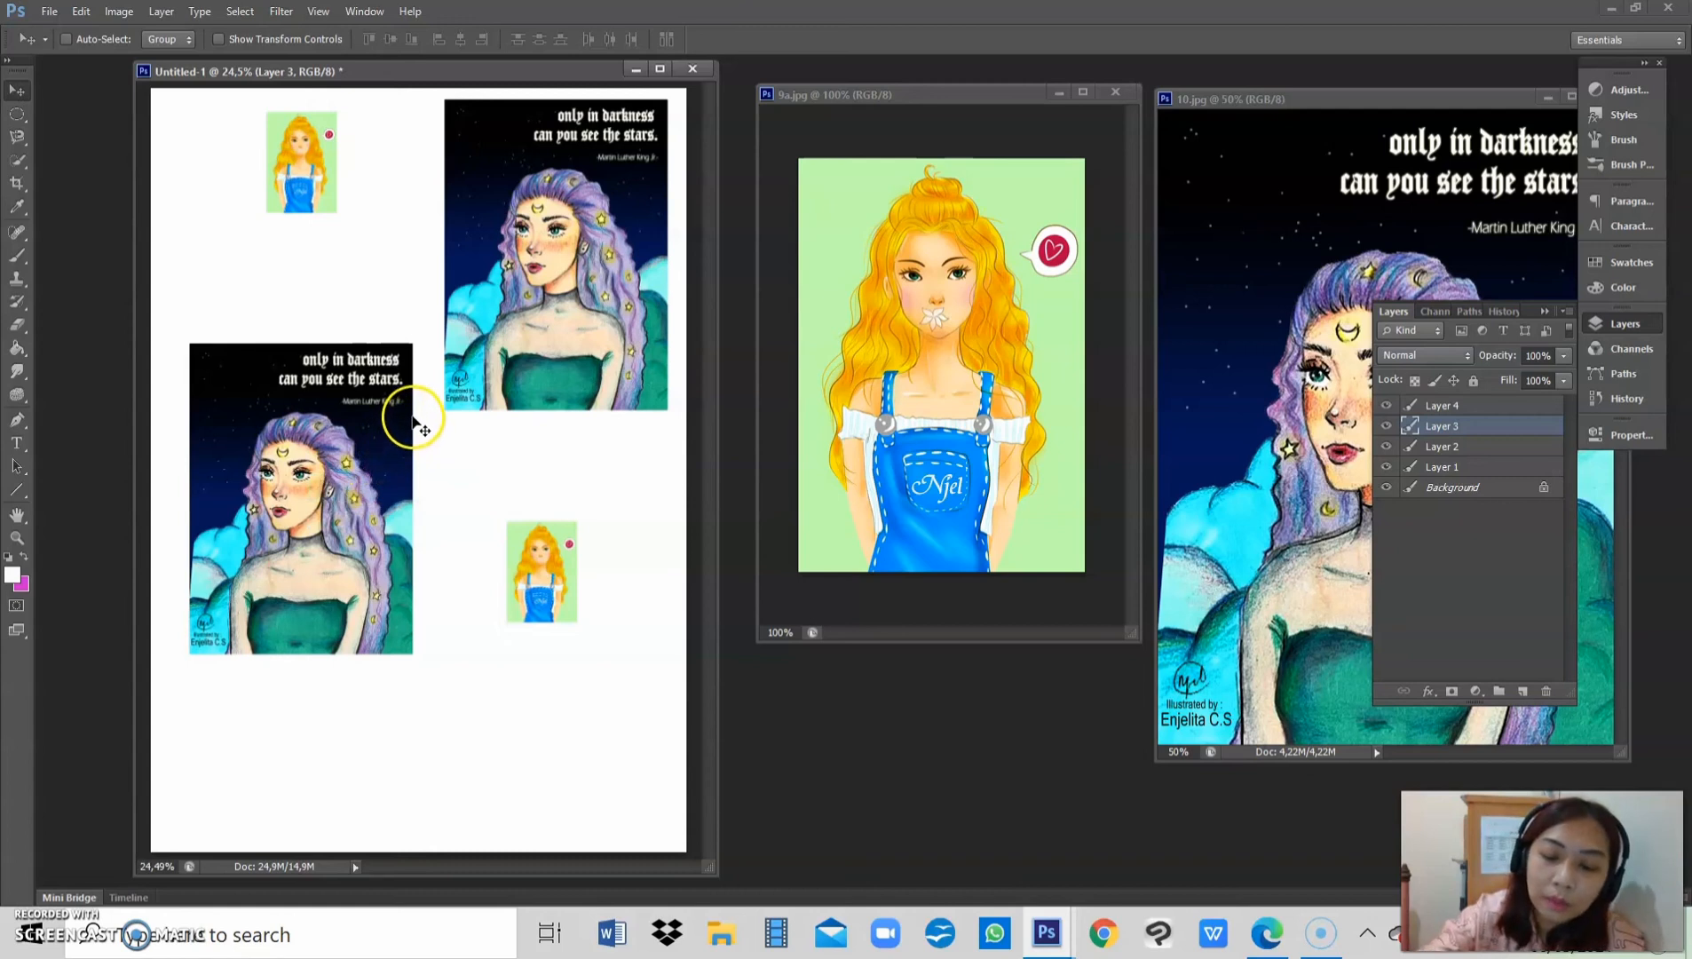
Step: Shrink the Layer 3 picture to about 66% width and 57% height with Free Transform, and move it up and right below the Layer 1 picture
key(ctrl+t)
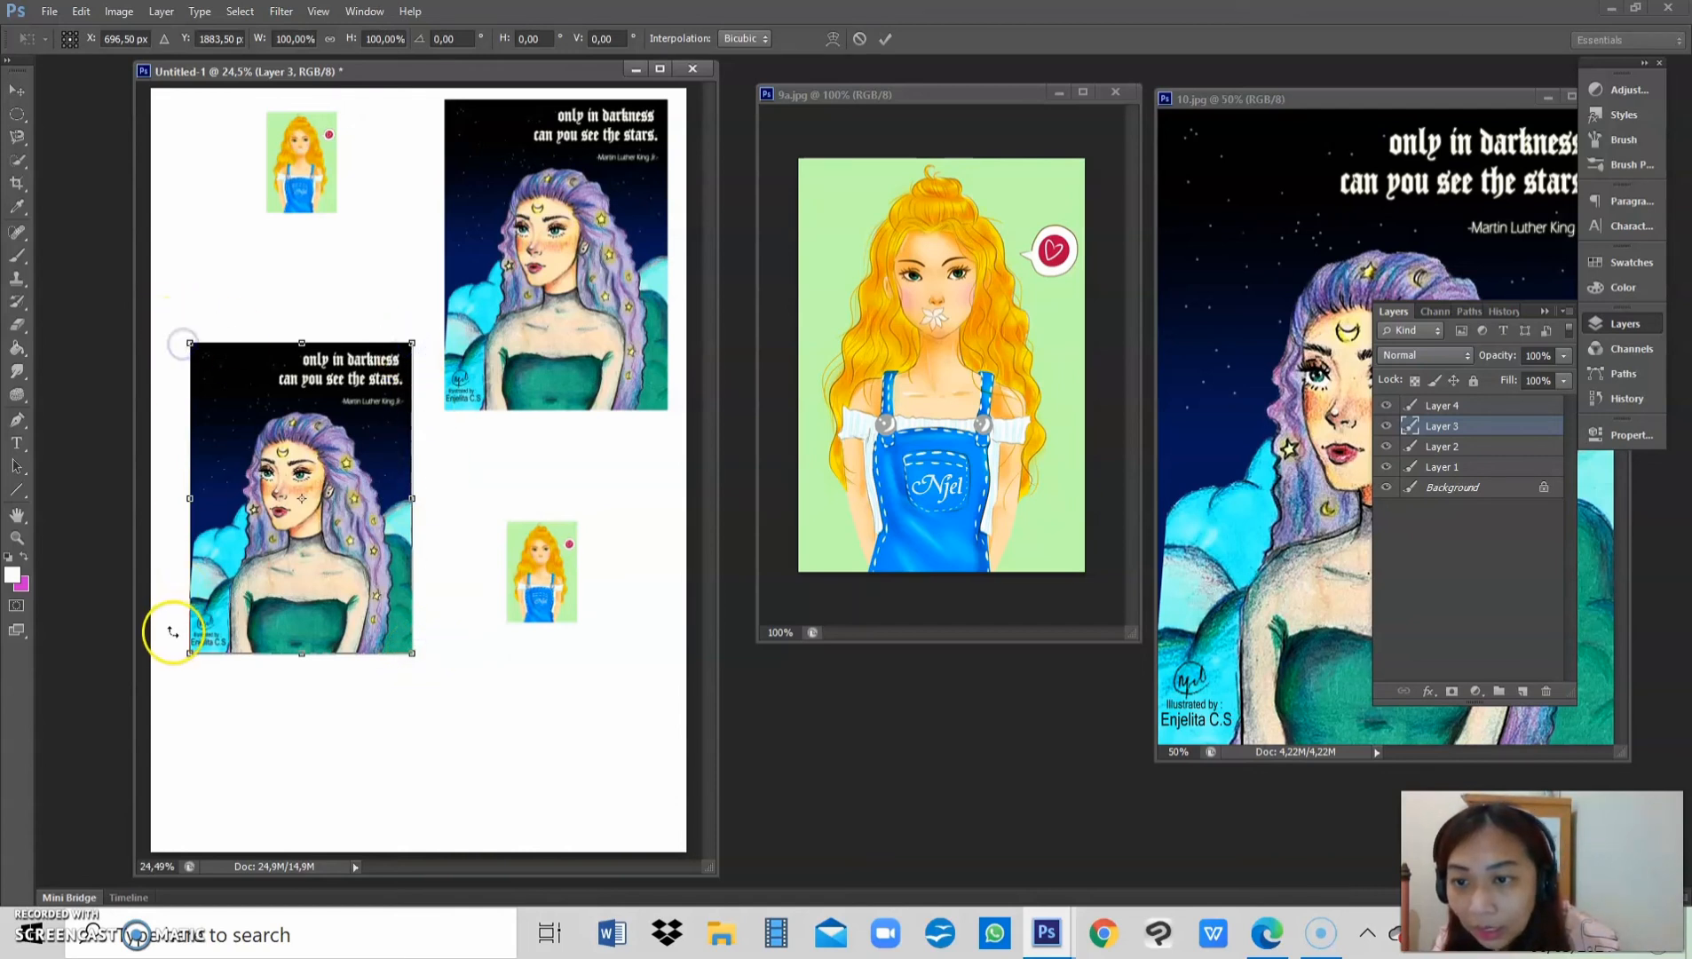
drag(413, 654, 337, 516)
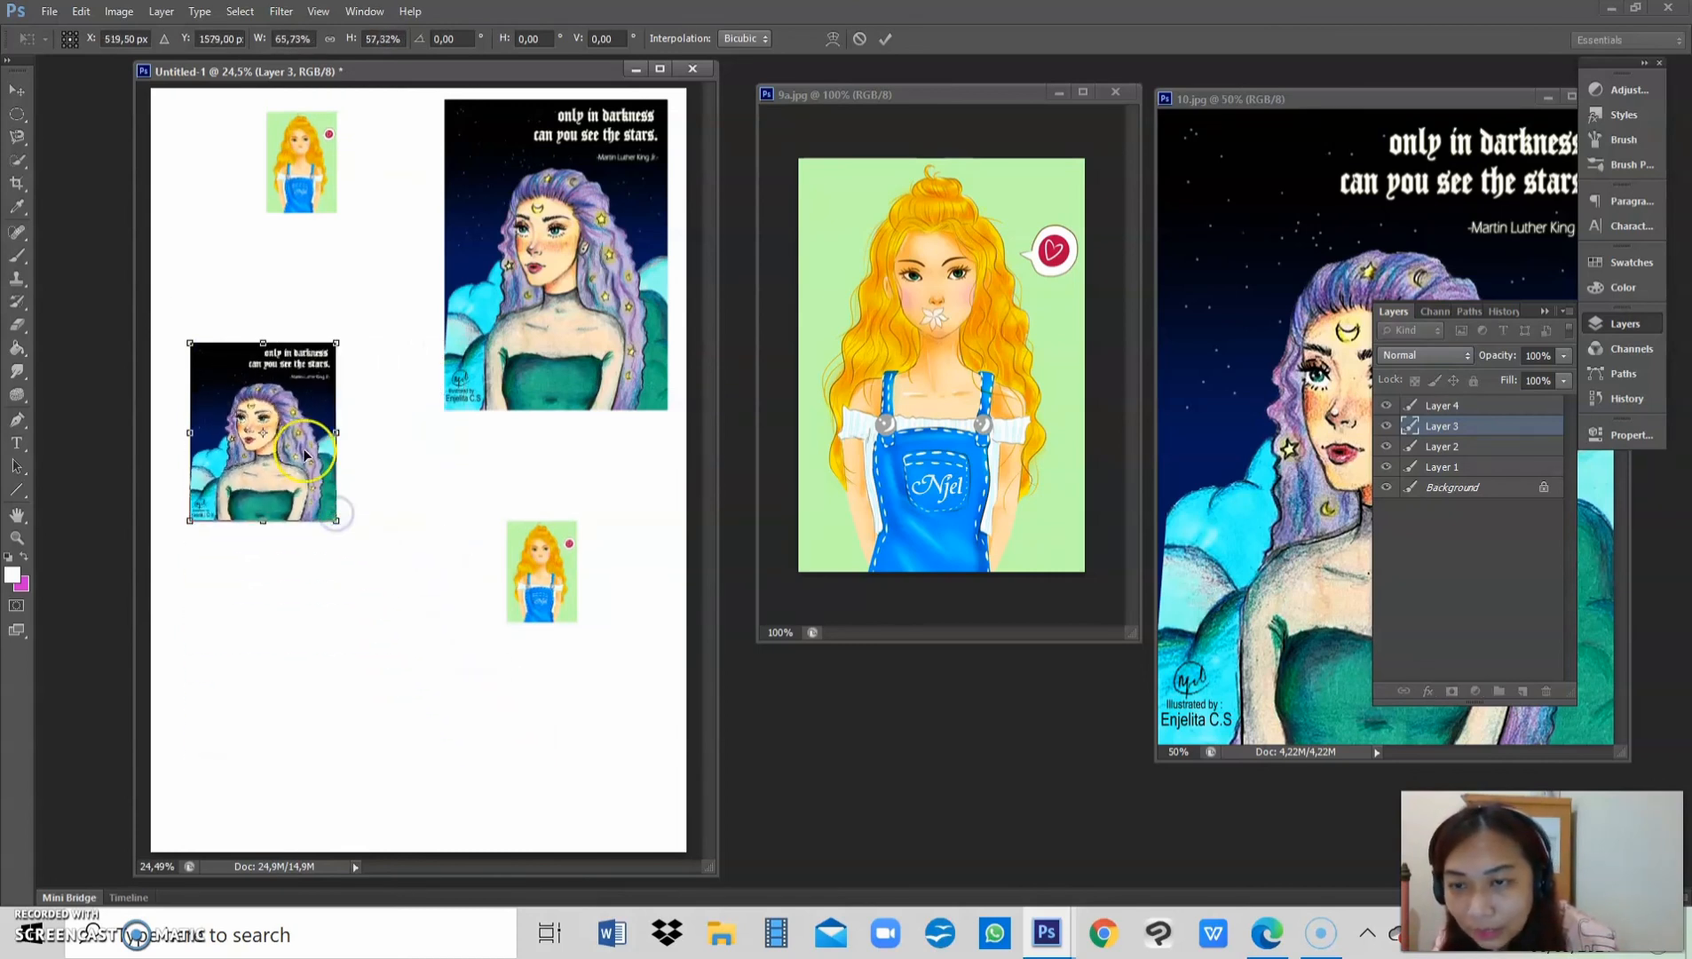
key(Return)
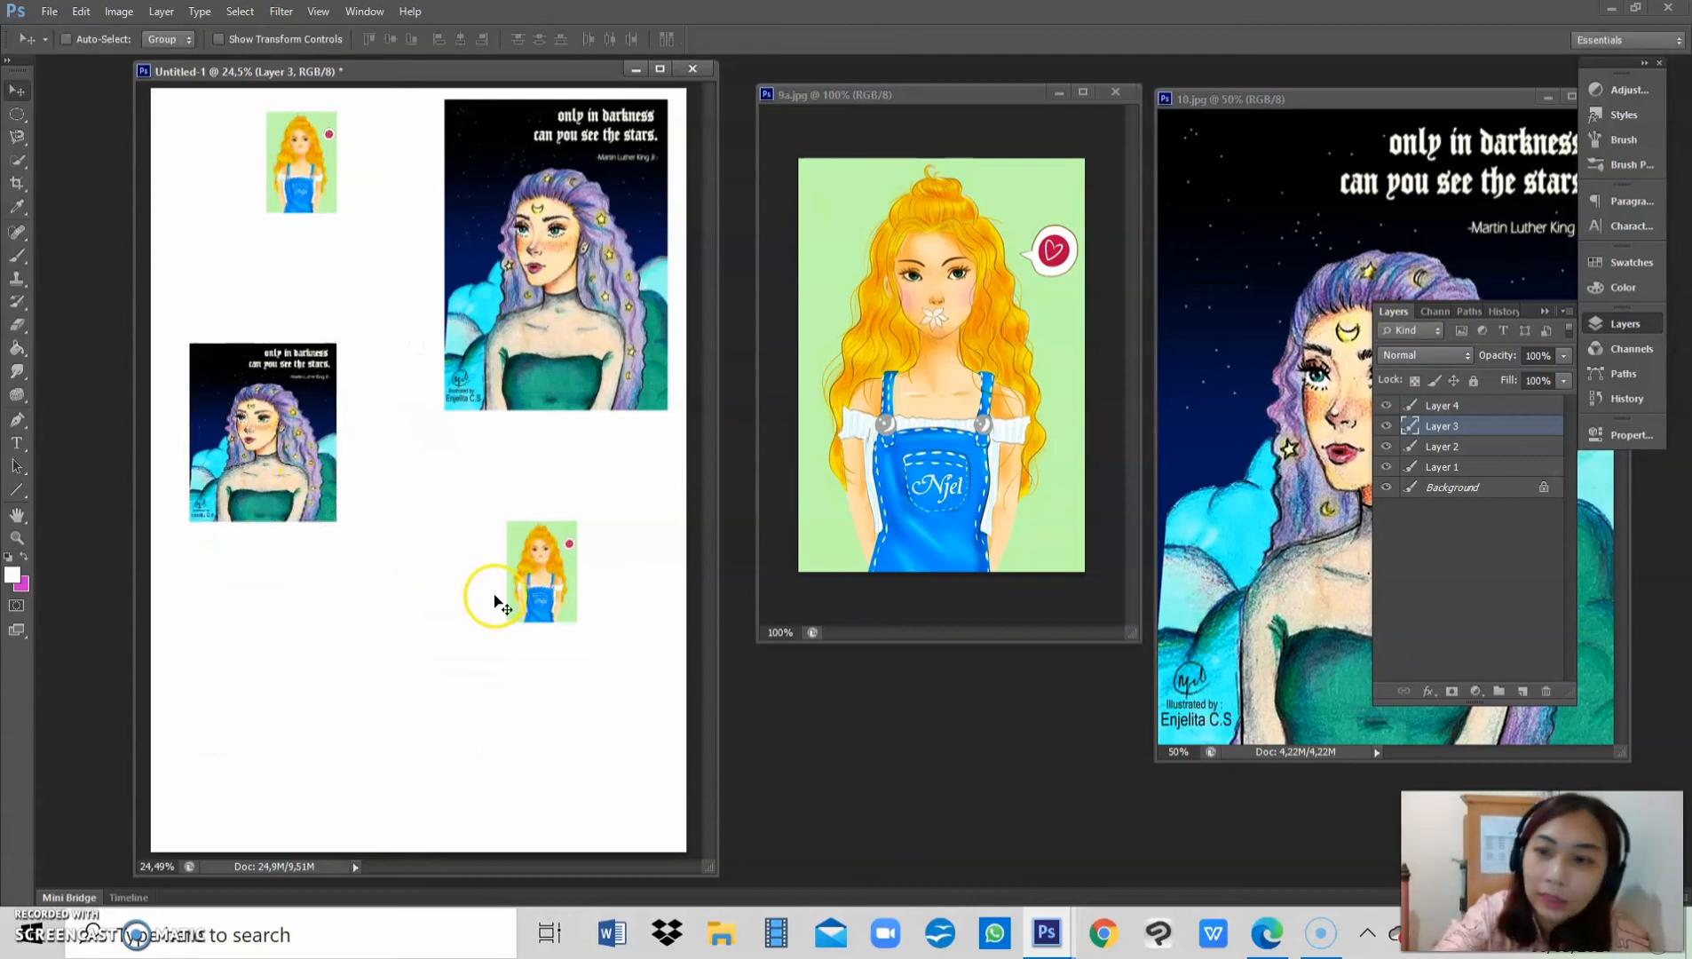
right_click(270, 444)
click(302, 460)
drag(298, 451, 351, 342)
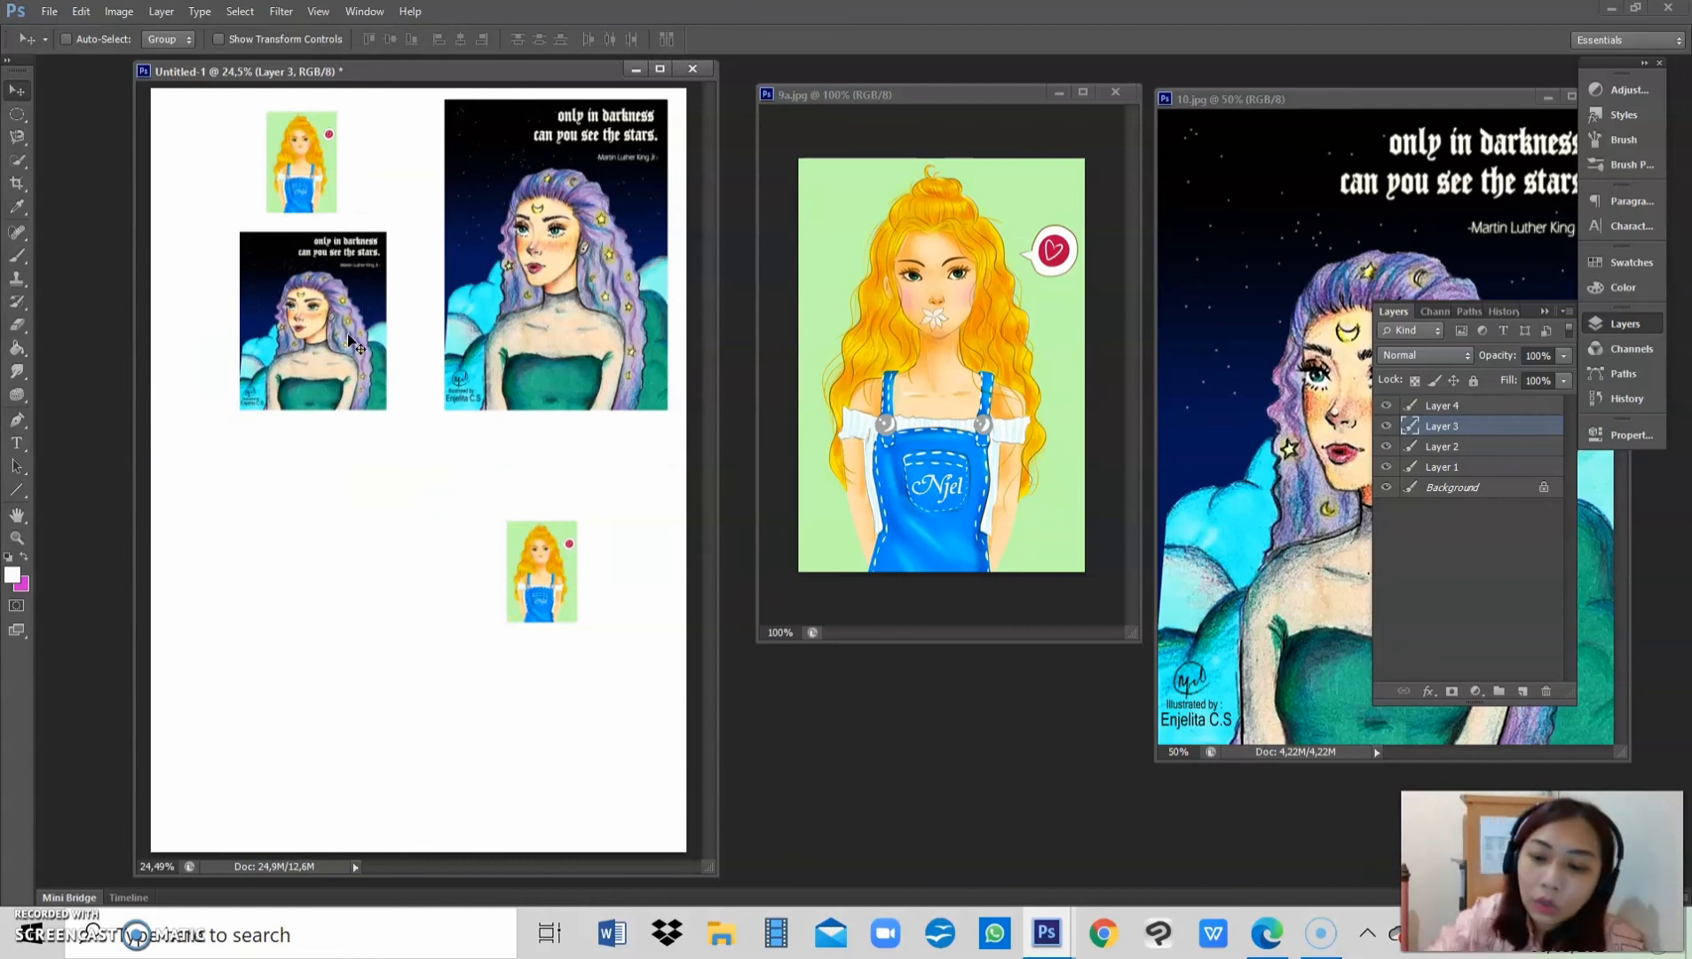
Step: Stretch the Layer 3 picture with Free Transform to about 286% height and 157% width, extending it downward and to both sides
key(ctrl+t)
drag(315, 411, 329, 744)
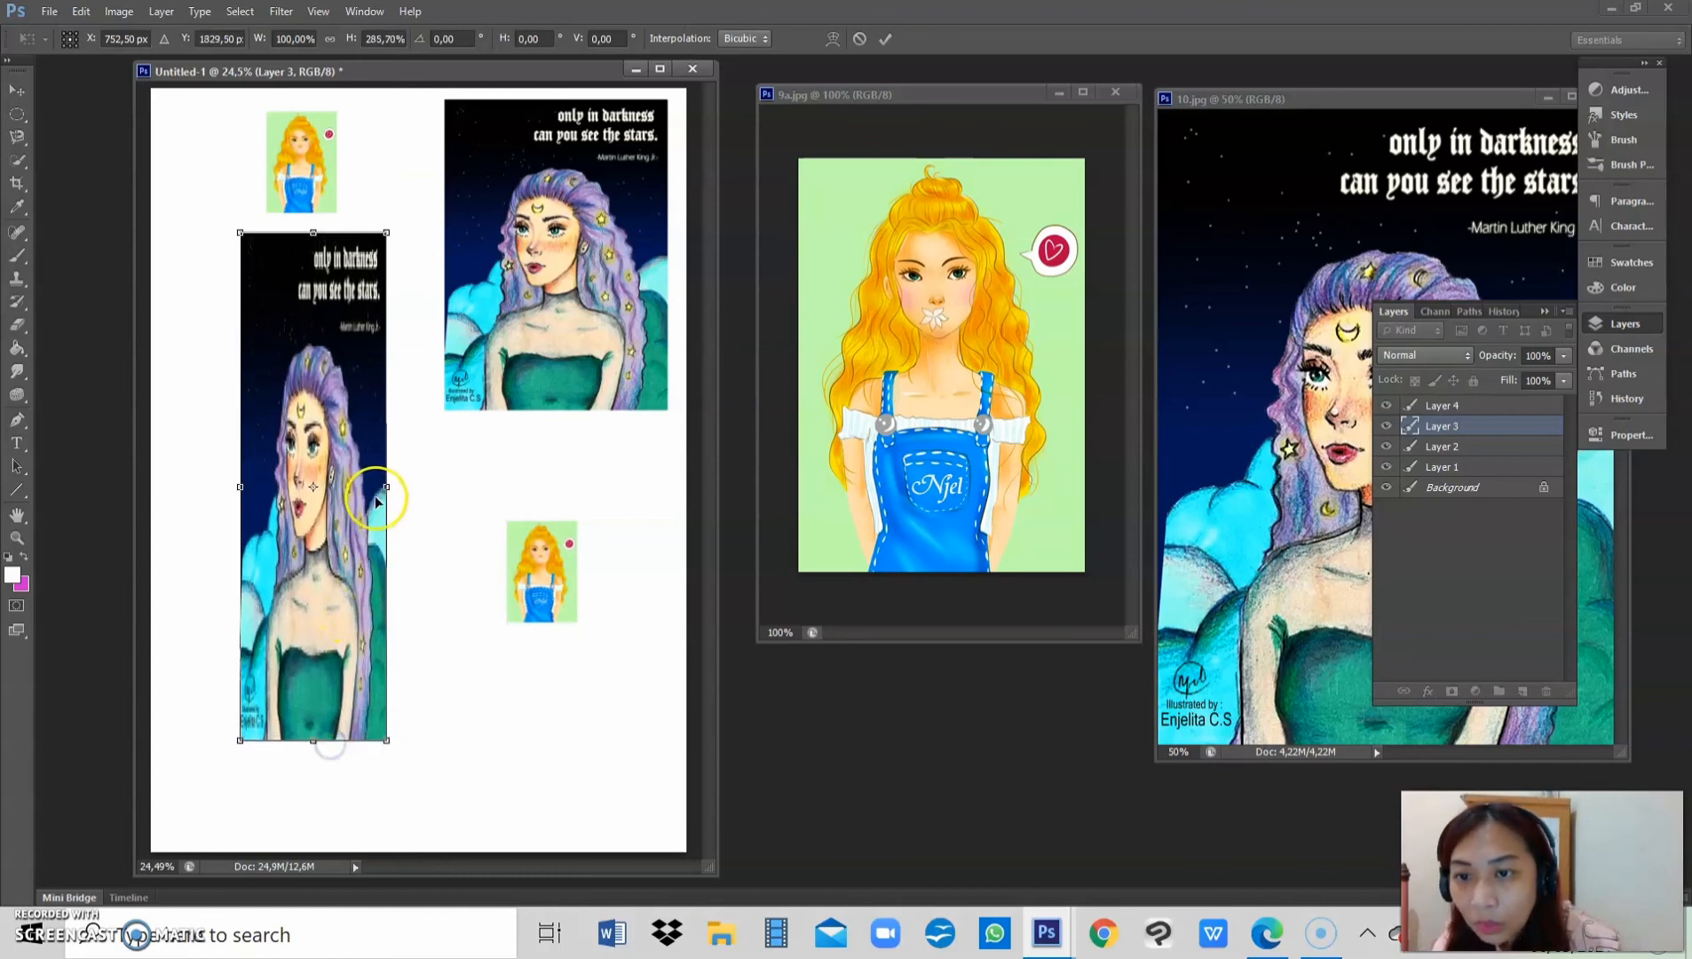
drag(388, 496, 429, 501)
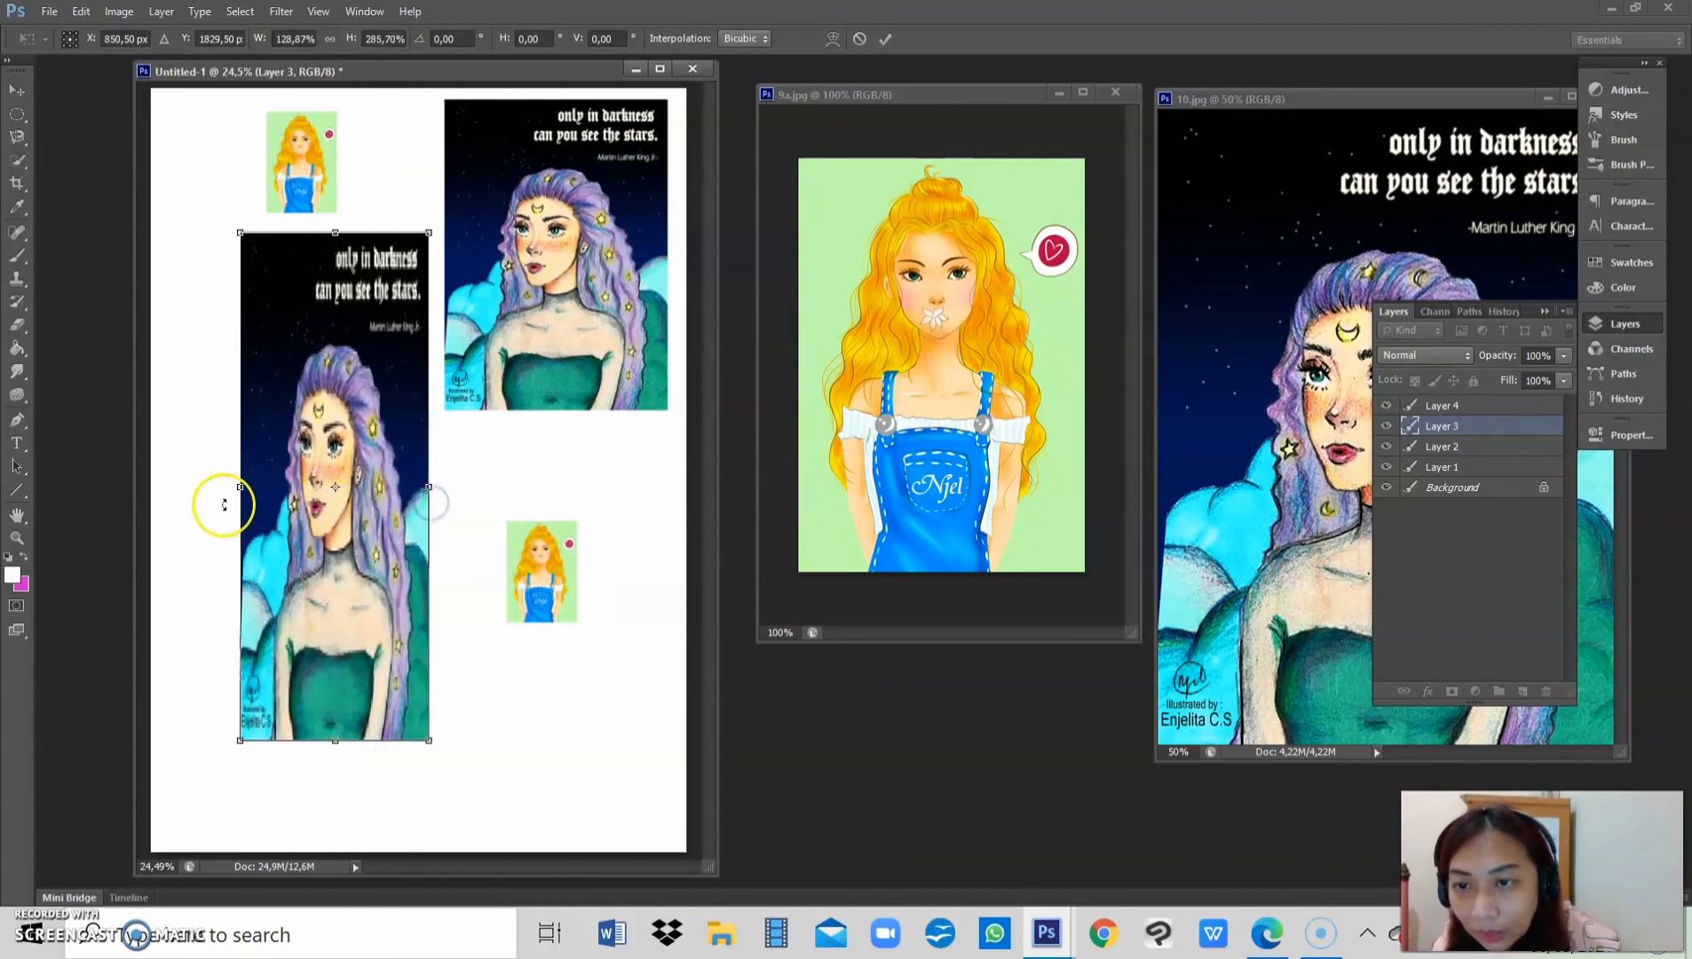
drag(238, 488, 200, 481)
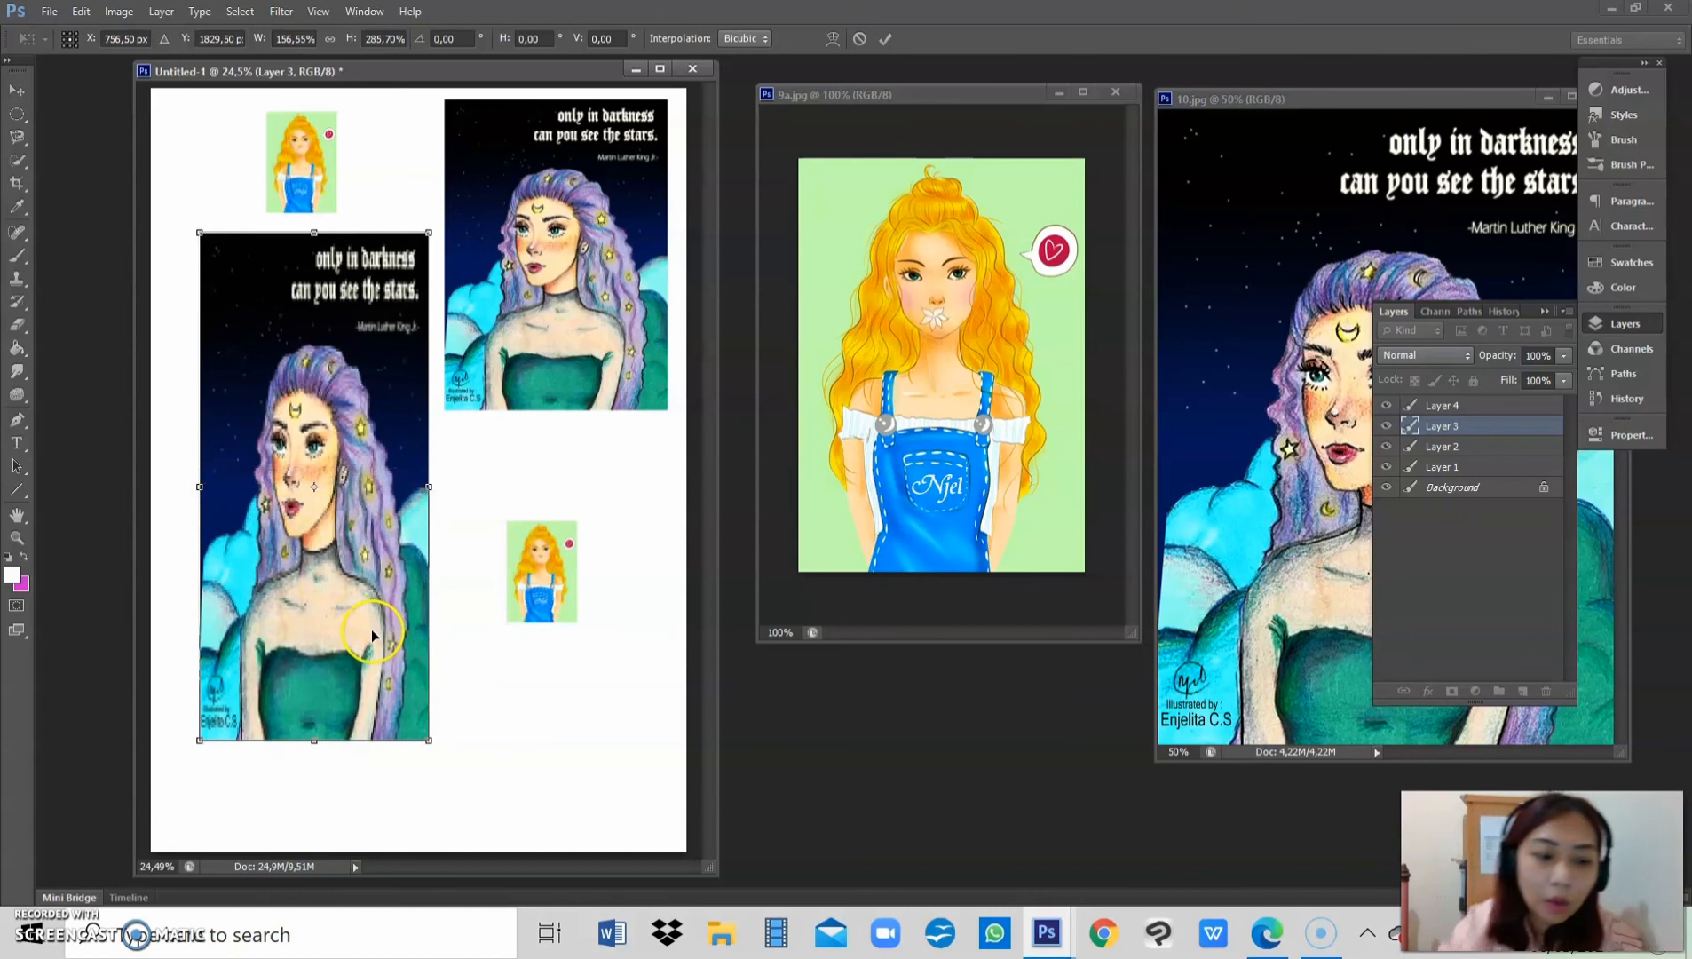
key(Return)
Step: Move the Layer 3 picture slightly down and left, and scale it proportionally to about 96% with Free Transform
right_click(335, 532)
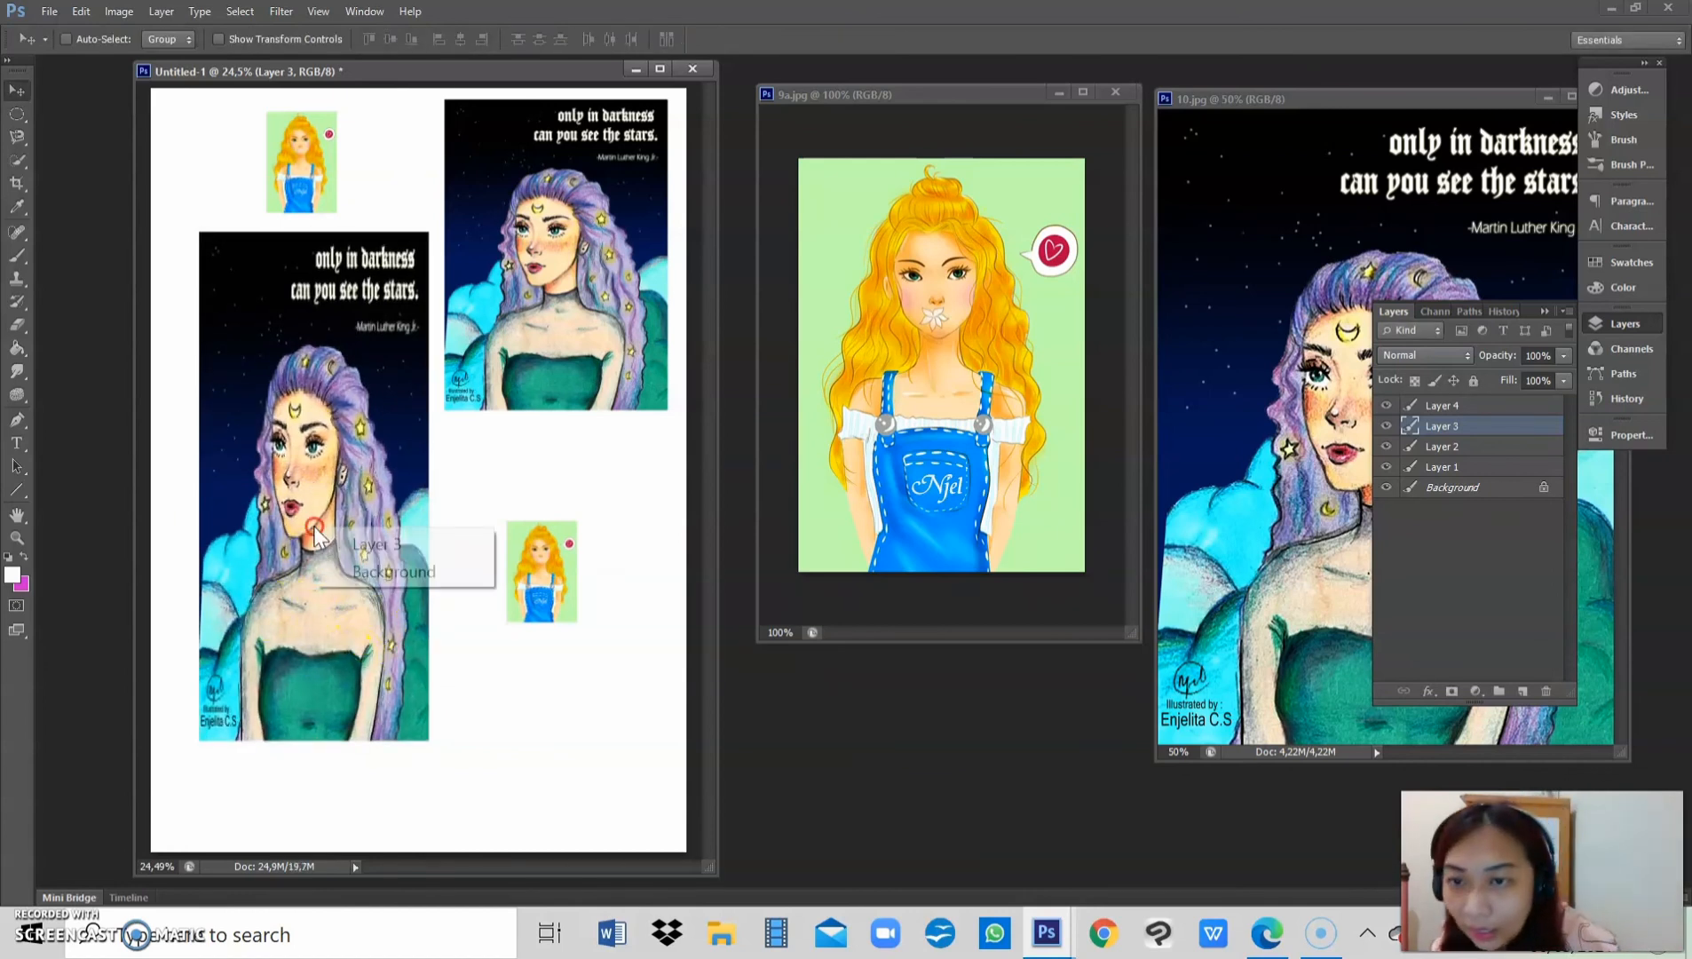
click(363, 545)
drag(362, 545, 349, 569)
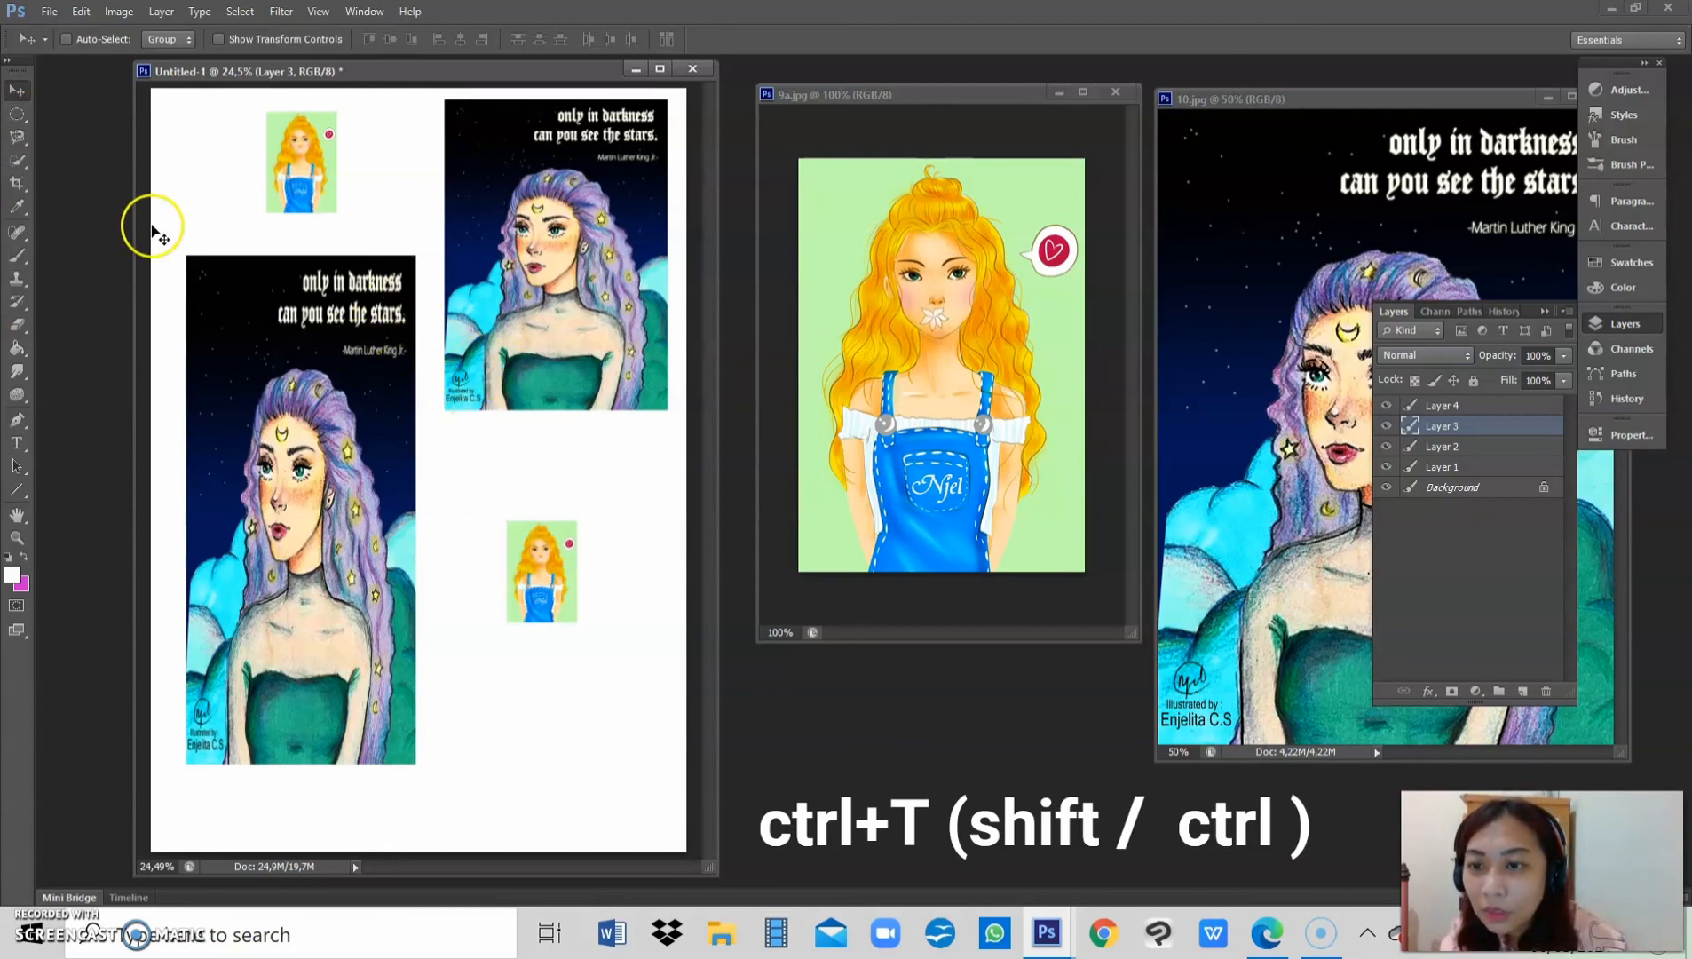
key(ctrl+t)
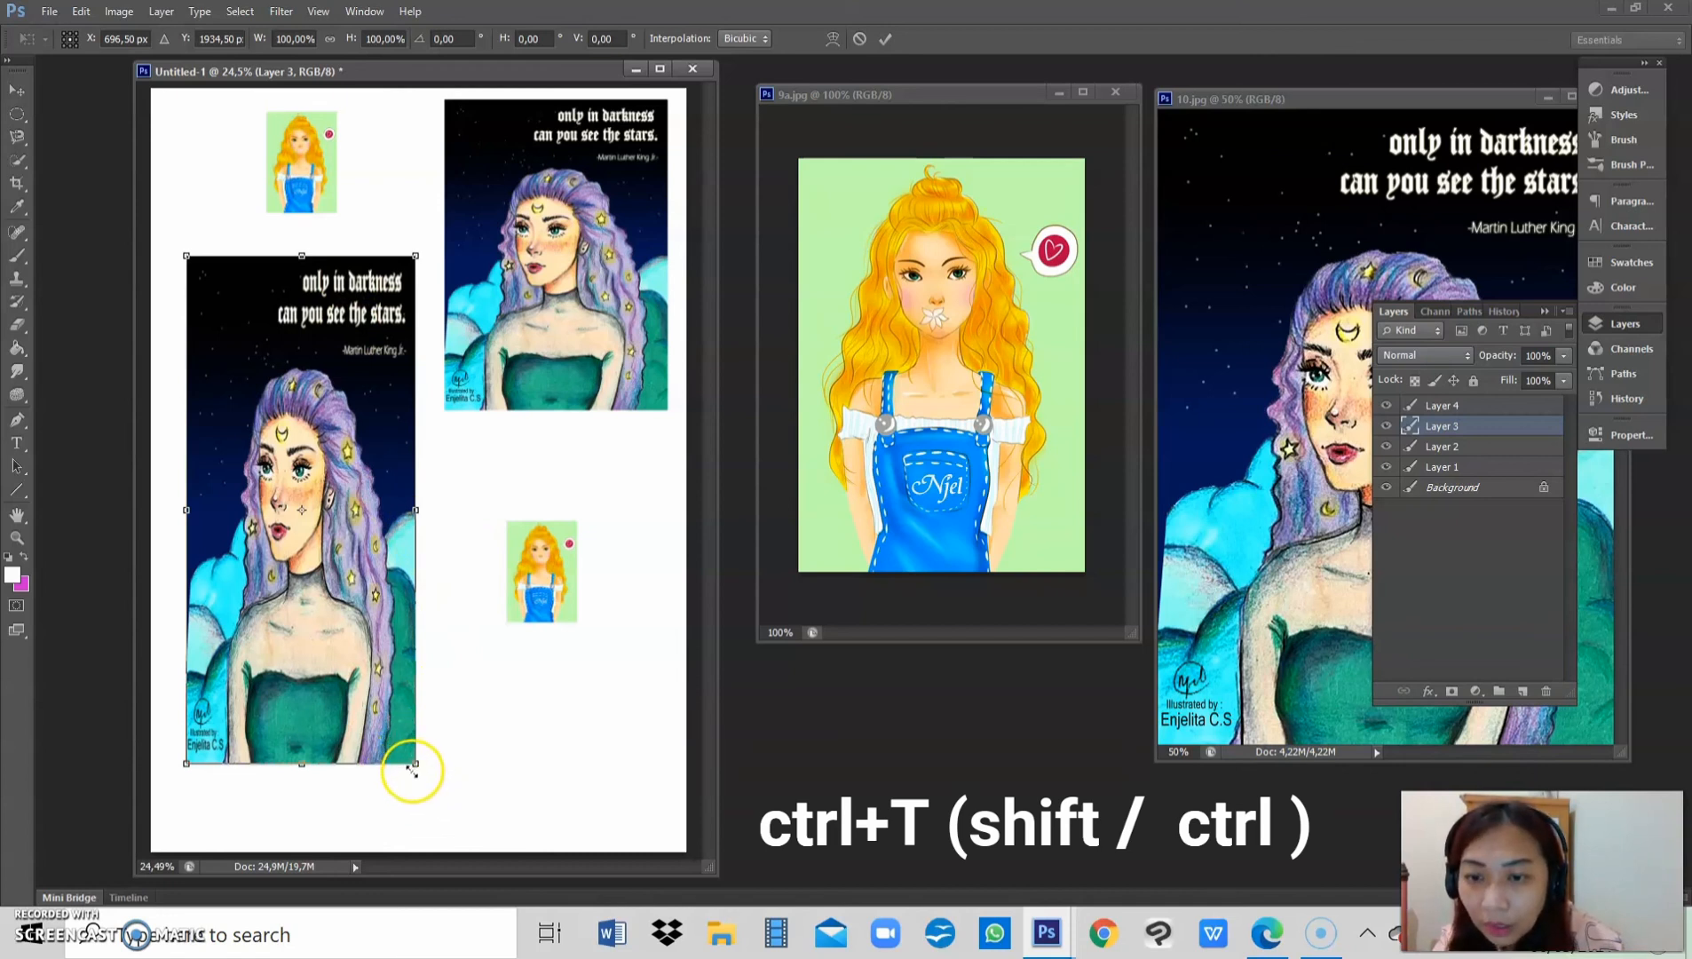
mouse_move(411, 762)
mouse_down()
mouse_move(296, 498)
mouse_move(464, 805)
mouse_move(408, 726)
mouse_move(408, 741)
mouse_up()
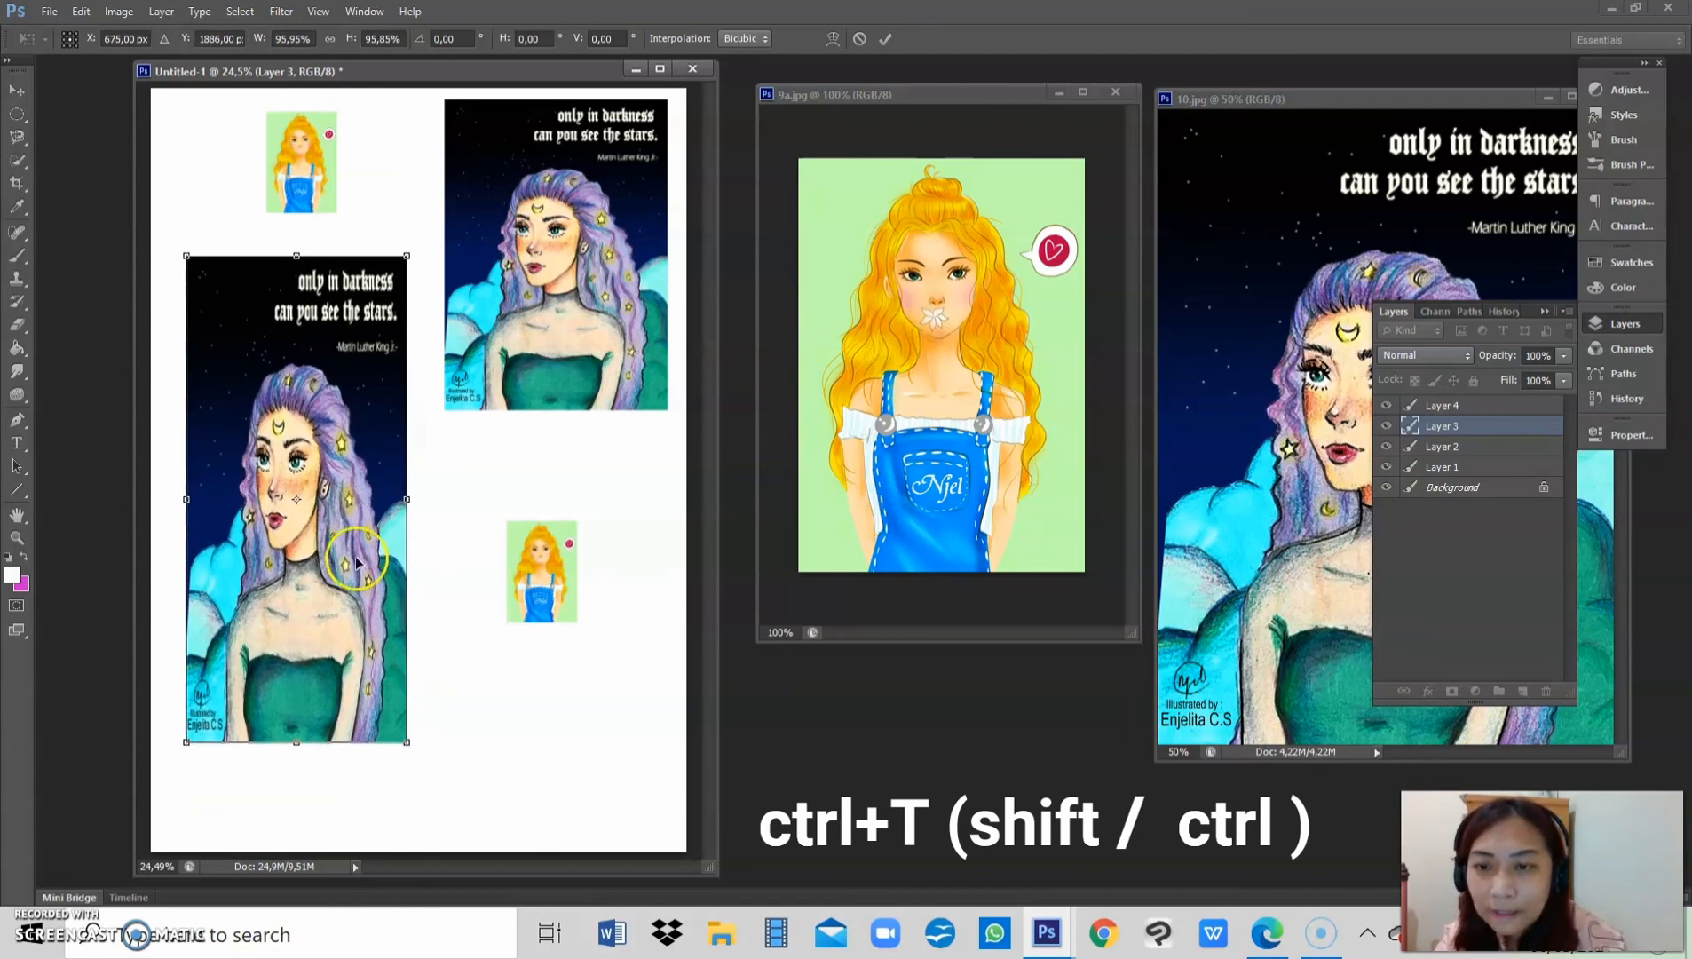
key(Return)
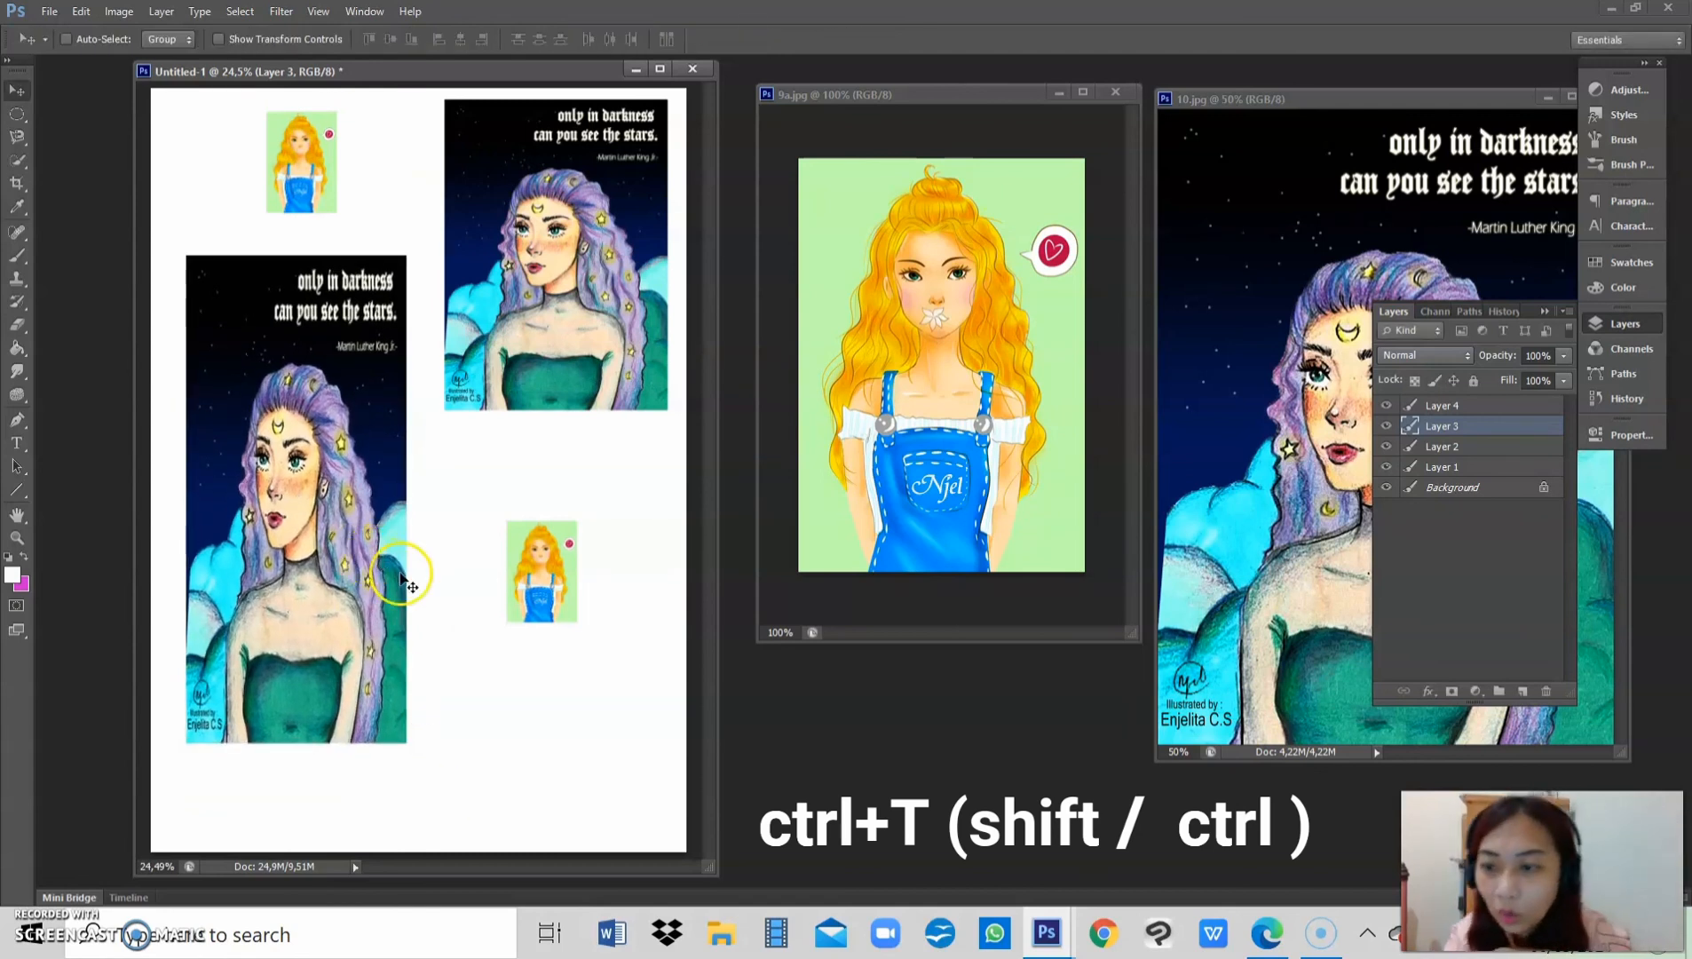
Step: Select Layer 2 from its small picture and move it directly under the Layer 4 picture, aligned with its left edge
right_click(540, 577)
click(565, 590)
drag(565, 590, 461, 444)
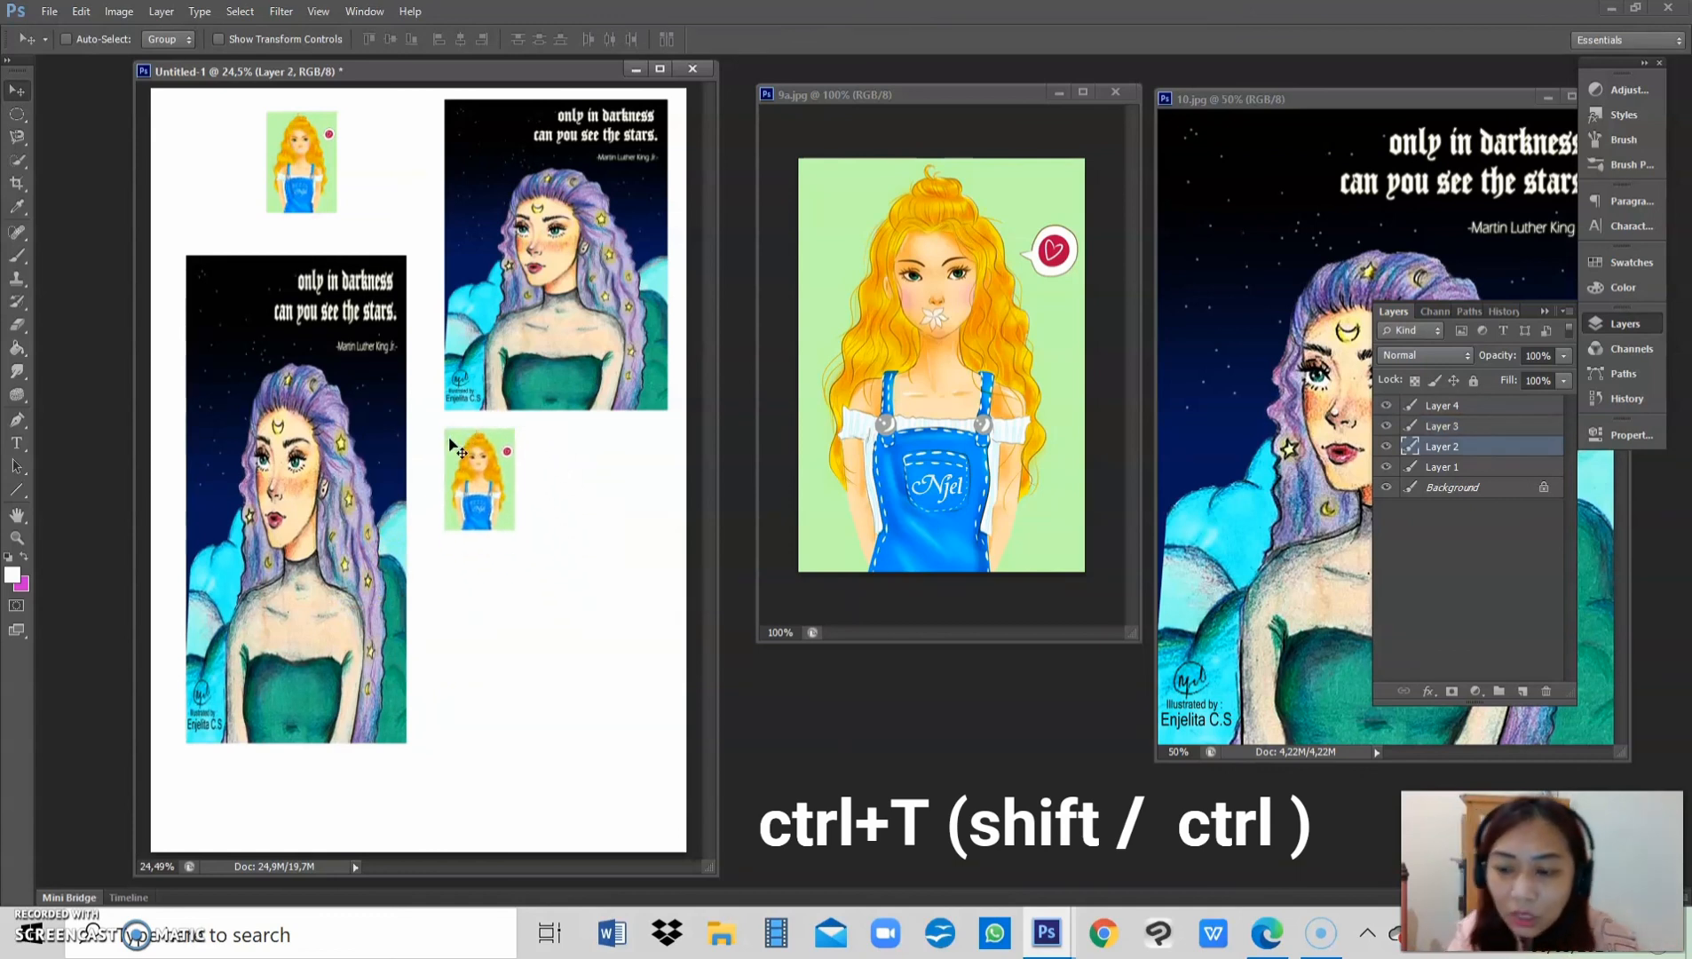
Step: Enlarge the Layer 2 picture proportionally to about 319% to match the Layer 4 picture's width, and nudge it slightly into place
key(ctrl+t)
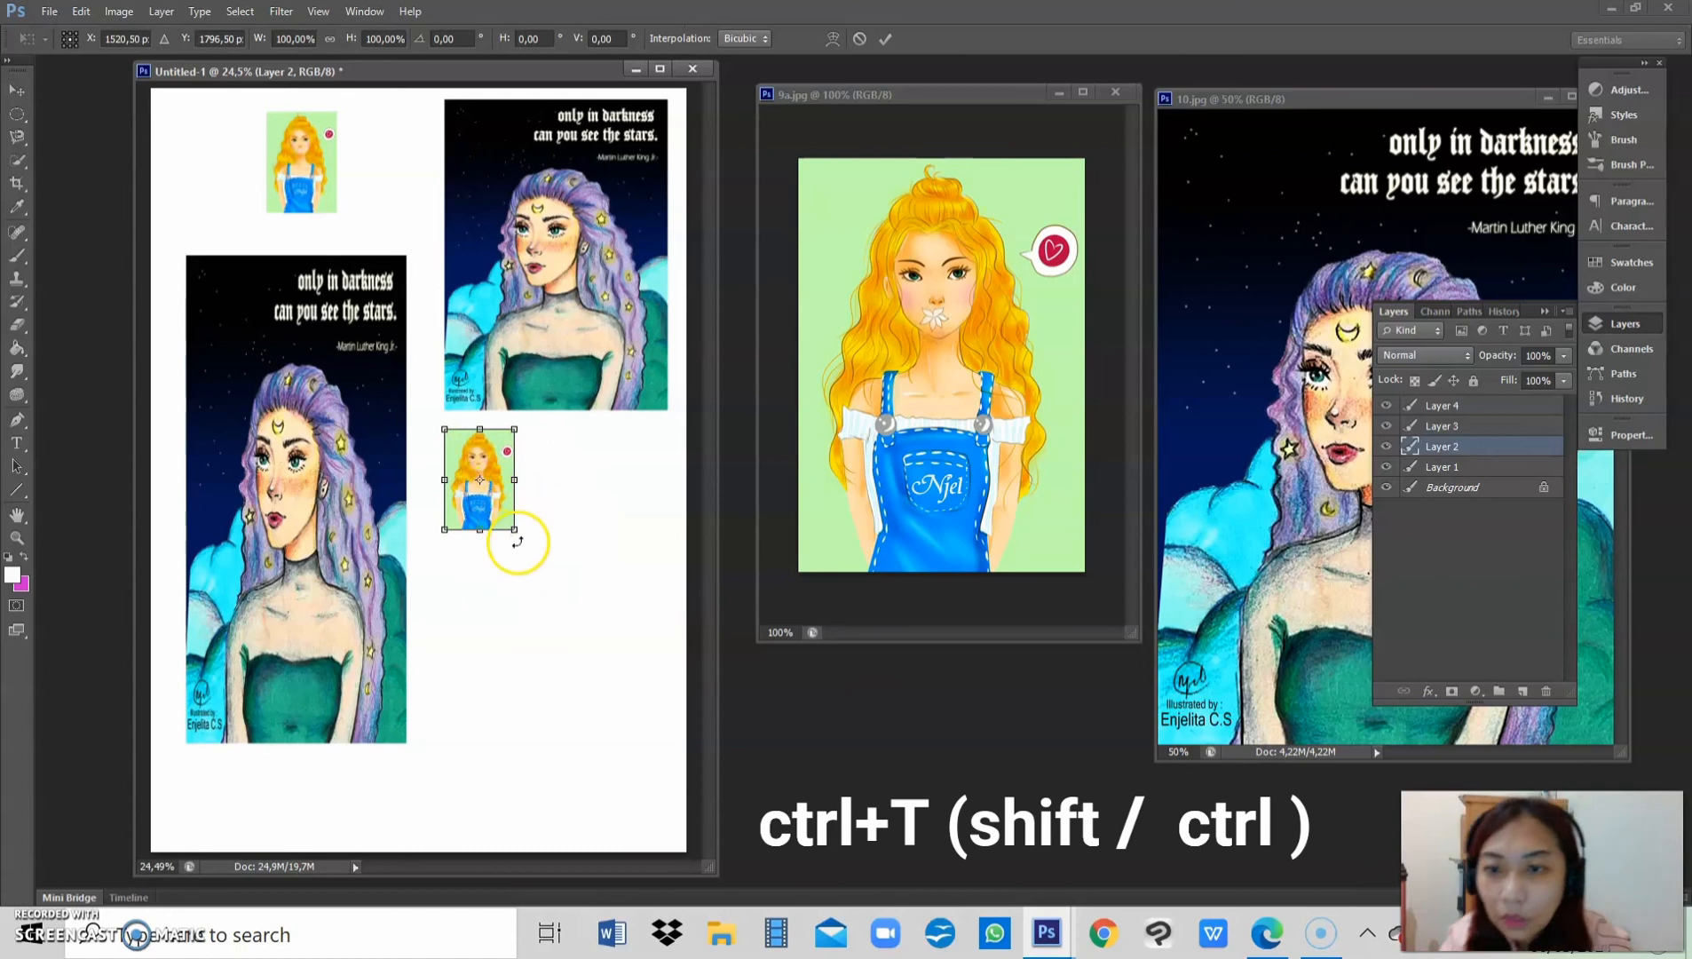
drag(516, 531, 650, 761)
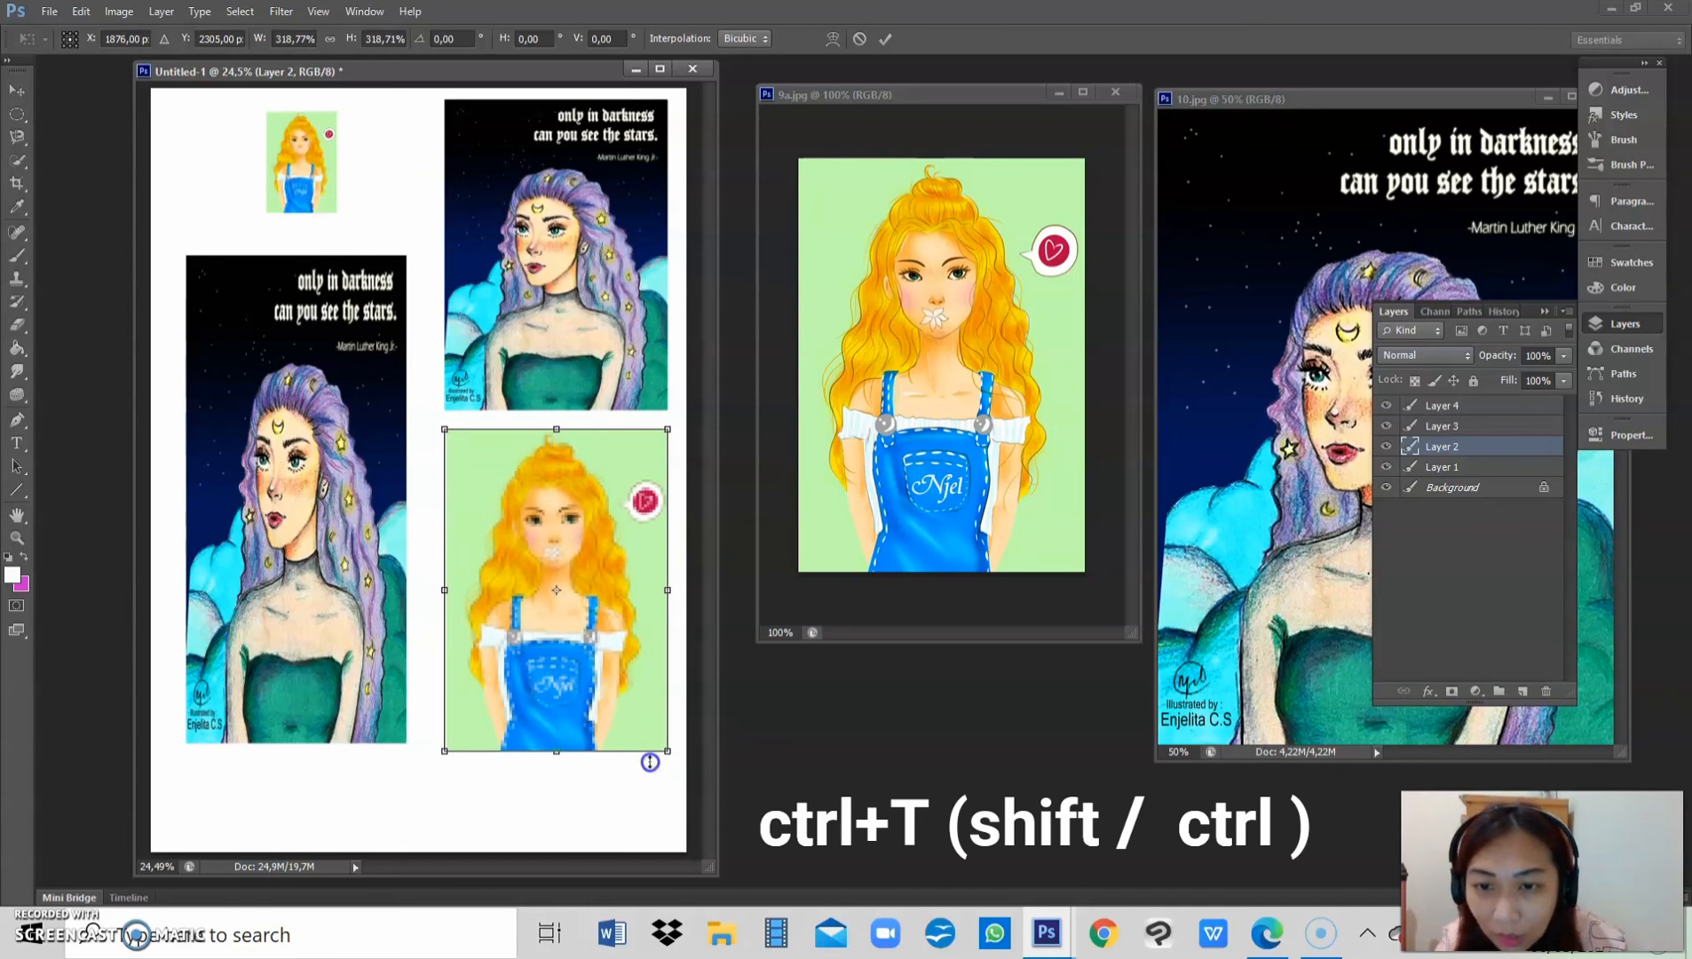
key(Return)
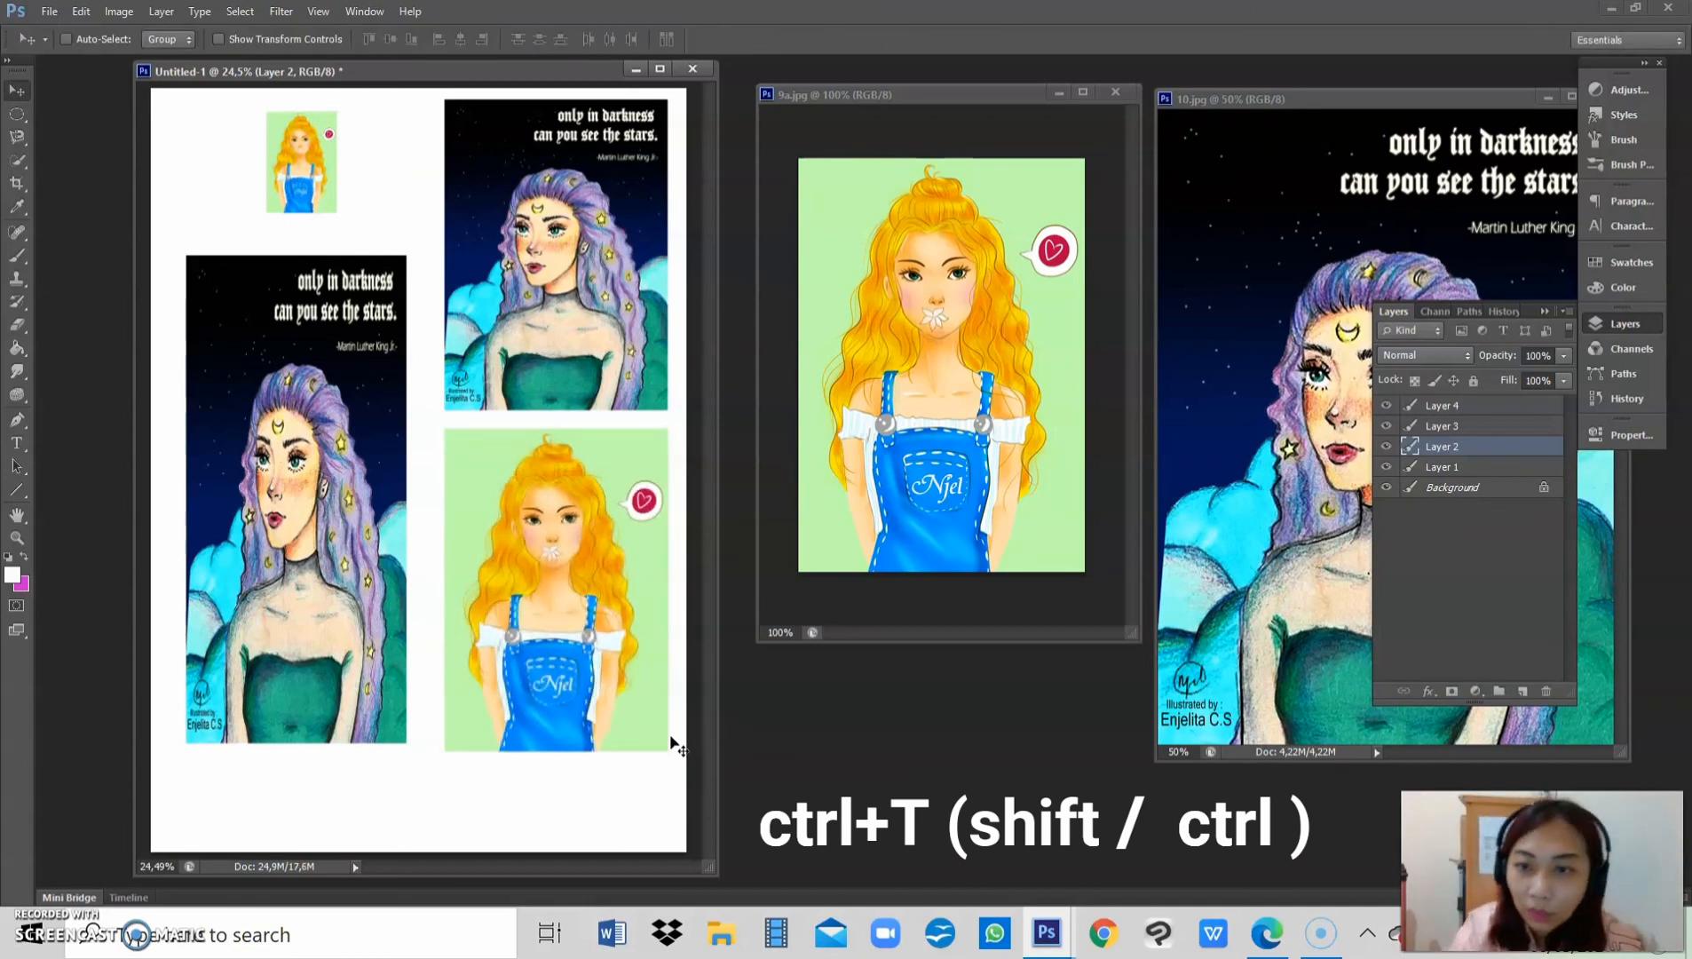
right_click(565, 614)
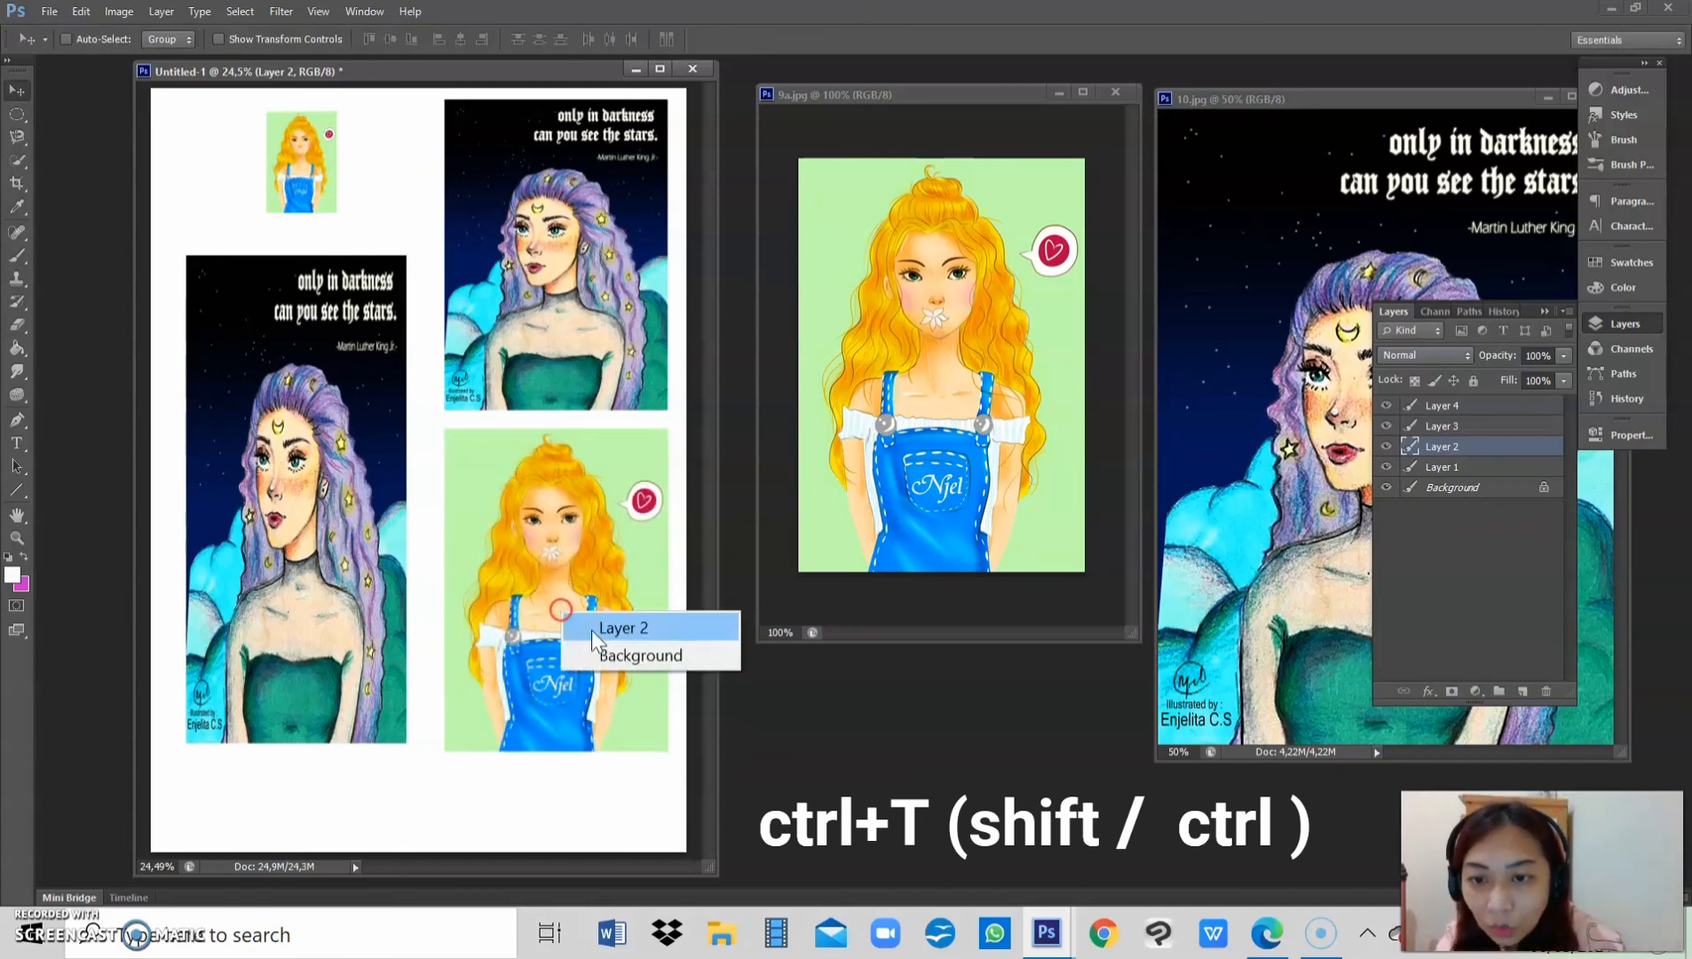
click(599, 631)
mouse_move(602, 627)
mouse_down()
mouse_move(589, 619)
mouse_move(602, 626)
mouse_up()
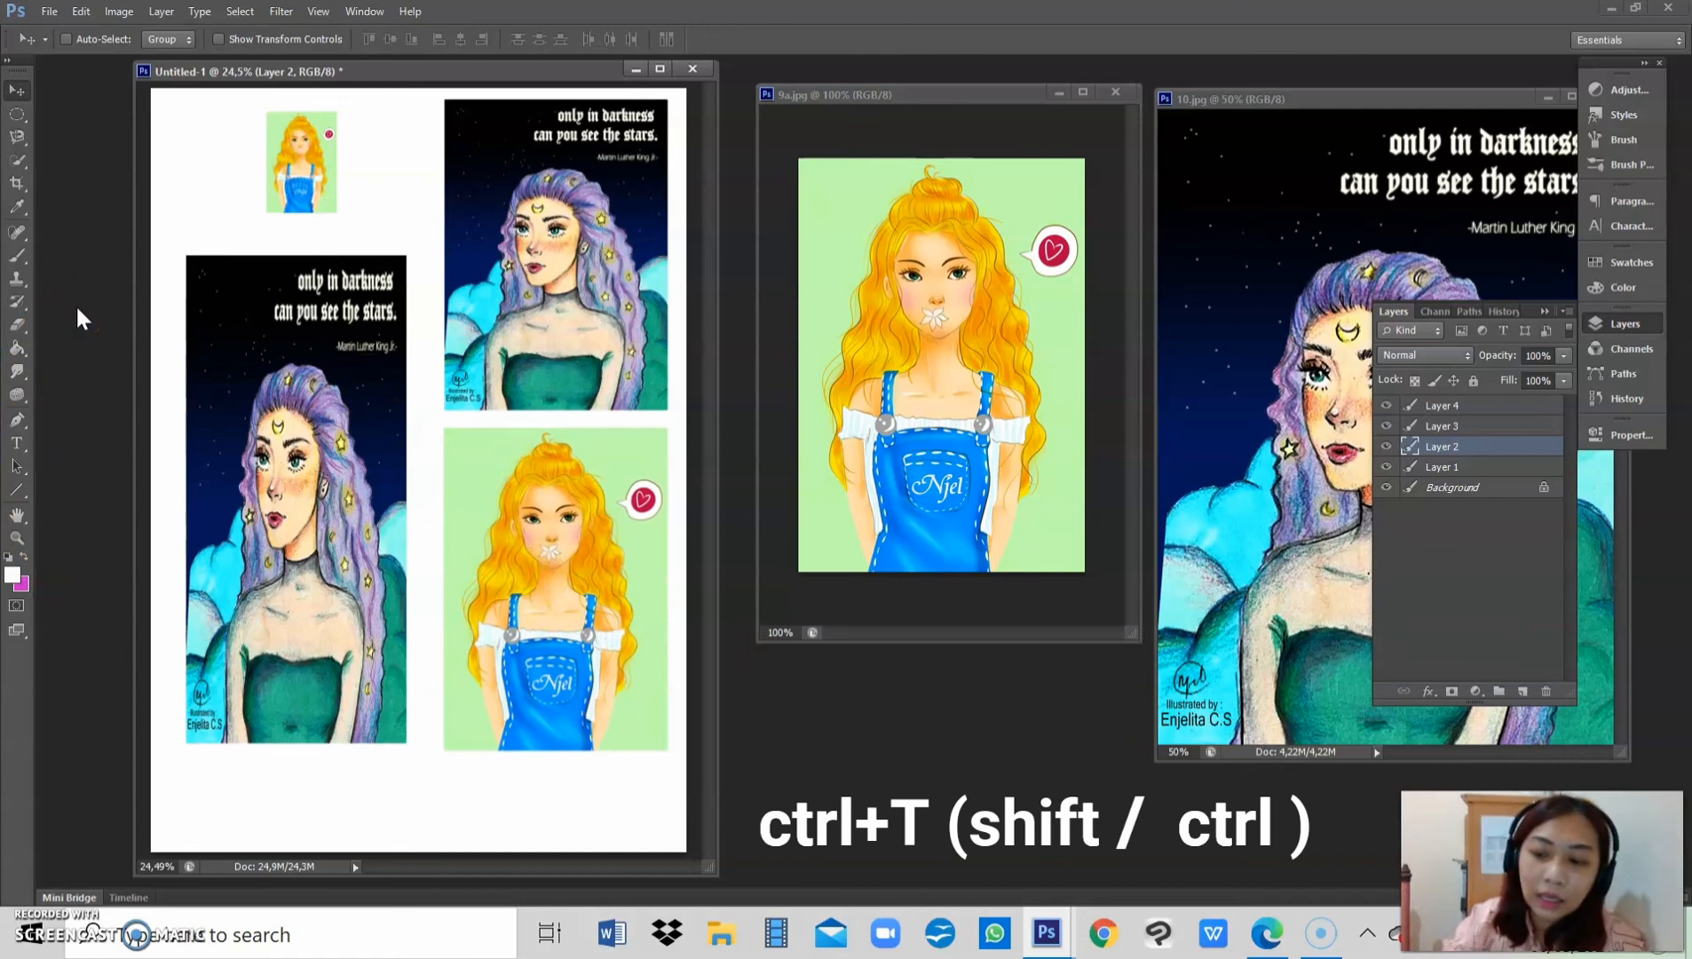
Step: Free-transform the Layer 2 picture, distorting it by pulling its upper-left and upper-right corners individually and tilting it clockwise
key(ctrl+t)
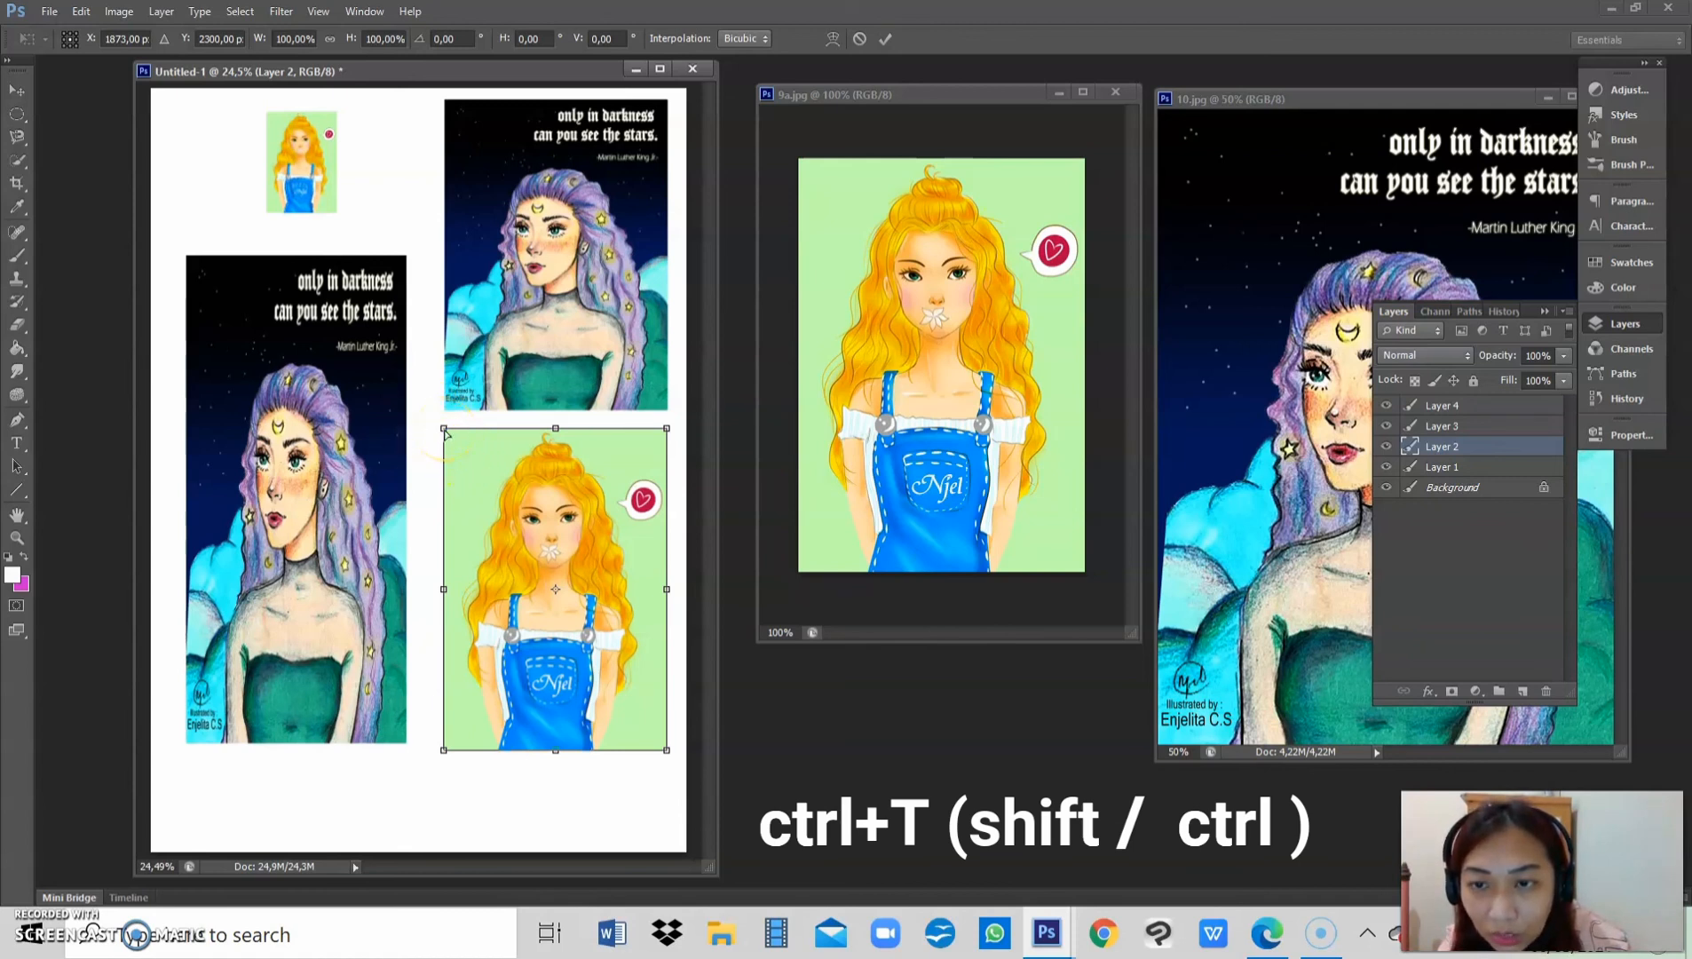
drag(444, 431, 423, 536)
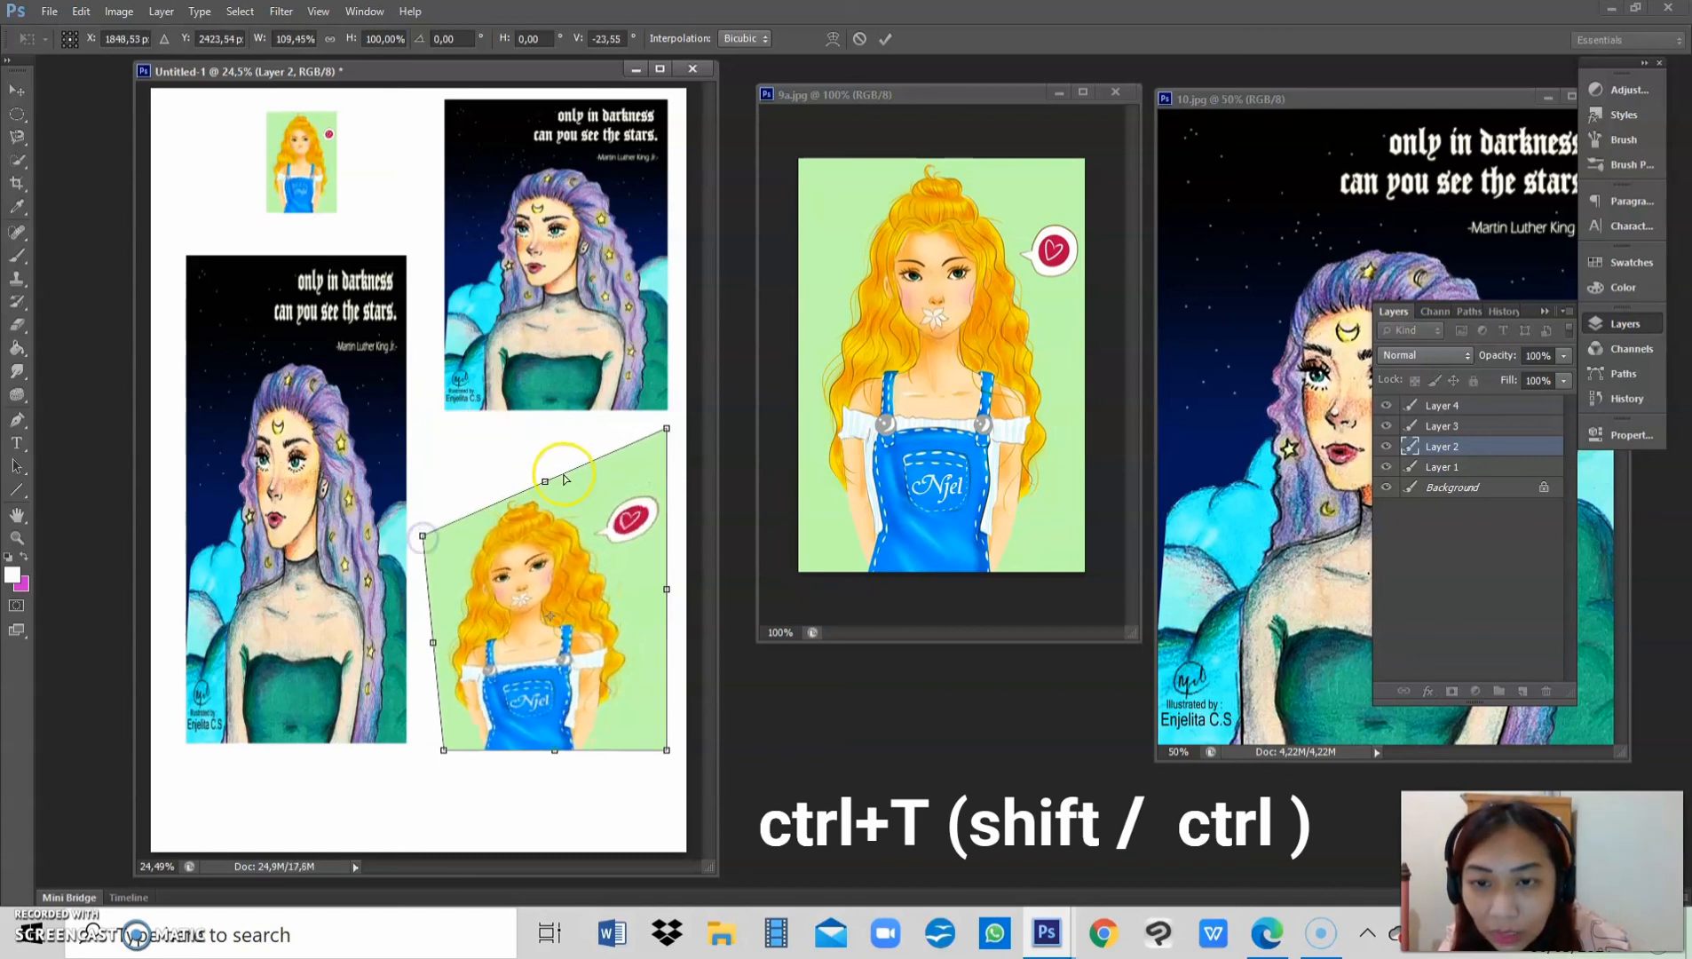
drag(669, 435, 636, 539)
mouse_move(636, 533)
mouse_down()
mouse_move(610, 429)
mouse_move(636, 448)
mouse_move(630, 501)
mouse_up()
drag(668, 437, 657, 482)
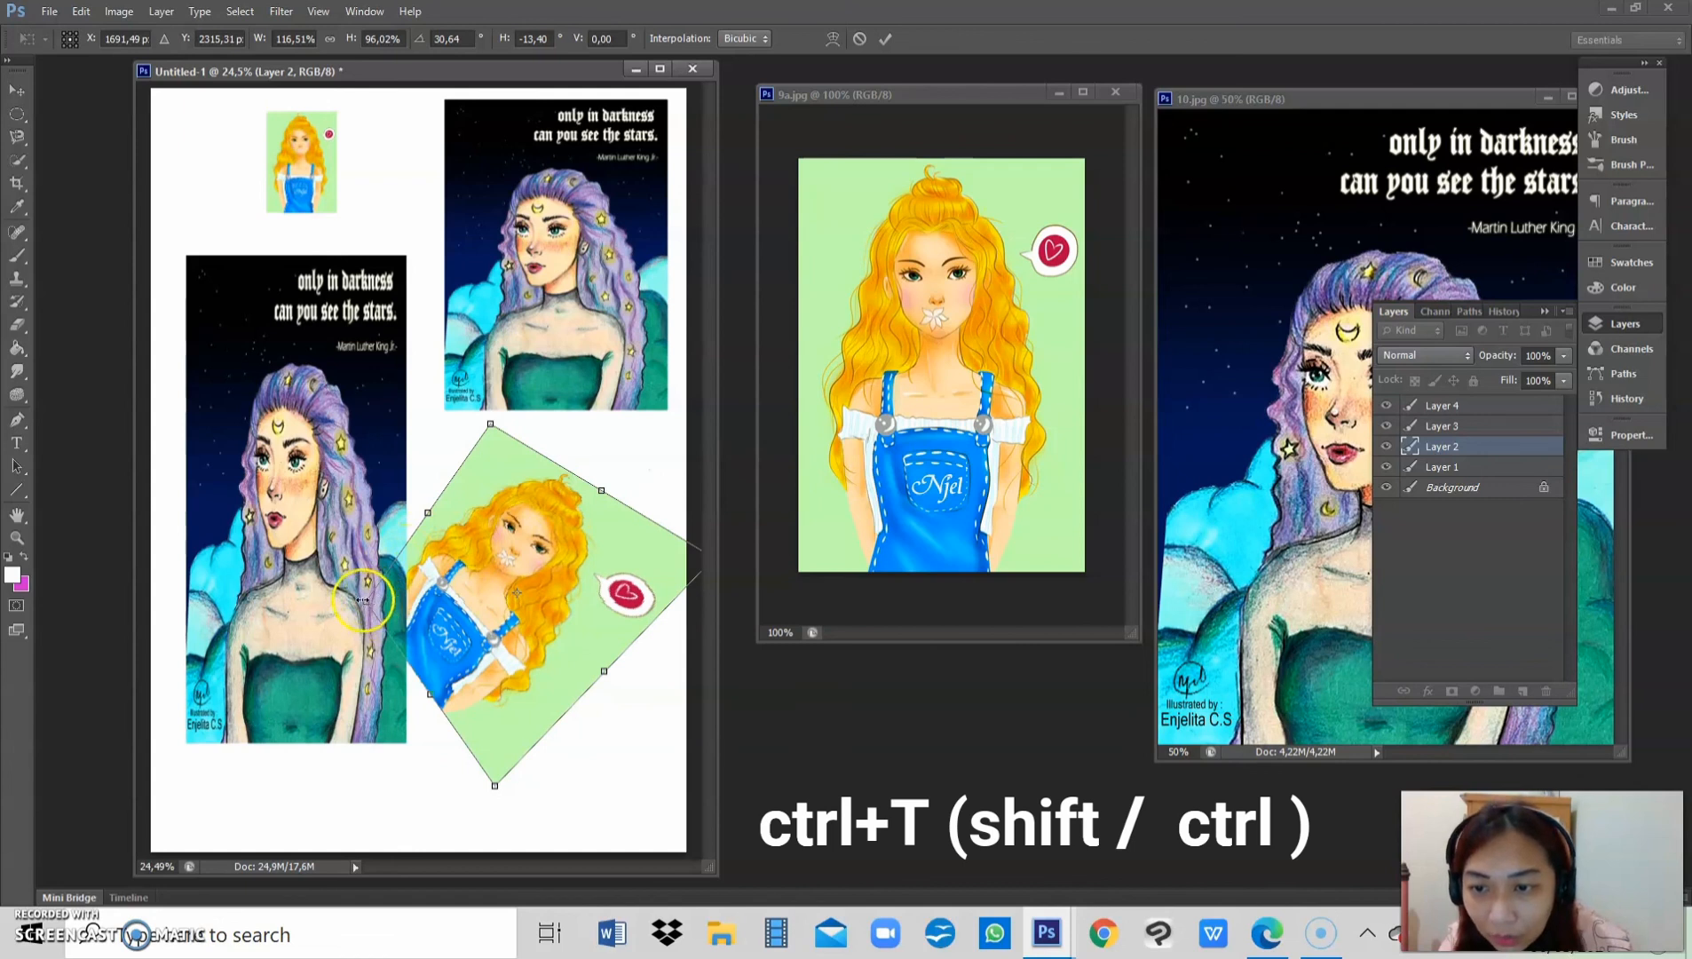
Step: Distort the Layer 2 picture into an irregular four-sided shape by pulling its corners individually, rotate it further clockwise, and apply the transform
drag(364, 604, 435, 594)
click(522, 795)
drag(500, 797, 454, 695)
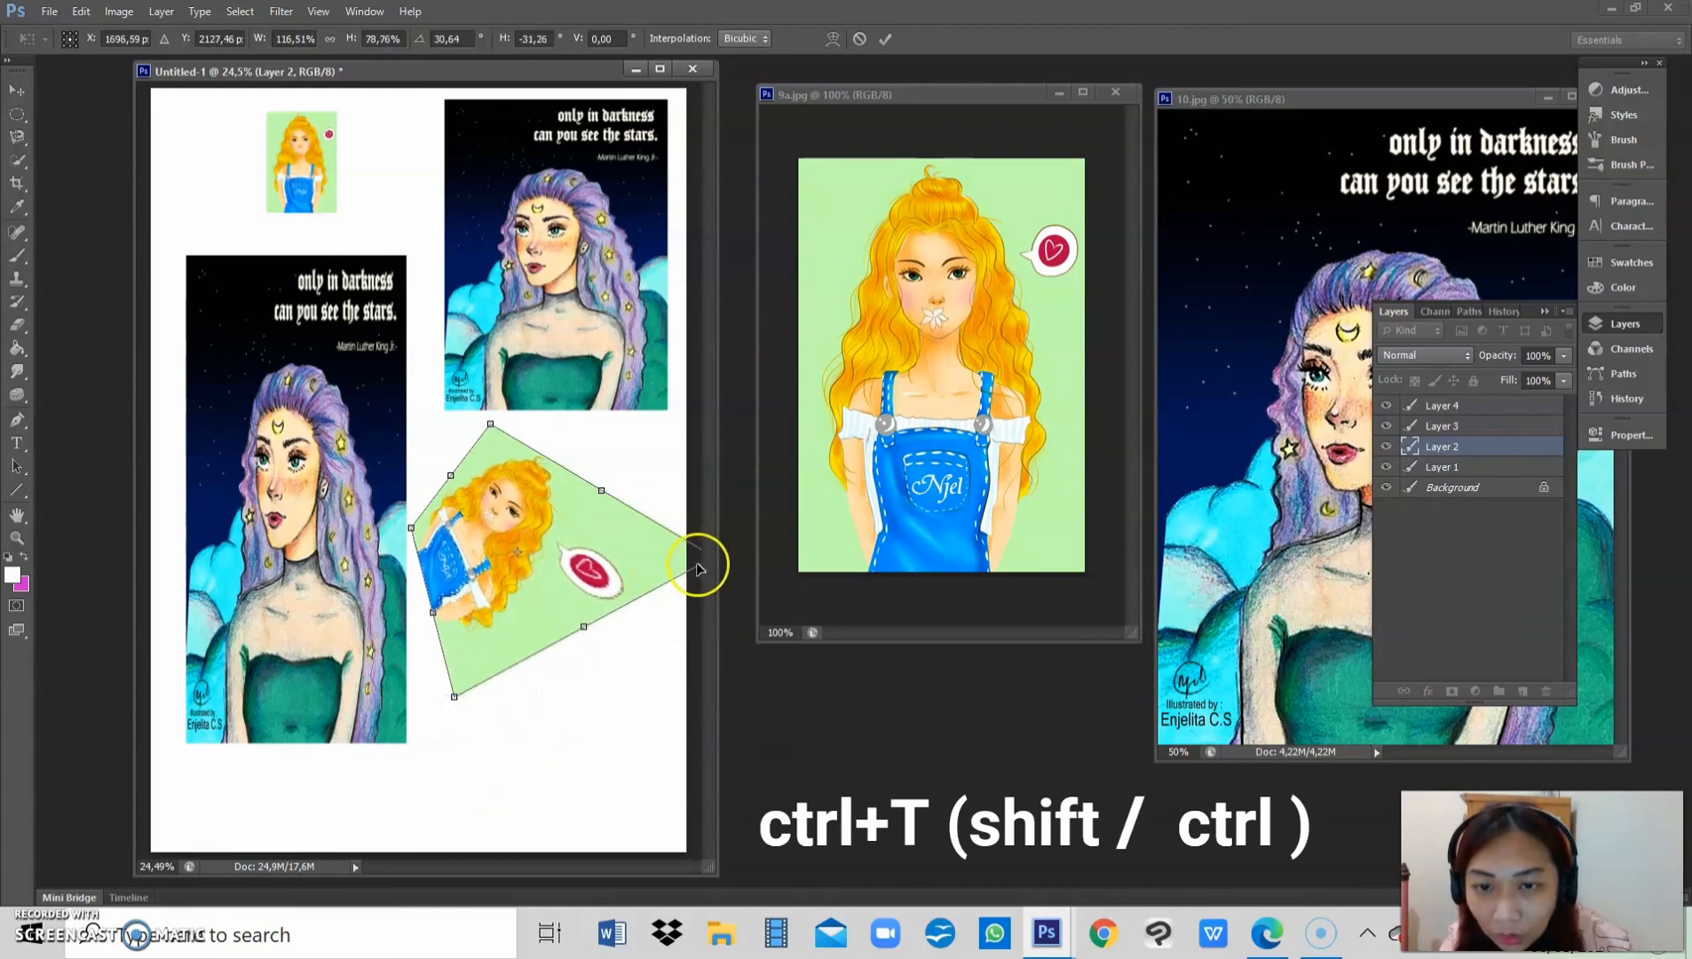
drag(639, 497, 613, 559)
drag(686, 650, 642, 601)
drag(397, 653, 430, 726)
drag(642, 602, 654, 560)
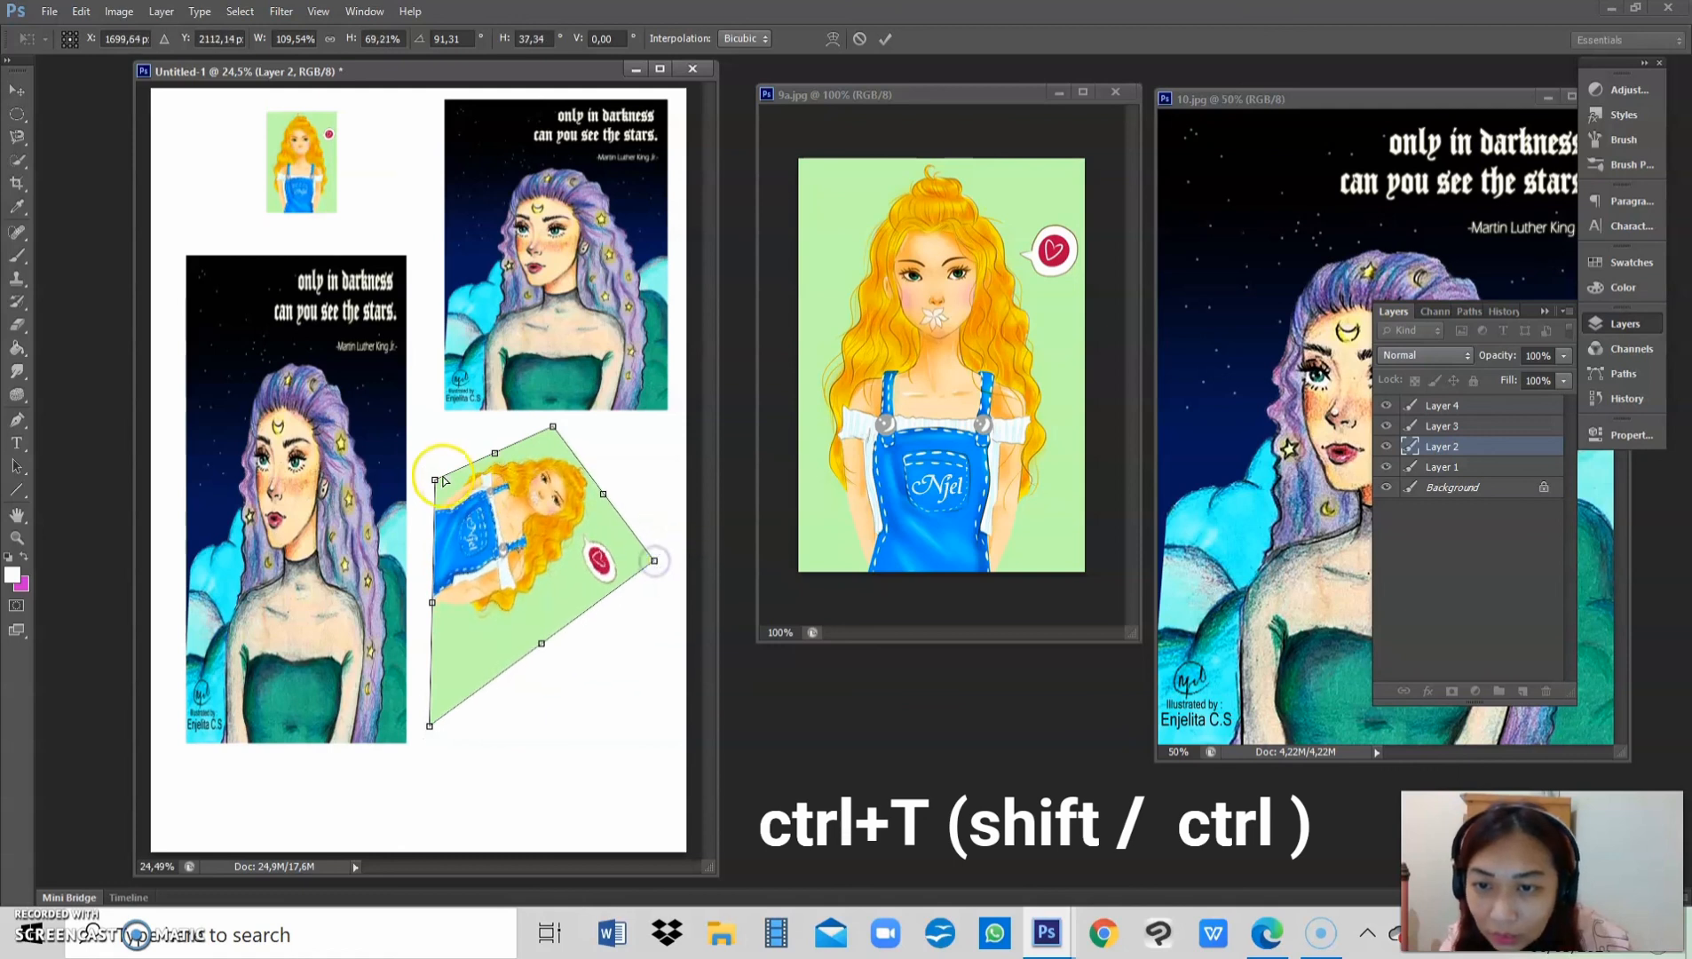
drag(434, 482, 423, 494)
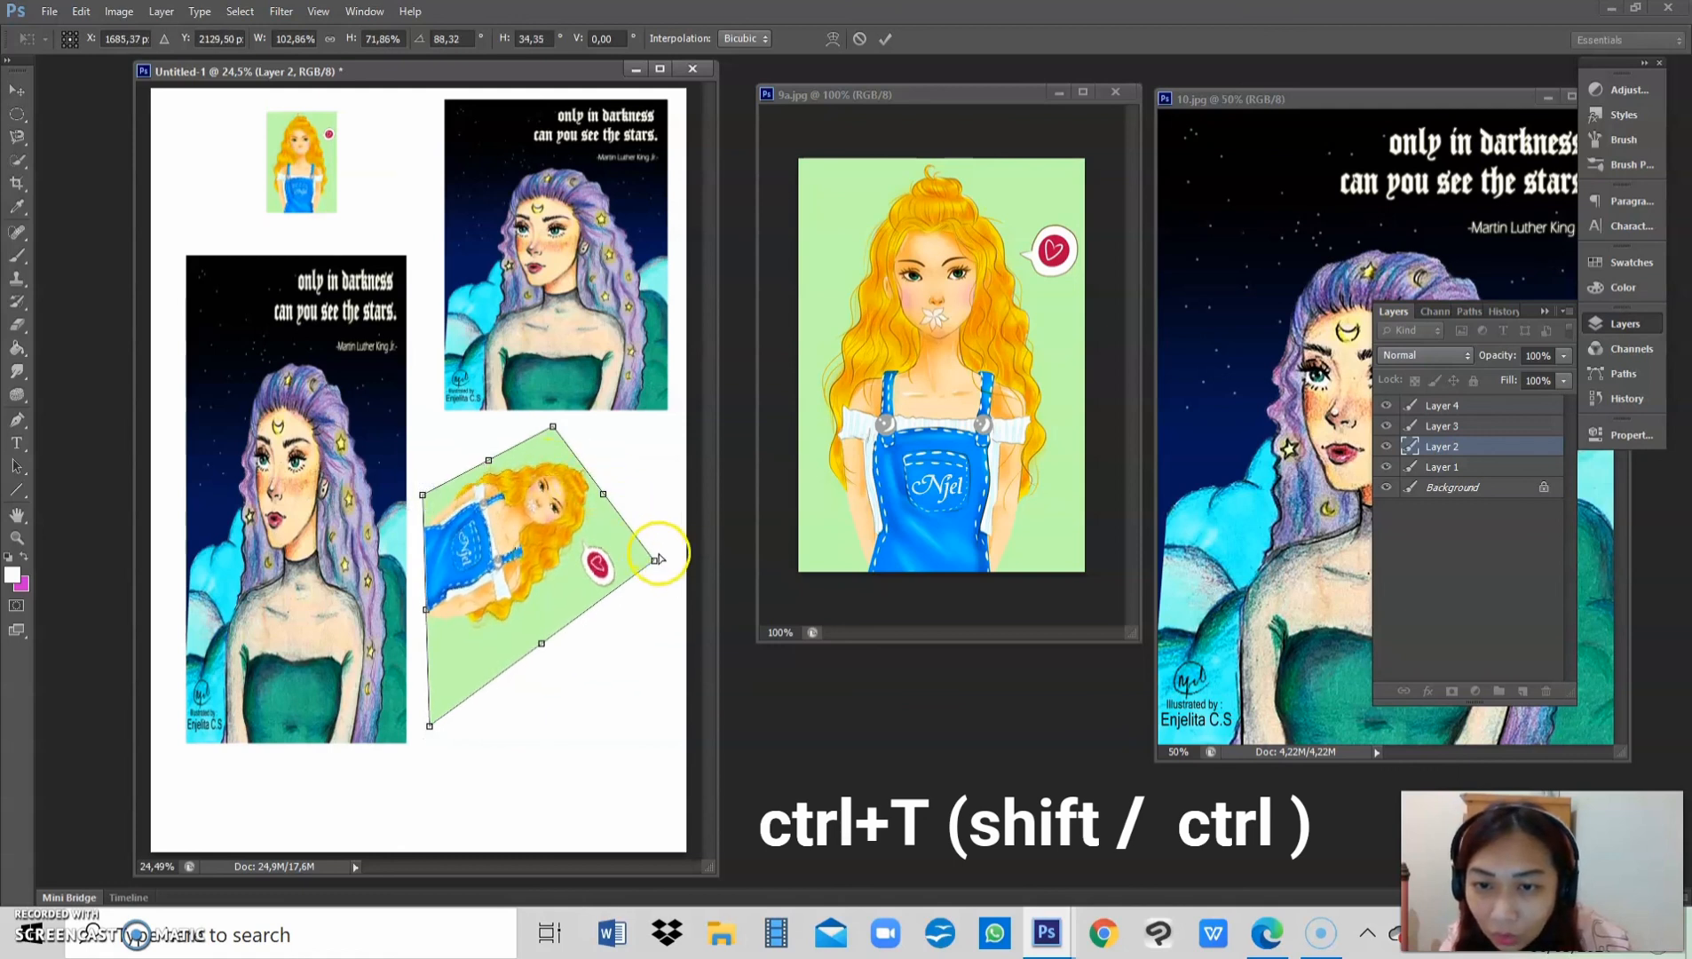
key(Return)
Step: Select Layer 2 from its distorted picture and move it slightly to the right, away from the Layer 3 picture
right_click(538, 593)
click(555, 600)
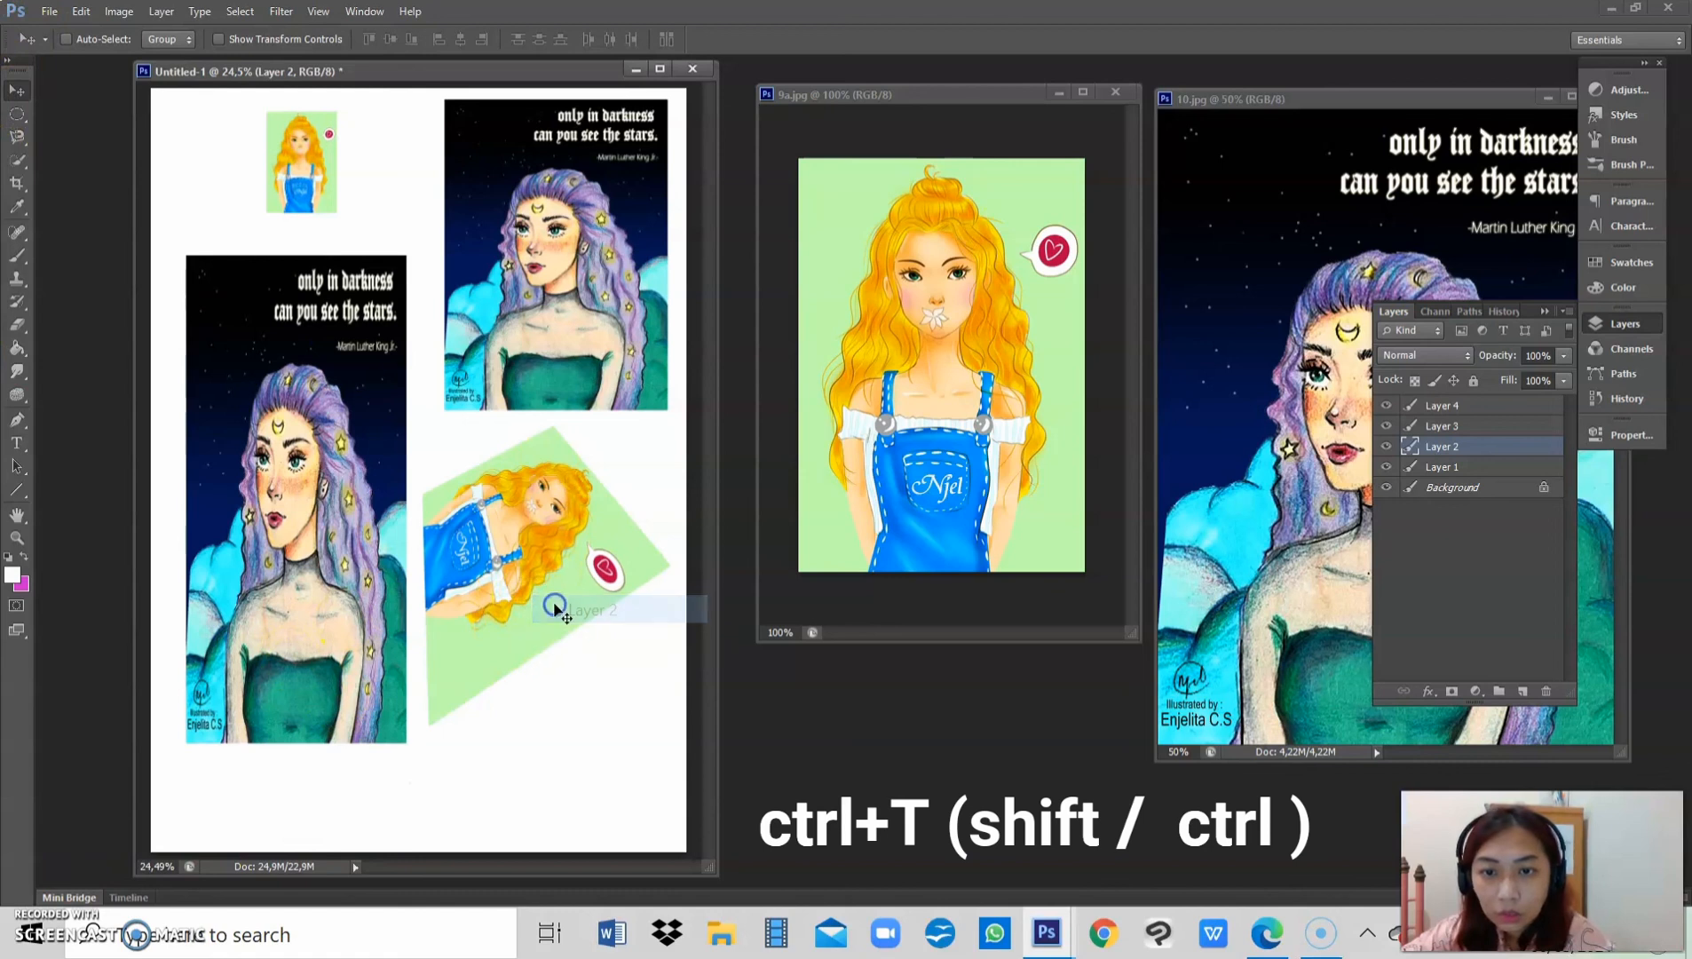
mouse_move(556, 601)
mouse_down()
mouse_move(550, 616)
mouse_move(538, 593)
mouse_up()
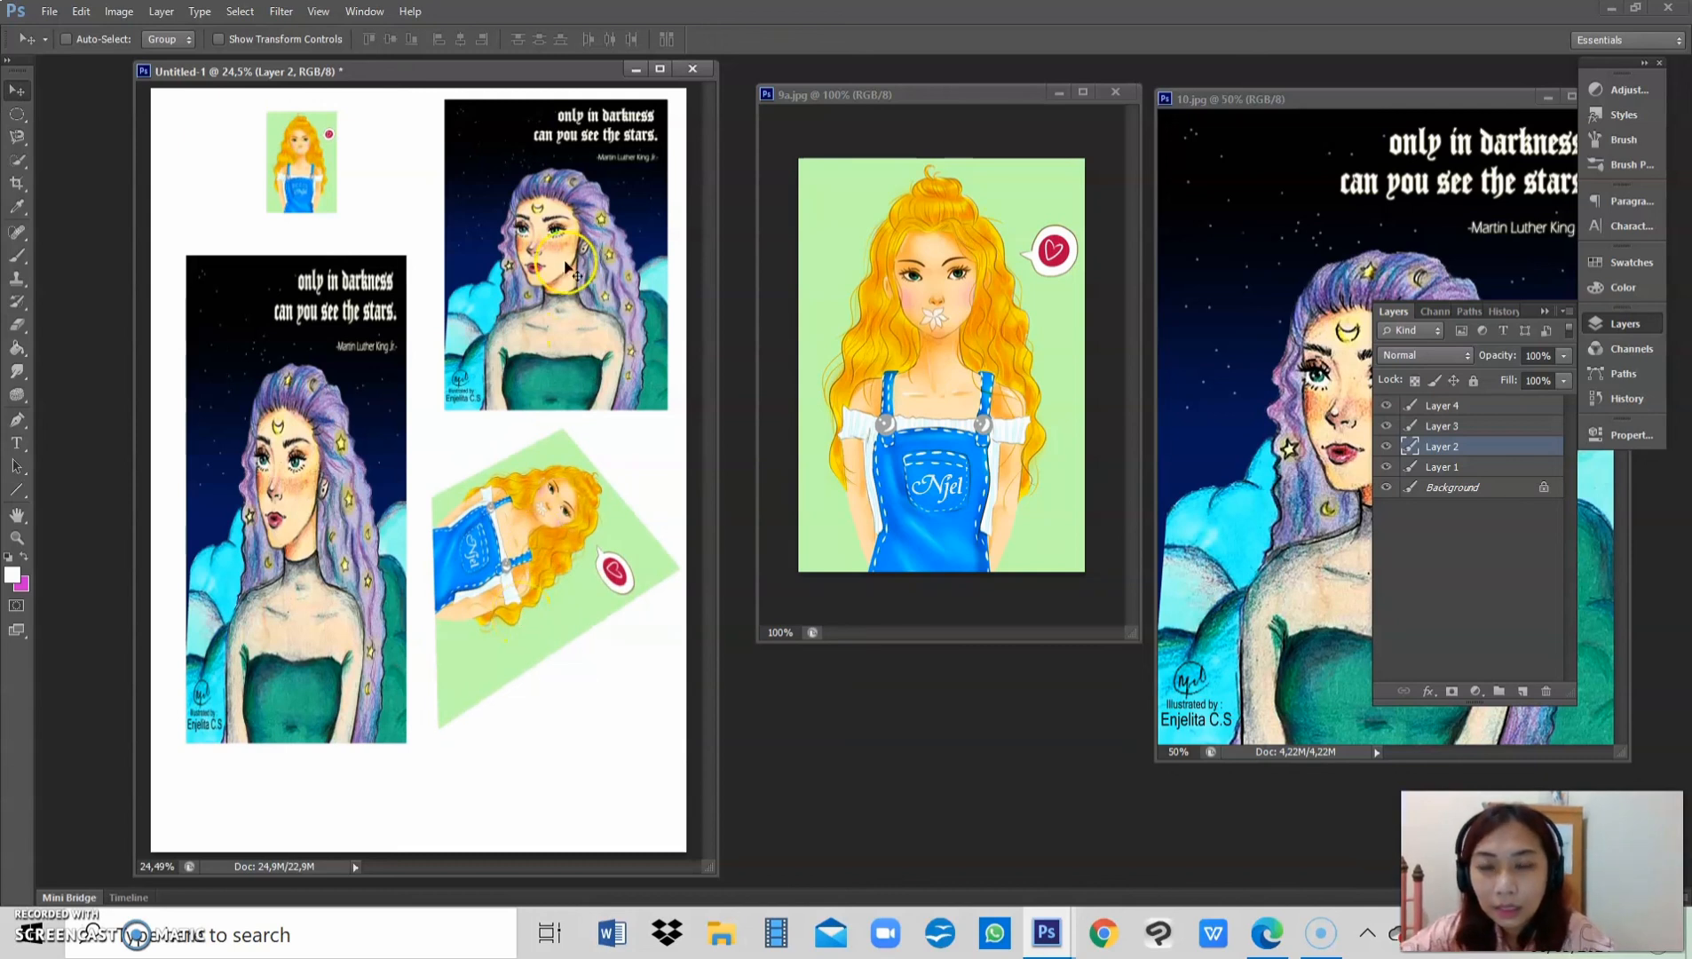
Step: Select Layer 3 from its picture and free-transform it into a slanted perspective shape, pulling its upper-left, upper-right and lower-right corners individually
right_click(247, 377)
click(310, 397)
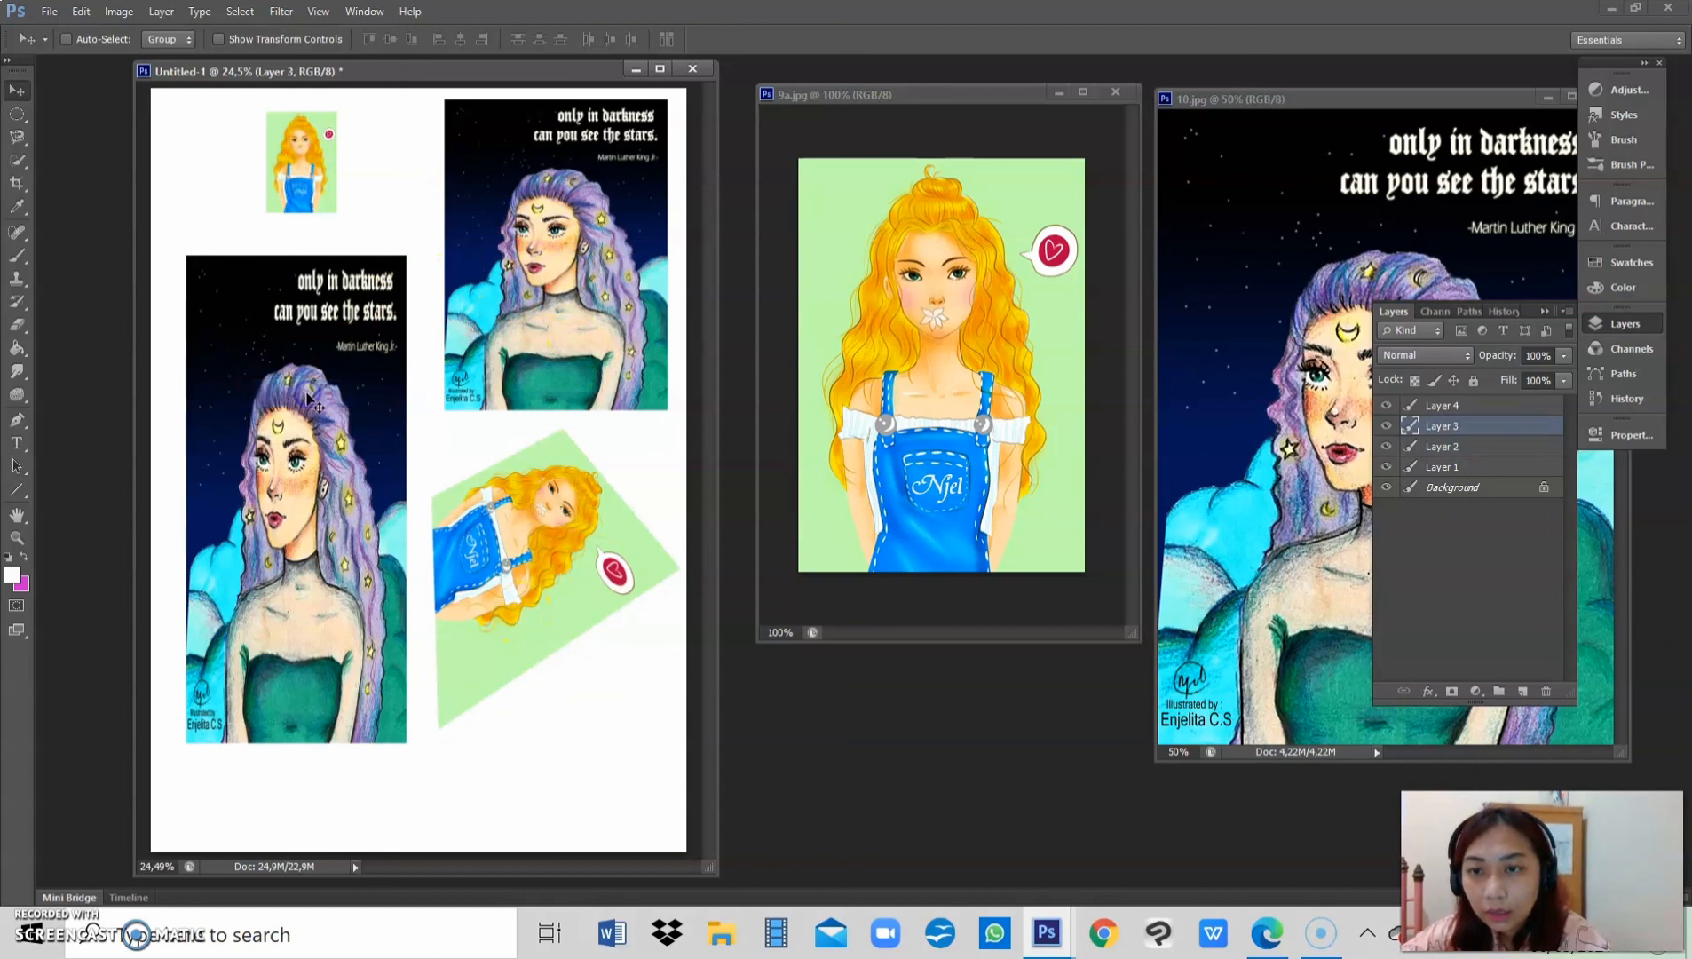
key(ctrl+t)
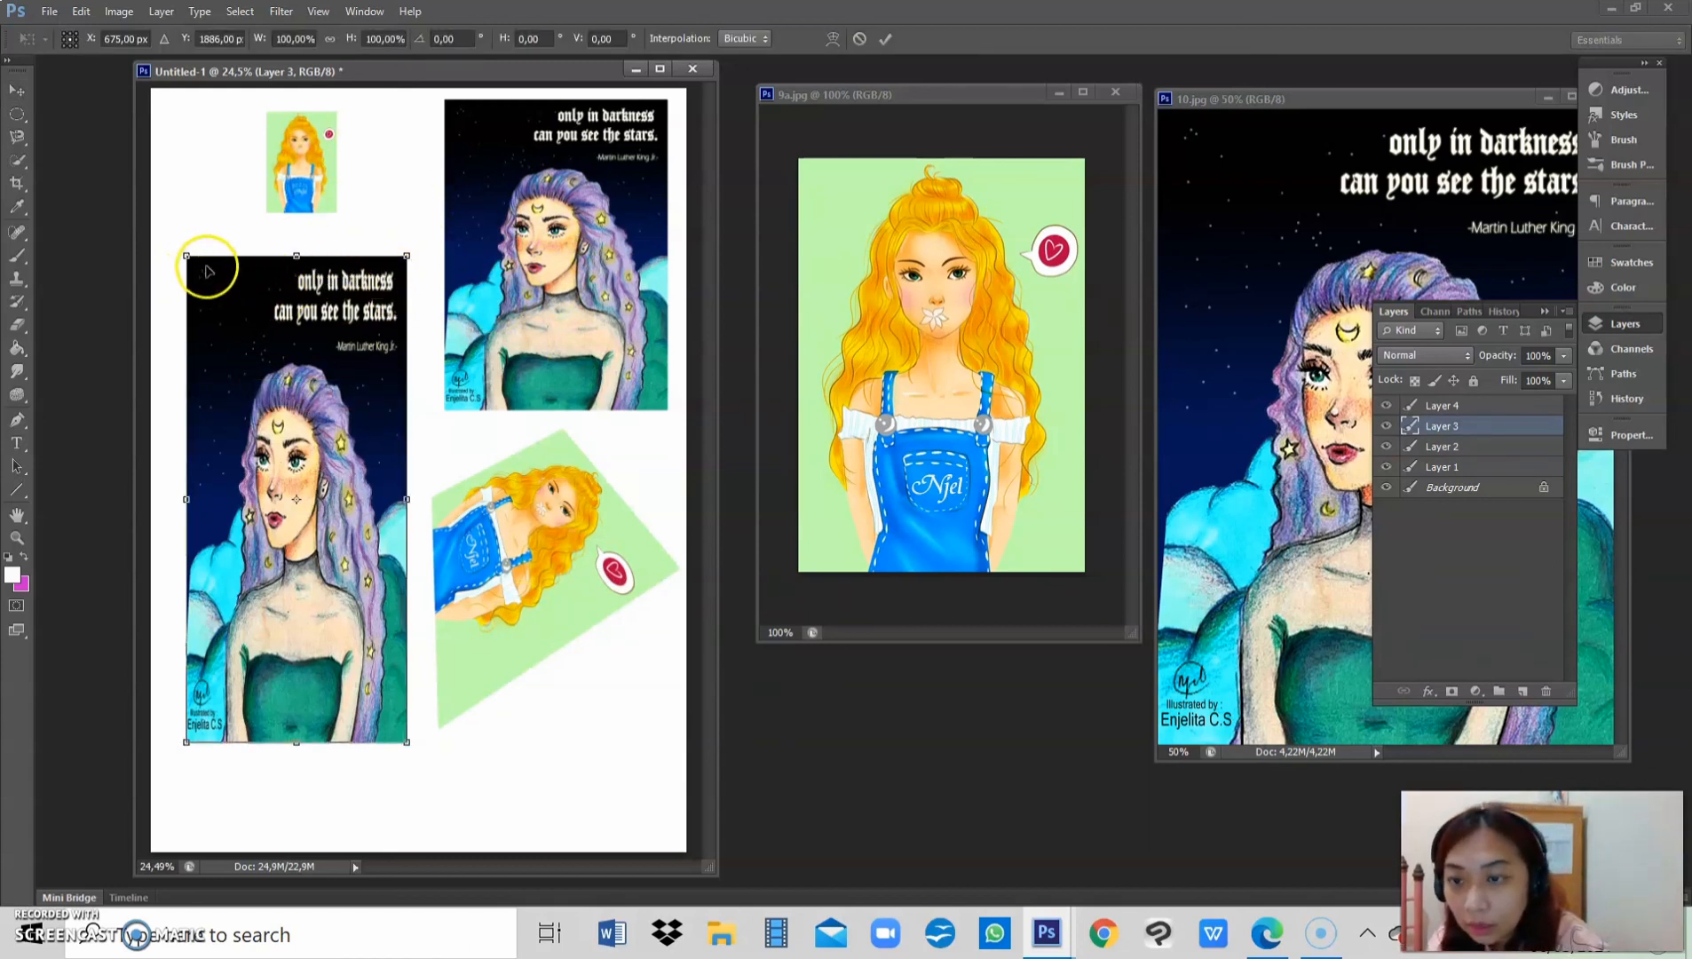
drag(186, 257, 205, 435)
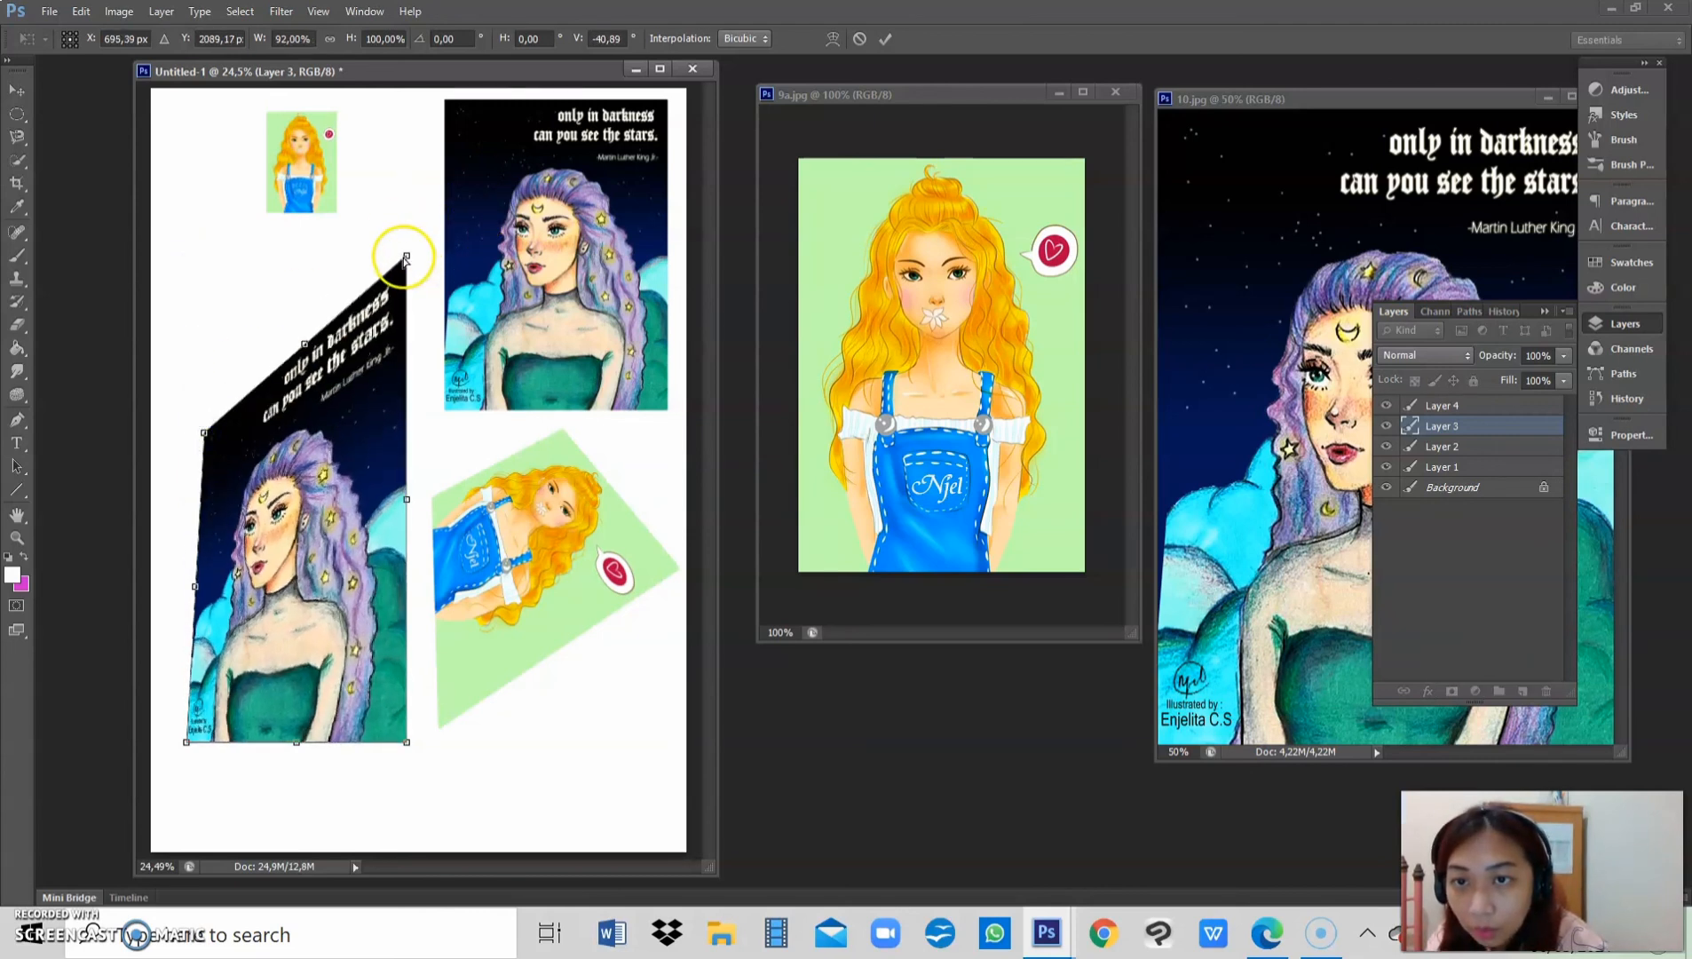
drag(409, 259, 386, 200)
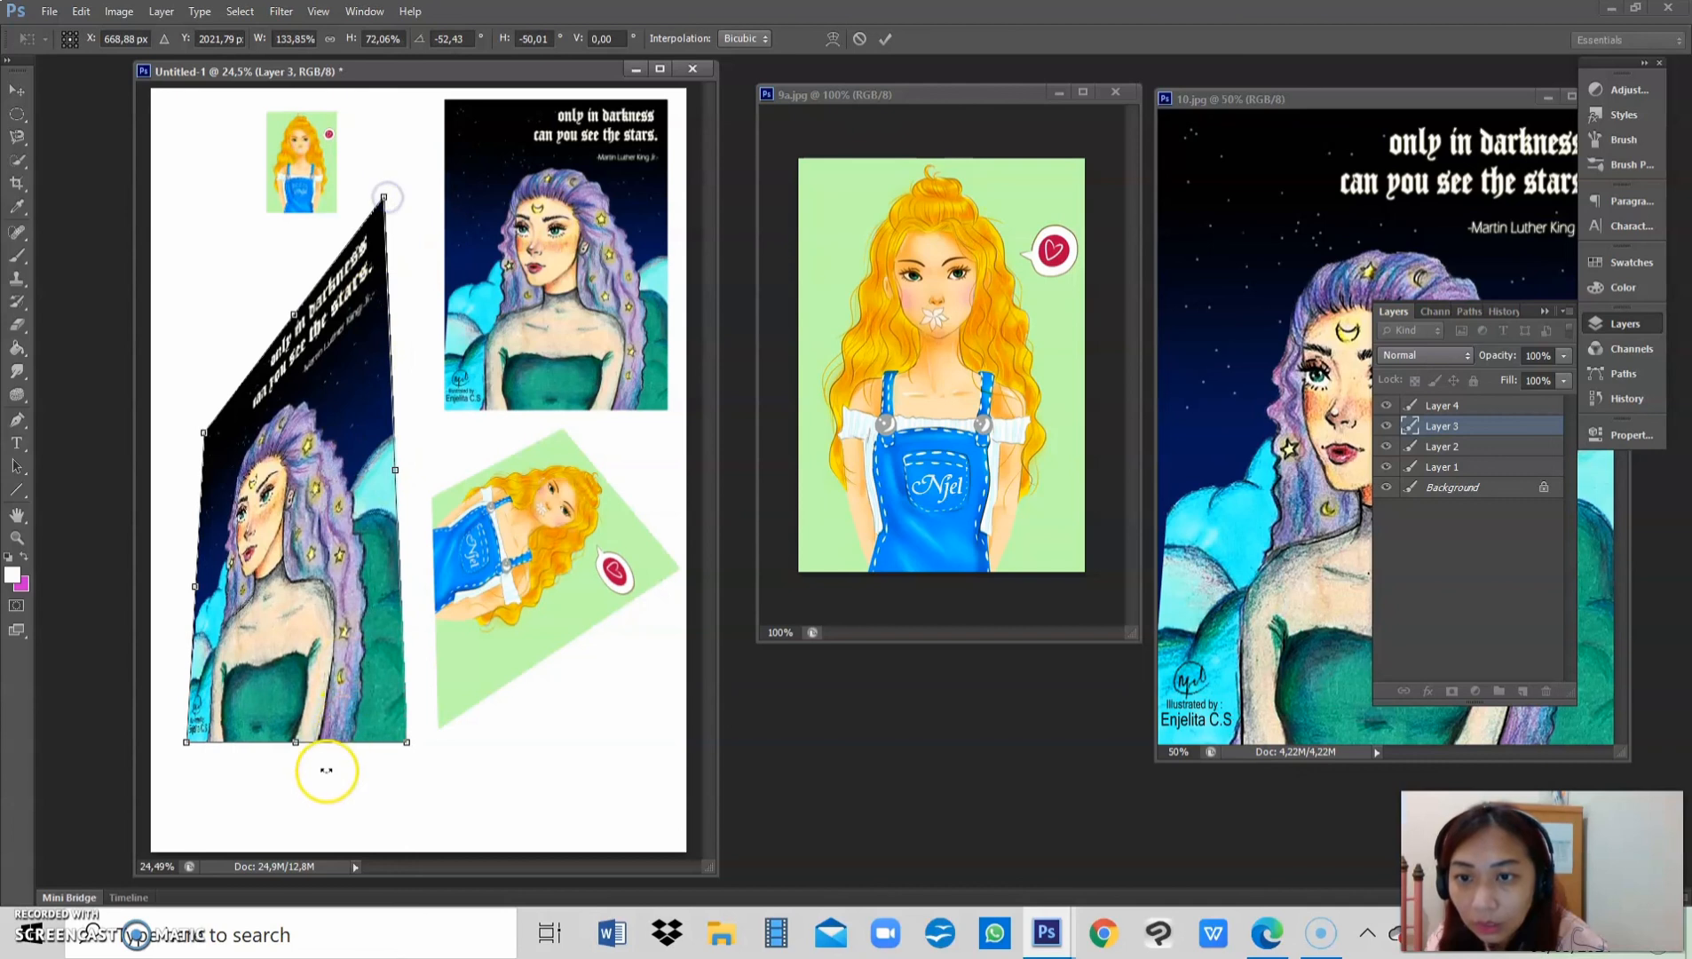
drag(406, 740, 382, 791)
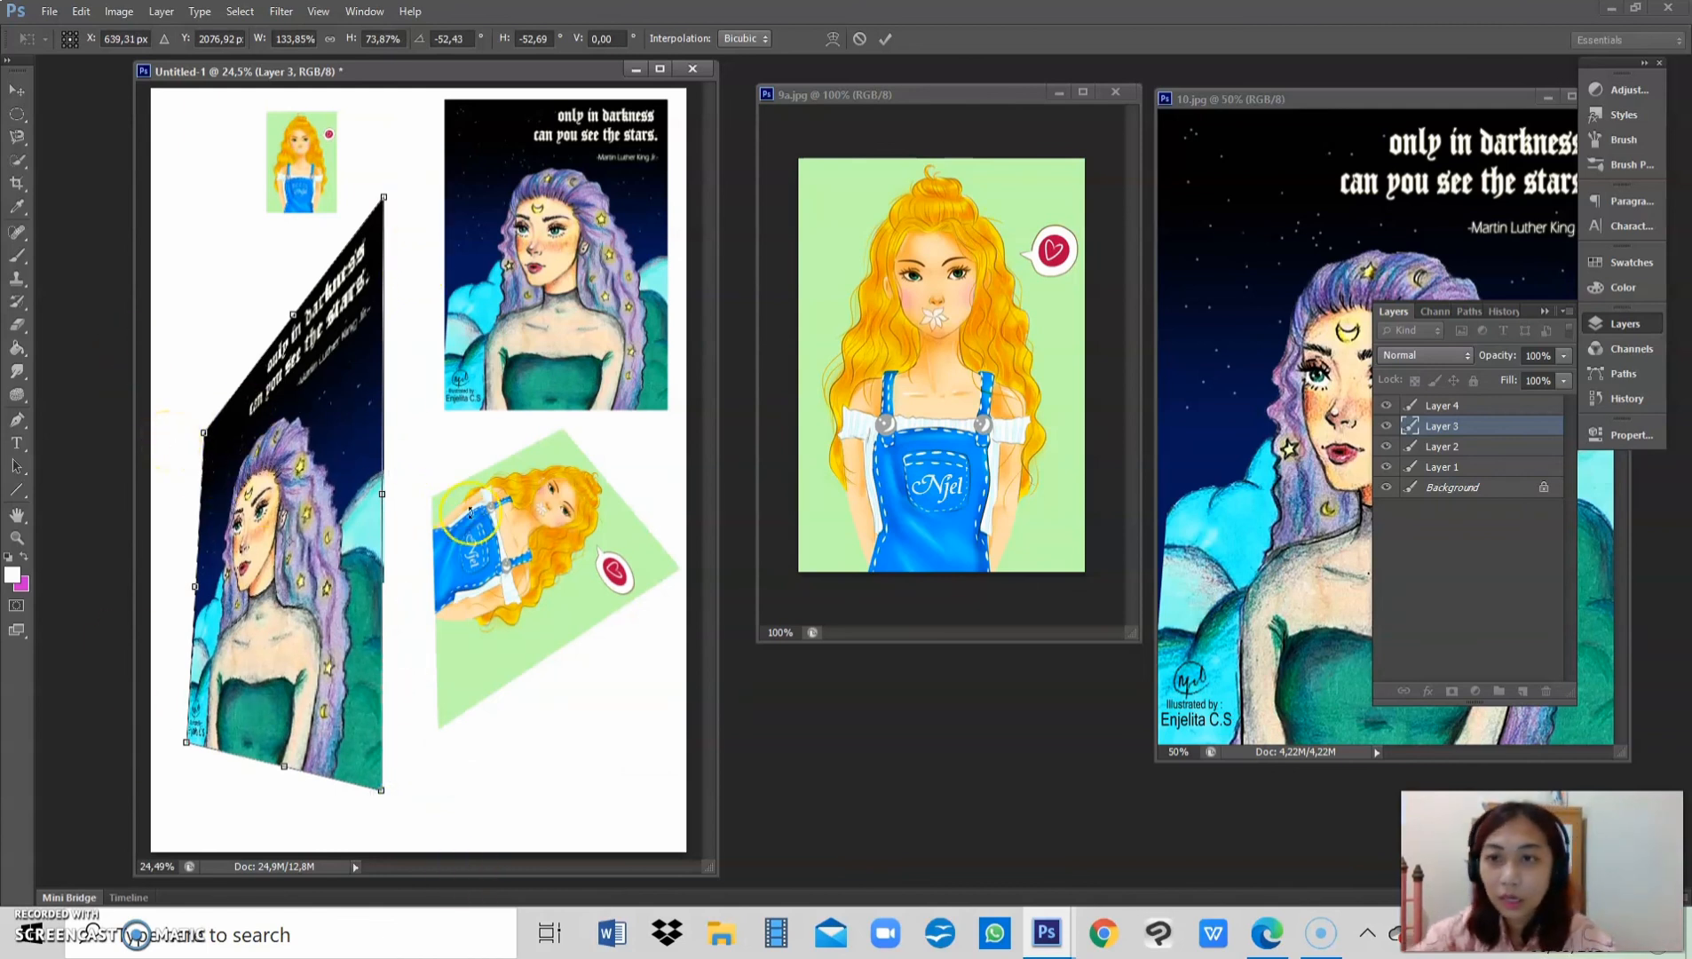
key(Return)
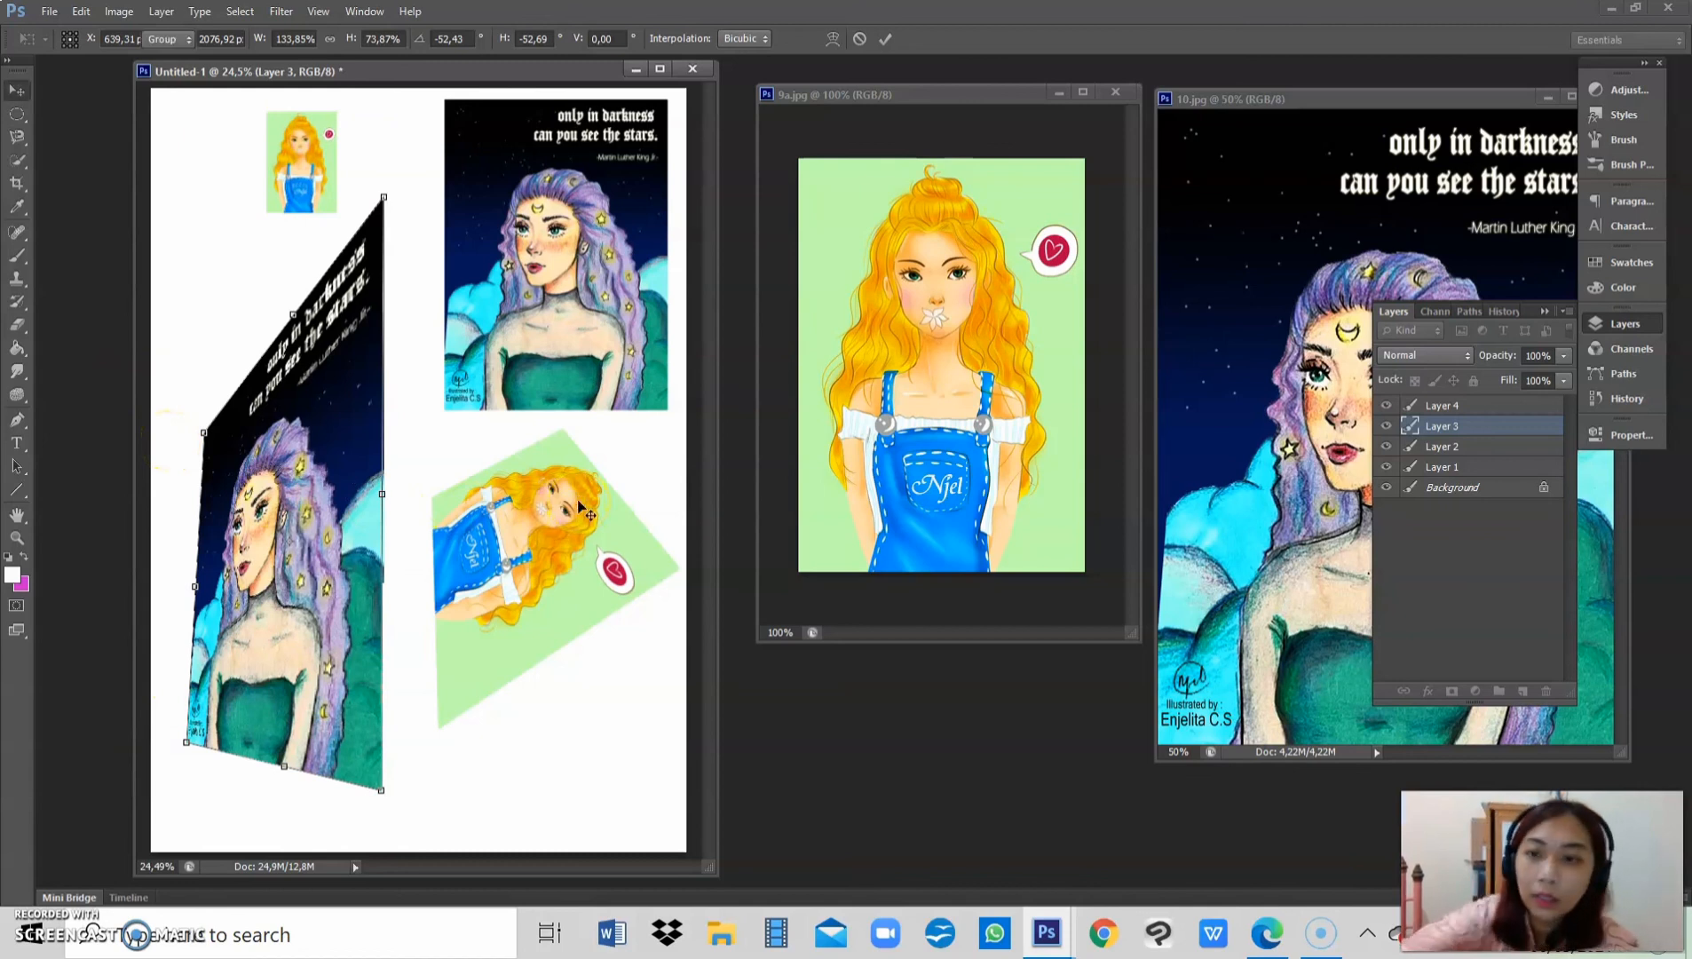